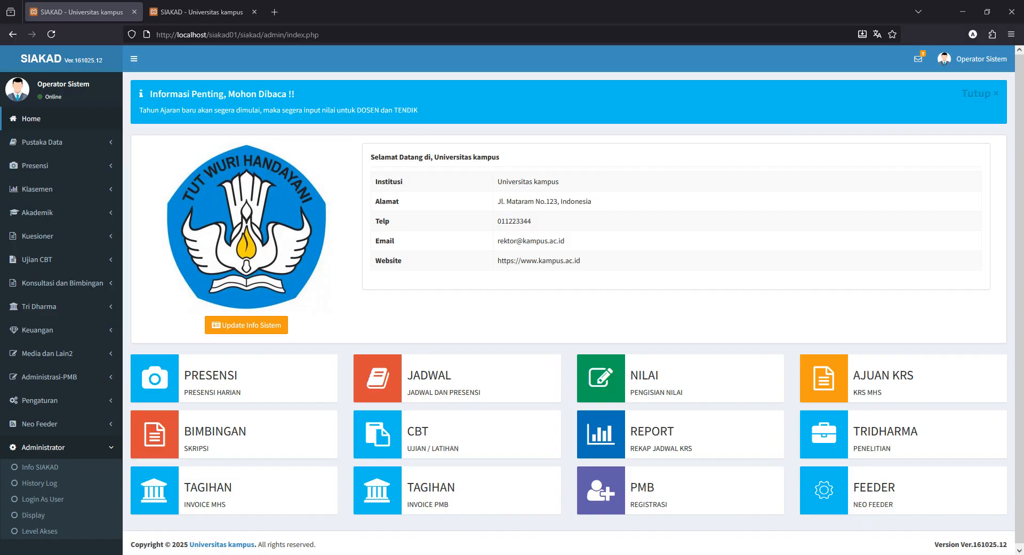
# Open the Jadwal & Presensi Mhs list in the Akademik section and look through the scheduled courses.
pyautogui.click(228, 8)
pyautogui.click(193, 216)
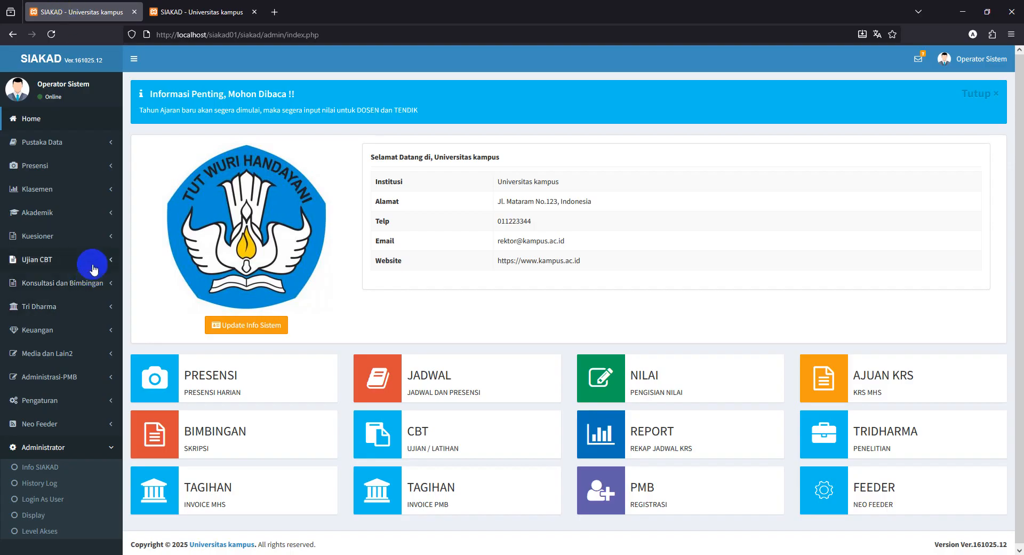
pyautogui.click(89, 212)
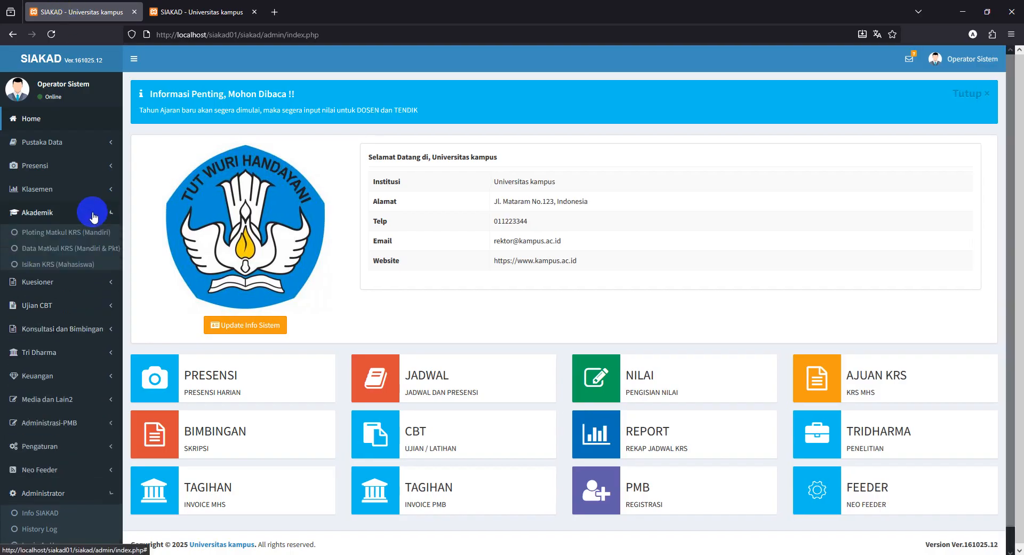
pyautogui.click(83, 376)
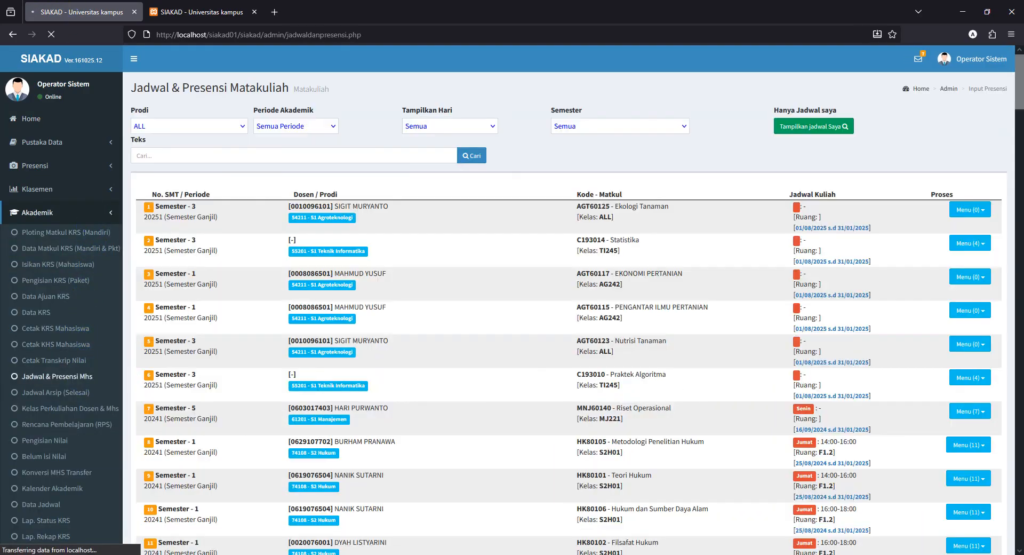
pyautogui.scroll(-5, 482, 228)
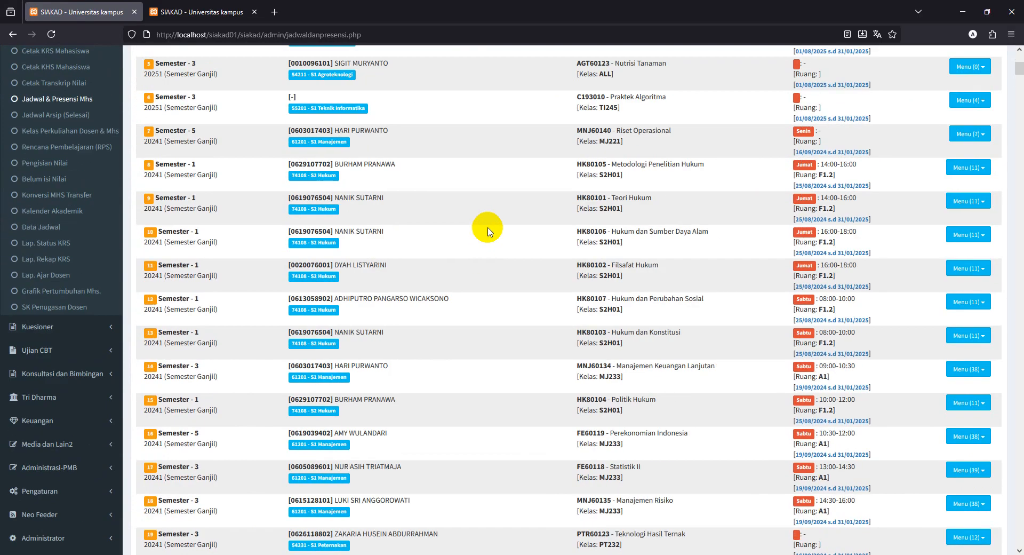
pyautogui.scroll(4, 488, 229)
pyautogui.scroll(-5, 421, 275)
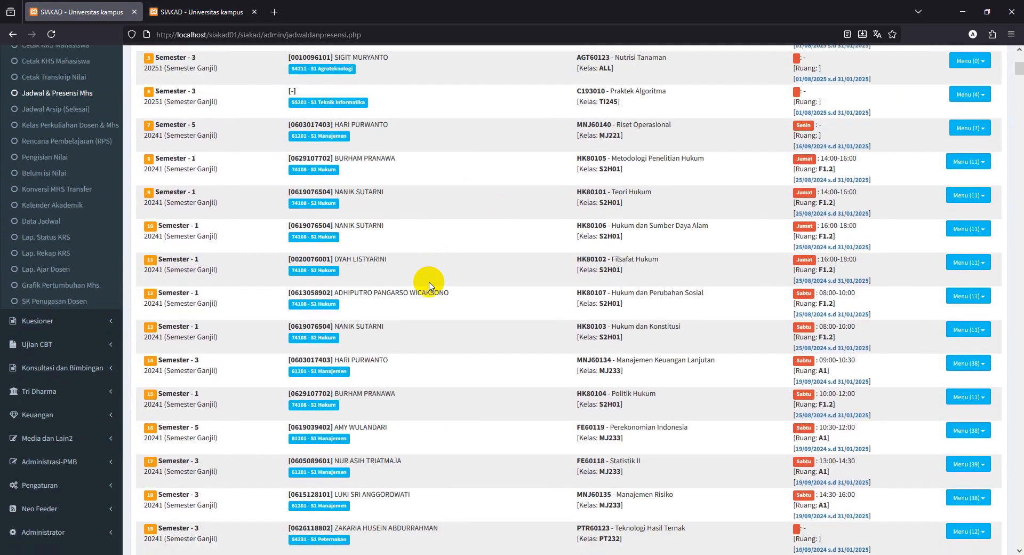
# Copy the lecturer ID from the Hukum dan Konstitusi row and use it to log in as that lecturer in another tab.
pyautogui.doubleClick(310, 282)
pyautogui.hotkey('ctrl', 'c')
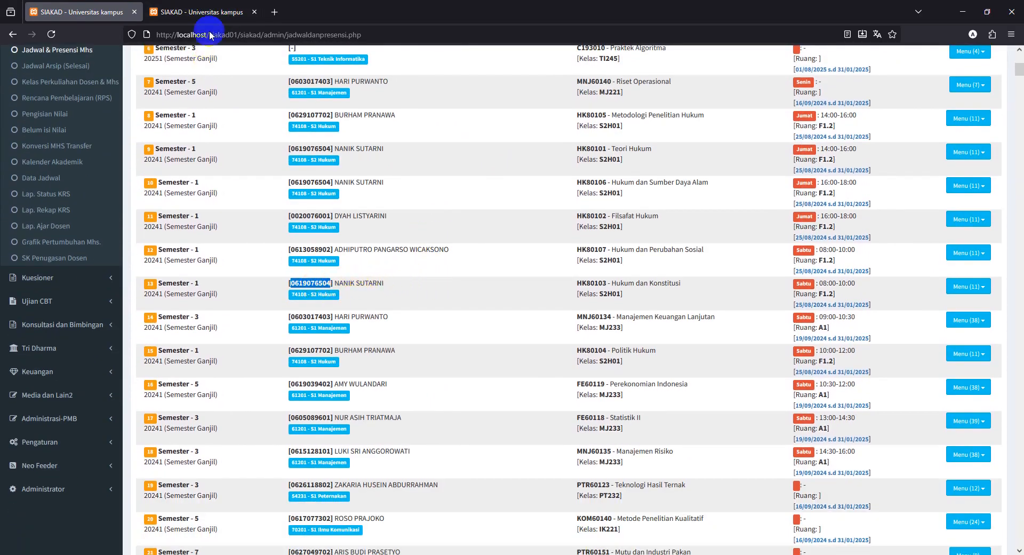
pyautogui.click(254, 12)
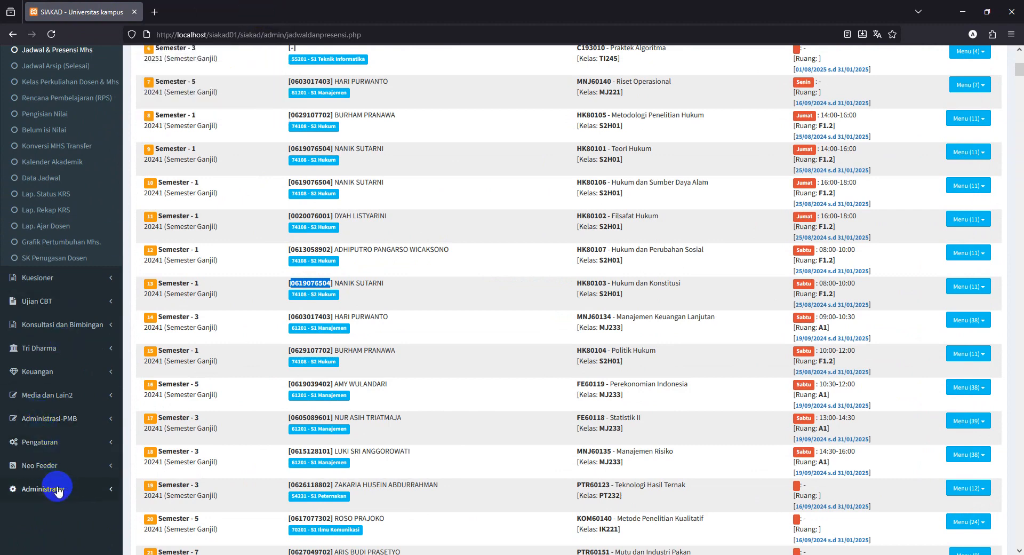
pyautogui.hotkey('ctrl', 'shift', 't')
pyautogui.doubleClick(239, 116)
pyautogui.hotkey('ctrl', 'v')
pyautogui.click(419, 115)
pyautogui.click(195, 219)
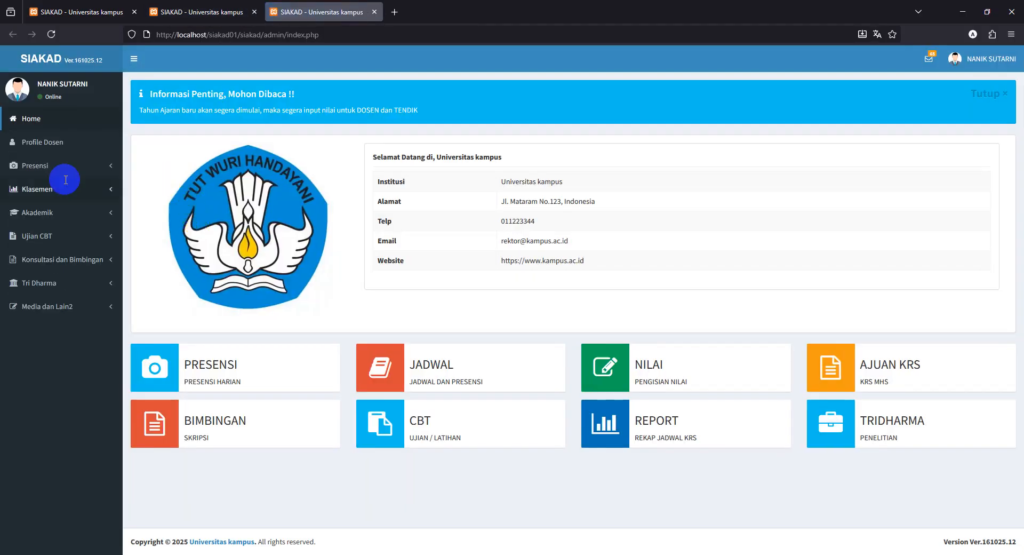
# Open the Jadwal & Presensi Mhs list in the lecturer's account and check the Teori Hukum class's available actions.
pyautogui.moveTo(477, 177); pyautogui.dragTo(608, 238)
pyautogui.click(608, 238)
pyautogui.click(438, 378)
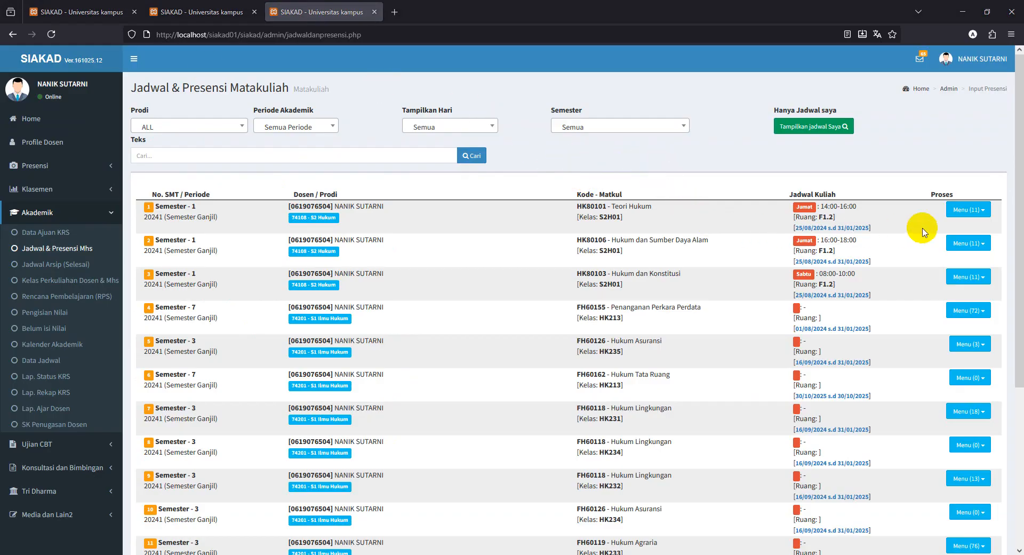
pyautogui.click(982, 213)
pyautogui.click(921, 201)
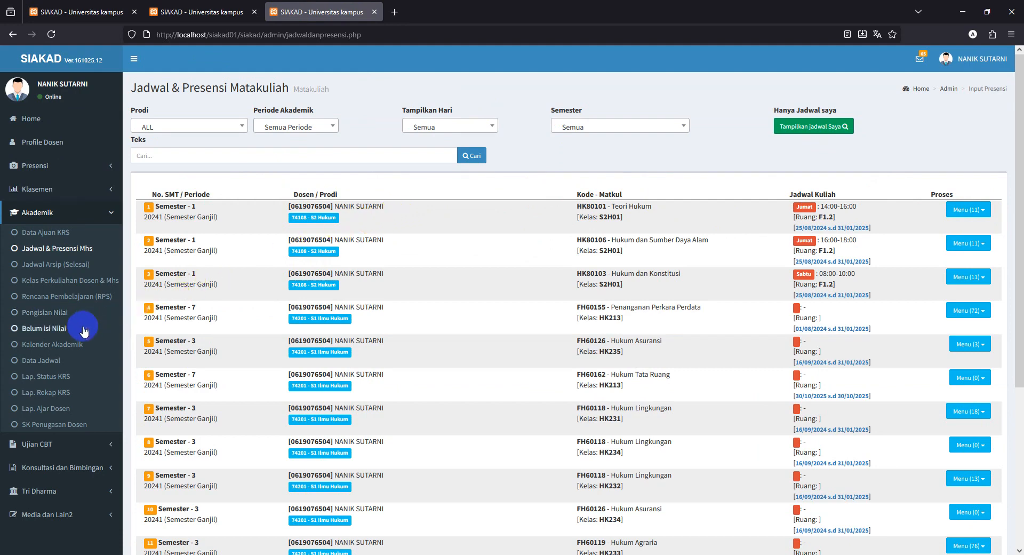
# Open the Pelaksanaan Ujian page of Ujian CBT in a new tab.
pyautogui.click(78, 444)
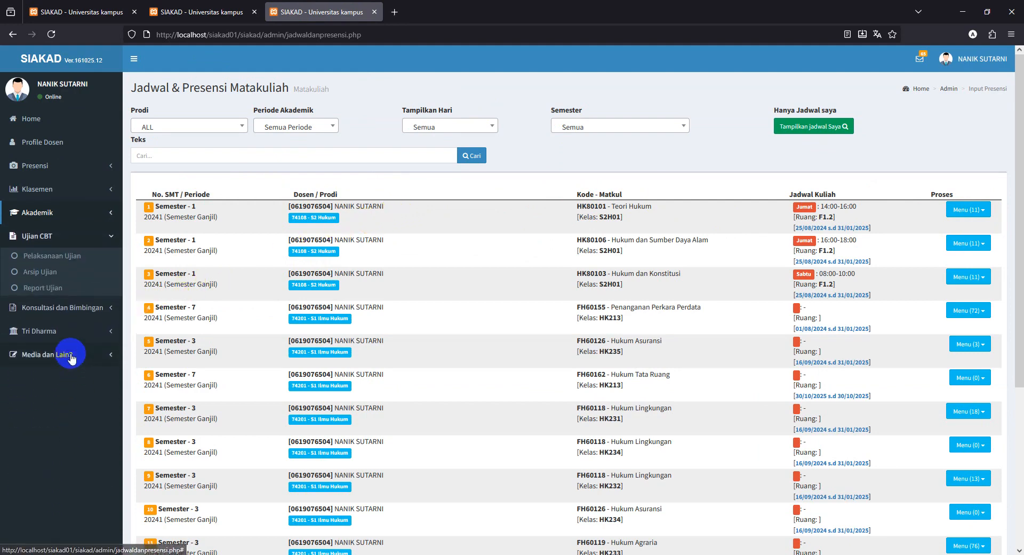
pyautogui.click(434, 11)
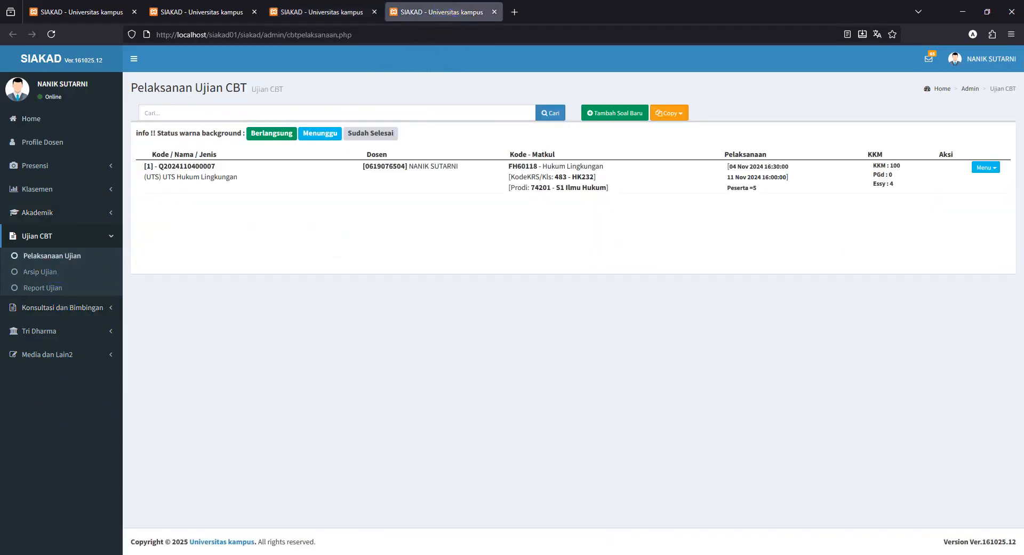
# Switch to the Notepad notes and highlight the requirement "1 Jadwal sudah ada Peserta".
pyautogui.moveTo(0, 108); pyautogui.dragTo(592, 237)
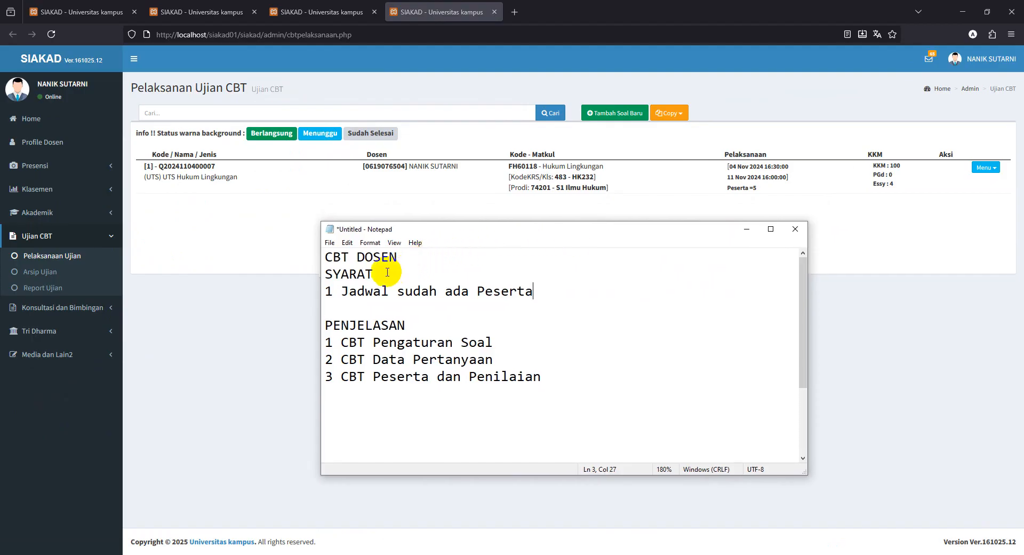
pyautogui.moveTo(385, 274); pyautogui.dragTo(328, 272)
pyautogui.moveTo(533, 291); pyautogui.dragTo(331, 288)
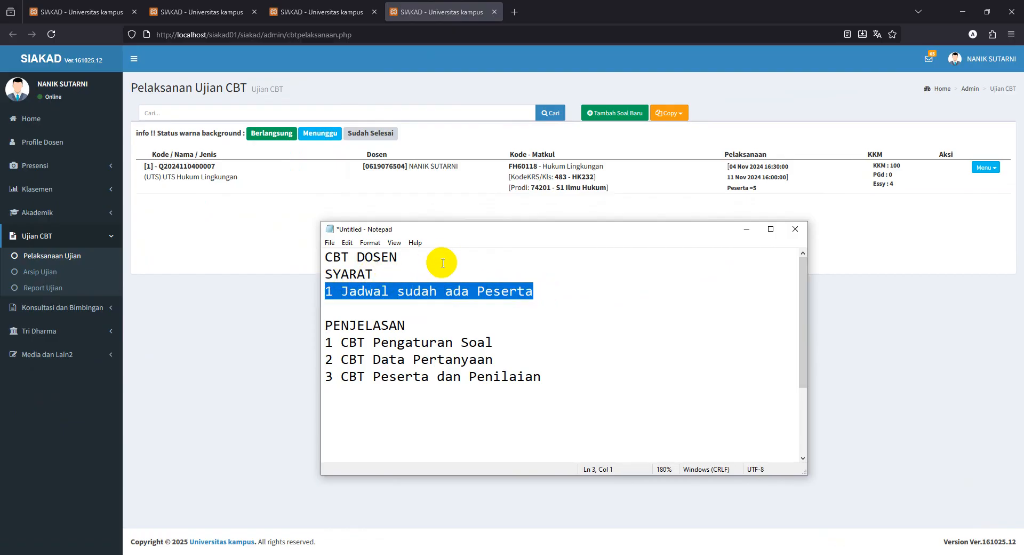
# Switch to the lecturer's schedule tab, view the participants on Teori Hukum's Presensi Mhs page, and return to the list.
pyautogui.click(307, 4)
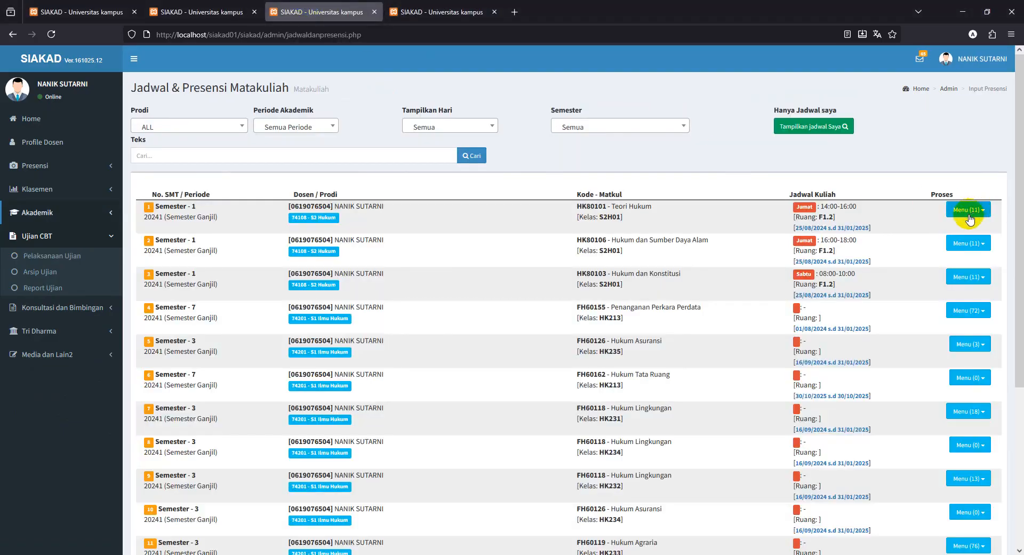
pyautogui.tripleClick(578, 207)
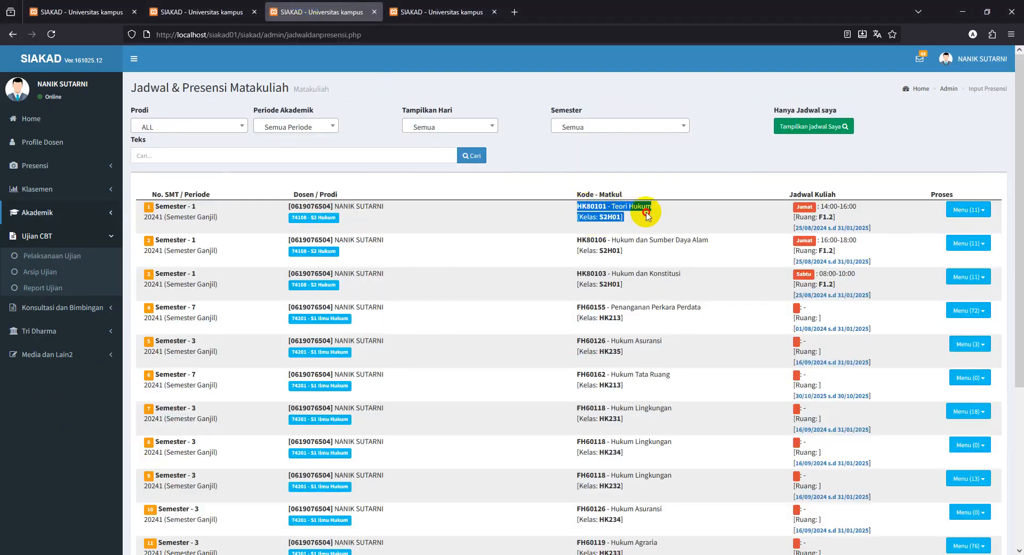
pyautogui.click(958, 211)
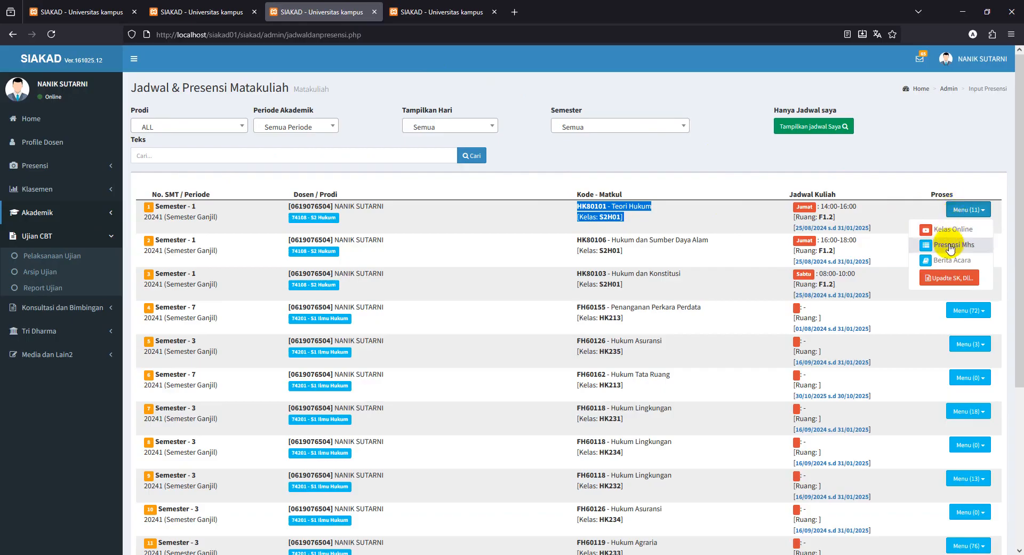
pyautogui.click(947, 237)
pyautogui.scroll(-5, 354, 320)
pyautogui.scroll(5, 354, 319)
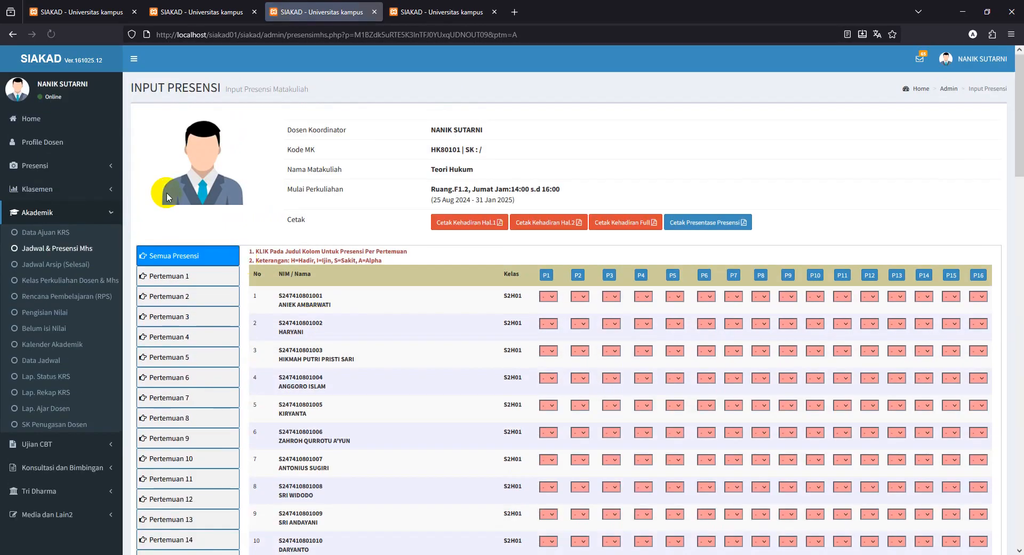
pyautogui.click(13, 35)
# Return to the Pelaksanaan Ujian tab and review the three CBT explanation topics in the Notepad notes.
pyautogui.click(426, 6)
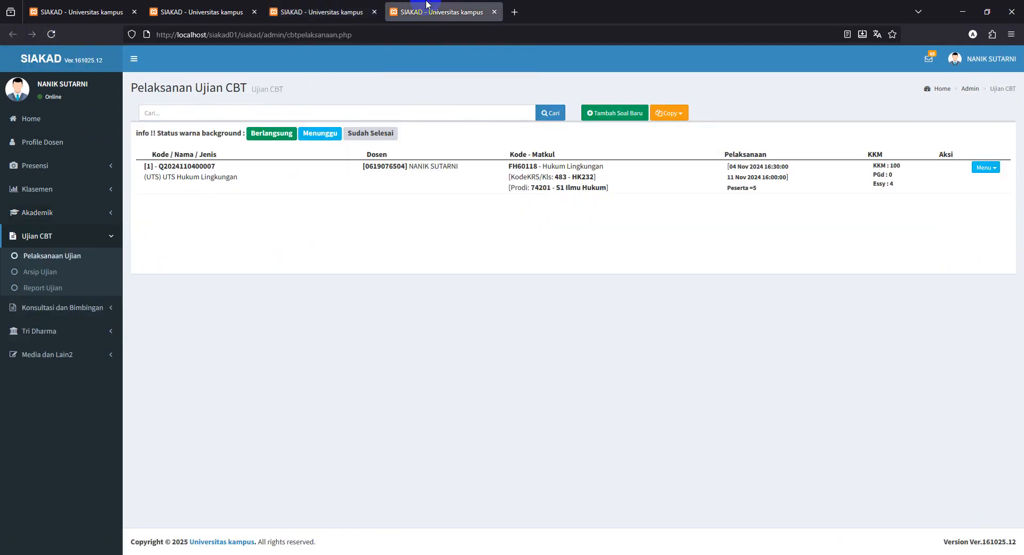
pyautogui.click(216, 553)
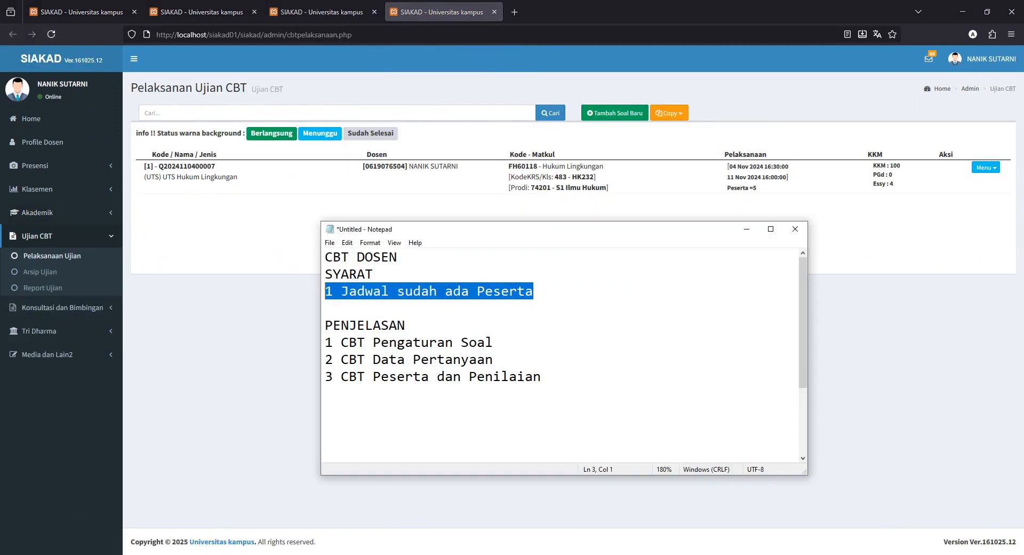
pyautogui.moveTo(397, 326); pyautogui.dragTo(554, 389)
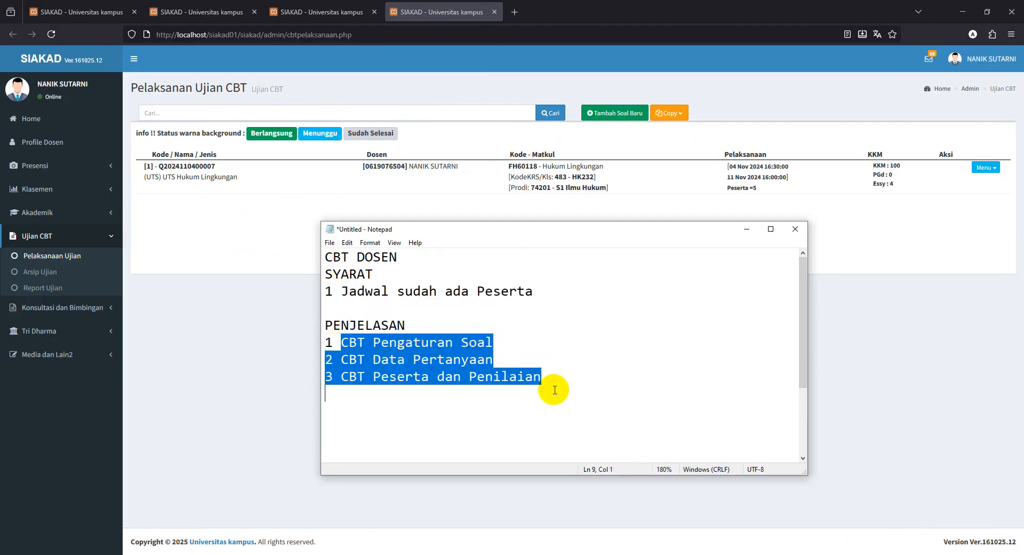
pyautogui.click(536, 352)
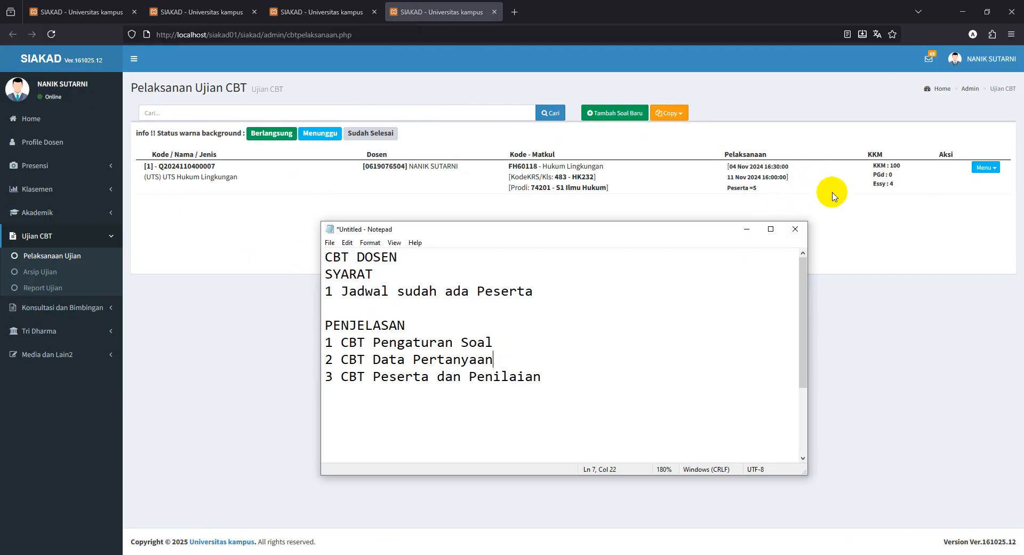
pyautogui.click(854, 203)
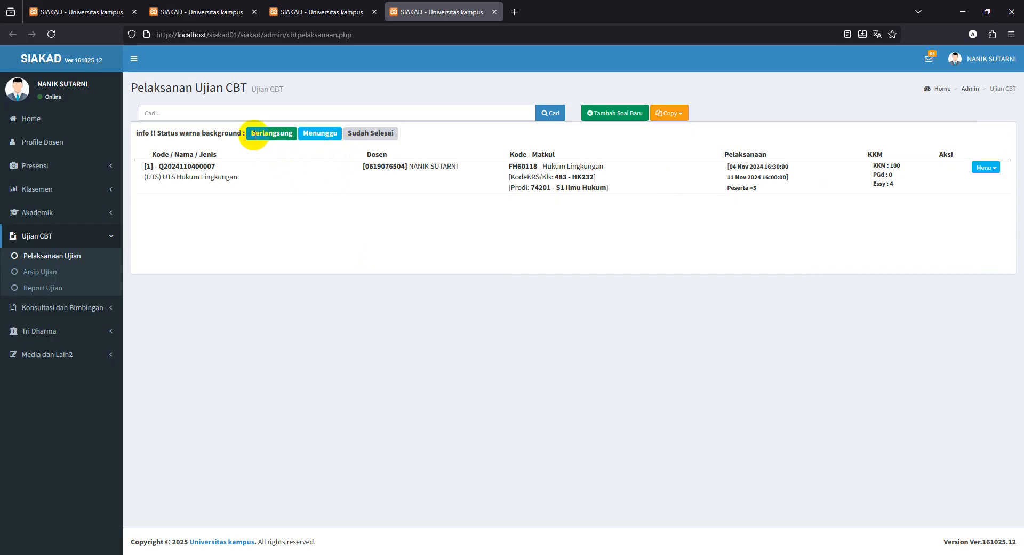
# Review the exam status colours and open the form for adding a new CBT exam, checking its note on active classes.
pyautogui.moveTo(251, 134); pyautogui.dragTo(286, 134)
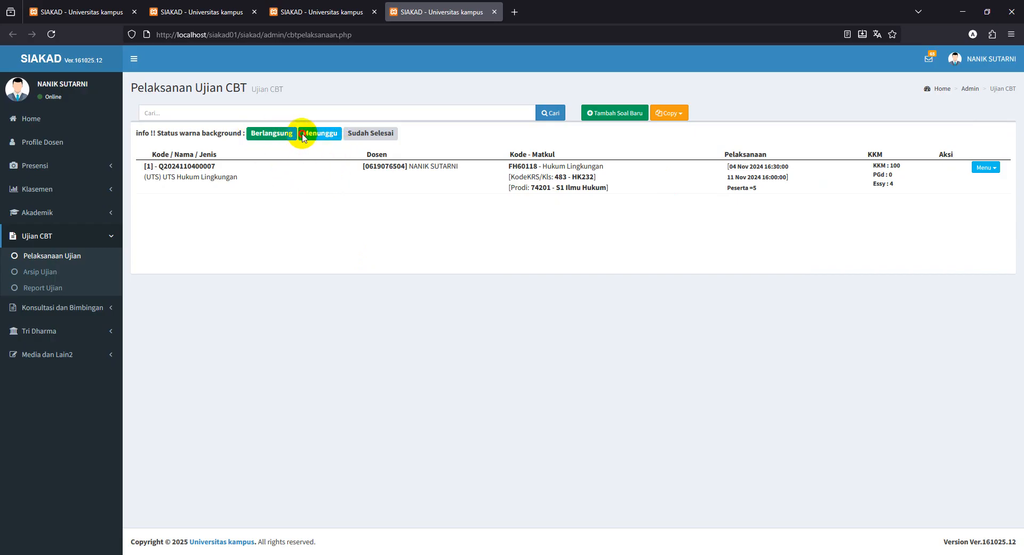
pyautogui.click(338, 146)
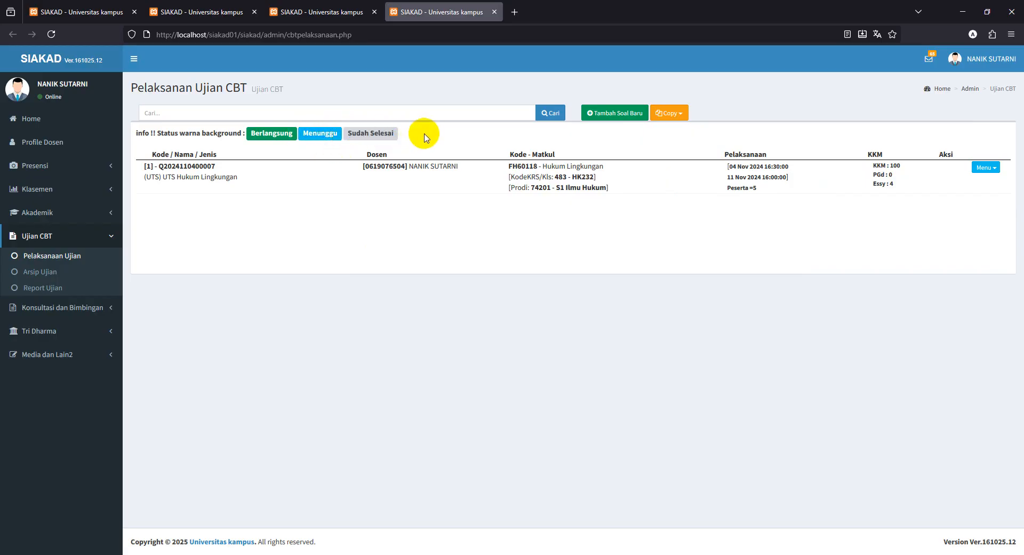
pyautogui.click(626, 117)
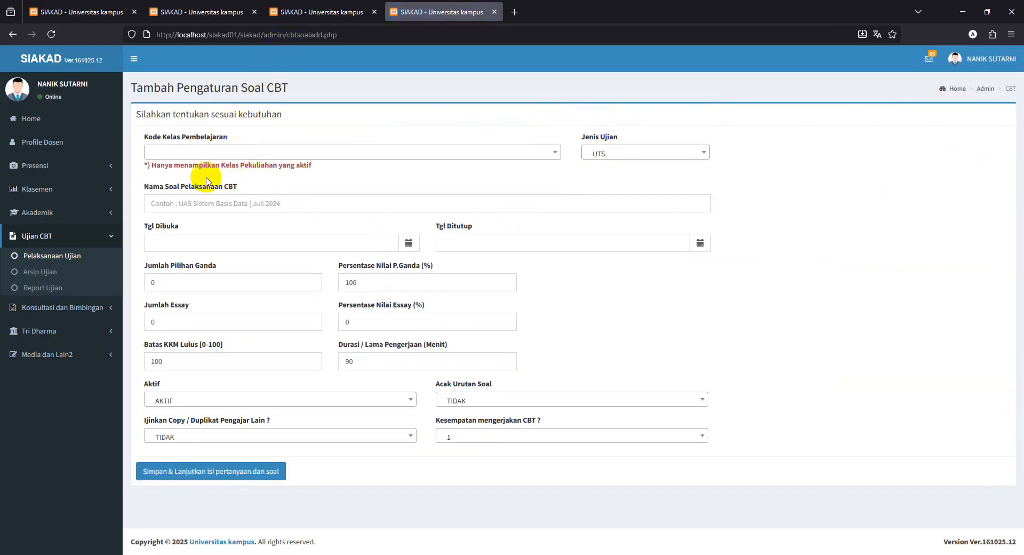
pyautogui.moveTo(161, 165); pyautogui.dragTo(318, 168)
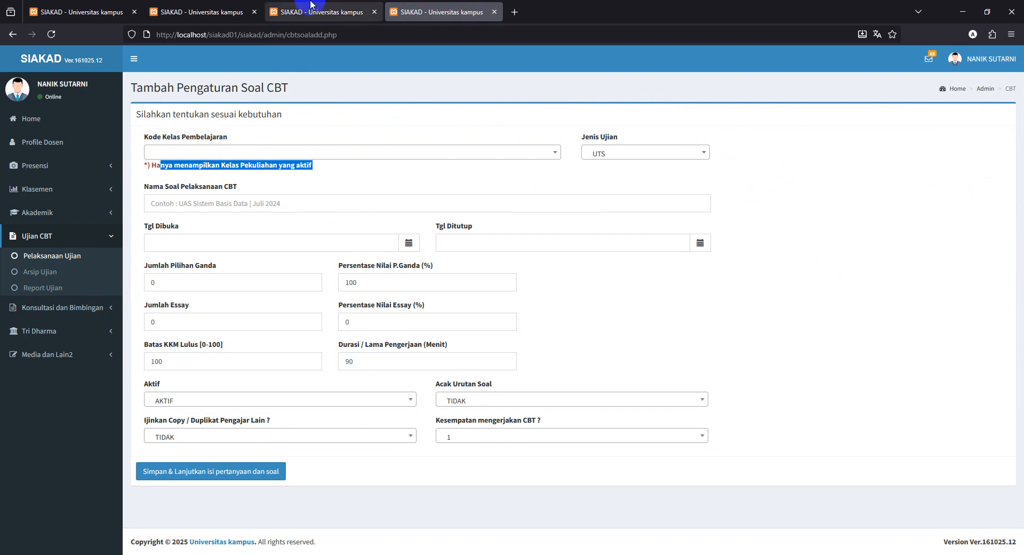
# Copy the Teori Hukum course code HK80101 in the schedule tab and search the schedule list with it.
pyautogui.click(312, 8)
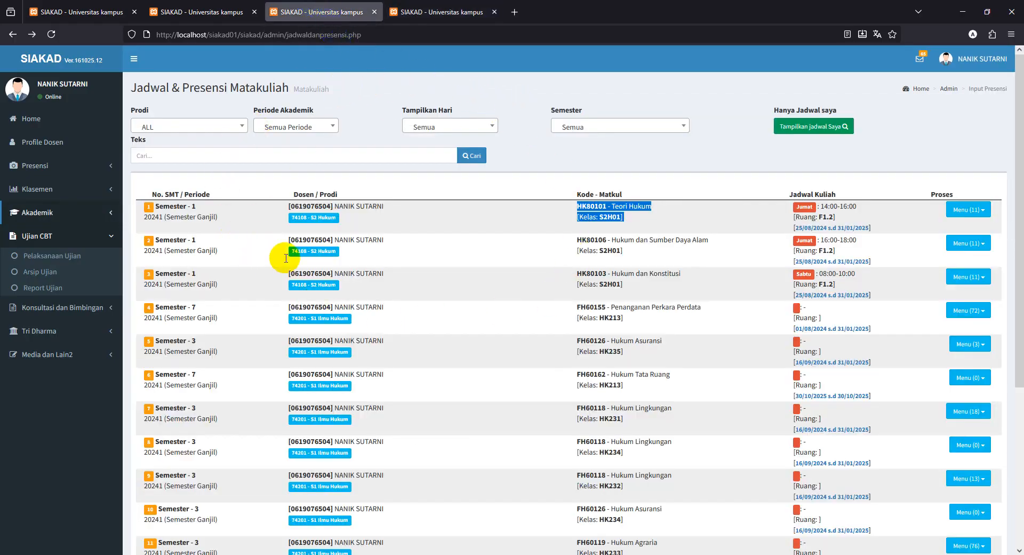
pyautogui.click(445, 184)
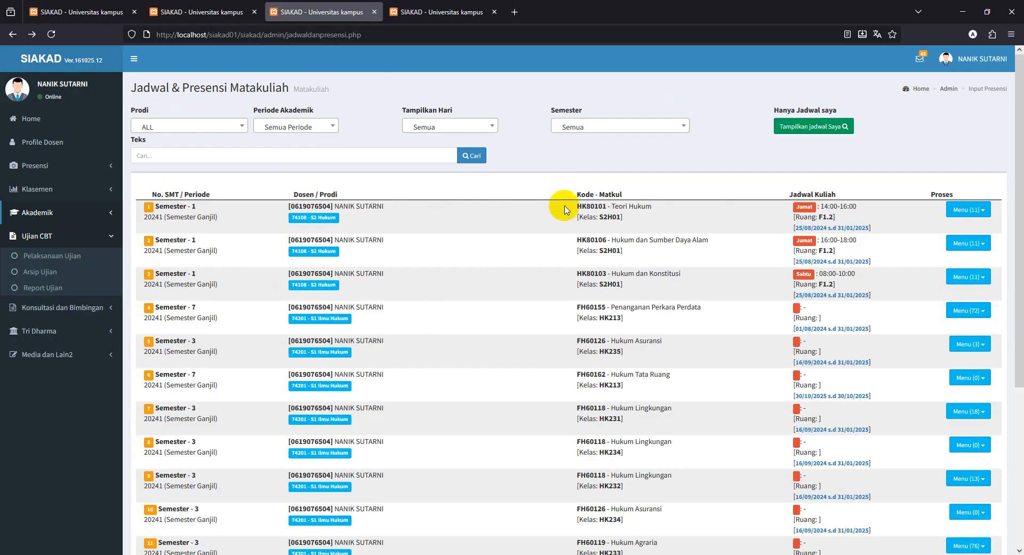
pyautogui.doubleClick(591, 206)
pyautogui.hotkey('ctrl', 'c')
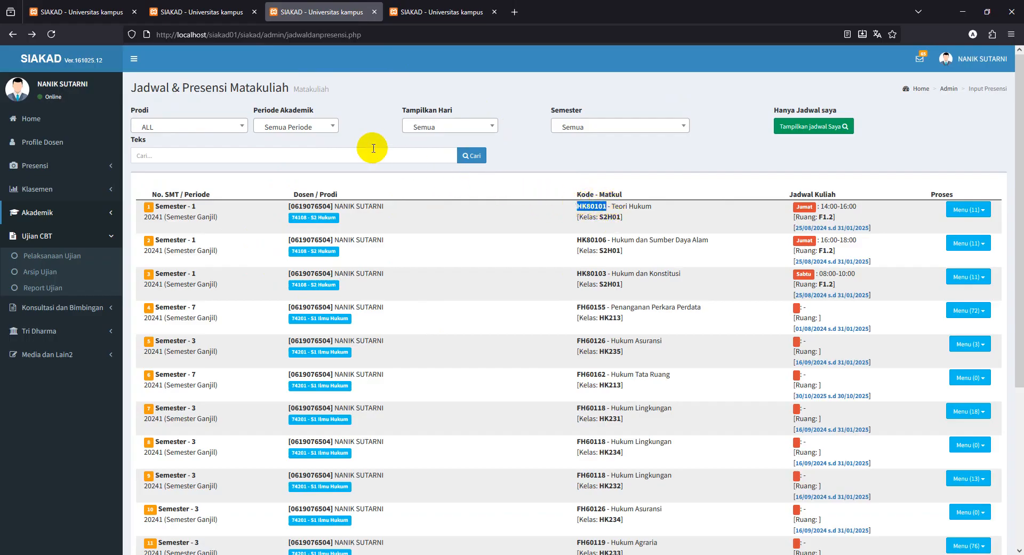
pyautogui.click(420, 155)
pyautogui.hotkey('ctrl', 'v')
pyautogui.click(470, 155)
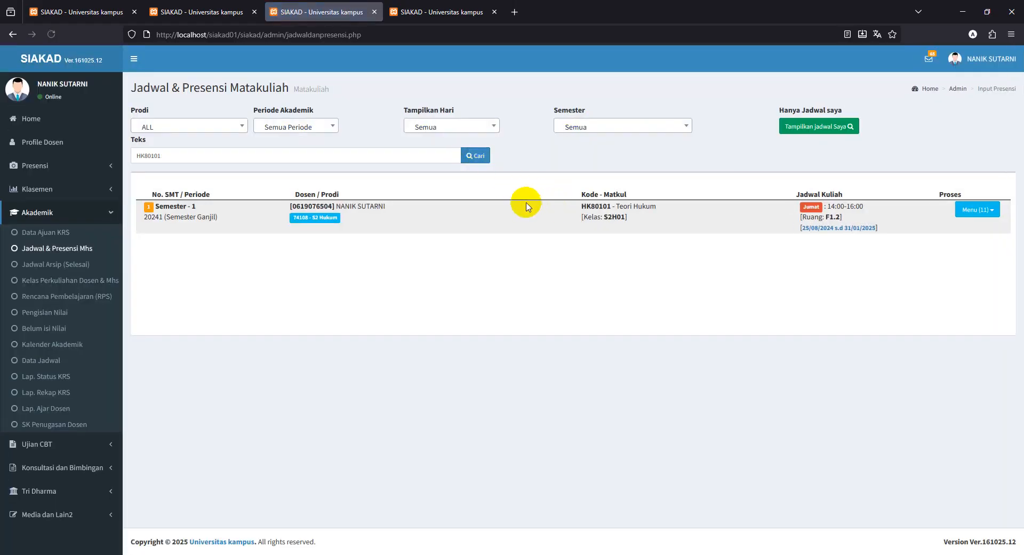
# In the new CBT exam form, find HK80101 and select the S2H01 Teori Hukum class as Kode Kelas Pembelajaran.
pyautogui.click(434, 12)
pyautogui.click(278, 152)
pyautogui.hotkey('ctrl', 'v')
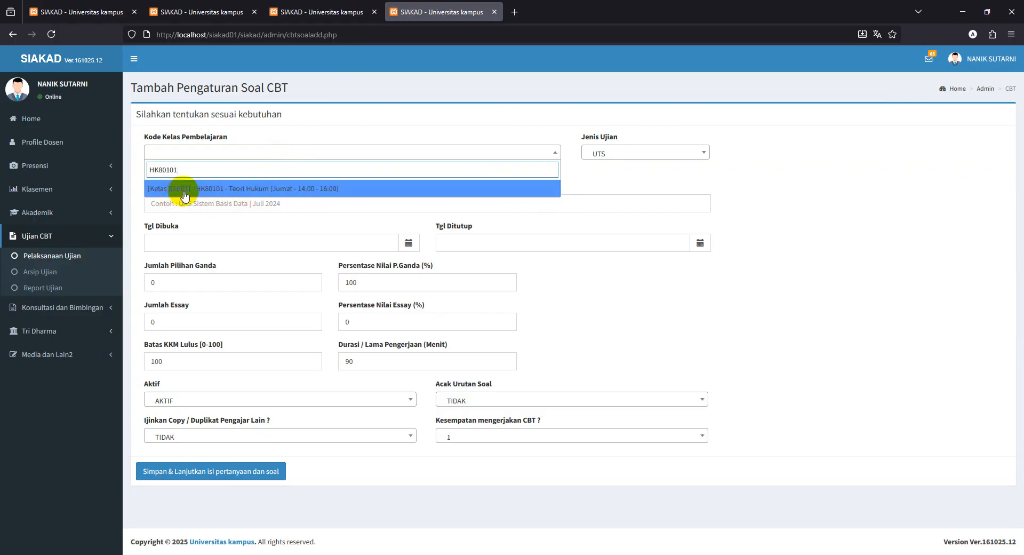
pyautogui.click(286, 193)
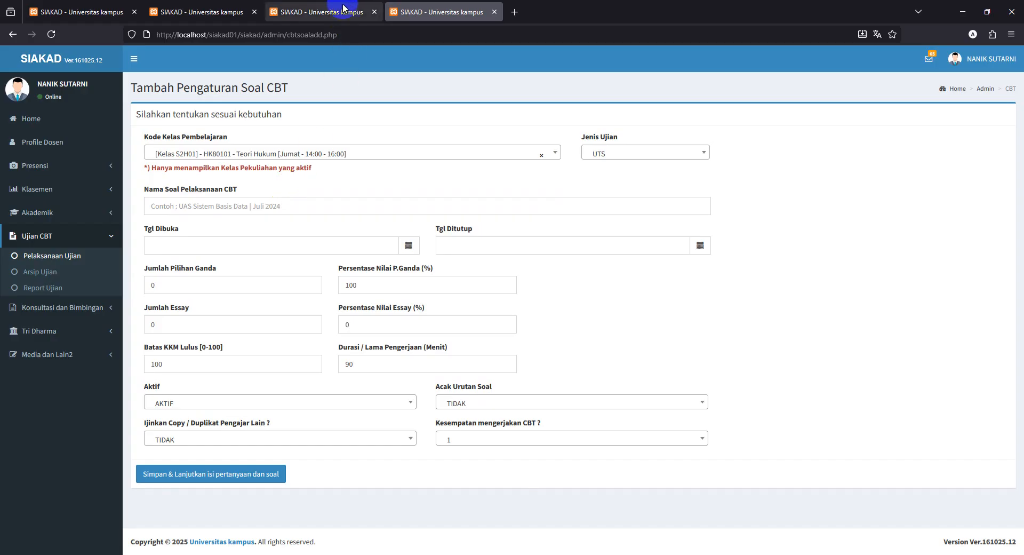
# Compare the selected class with the Teori Hukum course and schedule details in the schedule tab, returning to the exam form.
pyautogui.click(342, 12)
pyautogui.moveTo(580, 206); pyautogui.dragTo(868, 205)
pyautogui.click(875, 221)
pyautogui.click(434, 12)
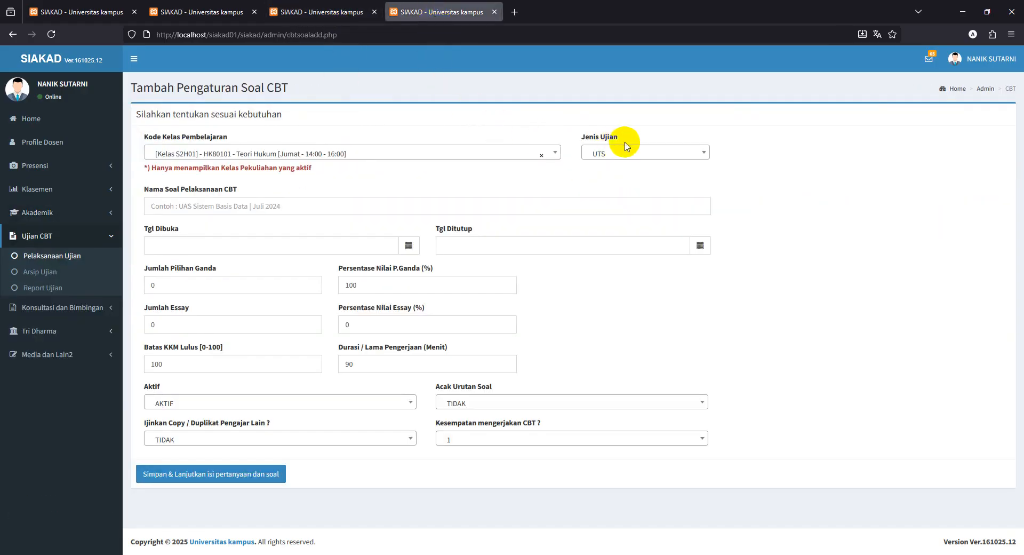
# Keep UTS as the exam type and name the CBT exam "UTS Teori Hukum Kelas SMT 202501".
pyautogui.click(613, 160)
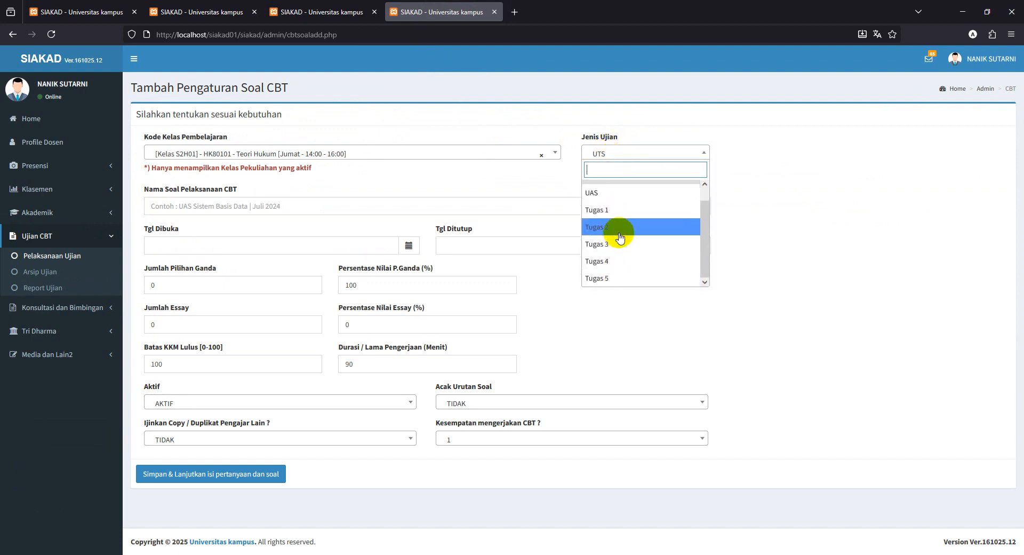
pyautogui.click(608, 188)
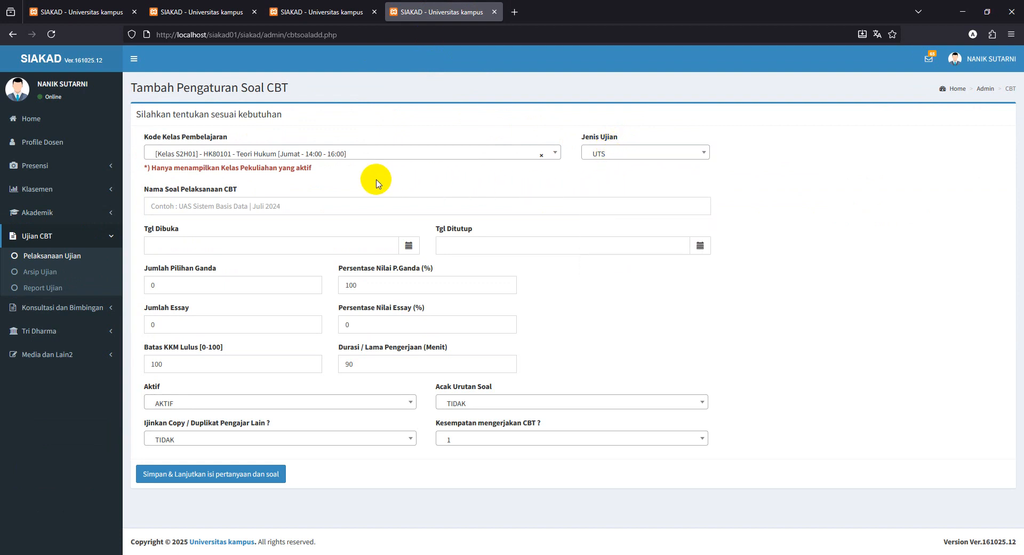
pyautogui.click(291, 210)
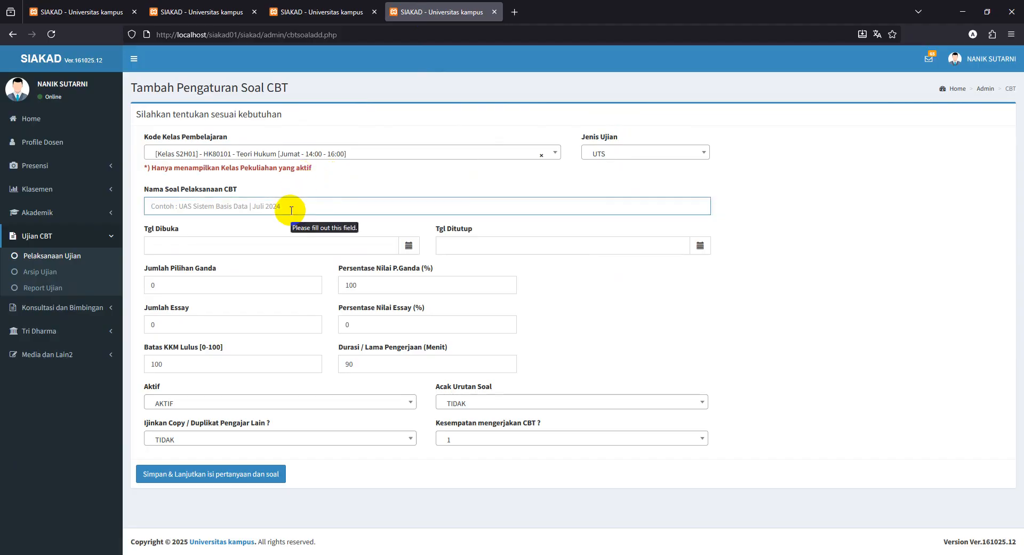
pyautogui.write('UTS ')
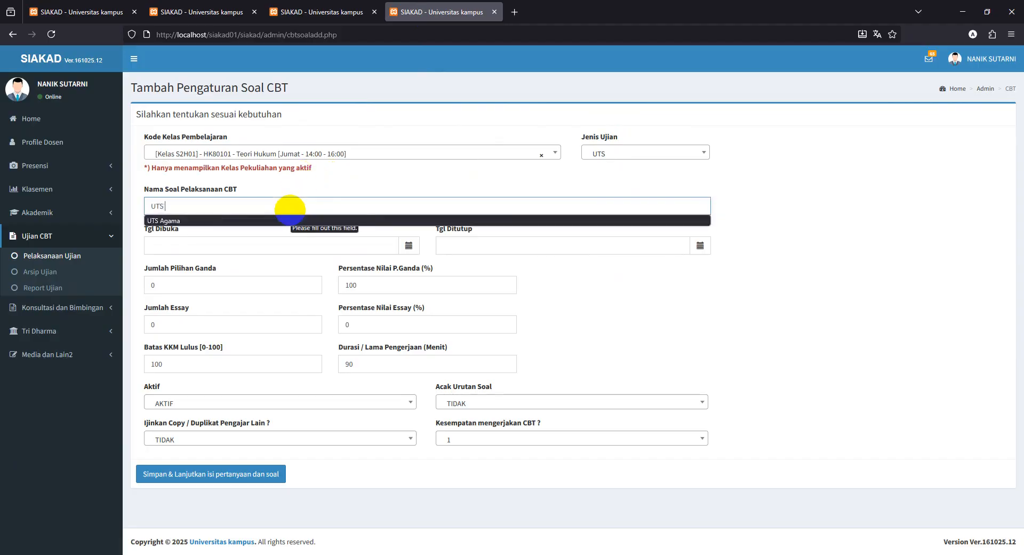
pyautogui.write('Teori Hukum Kelas SMT 202501')
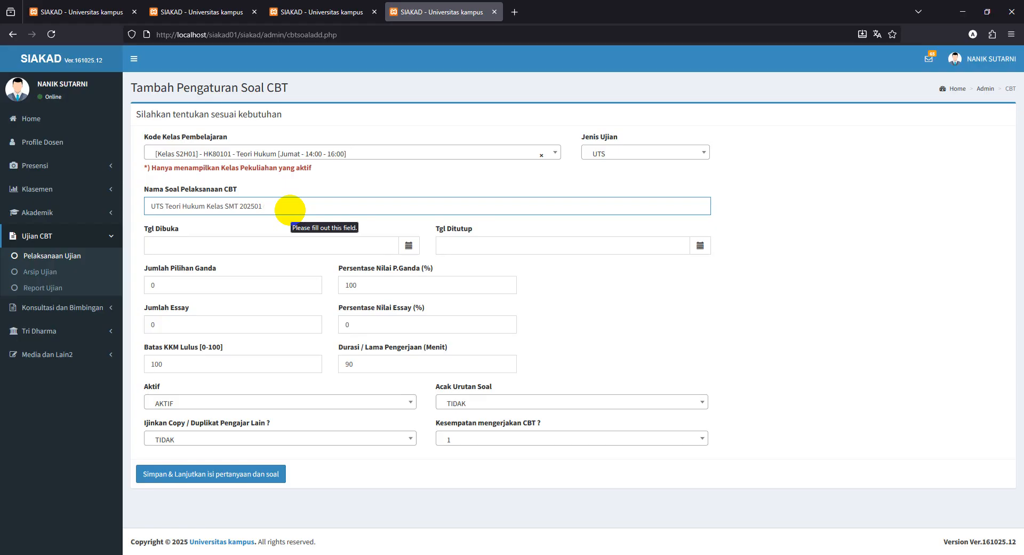
pyautogui.click(392, 178)
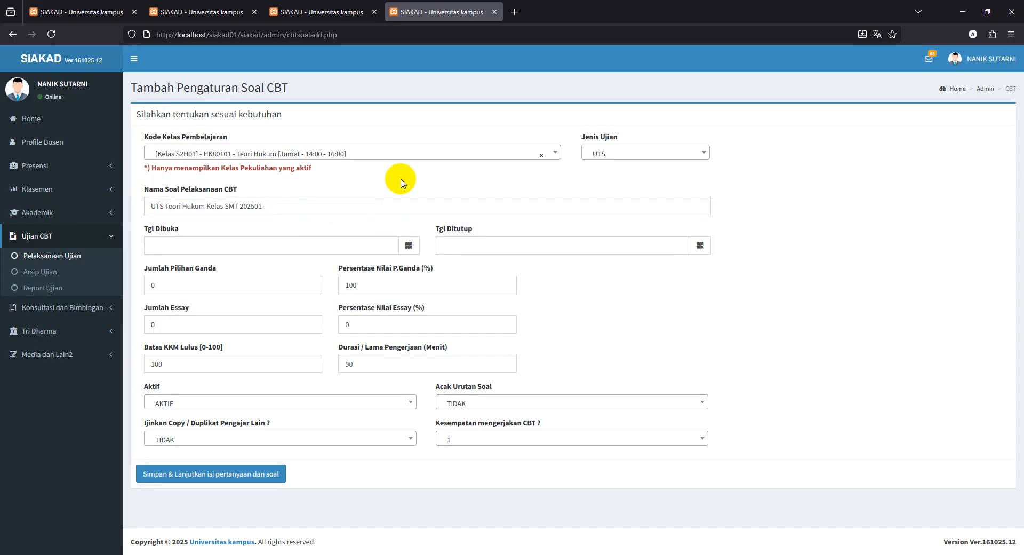
# Set the exam to open on 2025-11-03 at 08:37 and close on 2025-11-07 at 08:38.
pyautogui.click(408, 246)
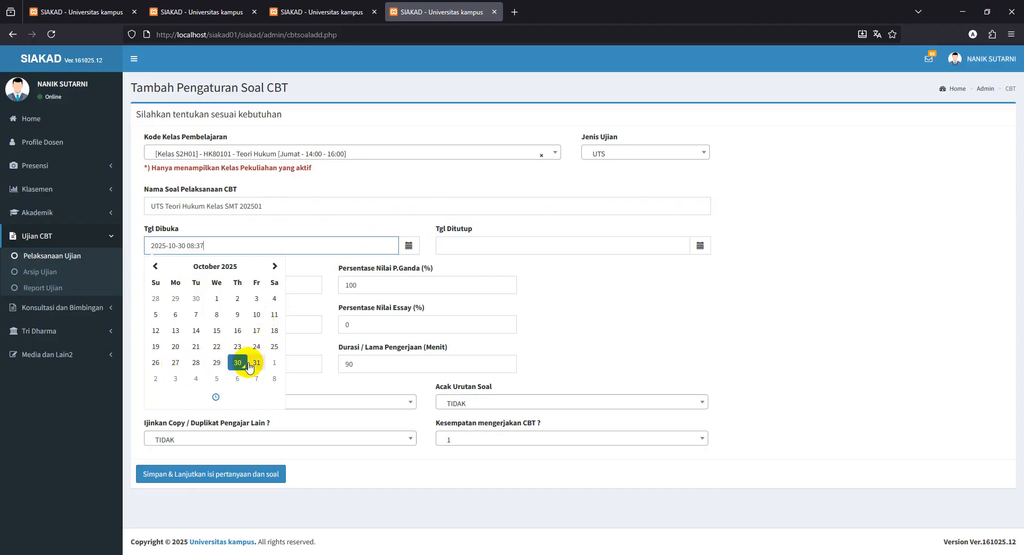
pyautogui.click(174, 379)
pyautogui.click(701, 248)
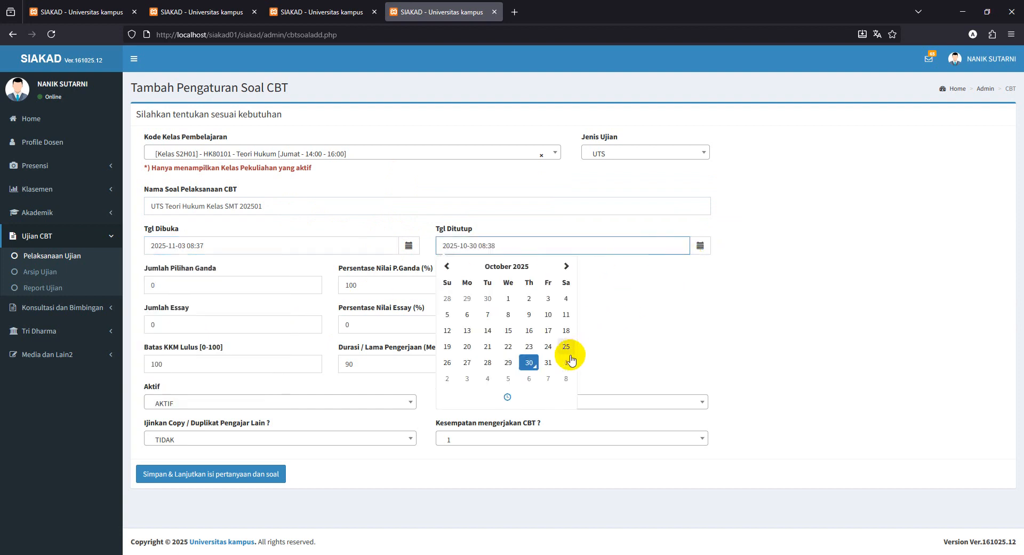
pyautogui.click(555, 383)
pyautogui.click(732, 318)
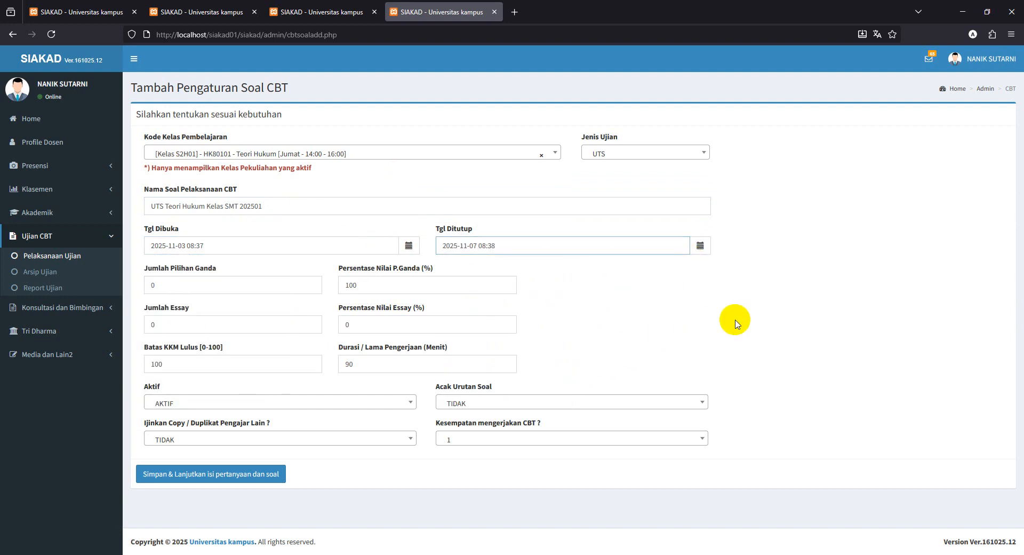
# Set the number of multiple-choice questions to 2 and the number of essay questions to 2.
pyautogui.click(264, 294)
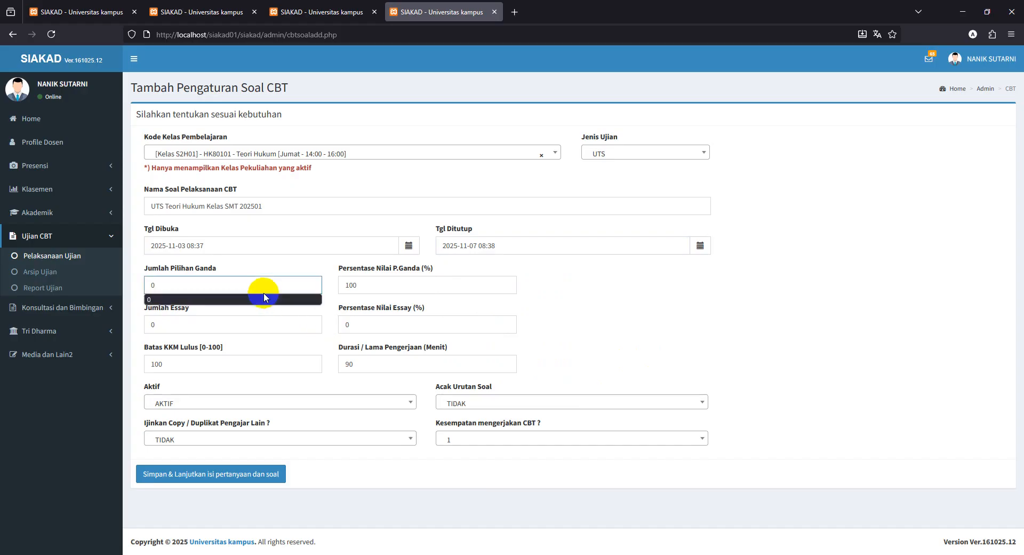
pyautogui.press('BackSpace')
pyautogui.write('2')
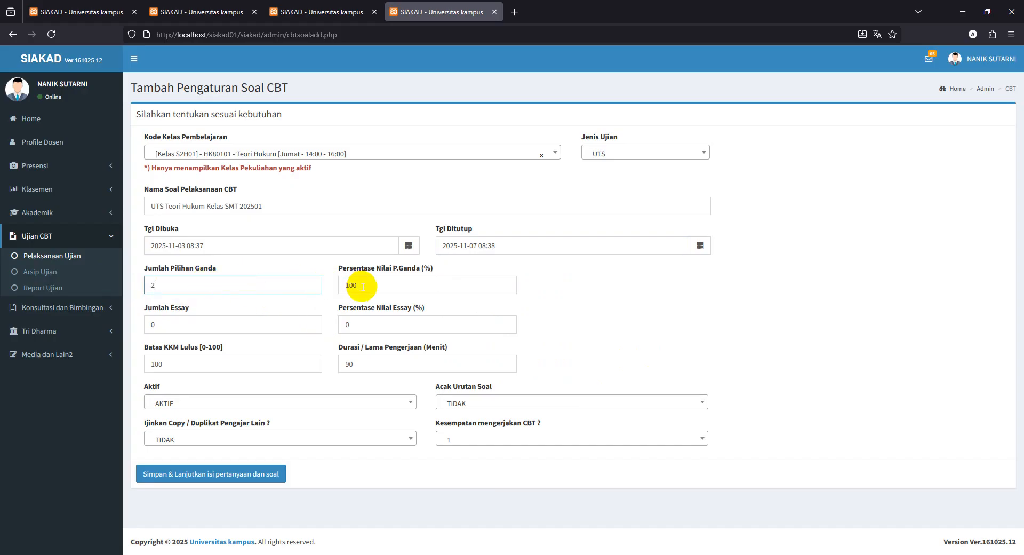
pyautogui.press('Tab')
pyautogui.write('2')
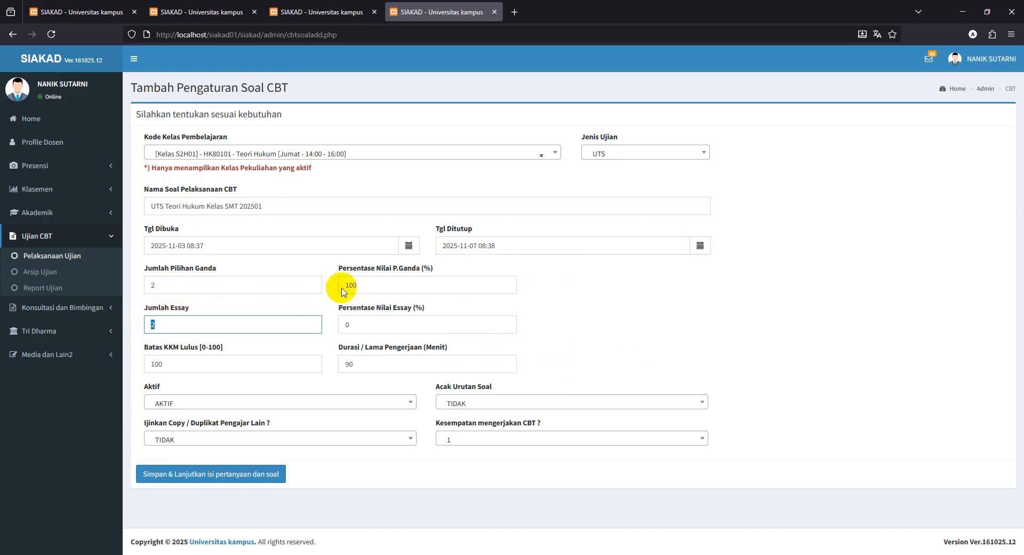
# Weight the multiple-choice score at 50% and the essay score at 50%.
pyautogui.click(367, 284)
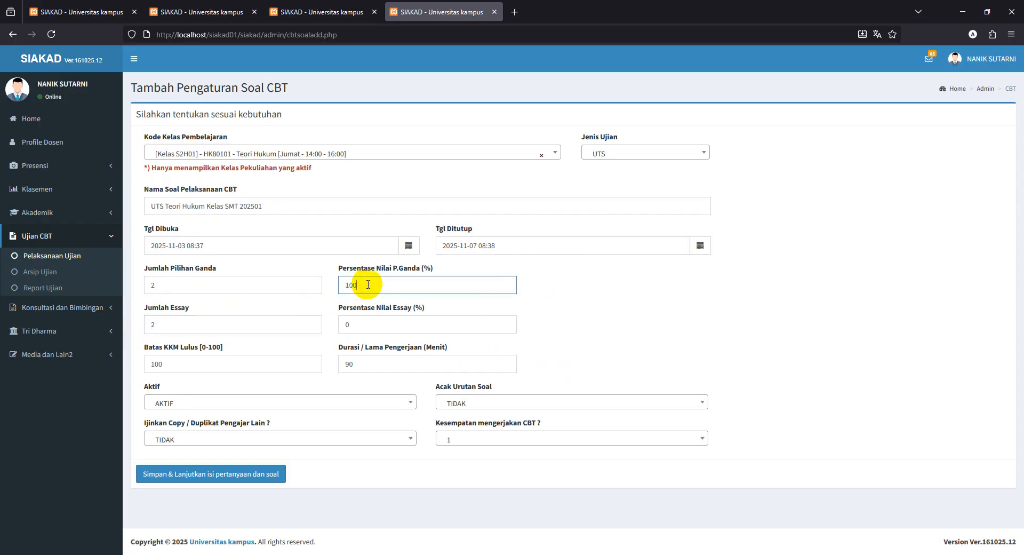
pyautogui.moveTo(368, 284); pyautogui.dragTo(302, 284)
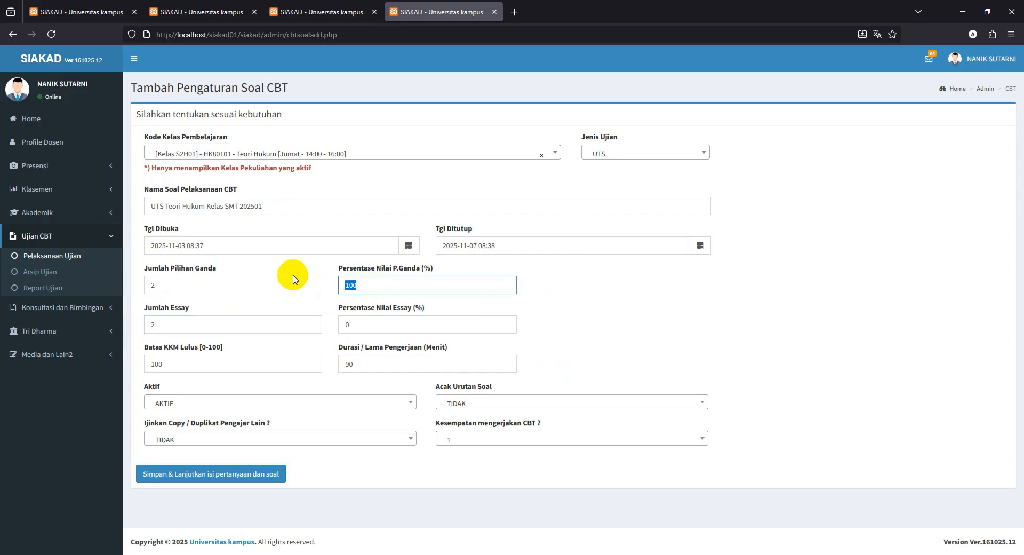
pyautogui.write('50')
pyautogui.press('Tab')
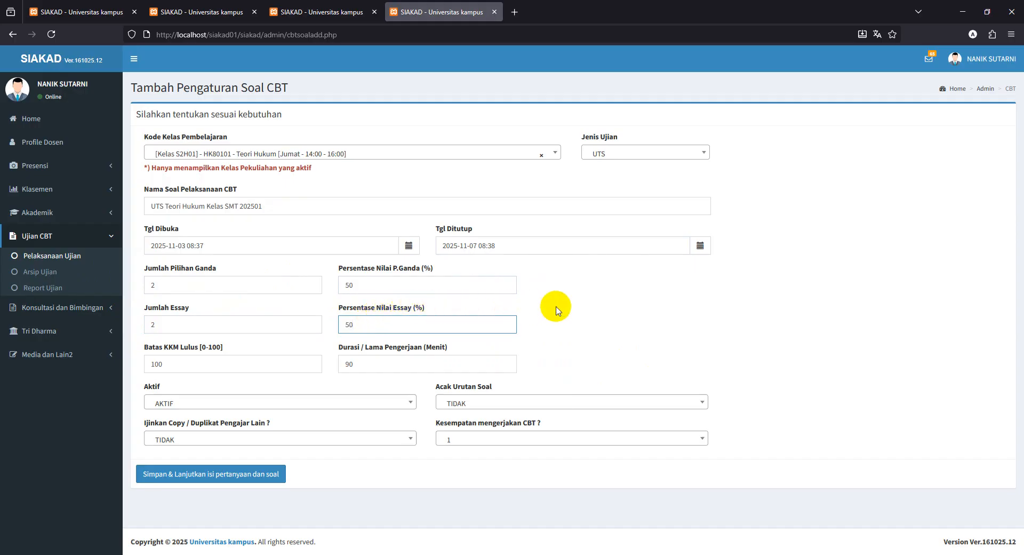
# Set the KKM passing limit to 60 and recheck the multiple-choice and essay question counts.
pyautogui.moveTo(158, 365); pyautogui.dragTo(111, 364)
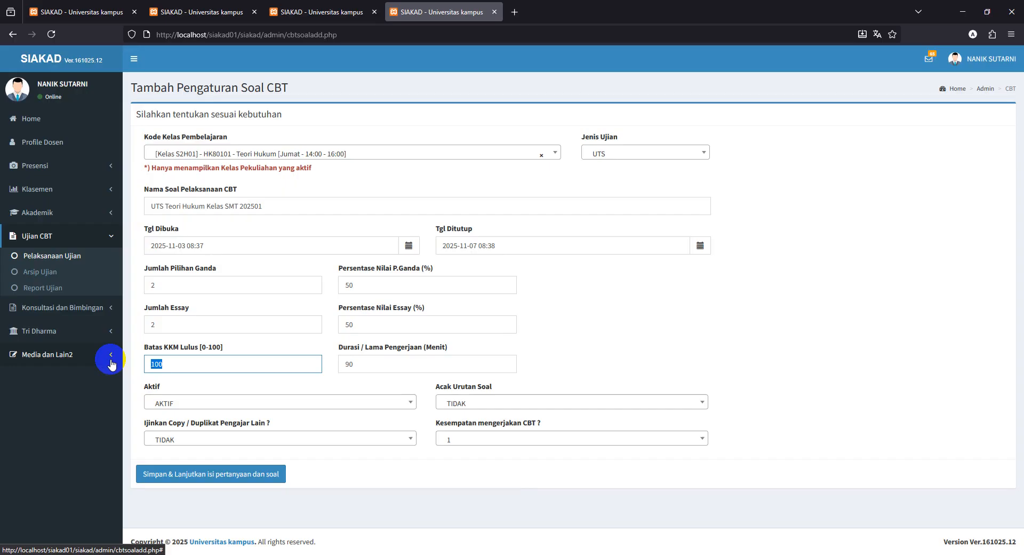
pyautogui.click(326, 349)
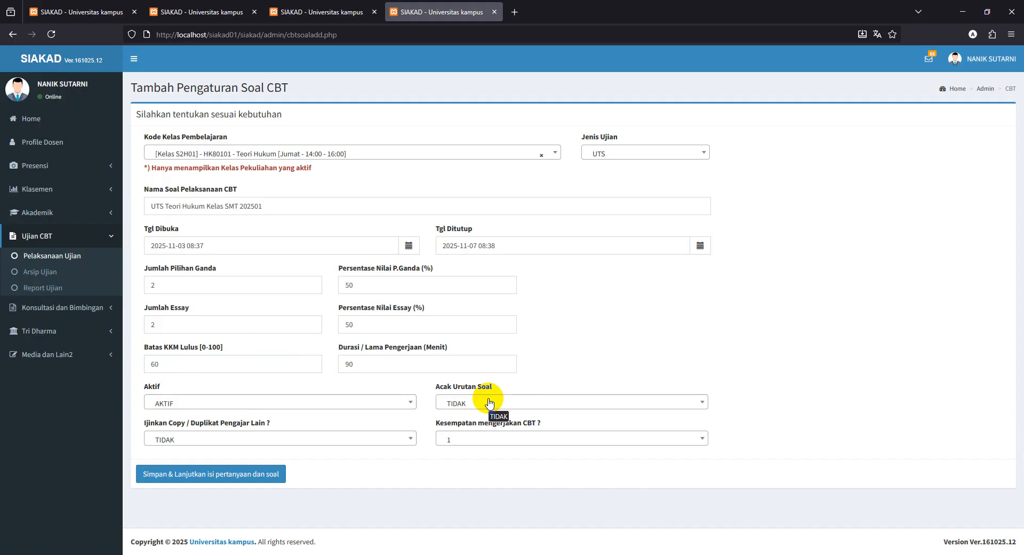
pyautogui.click(151, 281)
pyautogui.click(167, 329)
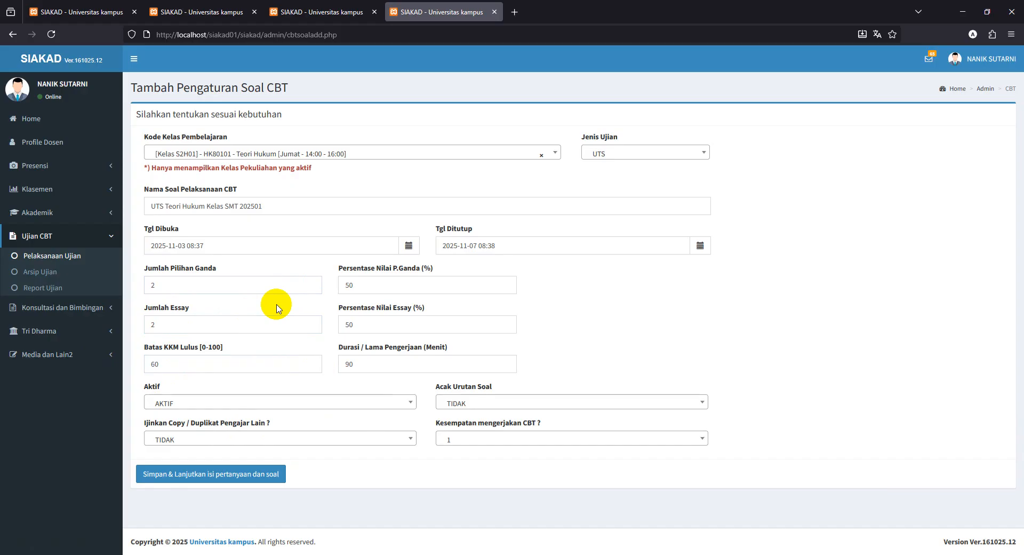
# Allow 2 attempts at the CBT, save the exam setup and continue to its question data page.
pyautogui.click(479, 449)
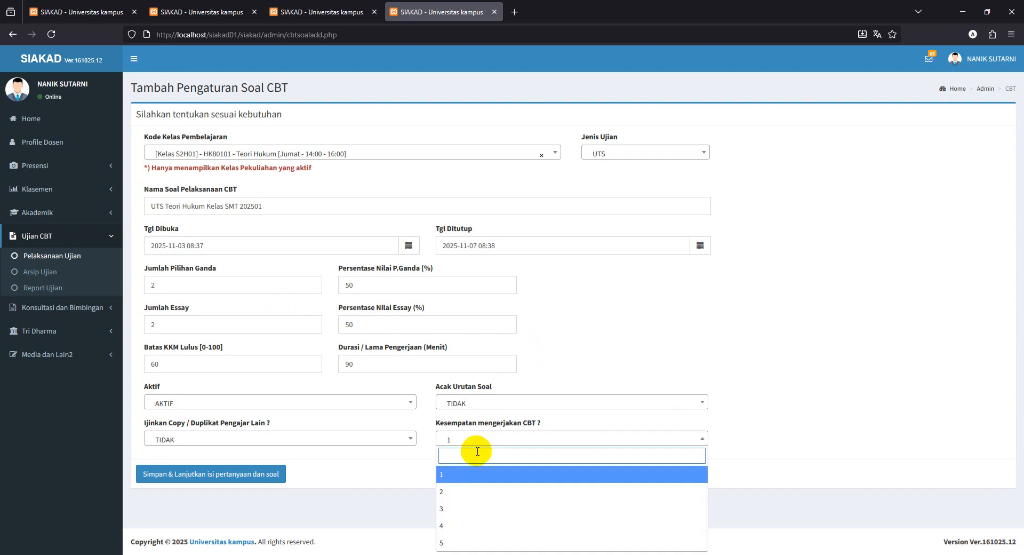
pyautogui.click(469, 491)
pyautogui.click(232, 472)
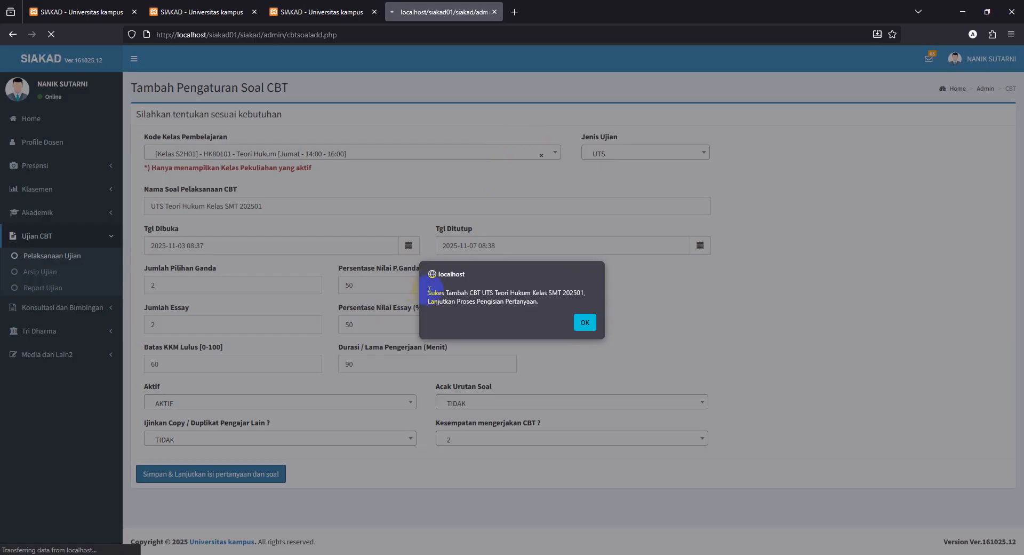
pyautogui.moveTo(506, 297); pyautogui.dragTo(531, 298)
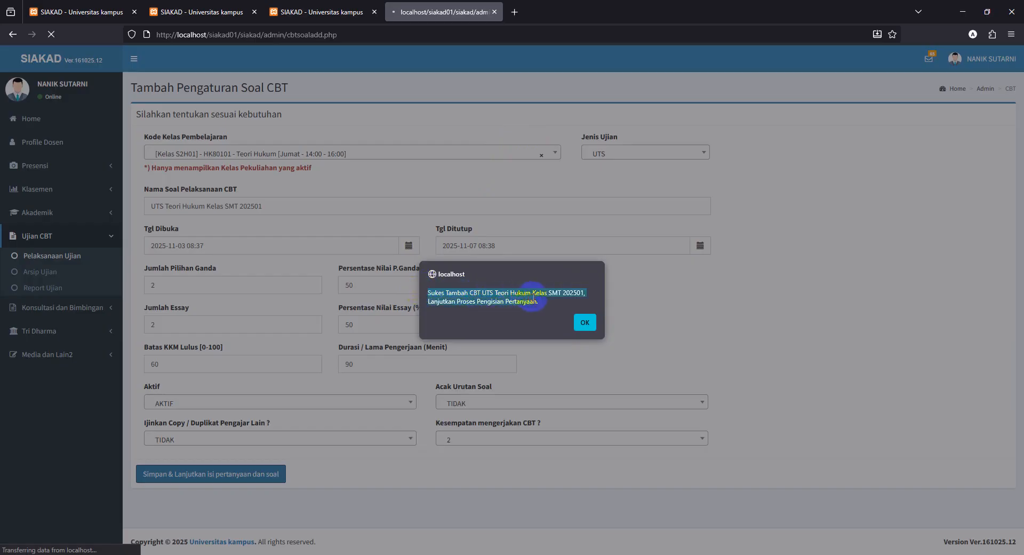
pyautogui.click(496, 296)
pyautogui.moveTo(468, 290); pyautogui.dragTo(531, 290)
pyautogui.click(585, 322)
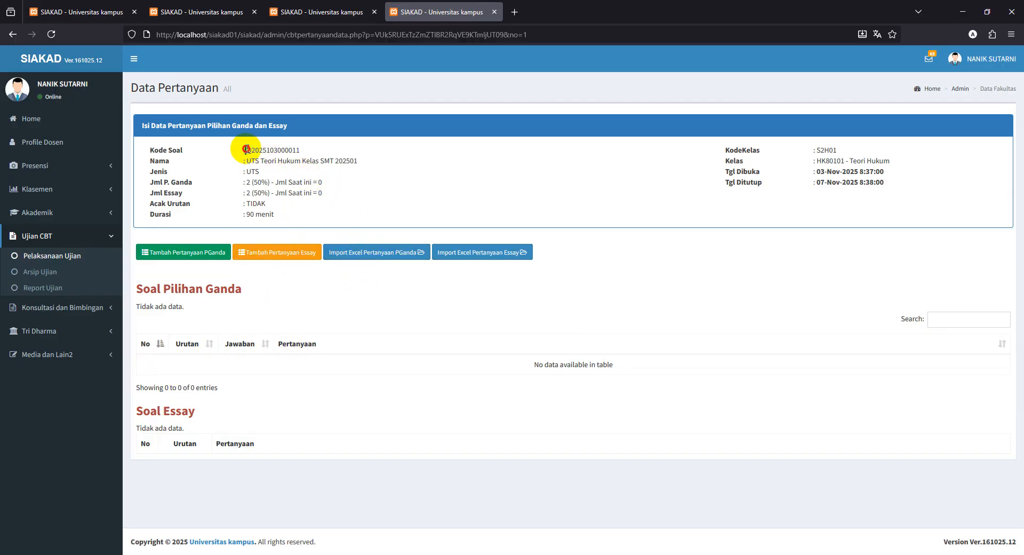
# Review the new exam's code and question counts, check the Data Pertanyaan item in the Notepad outline, and return to the browser.
pyautogui.moveTo(246, 149); pyautogui.dragTo(313, 149)
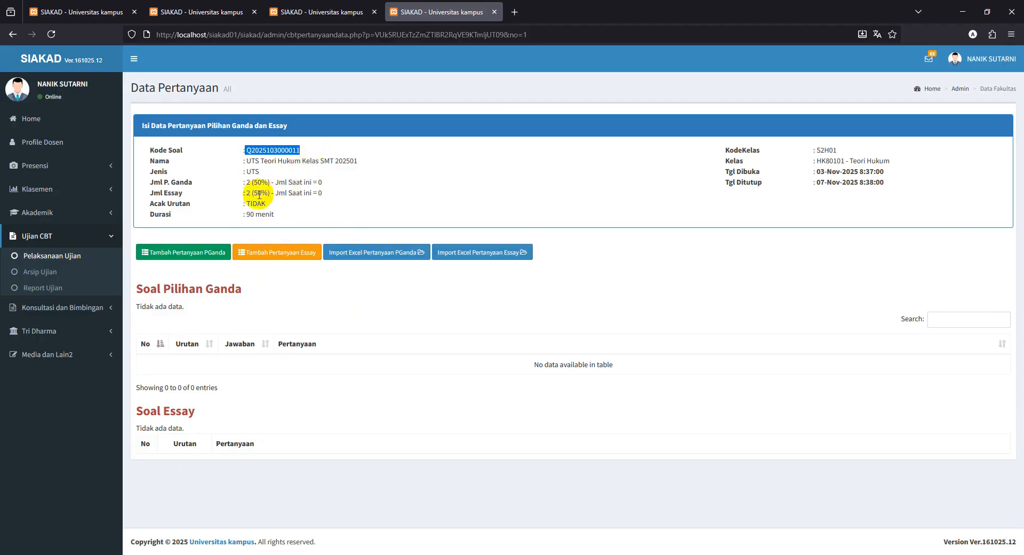
pyautogui.doubleClick(247, 183)
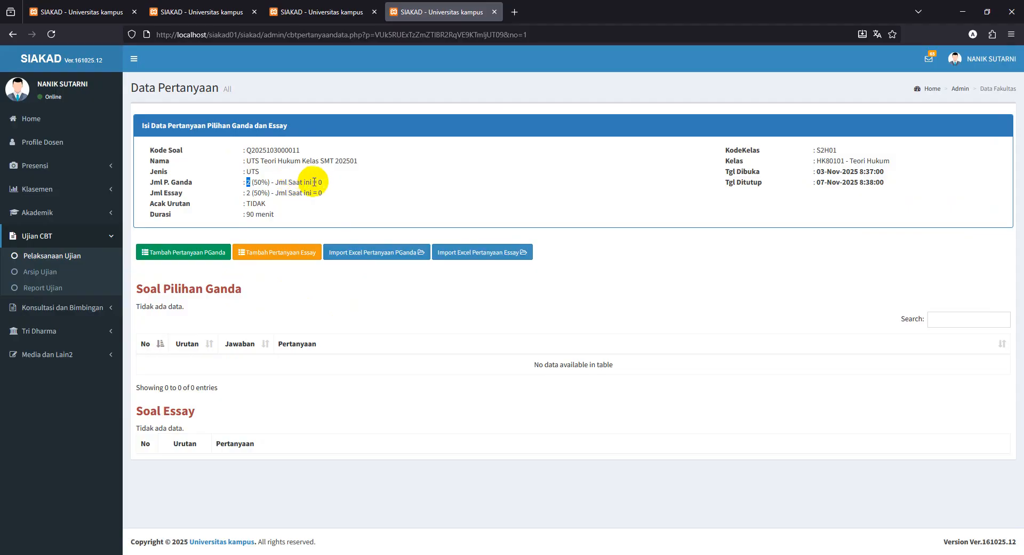
pyautogui.moveTo(292, 193); pyautogui.dragTo(332, 192)
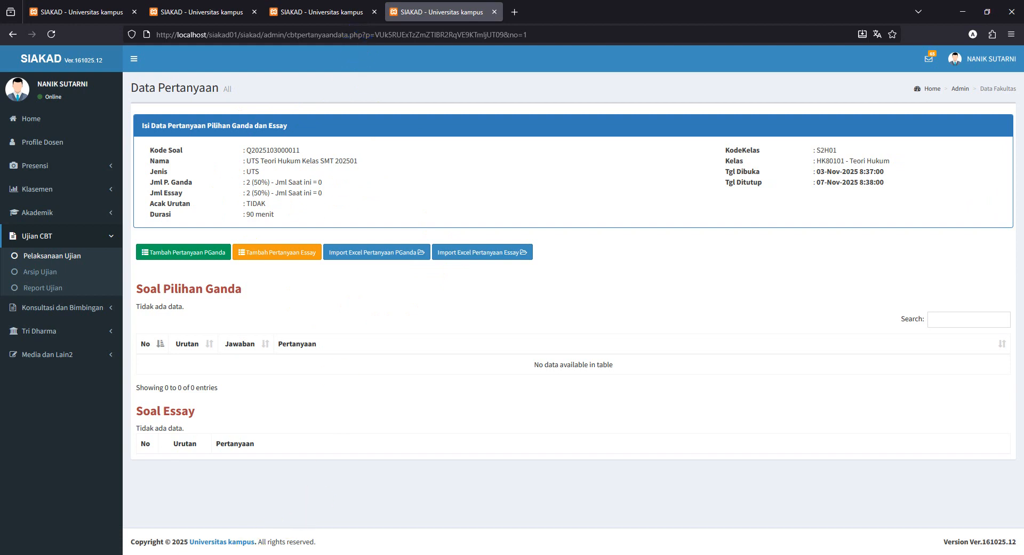
pyautogui.click(249, 554)
pyautogui.moveTo(368, 359); pyautogui.dragTo(507, 358)
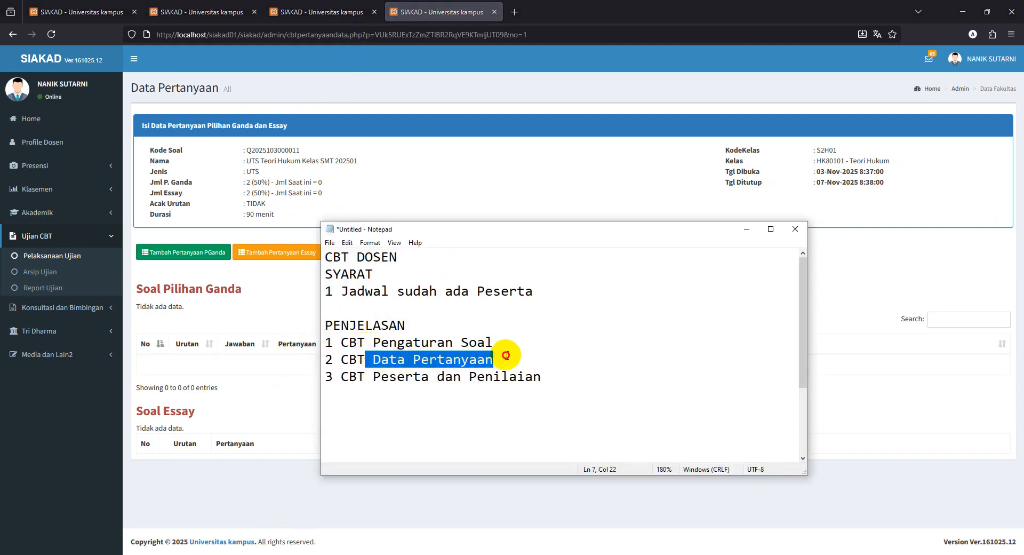
pyautogui.click(542, 334)
pyautogui.click(190, 291)
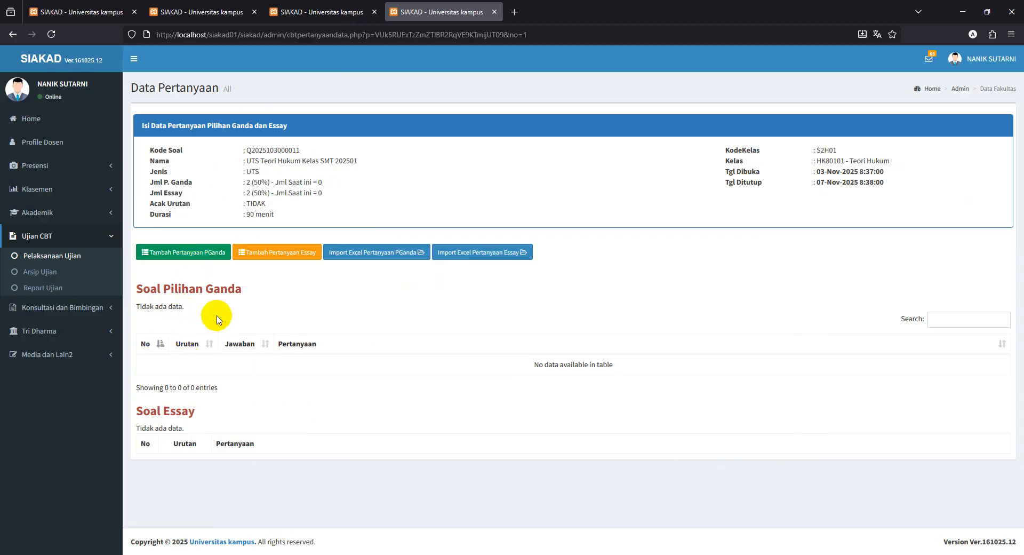
# Inspect the forms for adding multiple-choice and essay questions, including the question number options, and close them without saving.
pyautogui.click(201, 260)
pyautogui.click(425, 121)
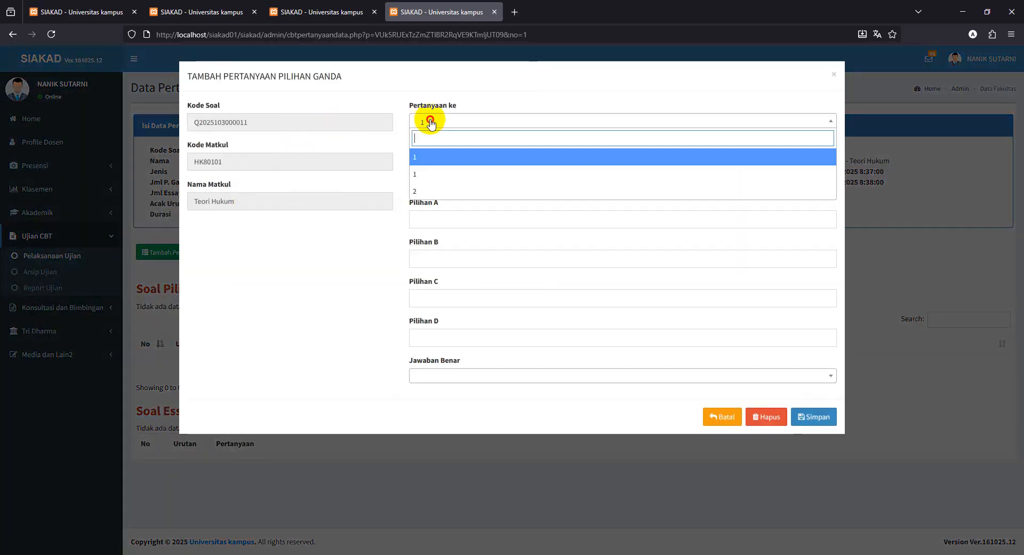
pyautogui.click(512, 75)
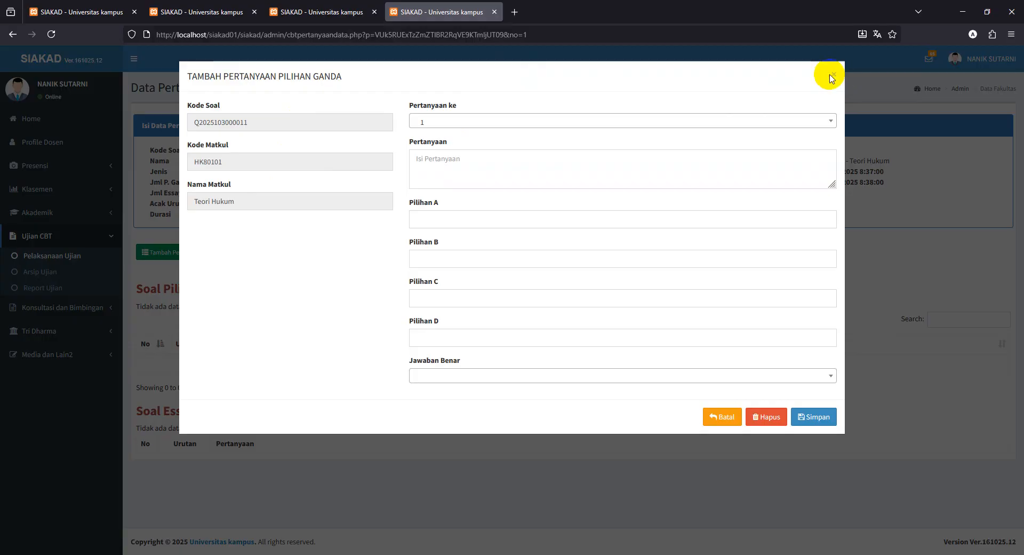
pyautogui.click(835, 76)
pyautogui.click(270, 251)
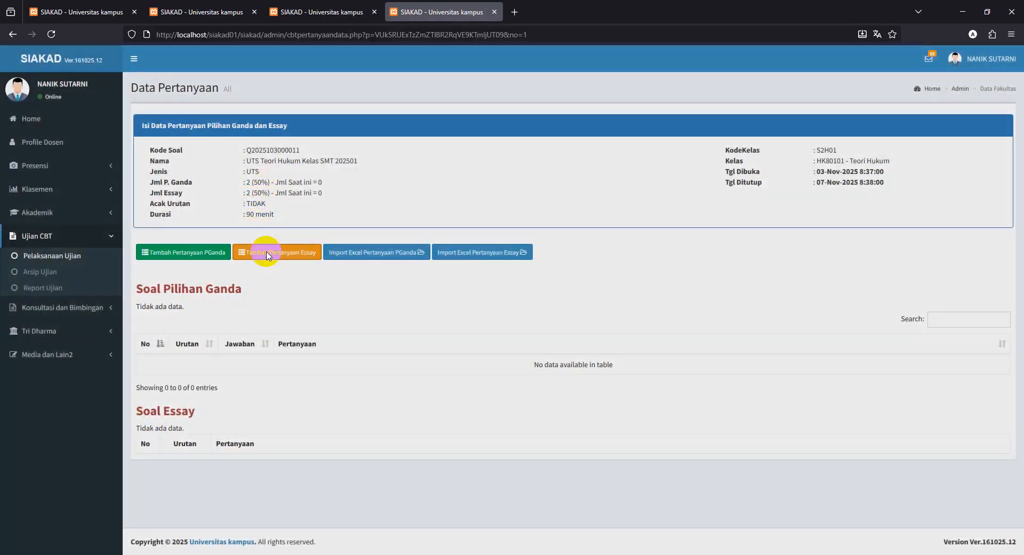
pyautogui.click(724, 243)
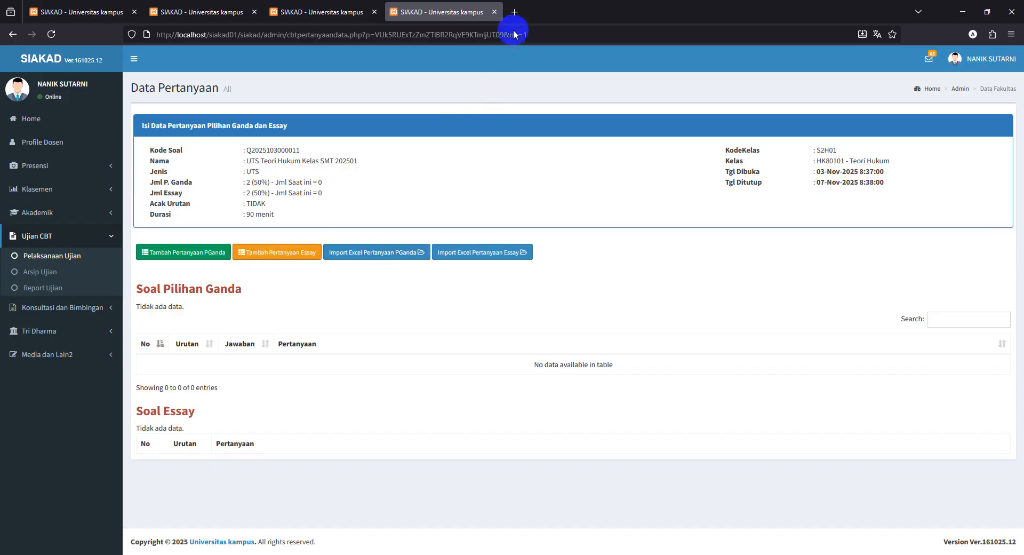
# Enter the search query "contoh soal pilihan ganda" in a new browser tab and return to the exam's question data page.
pyautogui.click(519, 14)
pyautogui.write('c')
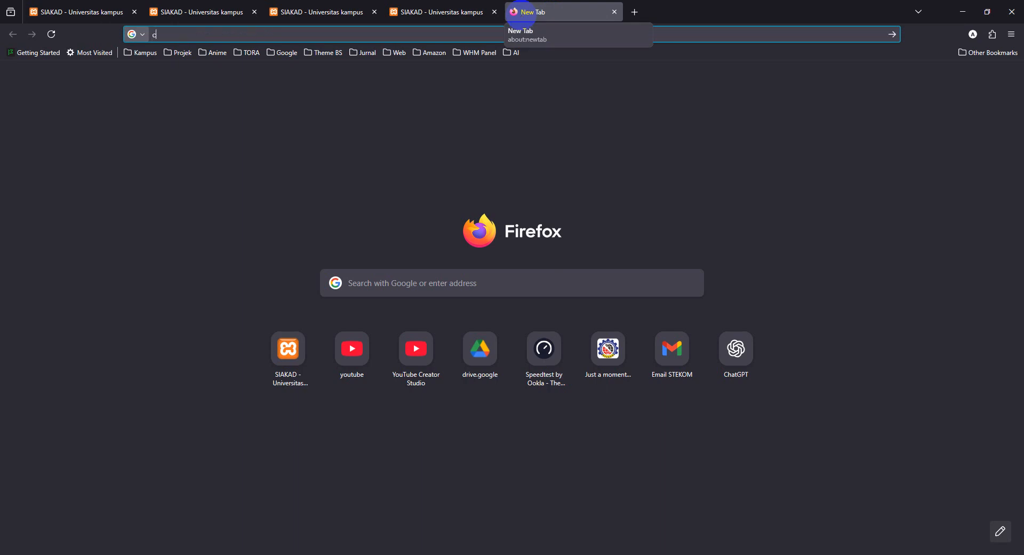
pyautogui.write('ontoh soal pilih')
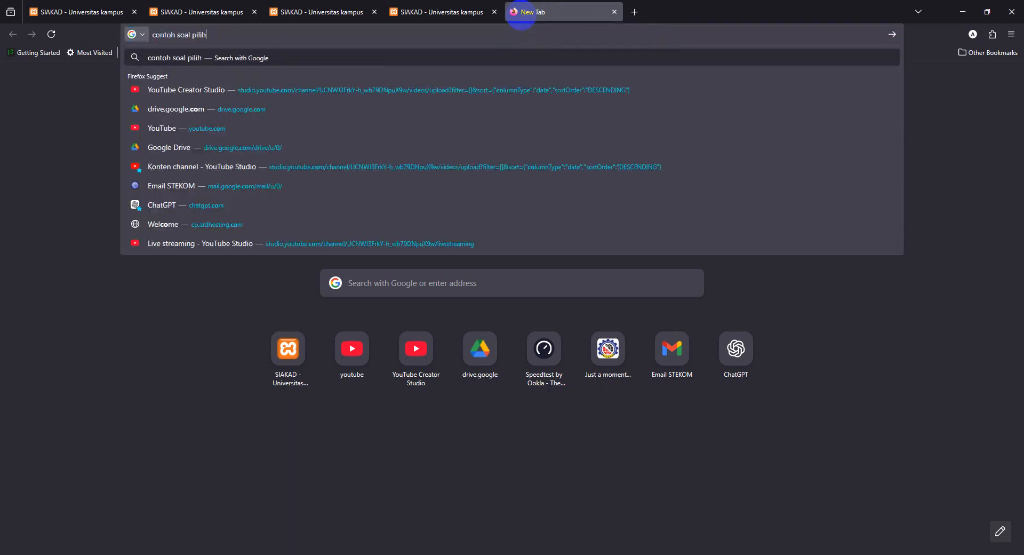
pyautogui.write('an ganda')
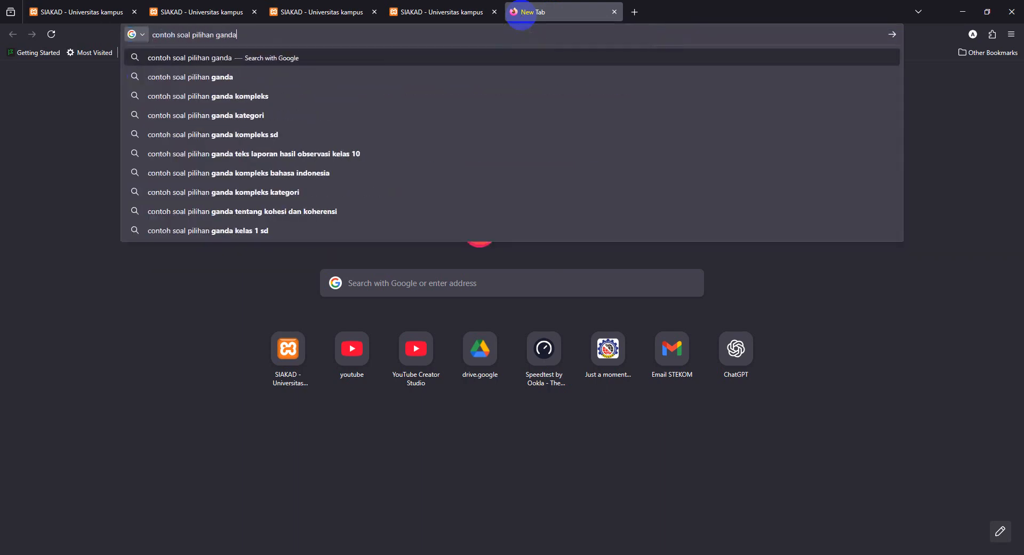
pyautogui.click(435, 12)
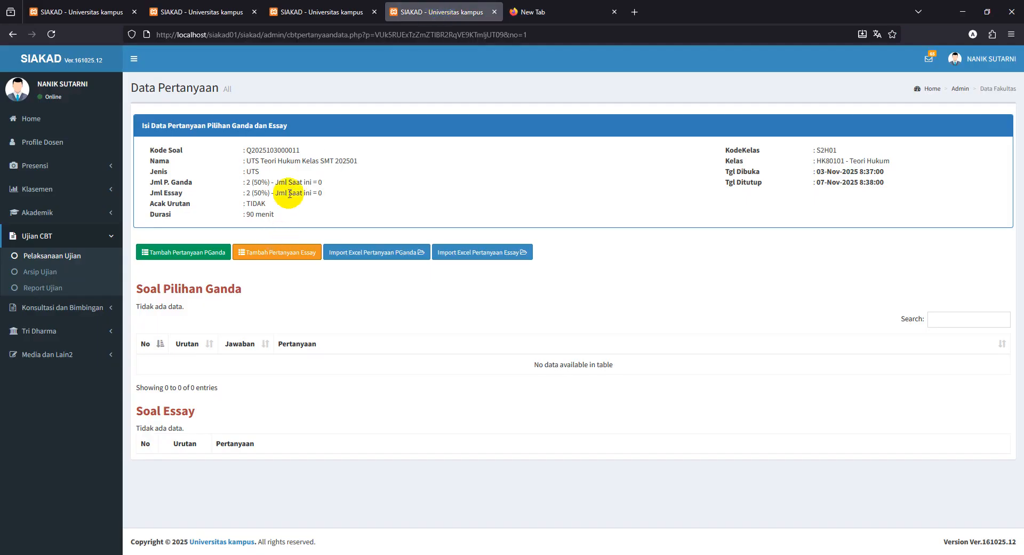
# Search Google for "contoh soal pilihan ganda Teori Hukum", reusing the course name from the exam title, and expand the AI summary of sample questions.
pyautogui.moveTo(261, 160); pyautogui.dragTo(314, 159)
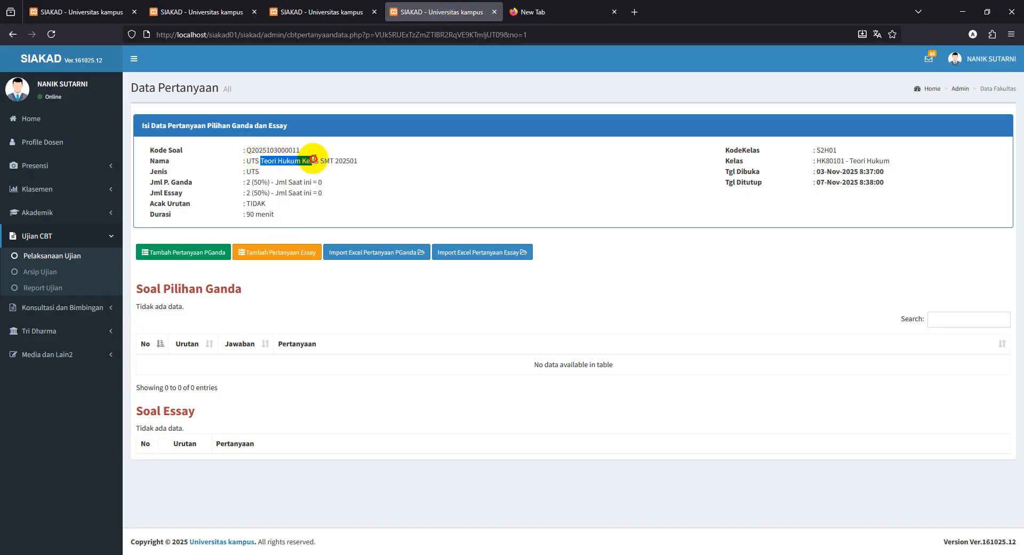
pyautogui.hotkey('ctrl', 'c')
pyautogui.click(527, 18)
pyautogui.hotkey('ctrl', 'v')
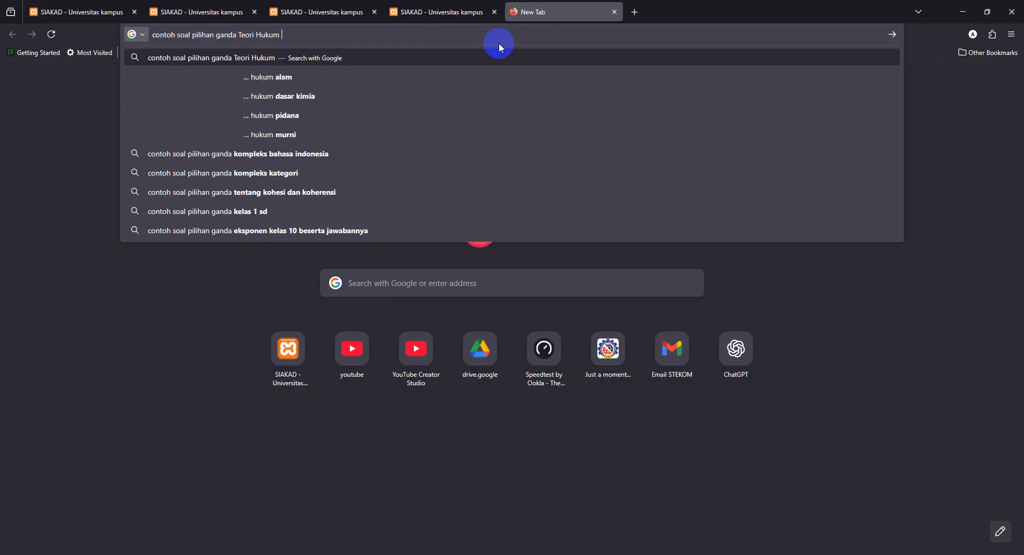
pyautogui.press('Return')
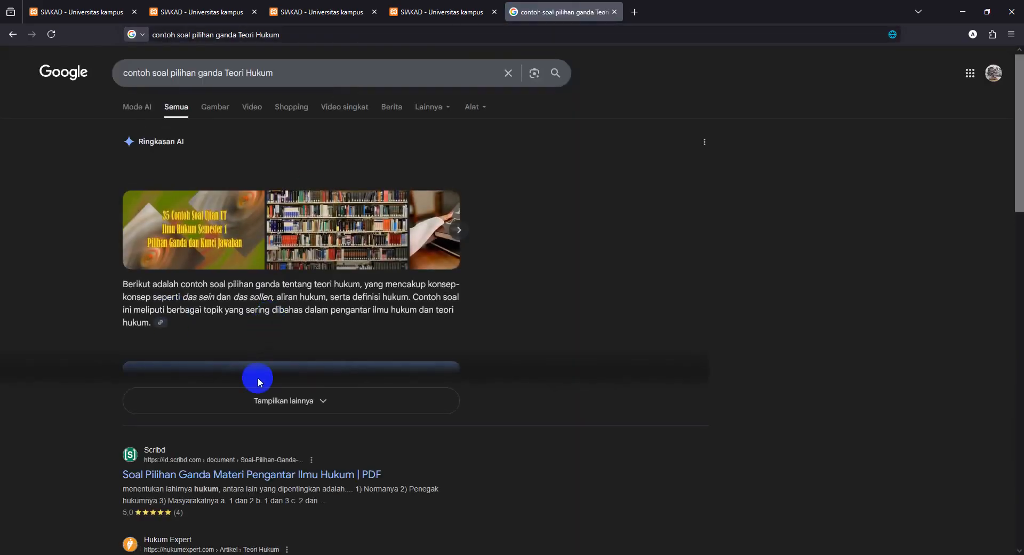
pyautogui.click(286, 401)
pyautogui.scroll(-2, 177, 288)
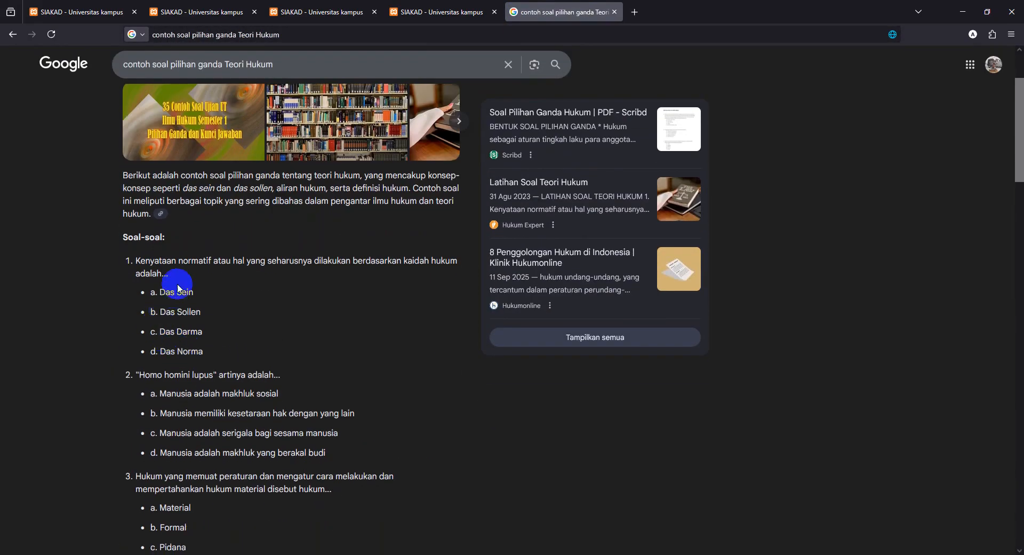
# Start a new multiple-choice question 1 and fill its question text with the copied "Kenyataan normatif atau hal yang seharusnya dilakukan berdasarkan kaidah hukum adalah...".
pyautogui.moveTo(144, 267); pyautogui.dragTo(136, 260)
pyautogui.click(432, 12)
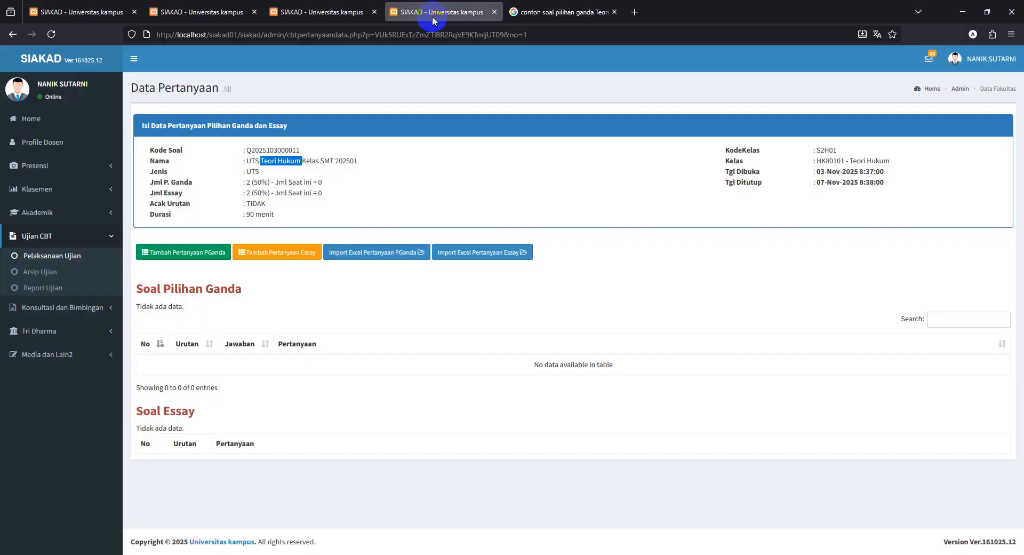
pyautogui.click(199, 257)
pyautogui.click(441, 155)
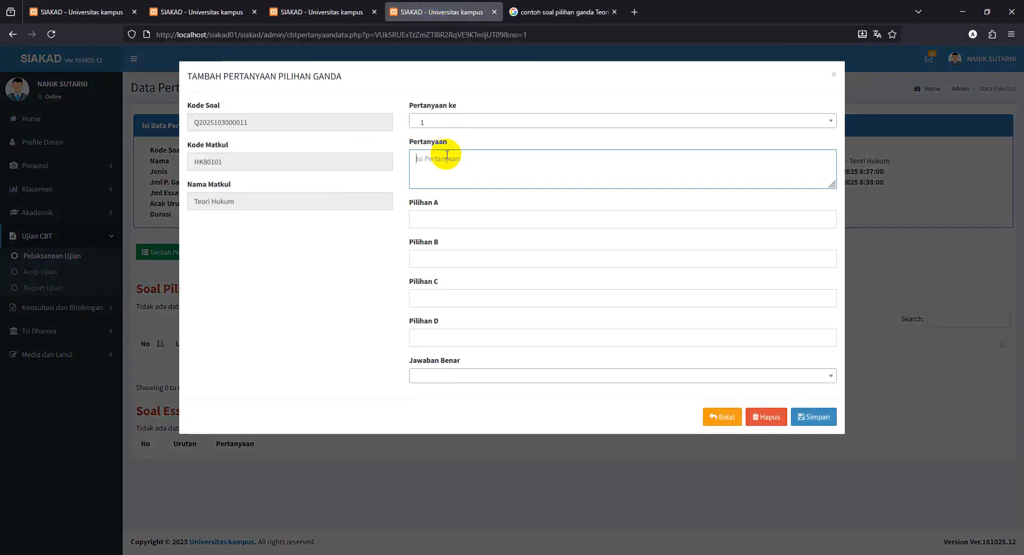
pyautogui.hotkey('ctrl', 'v')
# Copy the sample answer "Das Sein" from the search results into Pilihan A of question 1.
pyautogui.click(521, 11)
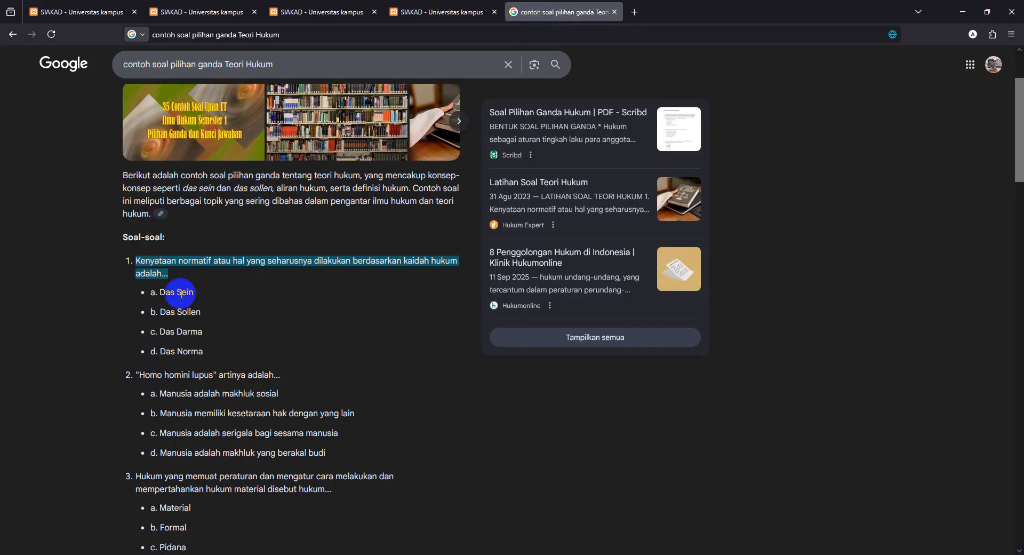
pyautogui.moveTo(154, 292); pyautogui.dragTo(194, 292)
pyautogui.click(442, 12)
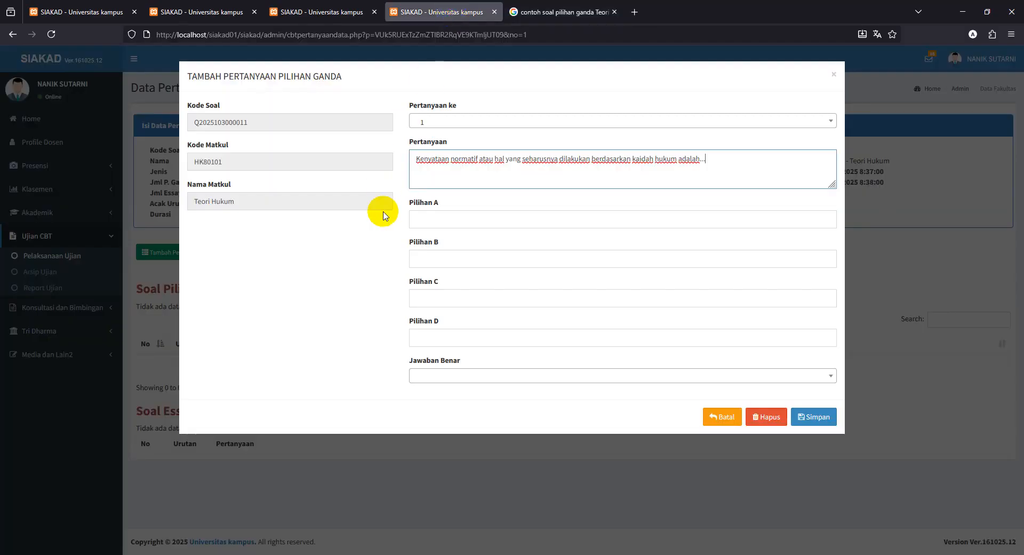
pyautogui.click(433, 234)
pyautogui.click(434, 221)
pyautogui.hotkey('ctrl', 'v')
# Copy the sample answer "Das Sollen" from the search results into Pilihan B of question 1.
pyautogui.click(542, 11)
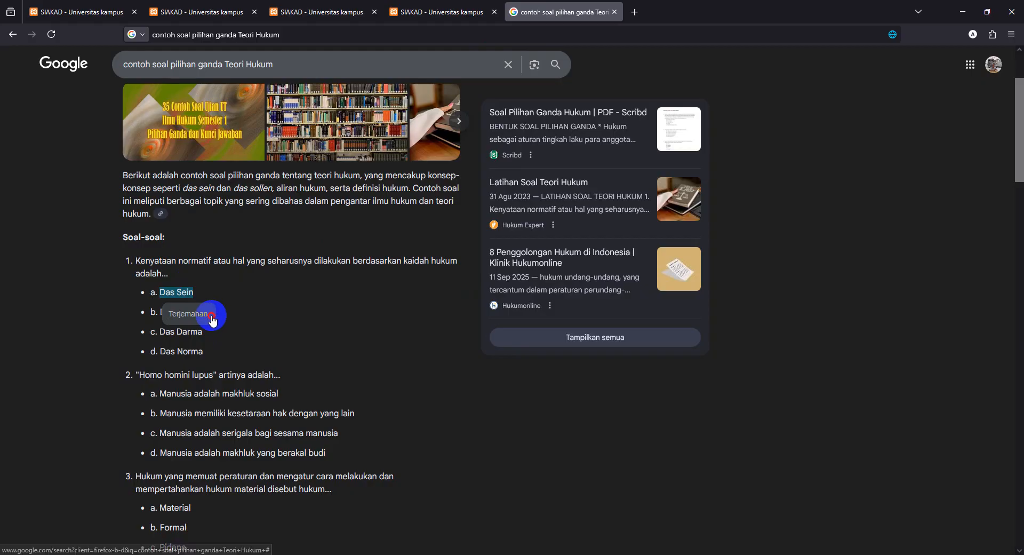
pyautogui.click(165, 314)
pyautogui.moveTo(167, 311); pyautogui.dragTo(201, 313)
pyautogui.click(457, 12)
pyautogui.click(438, 252)
pyautogui.hotkey('ctrl', 'v')
# Copy the sample answer "Das Darma" from the search results into Pilihan C of question 1.
pyautogui.click(539, 12)
pyautogui.click(153, 361)
pyautogui.moveTo(159, 332); pyautogui.dragTo(202, 332)
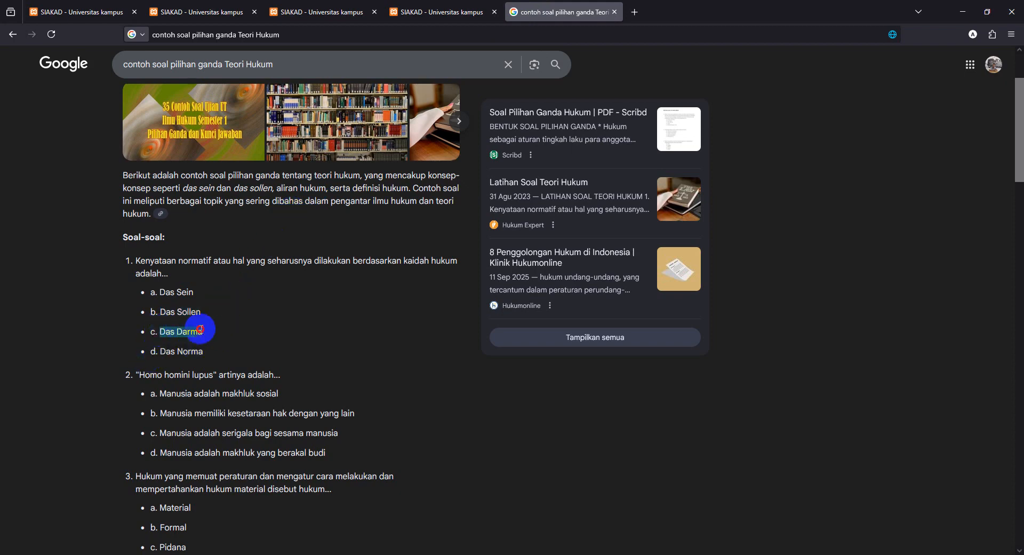
pyautogui.click(482, 12)
pyautogui.click(444, 298)
pyautogui.hotkey('ctrl', 'v')
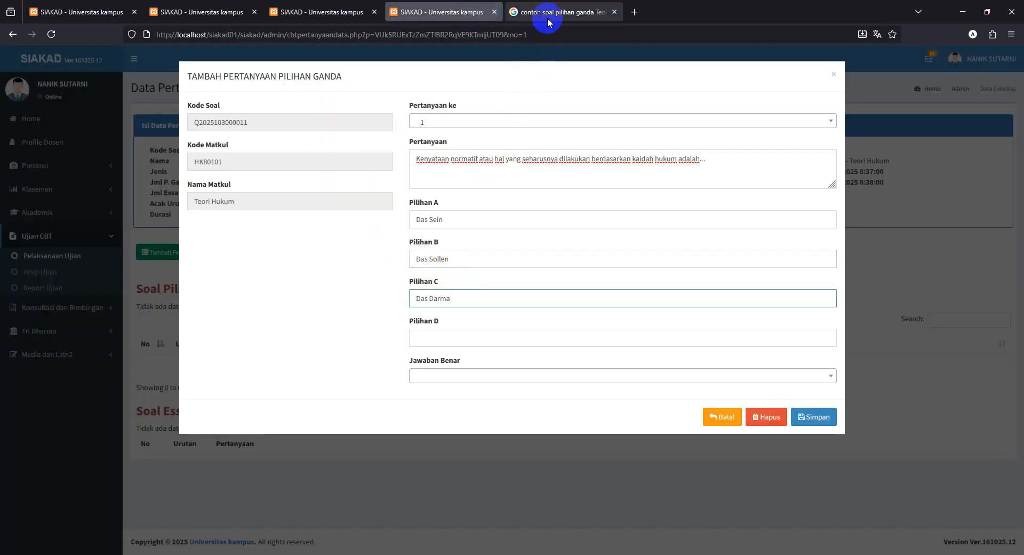
# Copy the sample answer "Das Norma" from the search results into Pilihan D of question 1.
pyautogui.click(549, 12)
pyautogui.moveTo(203, 351); pyautogui.dragTo(161, 352)
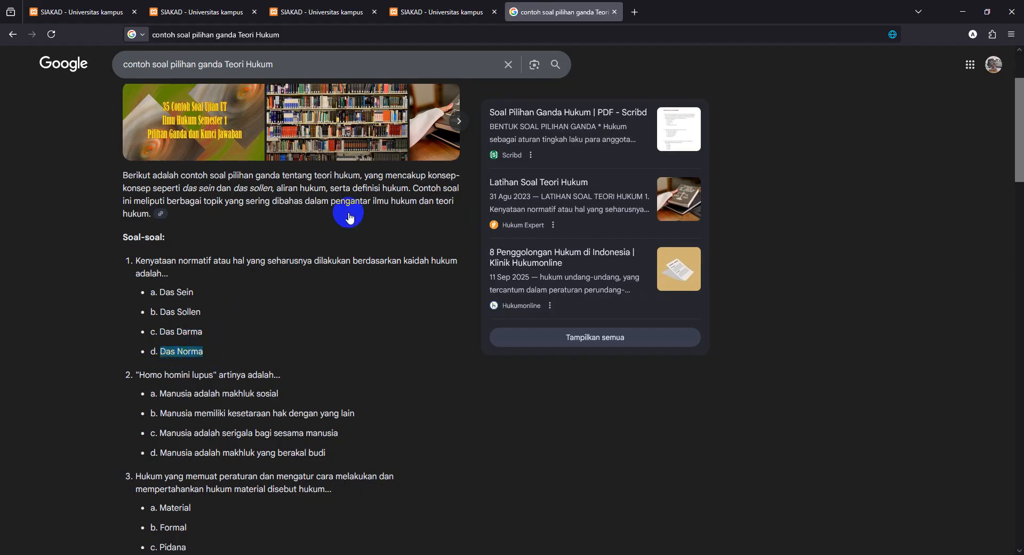
pyautogui.click(443, 12)
pyautogui.click(443, 336)
pyautogui.hotkey('ctrl', 'v')
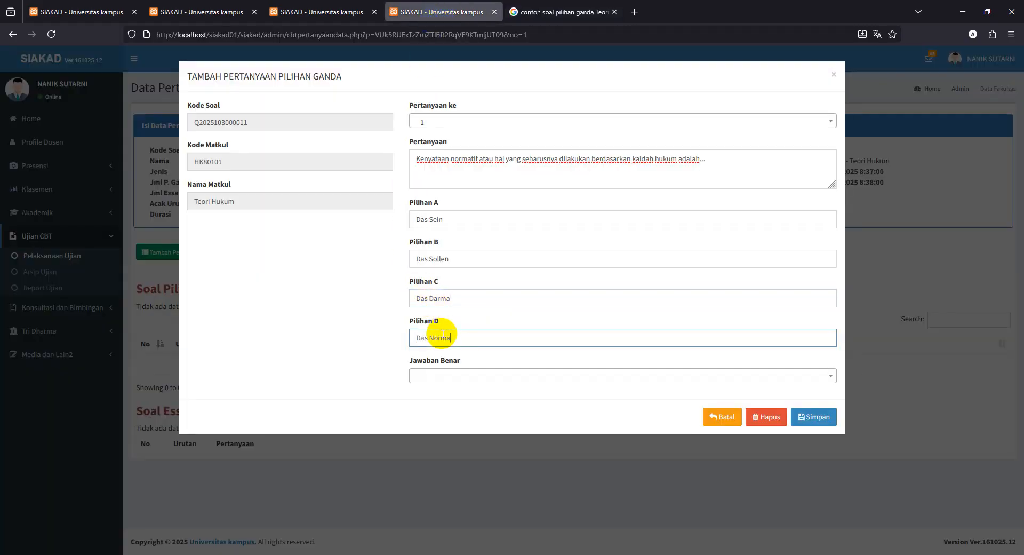
# Set B as the correct answer of multiple-choice question 1 and save the question.
pyautogui.click(455, 375)
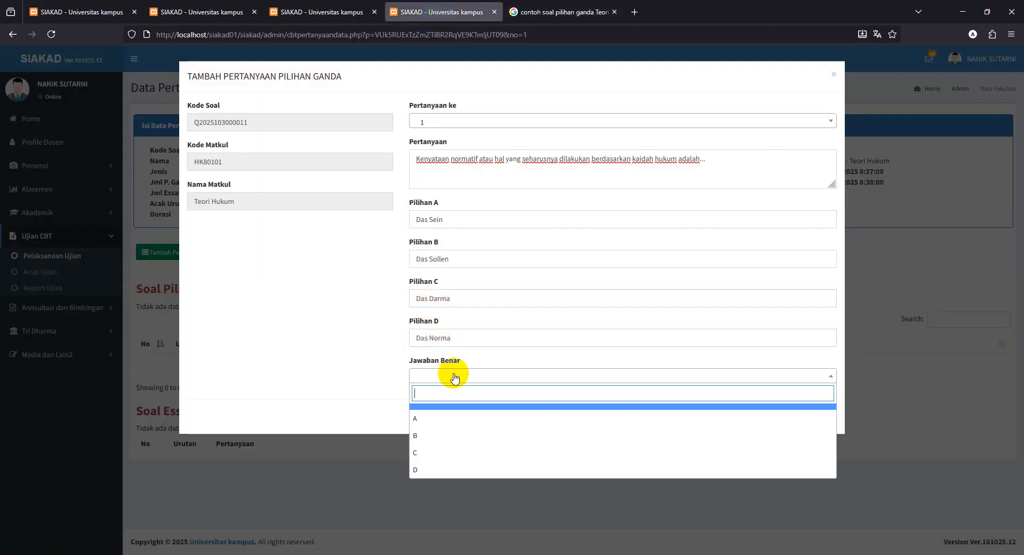
pyautogui.click(438, 434)
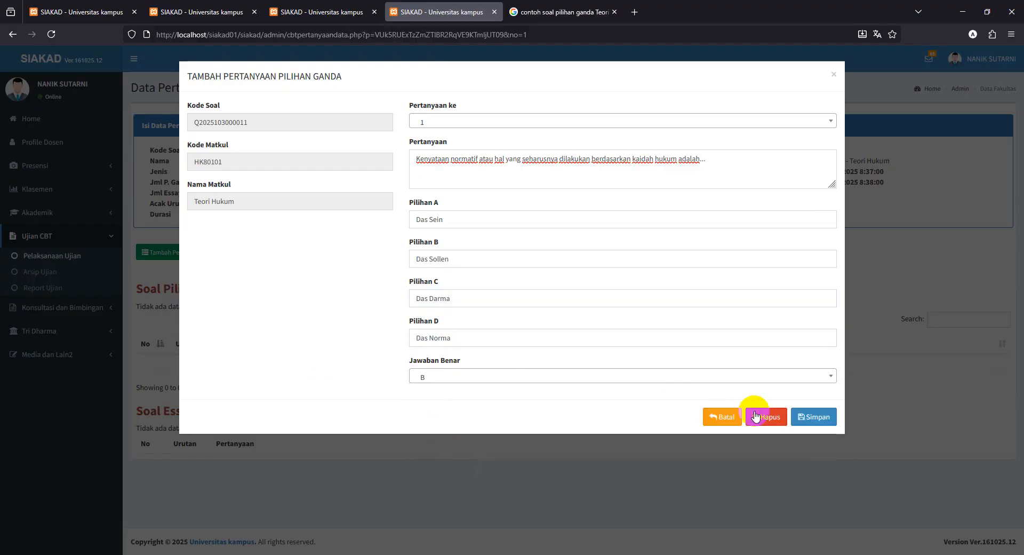
pyautogui.click(809, 413)
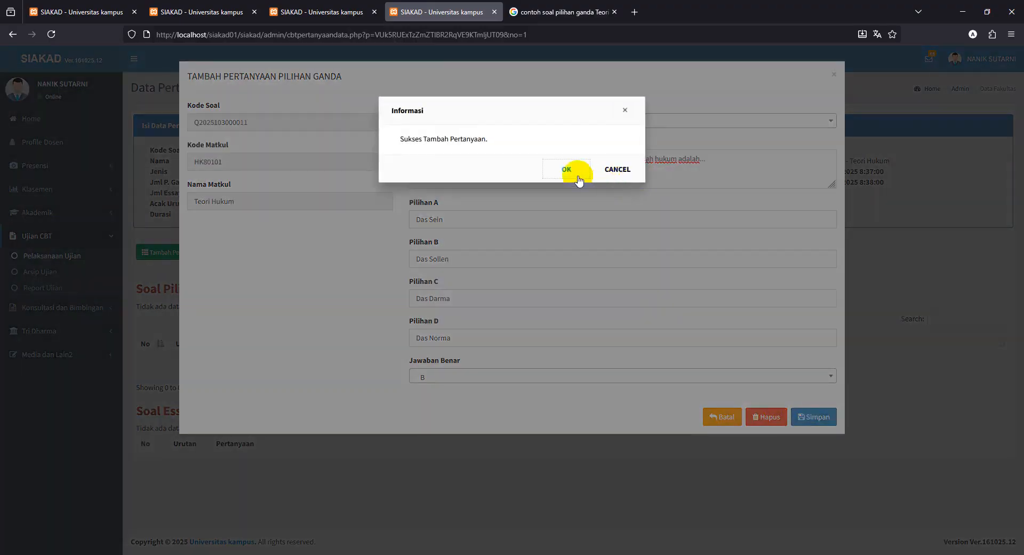
pyautogui.click(576, 174)
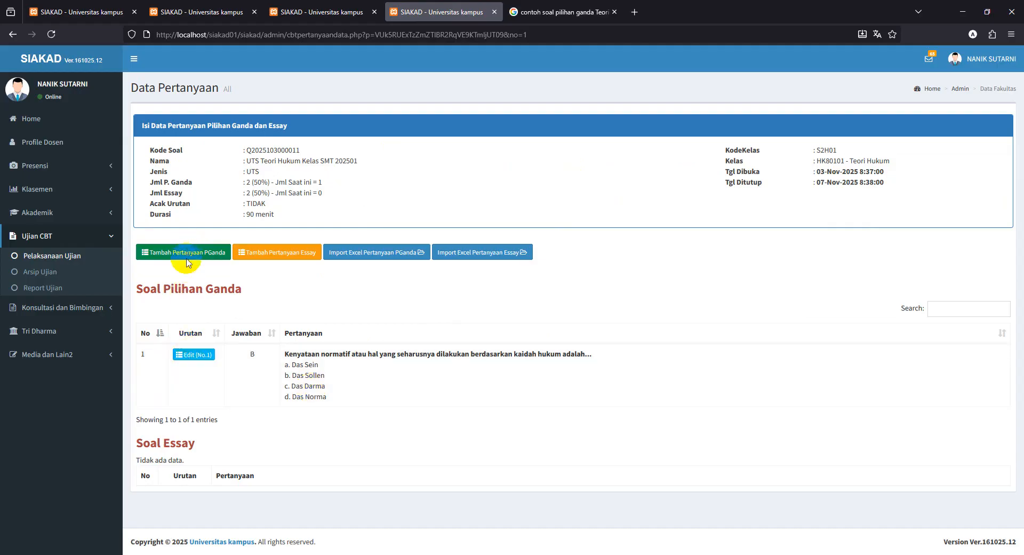
# Start a new multiple-choice question numbered 2 and fill its question text with the copied sample 'Homo homini lupus" artinya adalah...'.
pyautogui.click(196, 255)
pyautogui.click(498, 120)
pyautogui.click(478, 175)
pyautogui.click(548, 6)
pyautogui.moveTo(293, 377); pyautogui.dragTo(138, 374)
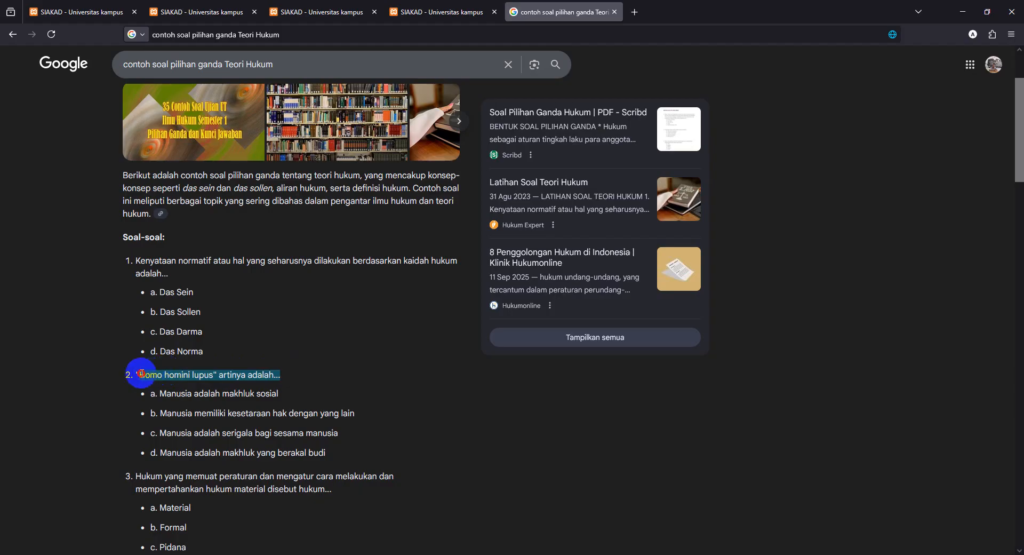
pyautogui.click(422, 15)
pyautogui.click(455, 165)
pyautogui.hotkey('ctrl', 'v')
# Copy the sample answer "Manusia adalah makhluk sosial" into Pilihan A of question 2.
pyautogui.click(538, 11)
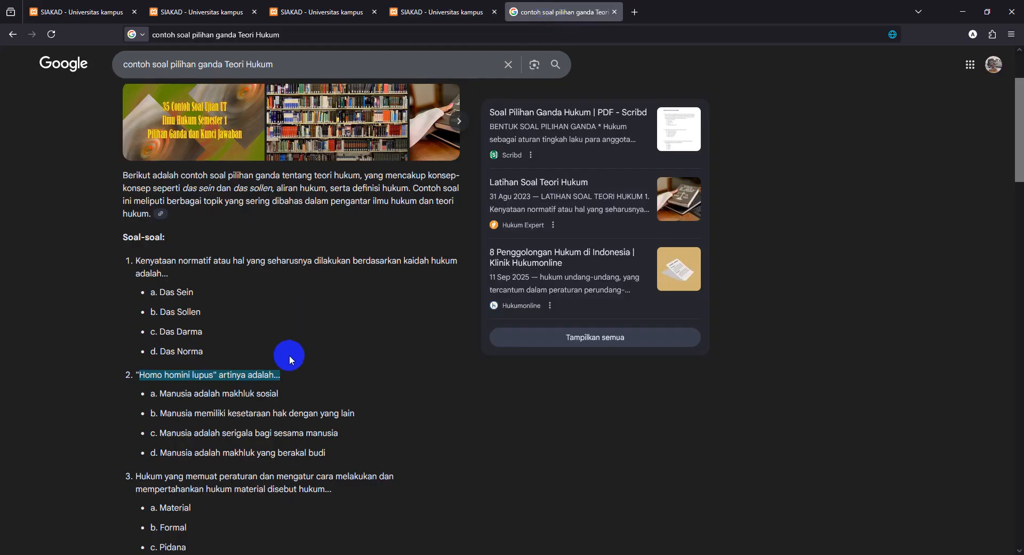
pyautogui.moveTo(290, 393); pyautogui.dragTo(157, 399)
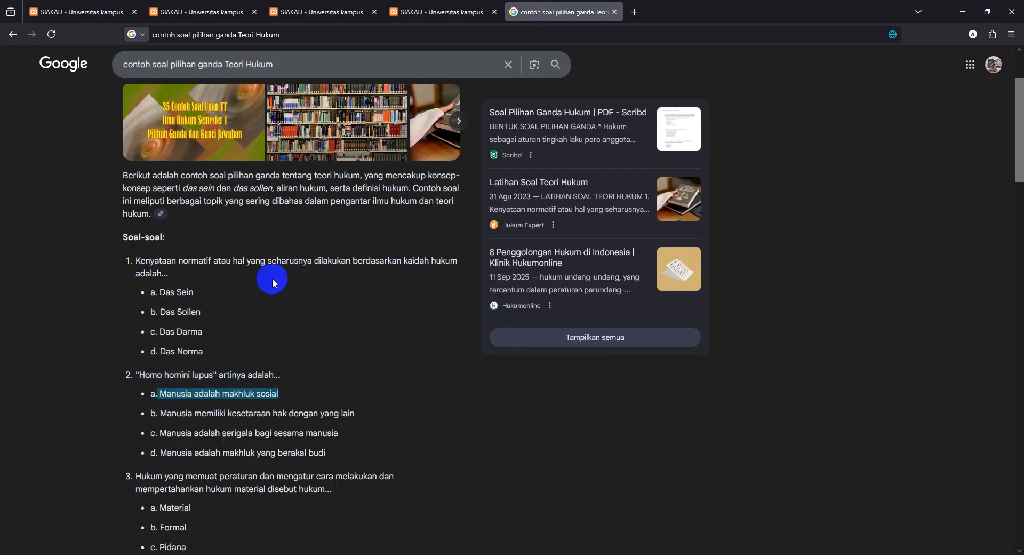
pyautogui.click(416, 12)
pyautogui.click(468, 219)
pyautogui.hotkey('ctrl', 'v')
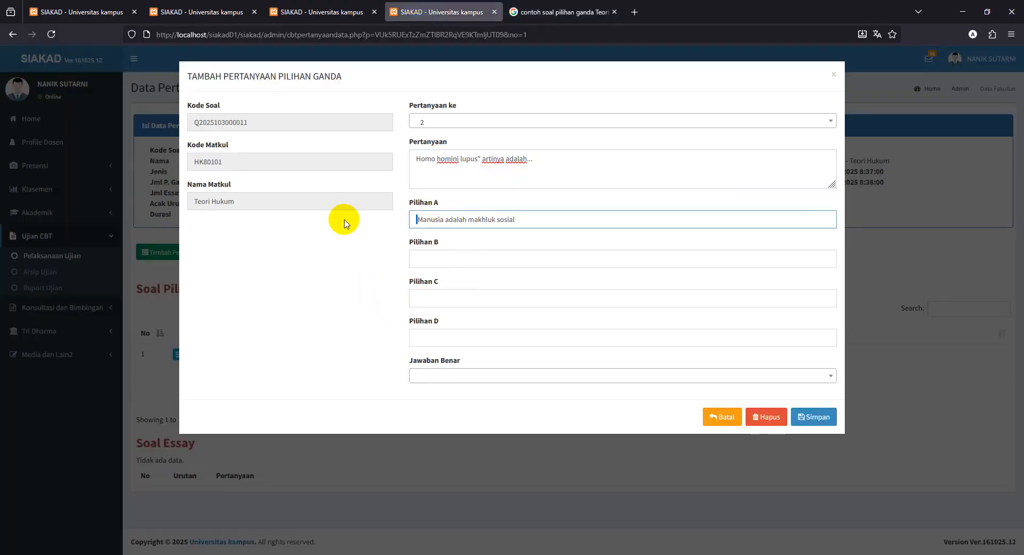
# Copy the sample answer "Manusia memiliki kesetaraan hak dengan yang lain" into Pilihan B of question 2.
pyautogui.click(584, 13)
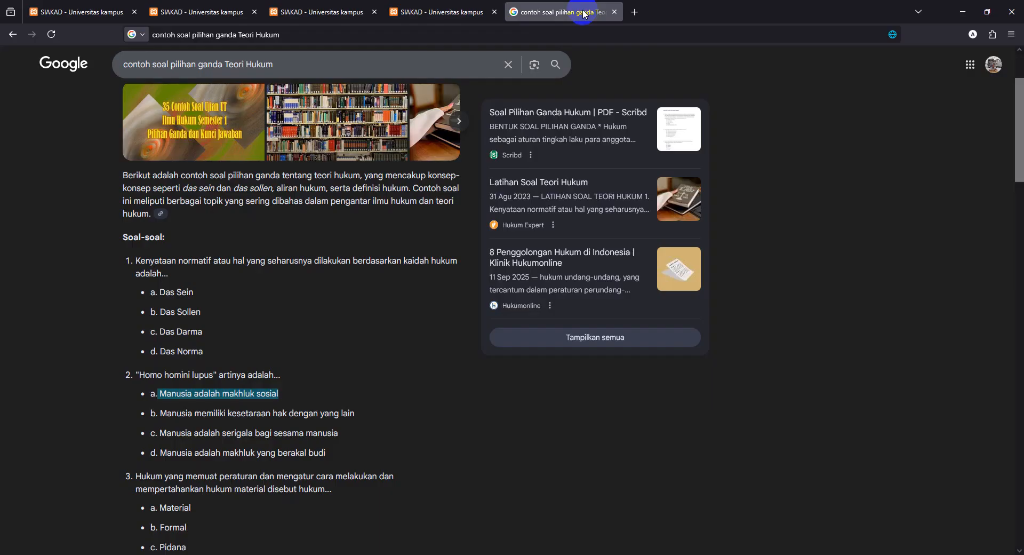
pyautogui.moveTo(355, 414); pyautogui.dragTo(160, 414)
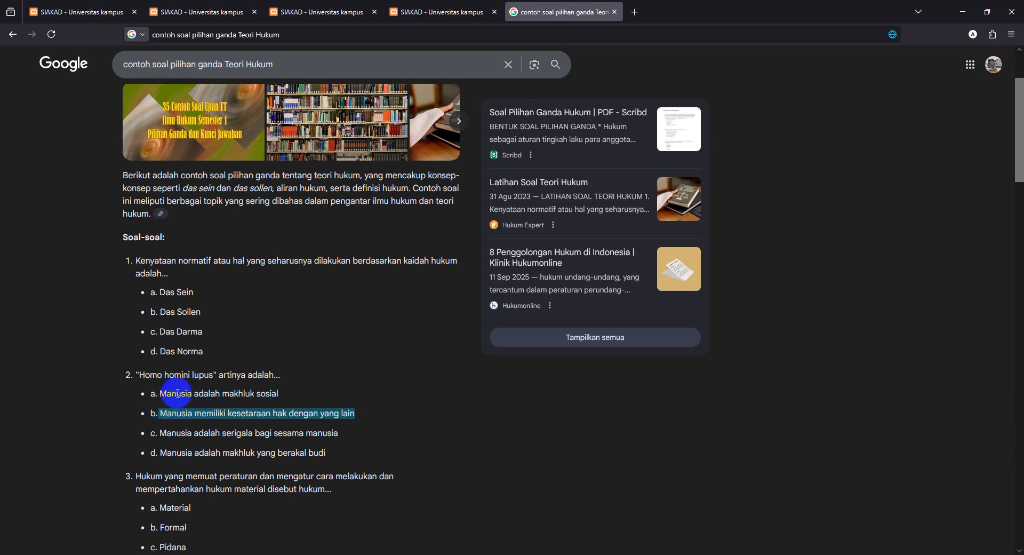
pyautogui.click(447, 20)
pyautogui.click(515, 257)
pyautogui.hotkey('ctrl', 'v')
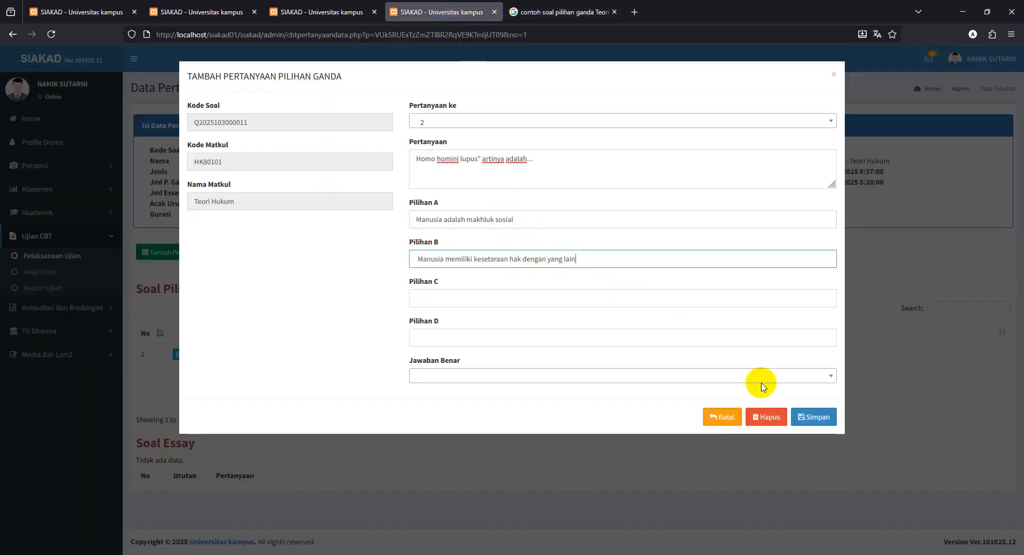
# Copy the sample answer "Manusia adalah serigala bagi sesama manusia" into Pilihan C of question 2.
pyautogui.click(569, 16)
pyautogui.moveTo(336, 430); pyautogui.dragTo(172, 430)
pyautogui.hotkey('ctrl', 'c')
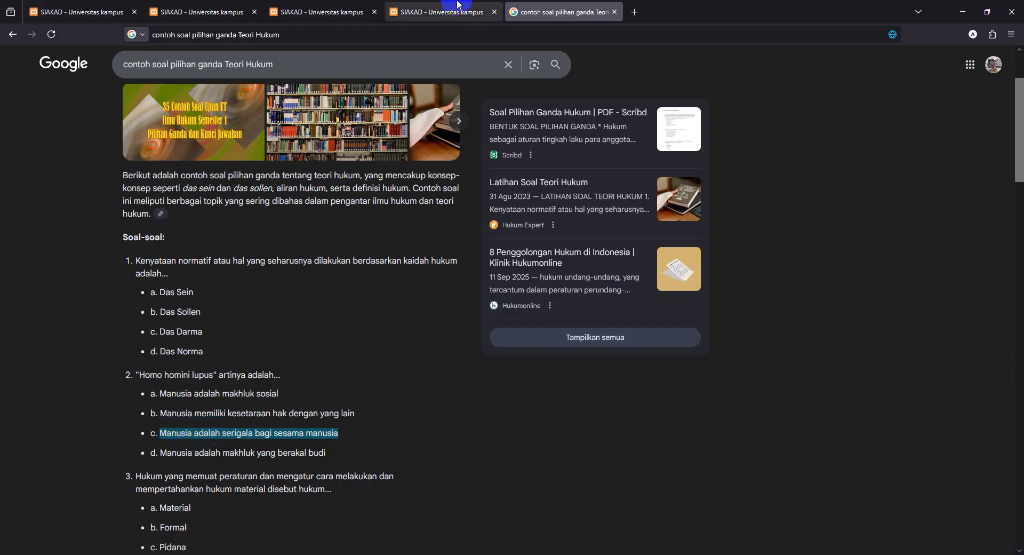
pyautogui.click(448, 12)
pyautogui.click(515, 297)
pyautogui.hotkey('ctrl', 'v')
# Copy the sample answer "Manusia adalah makhluk yang berakal budi" into Pilihan D of question 2.
pyautogui.click(560, 12)
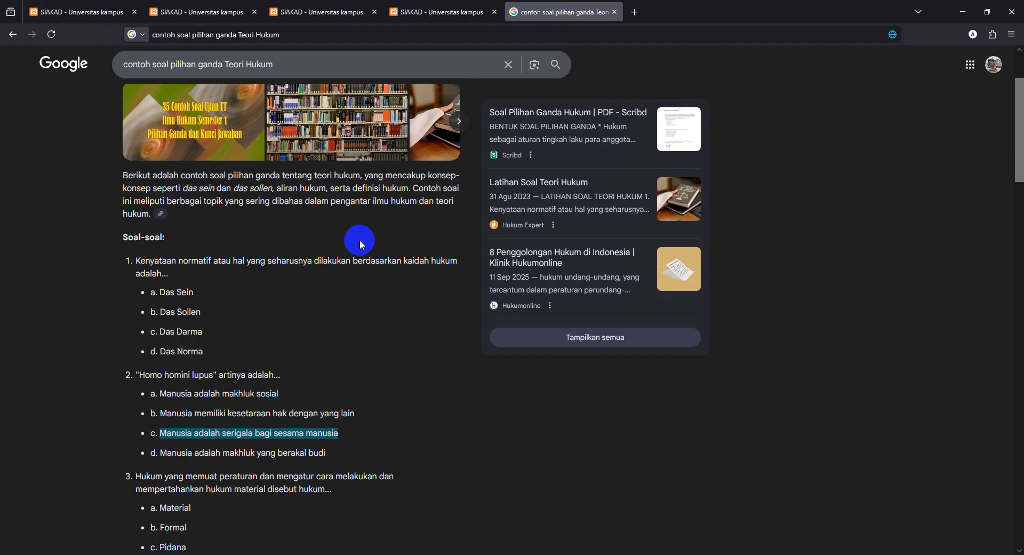
pyautogui.moveTo(345, 464); pyautogui.dragTo(167, 465)
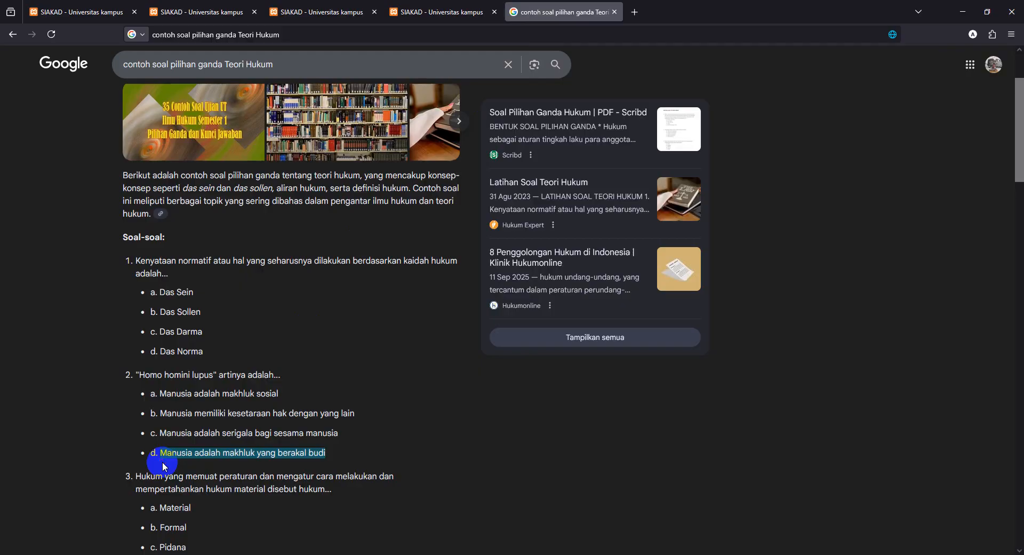
pyautogui.hotkey('ctrl', 'c')
pyautogui.click(448, 11)
pyautogui.click(453, 336)
pyautogui.hotkey('ctrl', 'v')
# Set B as the correct answer of multiple-choice question 2 and save the question.
pyautogui.click(477, 388)
pyautogui.click(476, 377)
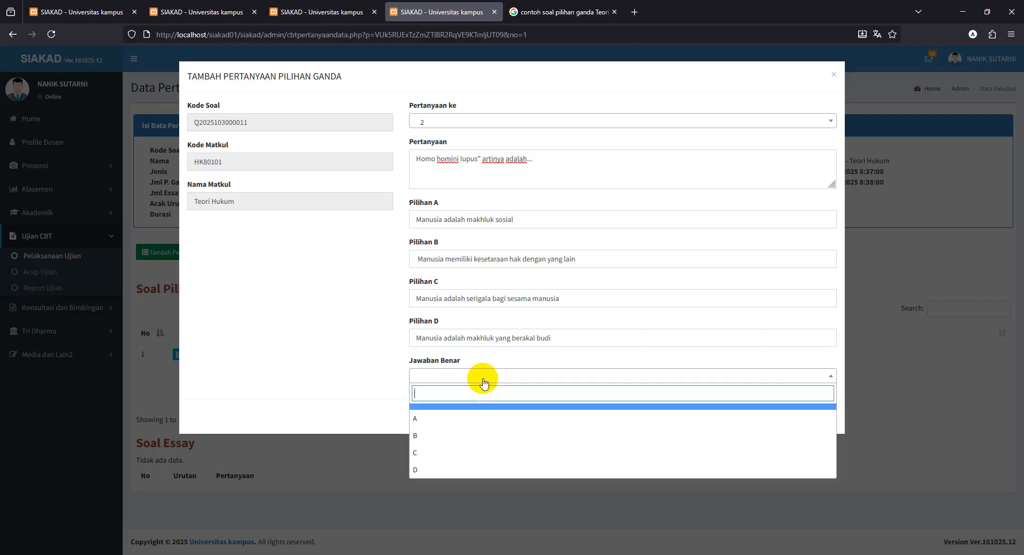
pyautogui.click(476, 436)
pyautogui.click(819, 418)
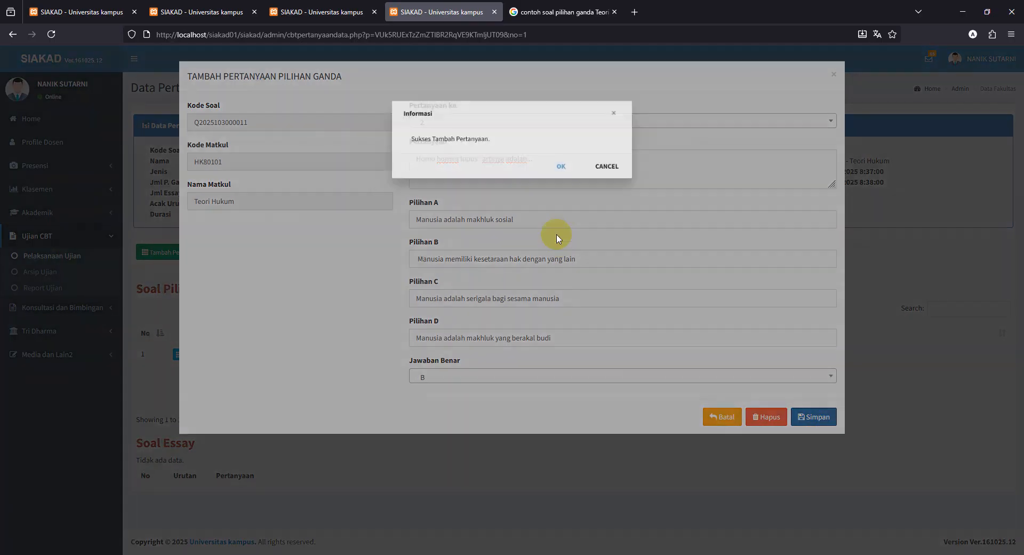
pyautogui.click(560, 166)
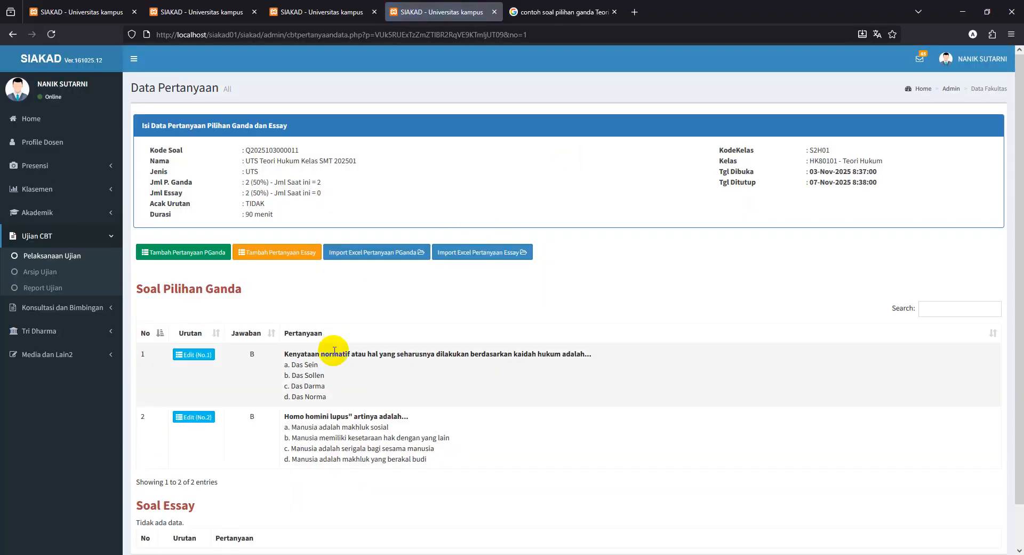
# Start a new essay question, then search Google for "contoh pertanyaan essay teori hukum" in a new tab.
pyautogui.scroll(-1, 334, 350)
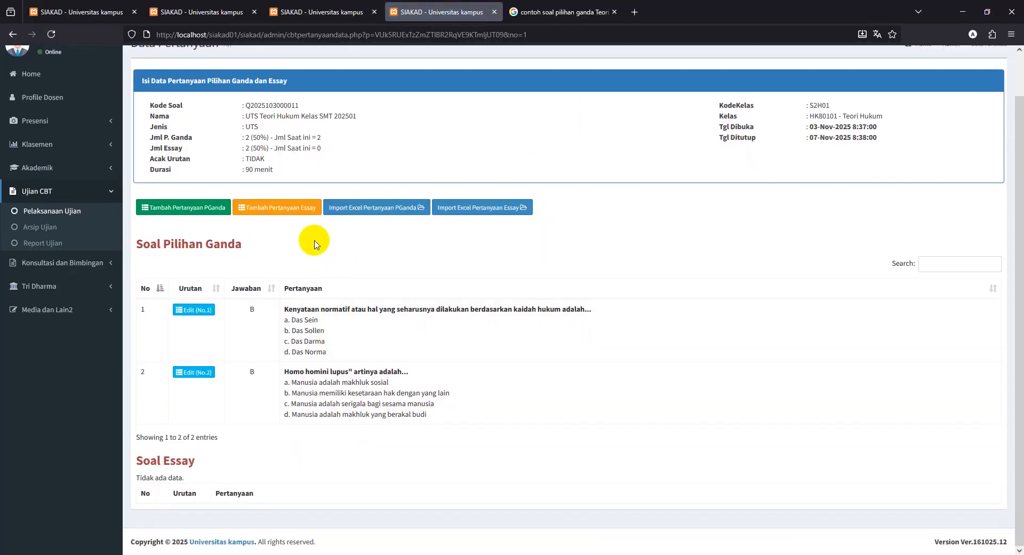
pyautogui.click(275, 207)
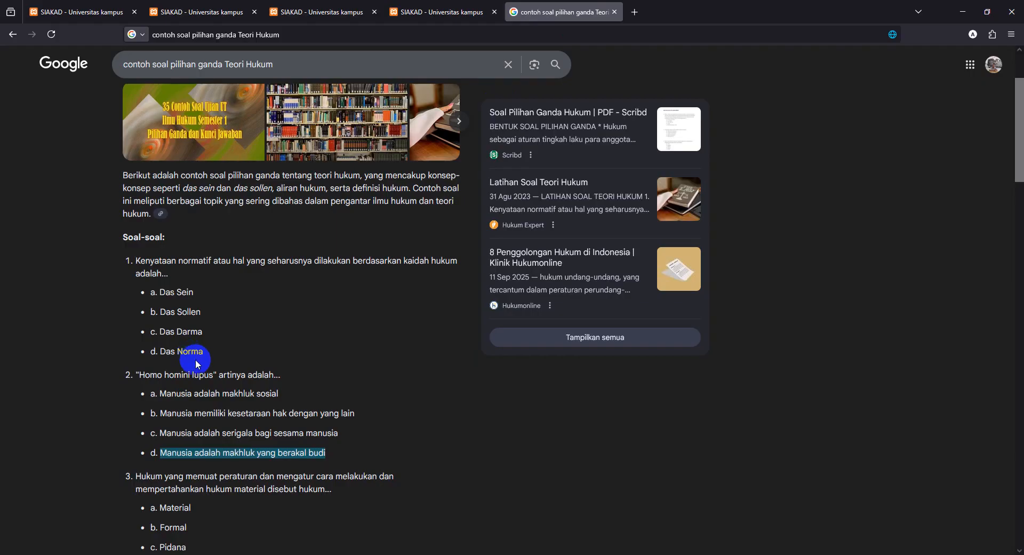
pyautogui.scroll(-12, 195, 359)
pyautogui.scroll(3, 254, 320)
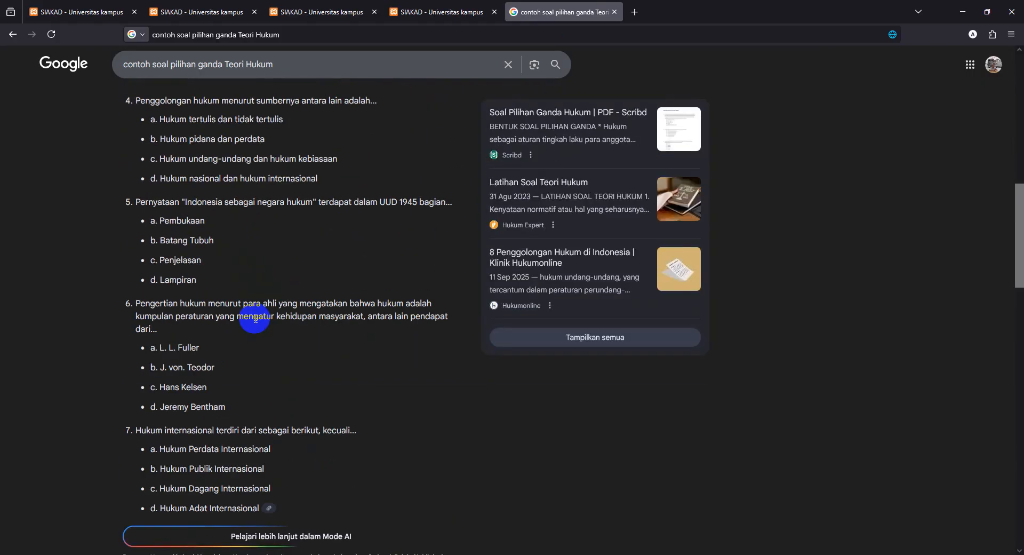
pyautogui.scroll(-5, 254, 322)
pyautogui.click(635, 12)
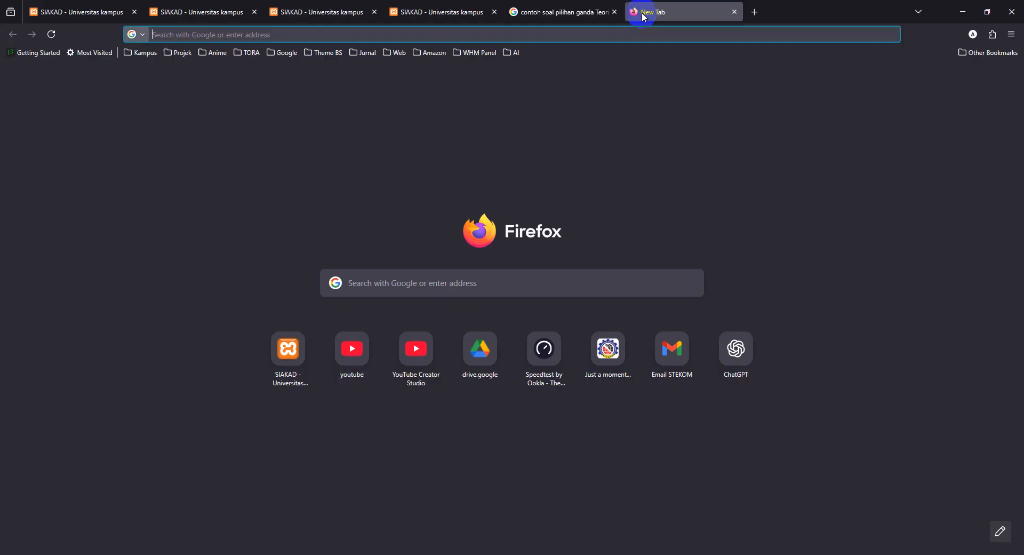
pyautogui.write('contoh pertanyaan essay teori huku')
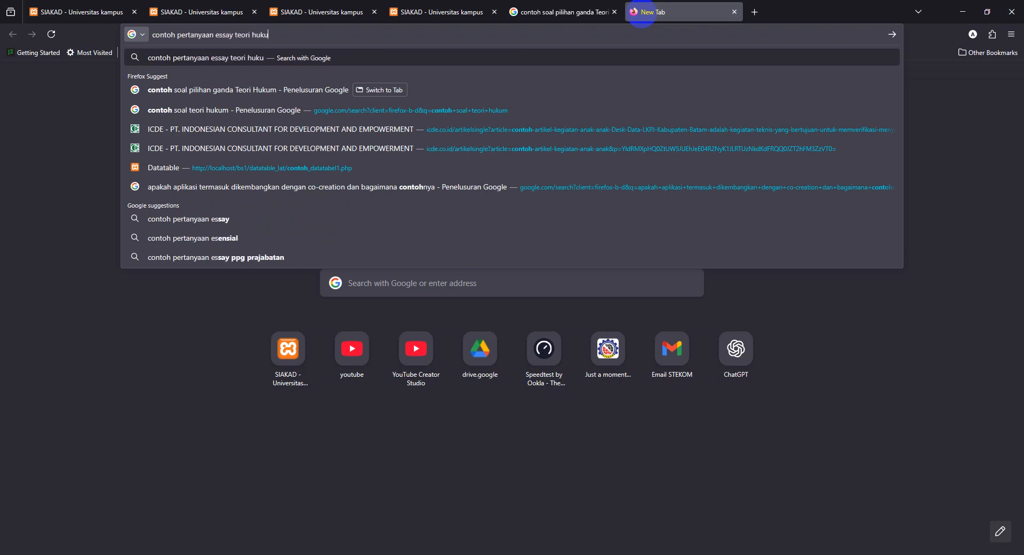
pyautogui.write('m')
pyautogui.press('Return')
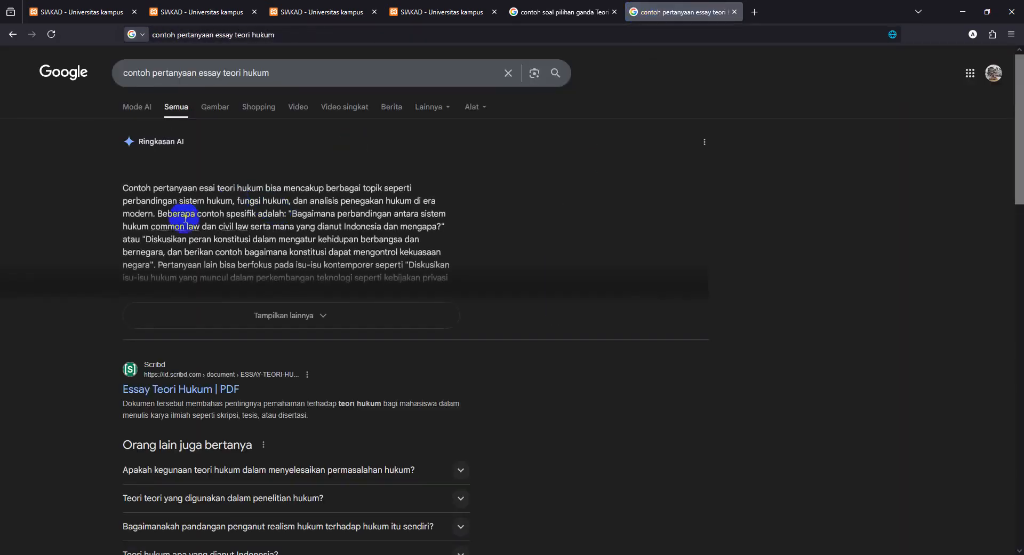
# Copy the sample question comparing common law with civil law, including its topic heading, into the Pertanyaan field of essay question 1.
pyautogui.scroll(-2, 213, 340)
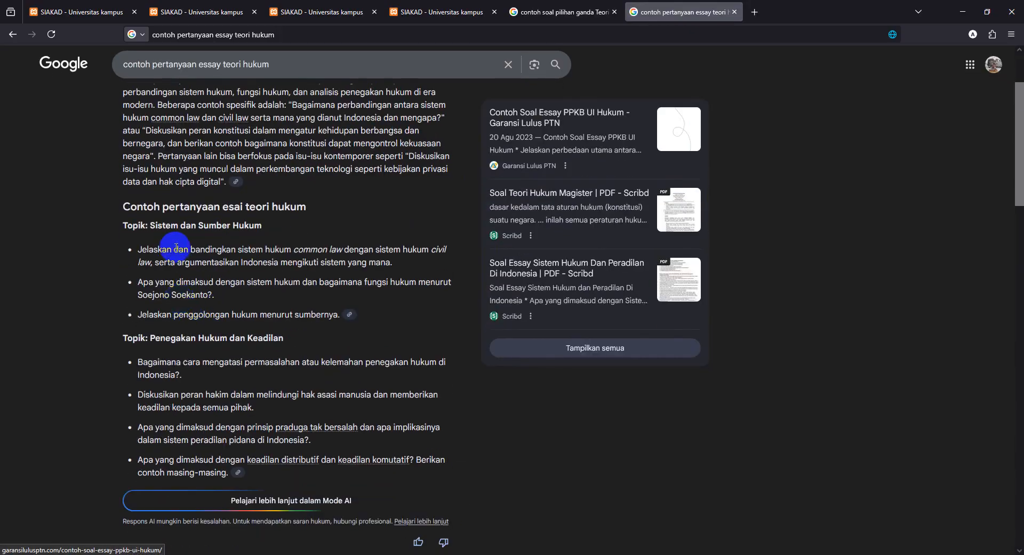
pyautogui.moveTo(124, 224); pyautogui.dragTo(405, 261)
pyautogui.click(532, 14)
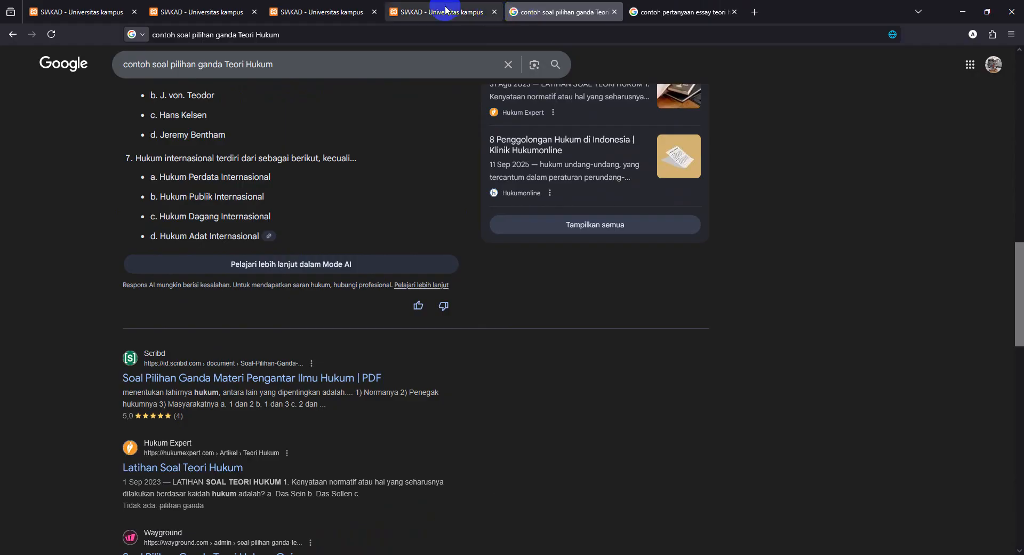
pyautogui.click(454, 12)
pyautogui.click(469, 182)
pyautogui.hotkey('ctrl', 'v')
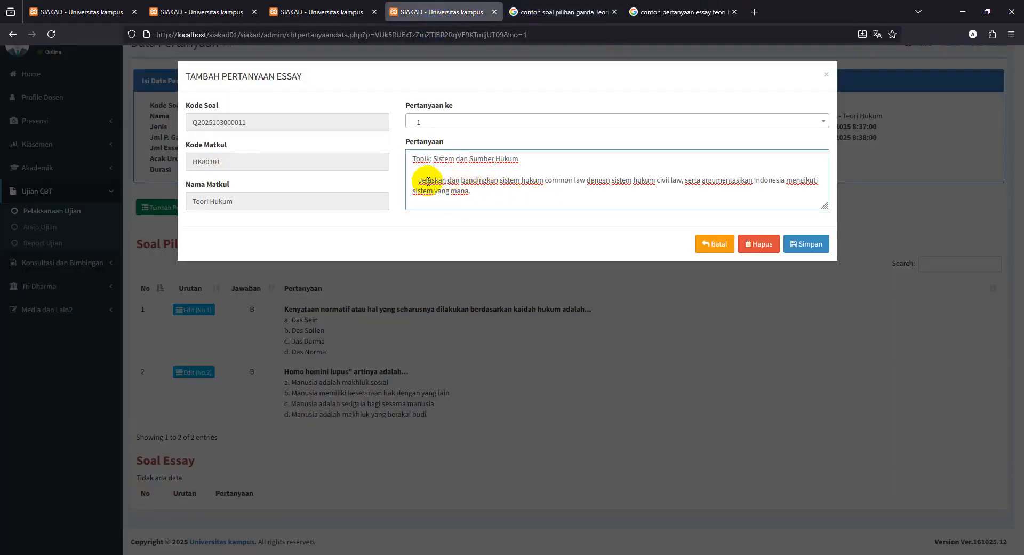
# Remove the heading "Topik: Sistem dan Sumber Hukum" and the blank line from essay question 1 and save the question.
pyautogui.moveTo(518, 159); pyautogui.dragTo(292, 131)
pyautogui.press('BackSpace')
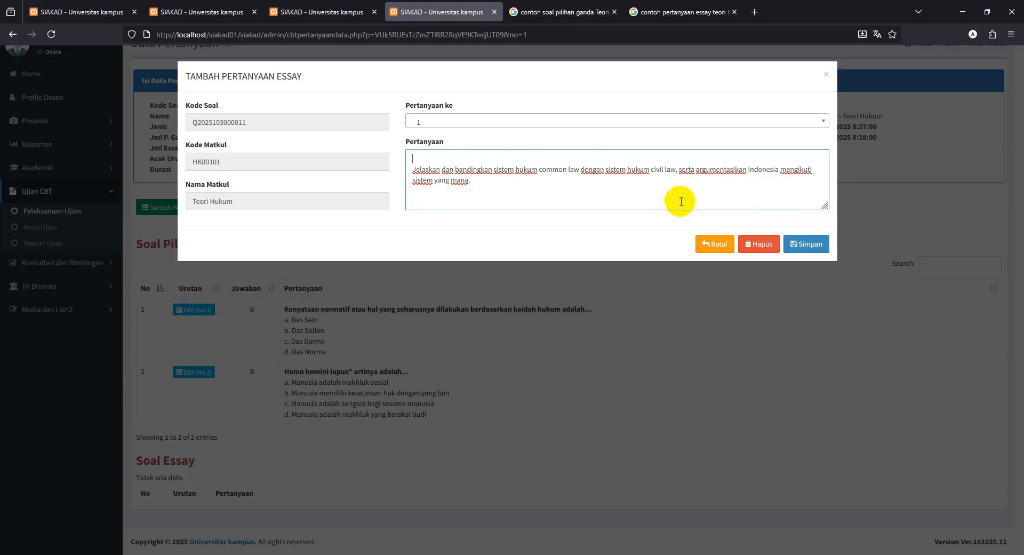
pyautogui.press('Delete')
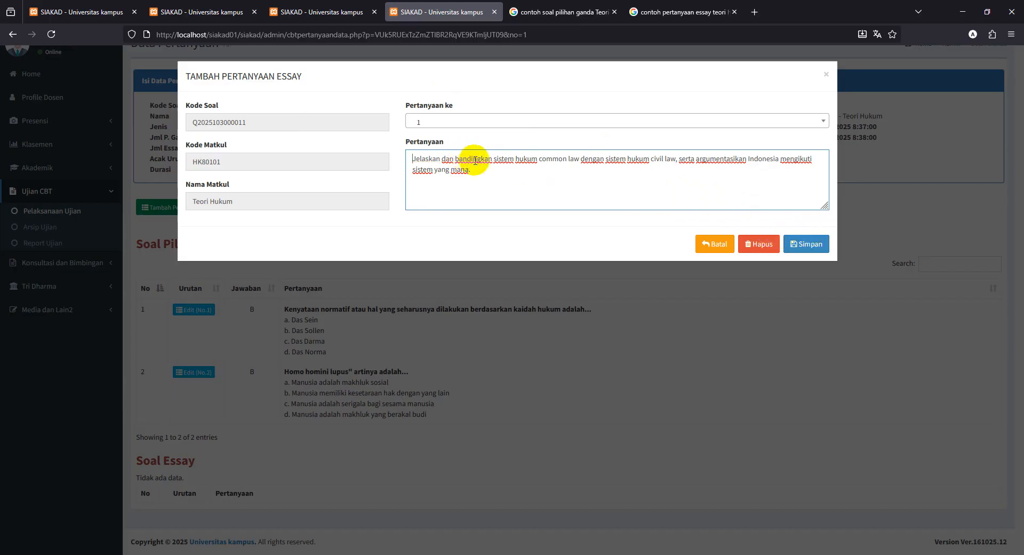
pyautogui.click(806, 244)
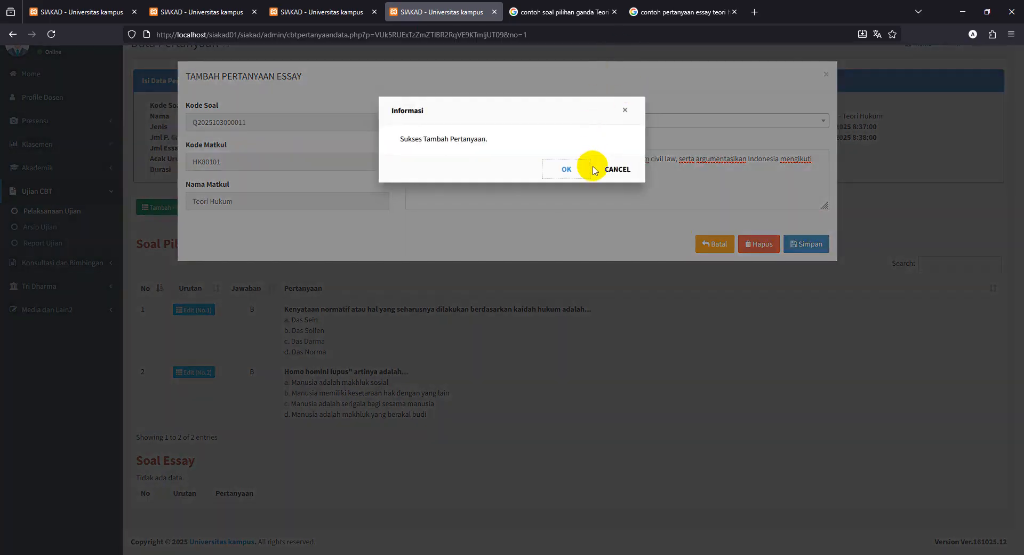
# Copy the sample question "Bagaimana cara mengatasi permasalahan atau kelemahan penegakan hukum di Indonesia?" and return to the SIAKAD question page.
pyautogui.click(584, 11)
pyautogui.click(644, 11)
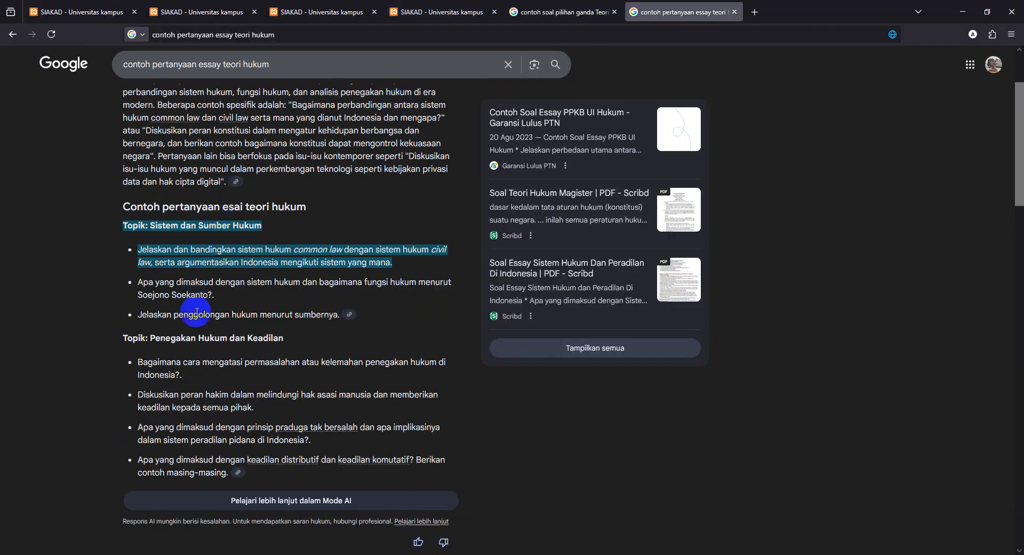
pyautogui.moveTo(140, 361); pyautogui.dragTo(184, 375)
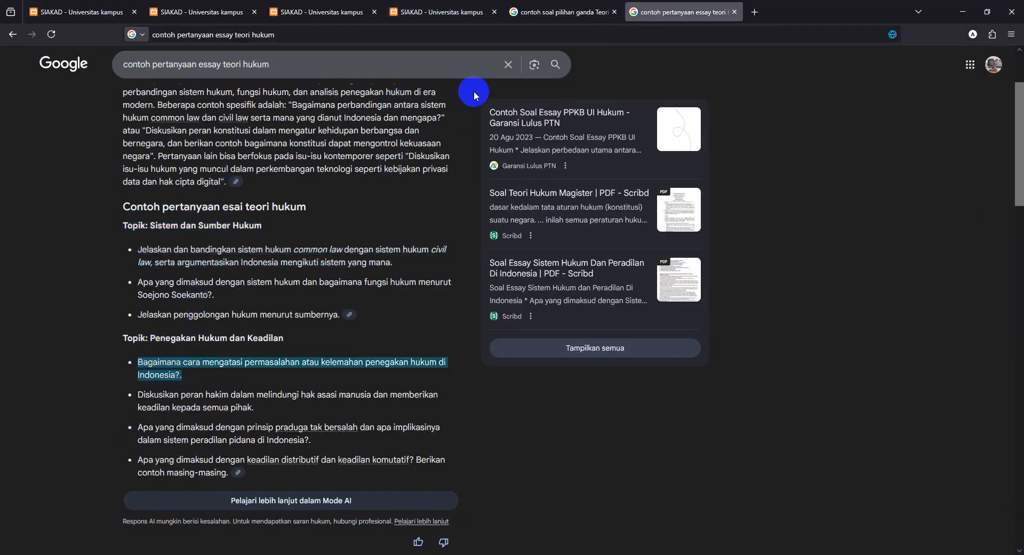
pyautogui.click(533, 11)
pyautogui.click(453, 15)
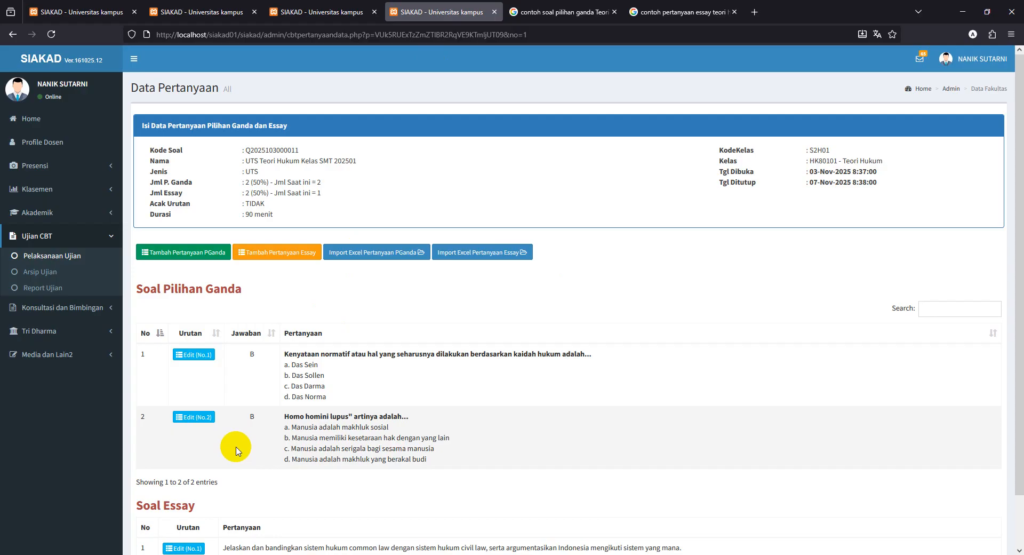
# Add the copied law enforcement question as essay question 2, save it and check the question counts in the exam details.
pyautogui.scroll(-2, 231, 448)
pyautogui.click(277, 196)
pyautogui.click(469, 160)
pyautogui.hotkey('ctrl', 'v')
pyautogui.click(466, 122)
pyautogui.click(450, 192)
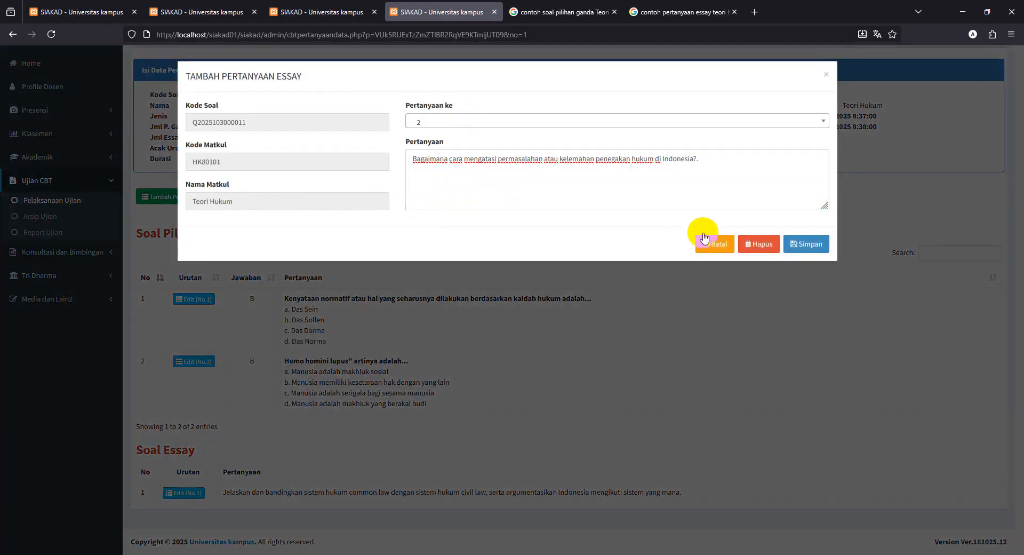
pyautogui.click(808, 246)
pyautogui.click(561, 166)
pyautogui.scroll(-2, 406, 307)
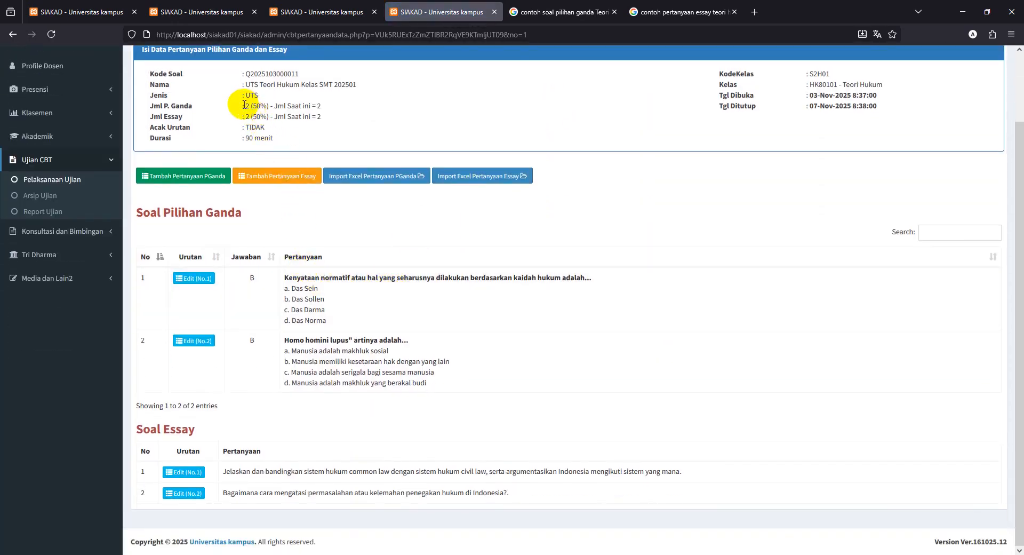
pyautogui.moveTo(245, 105); pyautogui.dragTo(323, 105)
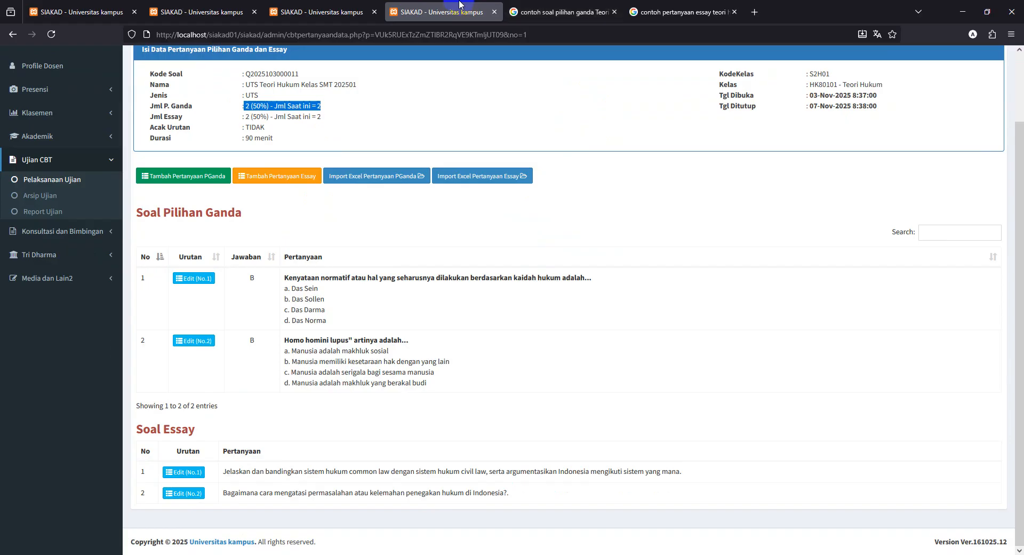
pyautogui.click(118, 178)
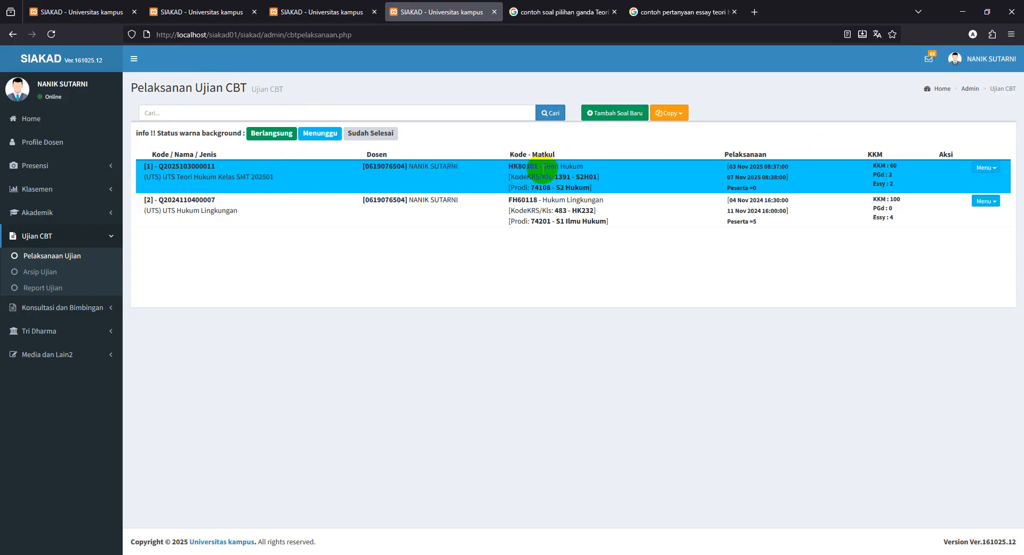
pyautogui.click(980, 174)
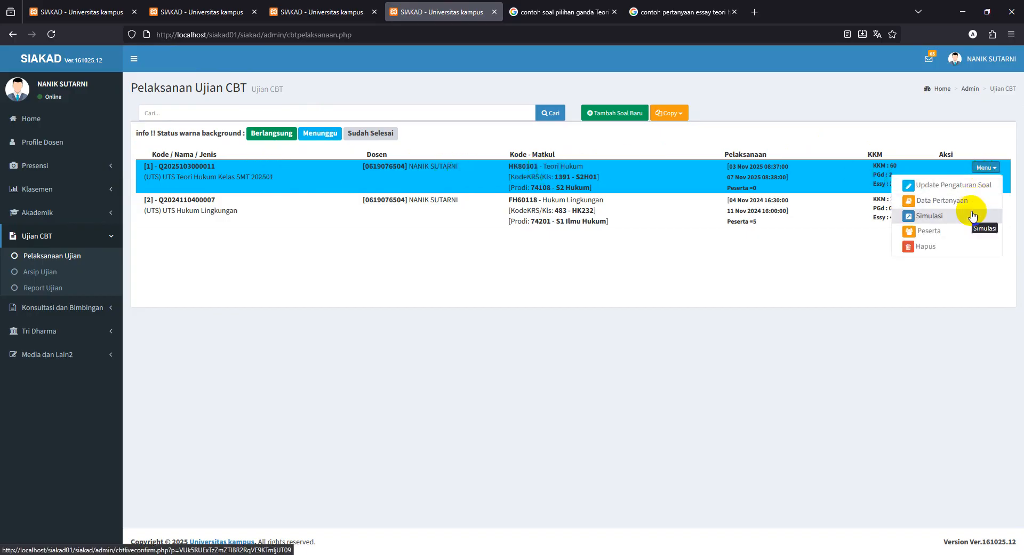
pyautogui.click(970, 184)
pyautogui.click(409, 246)
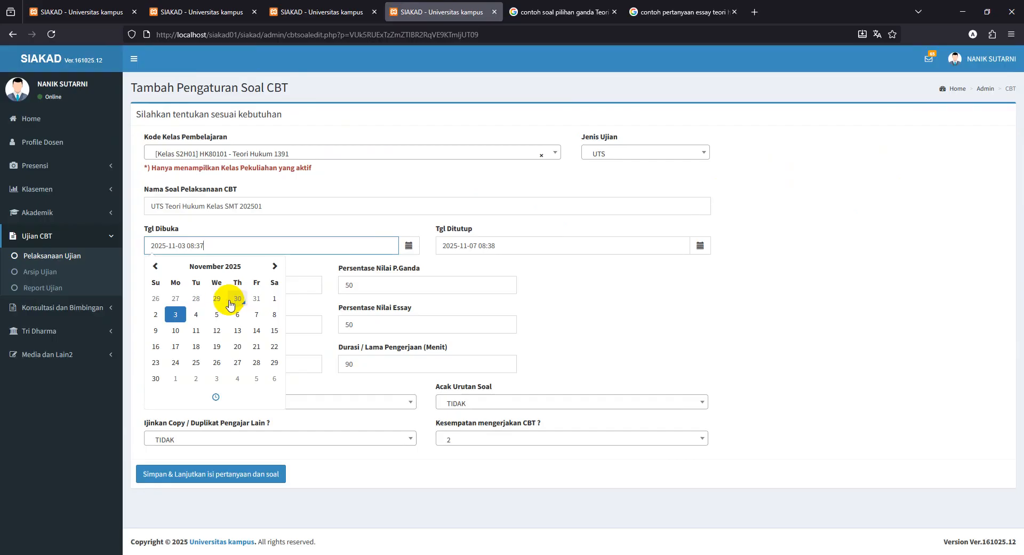
pyautogui.click(176, 298)
pyautogui.click(862, 187)
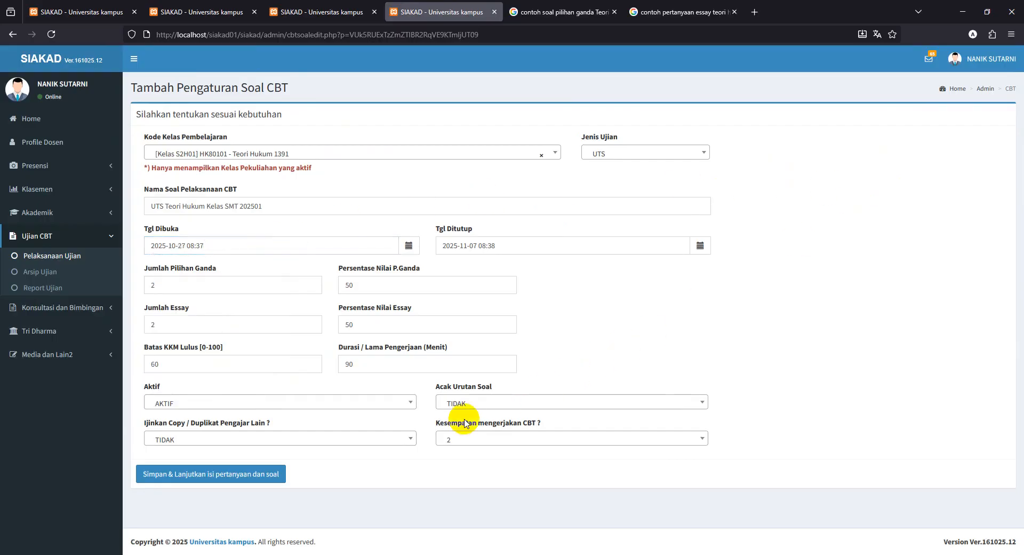
pyautogui.click(240, 473)
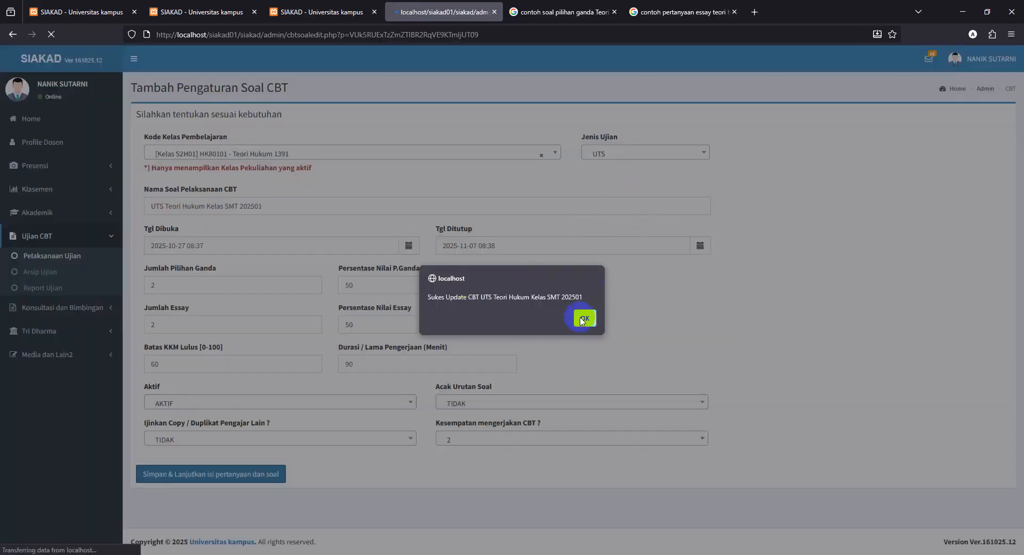
pyautogui.click(583, 319)
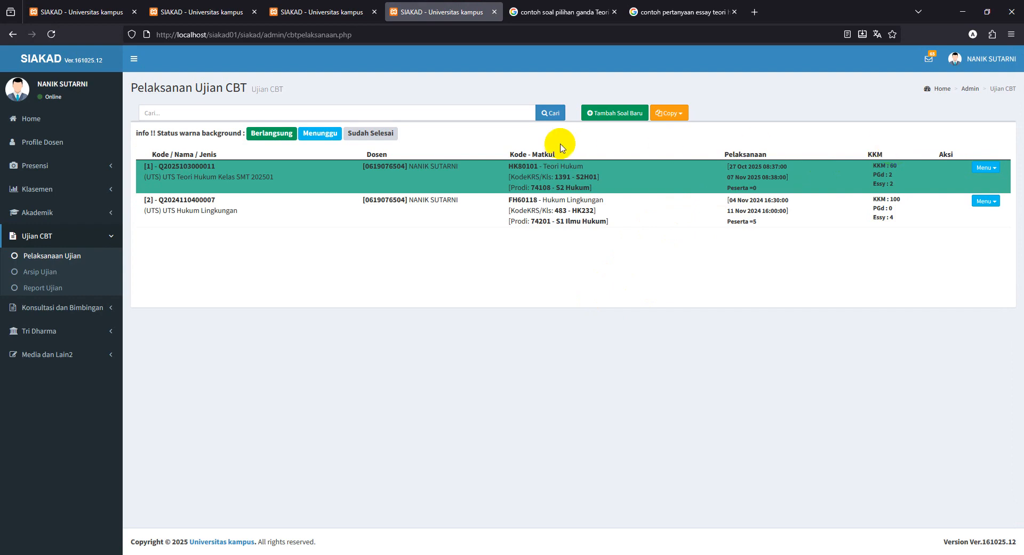
pyautogui.click(983, 169)
pyautogui.click(949, 184)
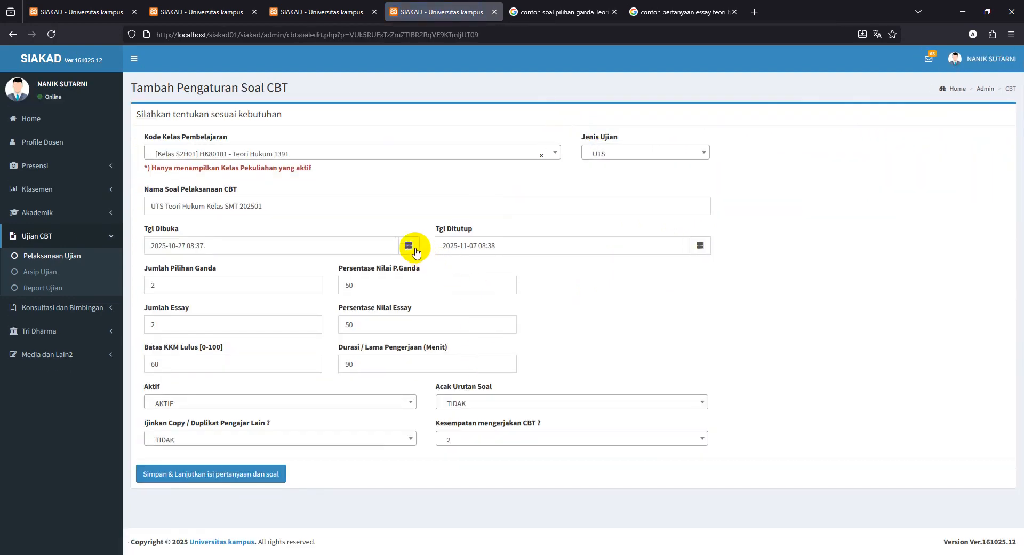
pyautogui.click(411, 246)
pyautogui.click(176, 379)
pyautogui.click(801, 213)
pyautogui.click(247, 477)
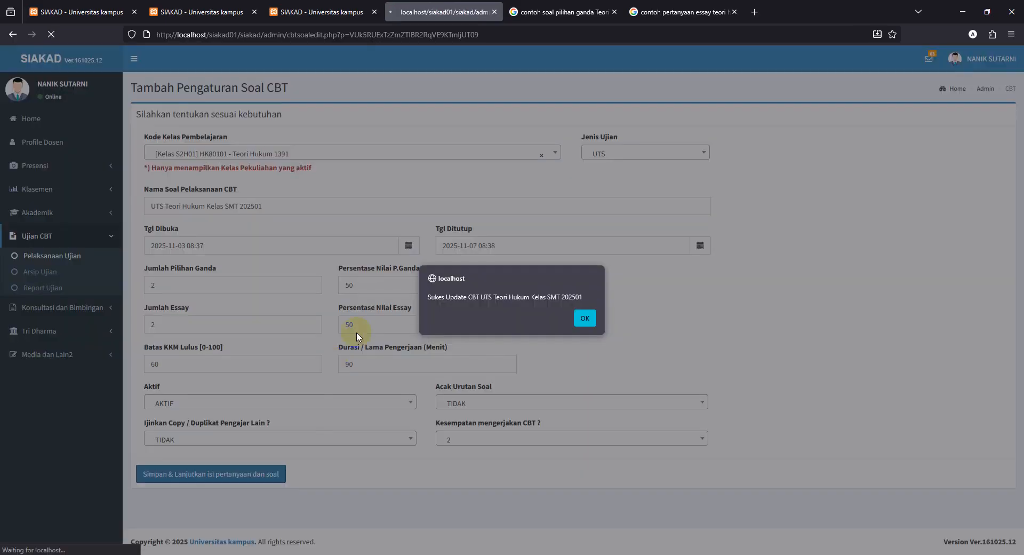
pyautogui.click(584, 318)
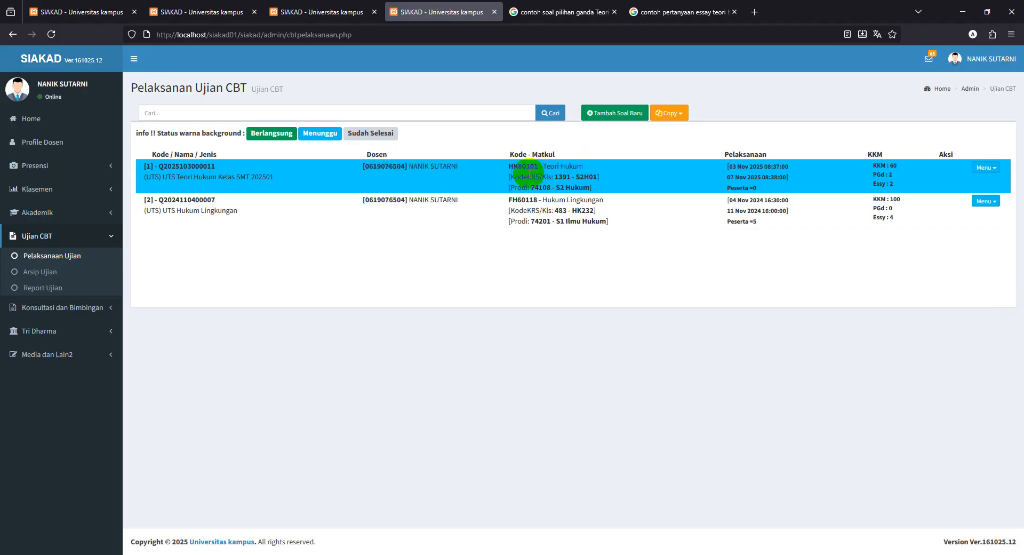
# Try to open the simulation of the UTS Teori Hukum exam before its opening date, then return to the exam list.
pyautogui.click(982, 170)
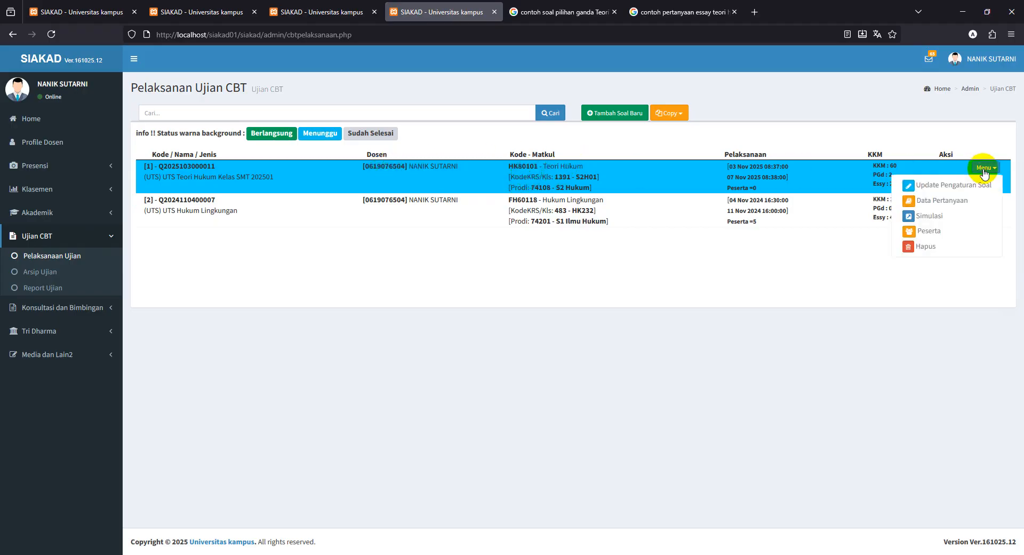
pyautogui.keyDown('ctrl'); pyautogui.click(929, 215); pyautogui.keyUp('ctrl')
pyautogui.click(543, 9)
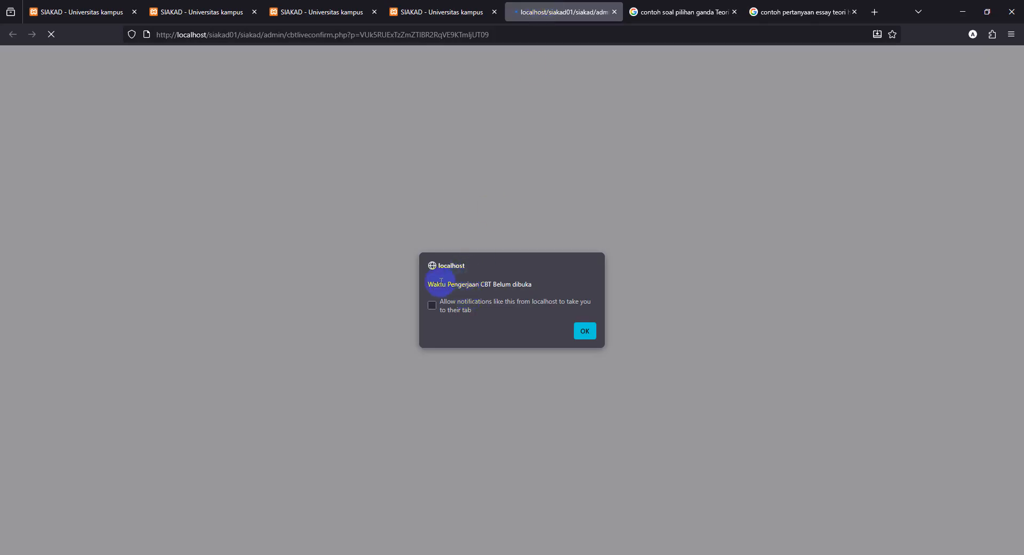
pyautogui.click(614, 11)
pyautogui.click(986, 168)
pyautogui.click(966, 219)
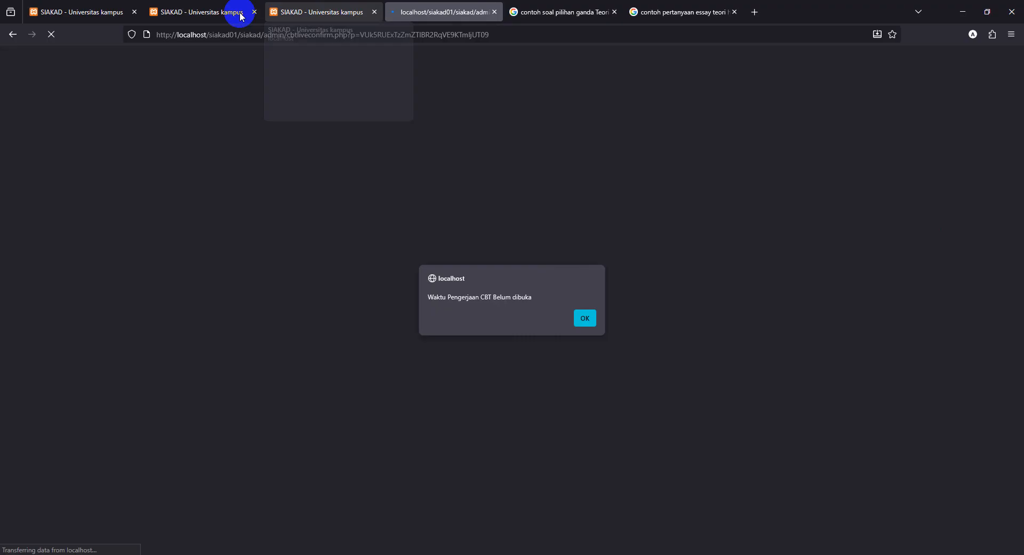
pyautogui.click(9, 36)
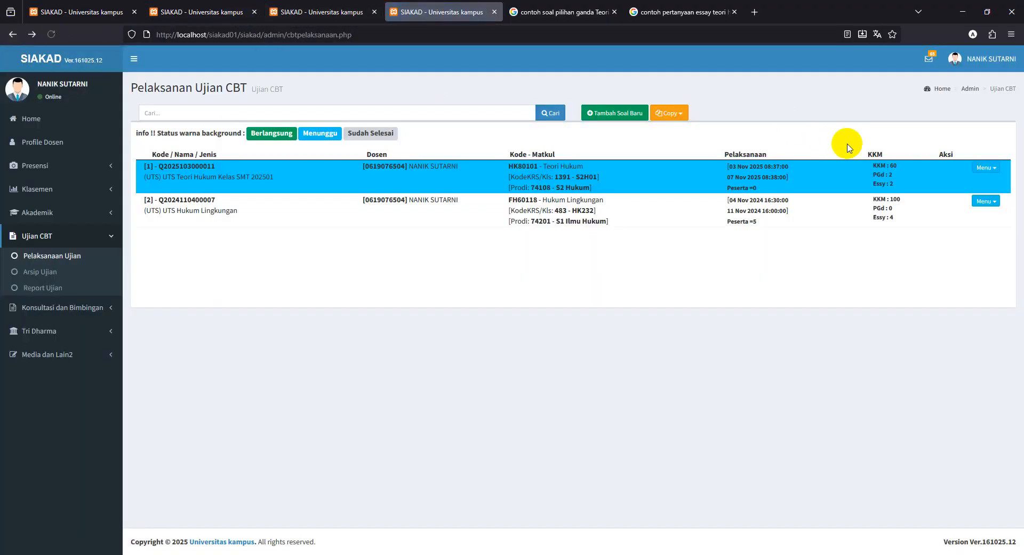
pyautogui.click(985, 166)
pyautogui.click(968, 183)
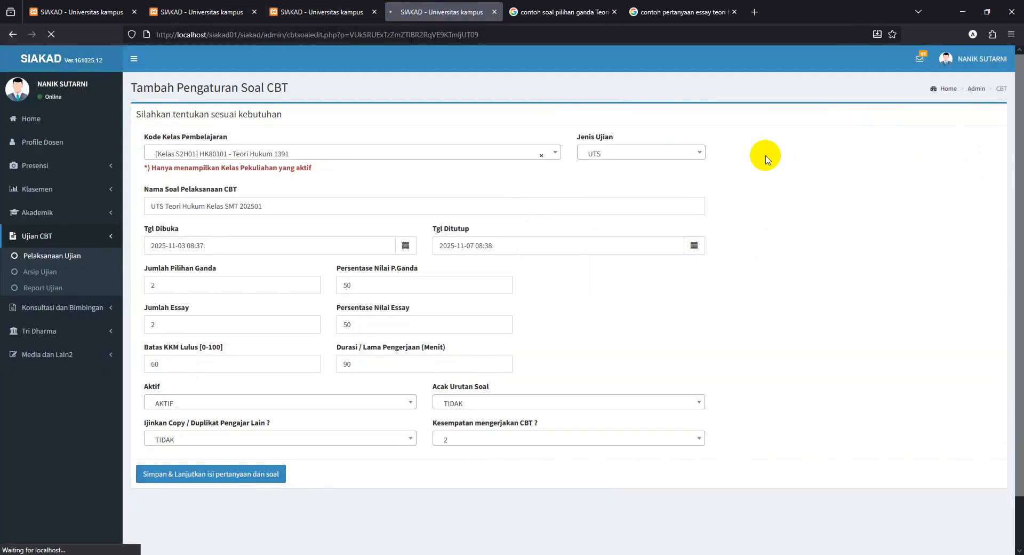
pyautogui.click(405, 245)
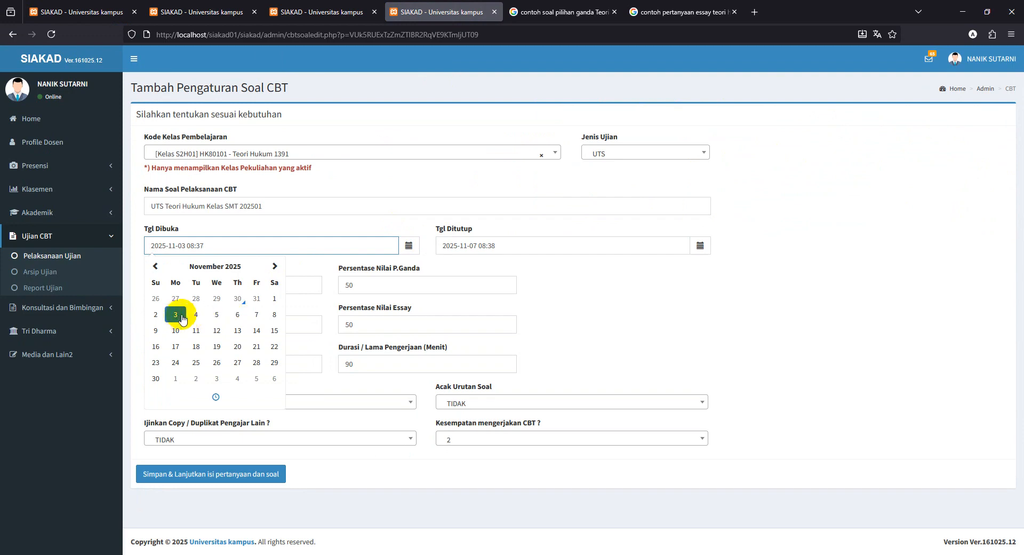
pyautogui.click(175, 298)
pyautogui.click(324, 223)
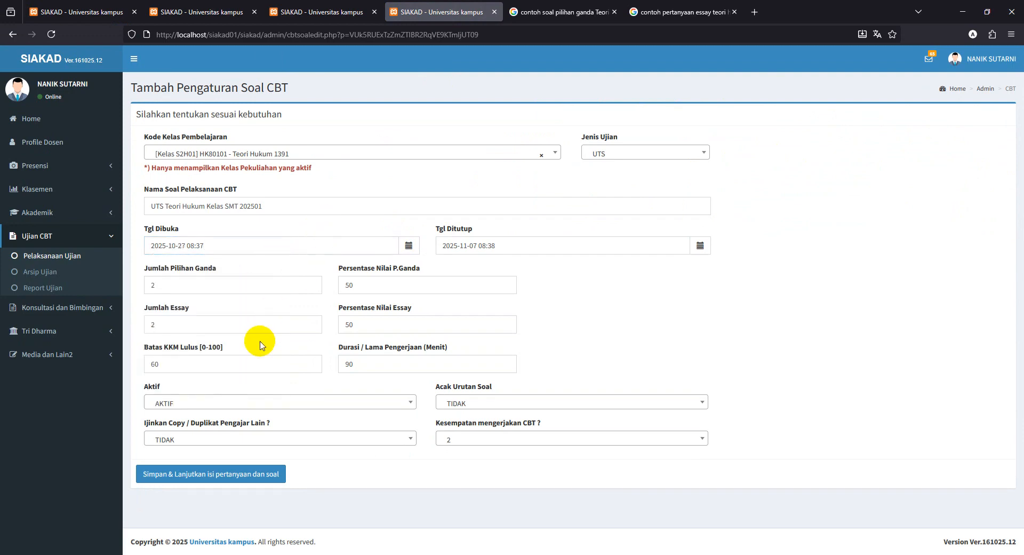
pyautogui.click(229, 476)
pyautogui.click(578, 323)
# Open the simulation of the UTS Teori Hukum exam, review its rules and agree to start answering the questions.
pyautogui.click(985, 167)
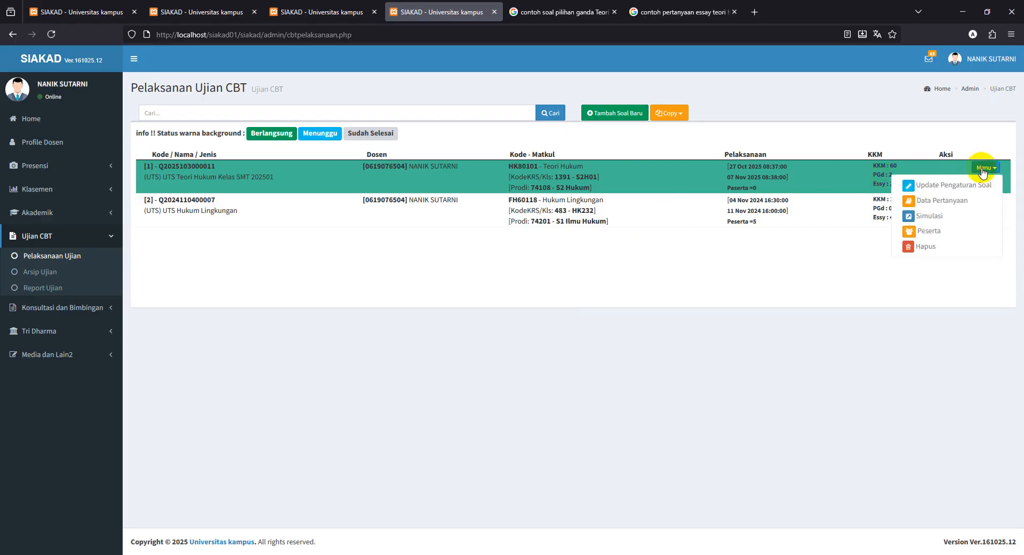
pyautogui.click(953, 225)
pyautogui.click(564, 9)
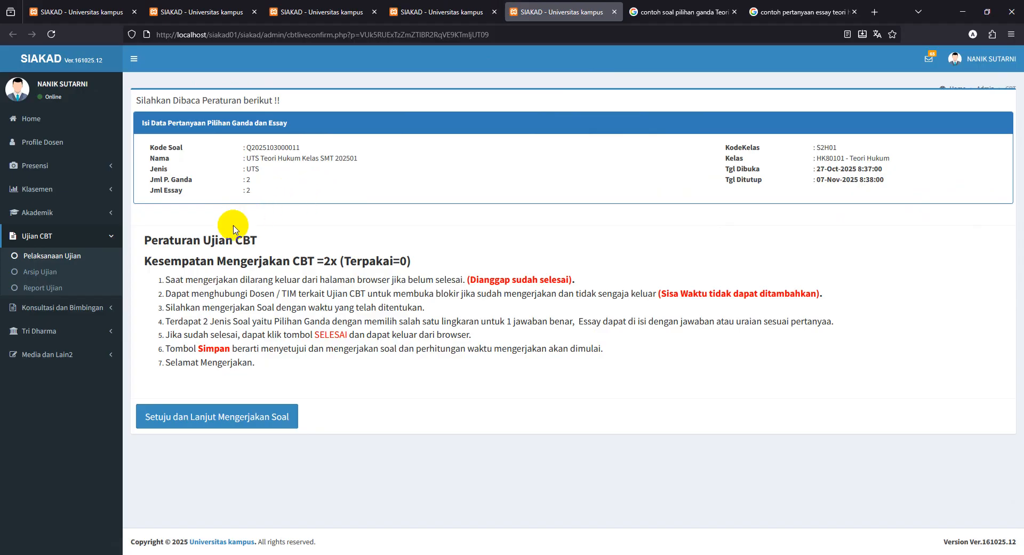
pyautogui.moveTo(147, 240); pyautogui.dragTo(270, 235)
pyautogui.moveTo(152, 261); pyautogui.dragTo(410, 263)
pyautogui.click(333, 263)
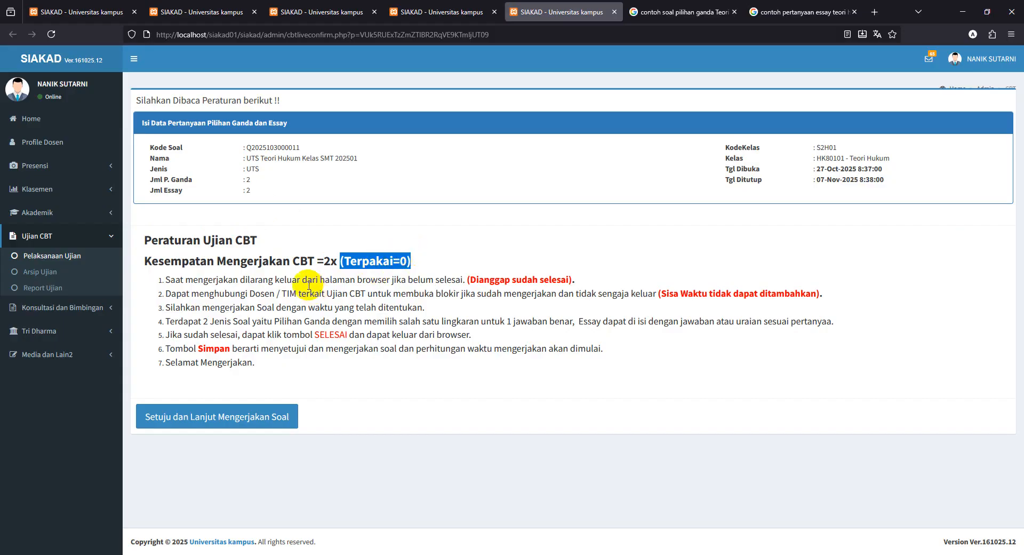
pyautogui.moveTo(169, 348); pyautogui.dragTo(616, 348)
pyautogui.click(621, 358)
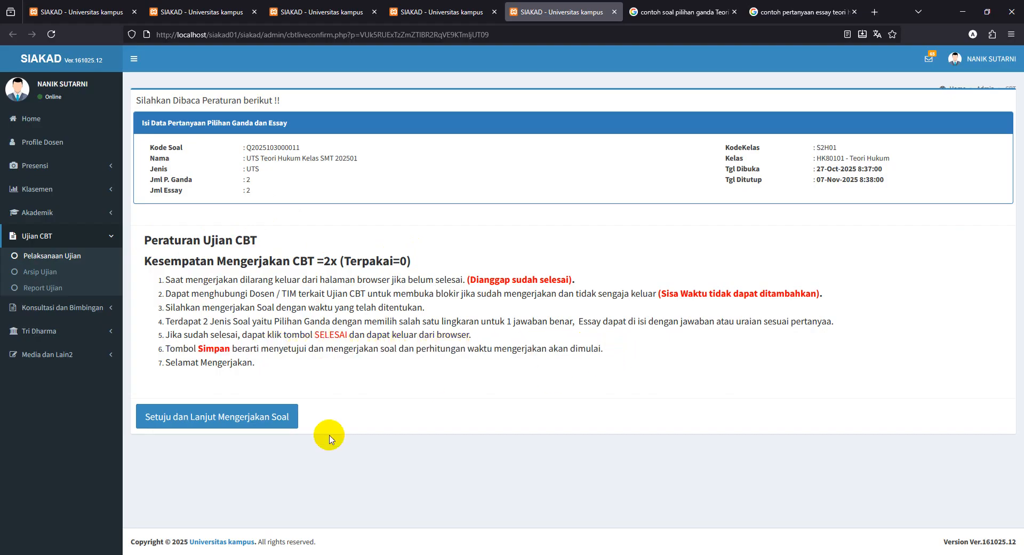
pyautogui.click(237, 421)
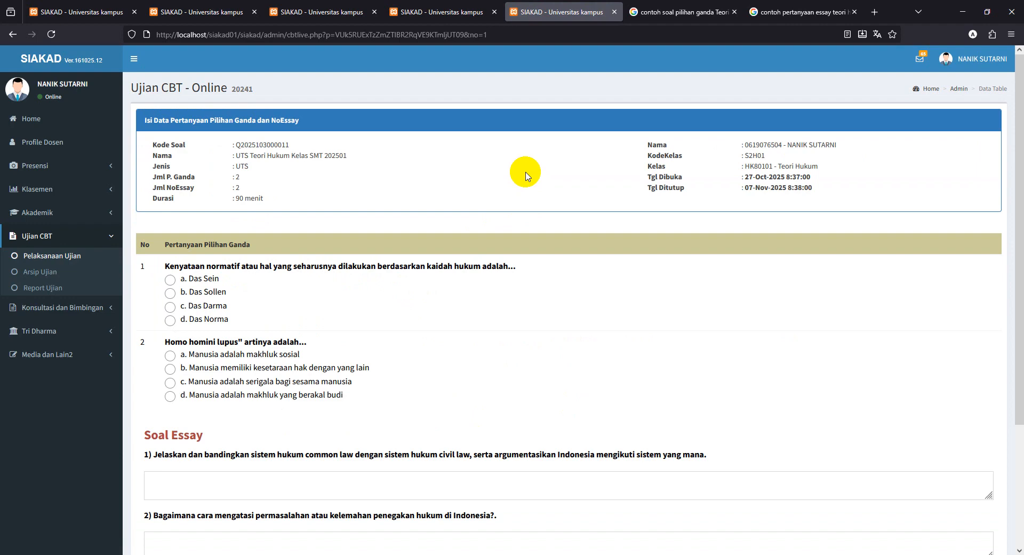
# Answer multiple-choice question 1 with "b. Das Sollen" and question 2 with "a. Manusia adalah makhluk sosial".
pyautogui.scroll(-3, 520, 235)
pyautogui.scroll(3, 514, 263)
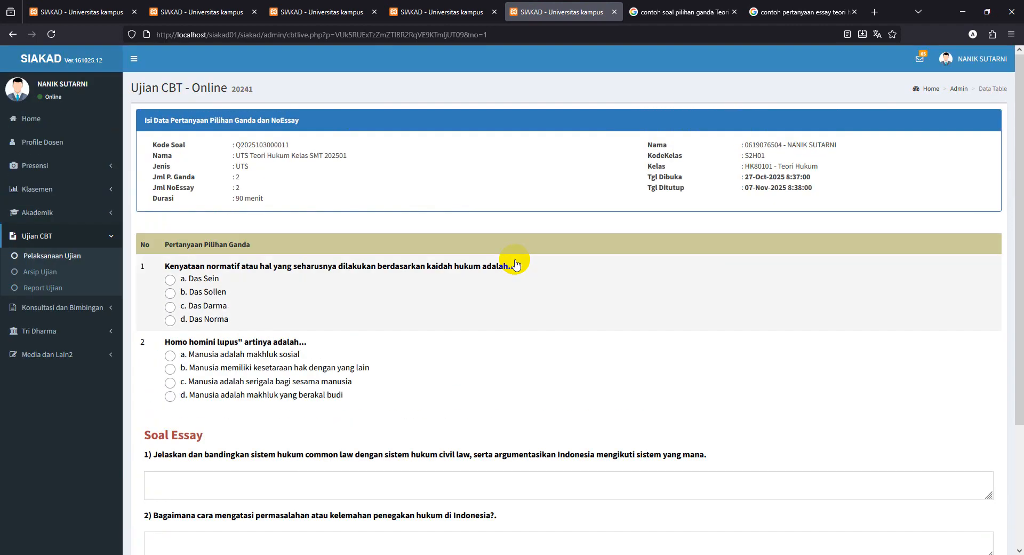
pyautogui.click(170, 294)
pyautogui.click(171, 355)
# Fill the first essay answer with the question's own text, from "on law dengan sistem hukum civil law" through "sistem yang mana.".
pyautogui.click(228, 477)
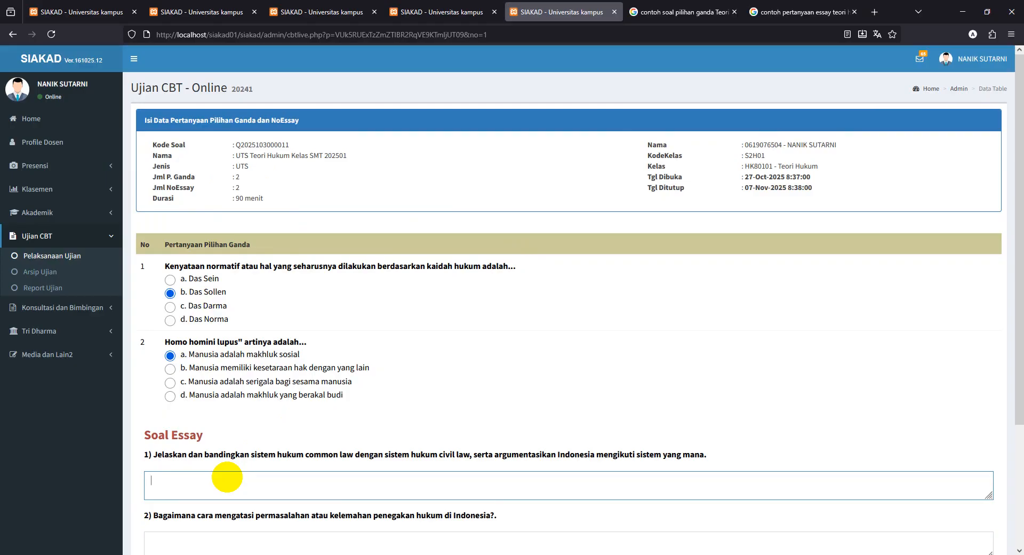
pyautogui.moveTo(733, 469); pyautogui.dragTo(331, 453)
pyautogui.hotkey('ctrl', 'c')
pyautogui.click(283, 489)
pyautogui.hotkey('ctrl', 'v')
# Copy the second essay question about weaknesses in Indonesian law enforcement into its own answer field.
pyautogui.scroll(-2, 278, 489)
pyautogui.moveTo(221, 406); pyautogui.dragTo(143, 404)
pyautogui.hotkey('ctrl', 'c')
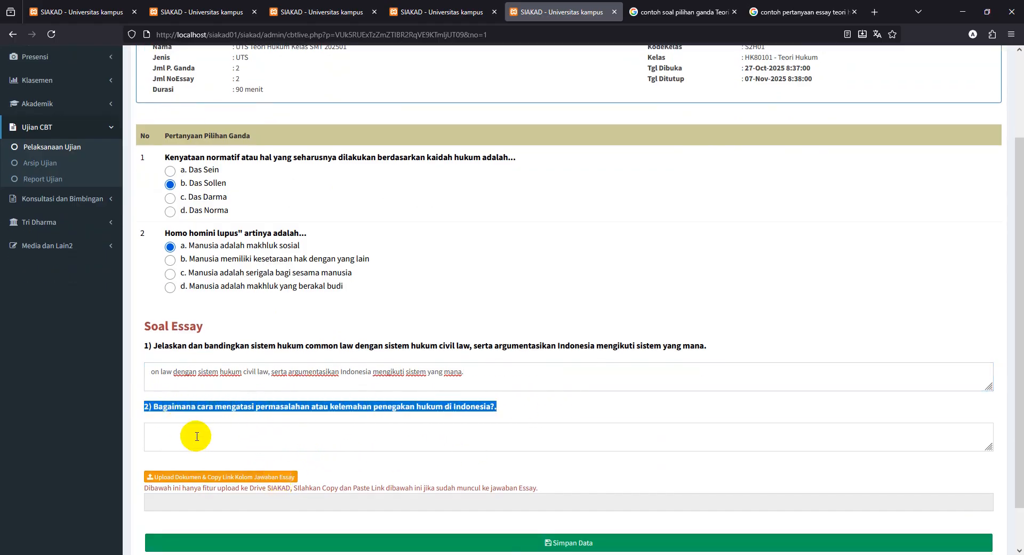
pyautogui.click(196, 435)
pyautogui.hotkey('ctrl', 'v')
# Save the simulated exam answers and confirm the submission.
pyautogui.scroll(-1, 349, 536)
pyautogui.scroll(-1, 349, 536)
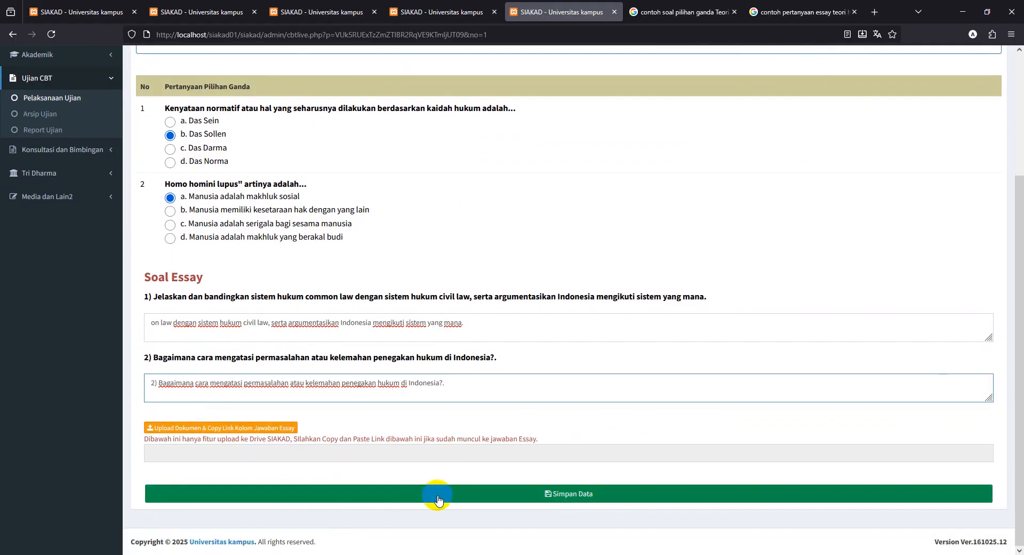
pyautogui.click(438, 498)
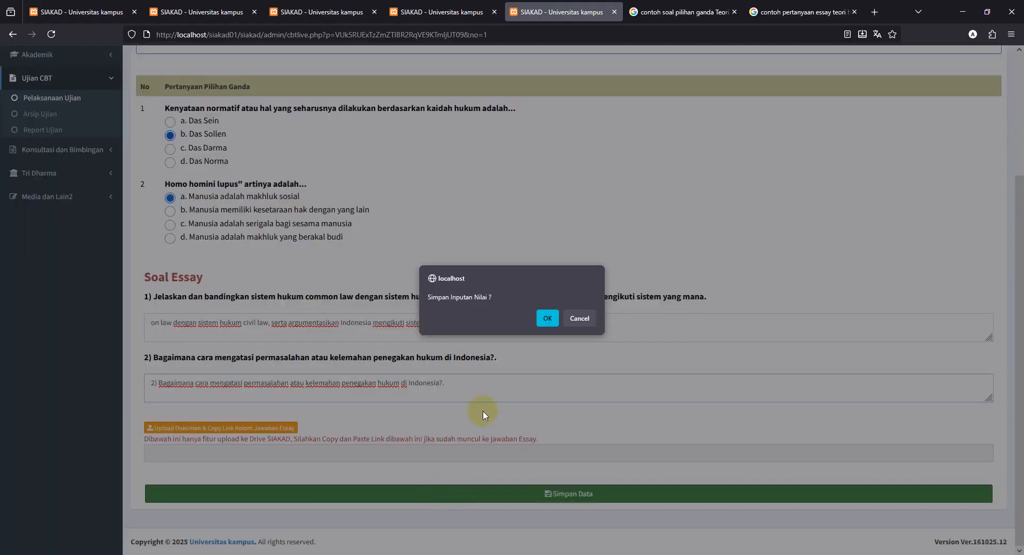
pyautogui.click(554, 320)
pyautogui.click(584, 326)
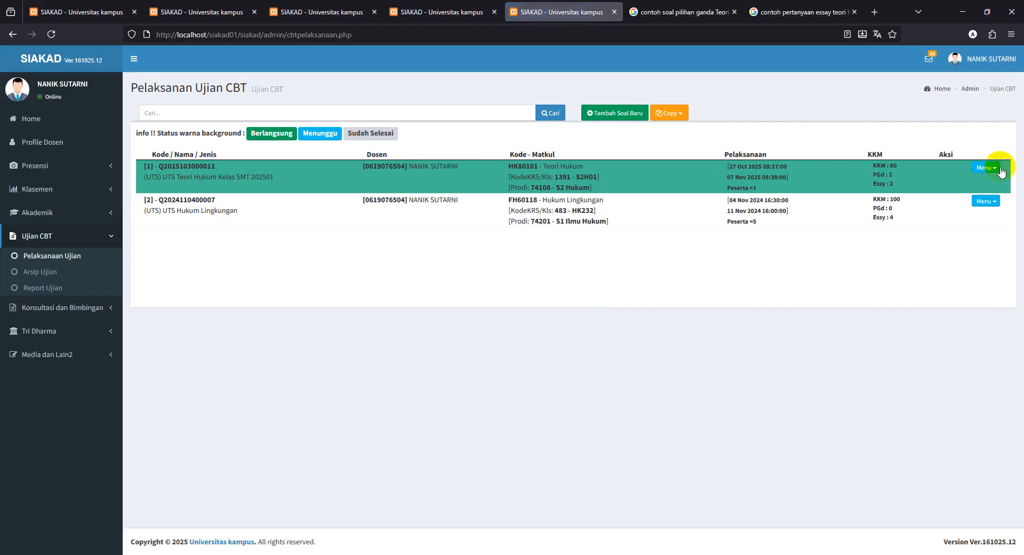
# Open the participant list of the UTS Teori Hukum exam and examine the participant's scores, score weights and available actions.
pyautogui.click(1000, 169)
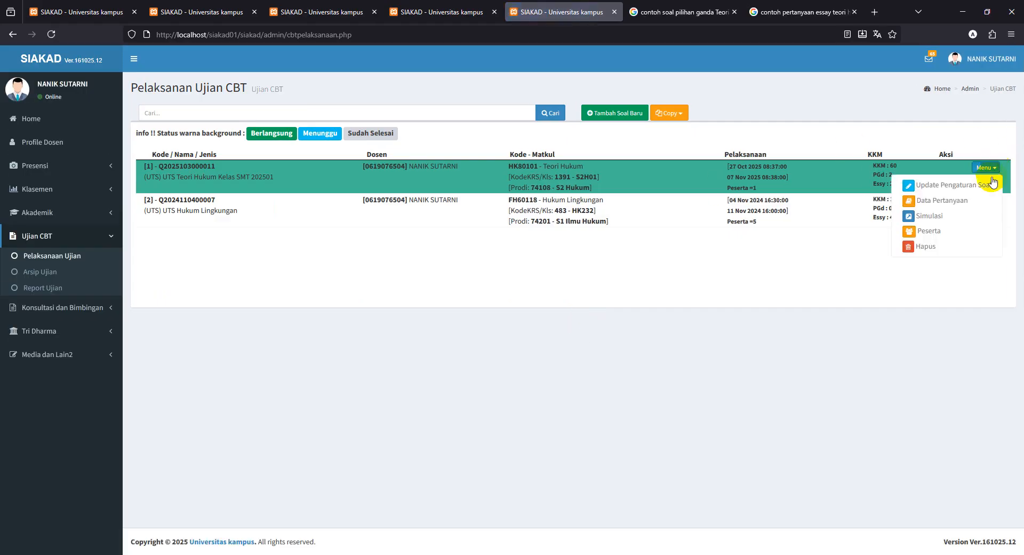
pyautogui.click(971, 234)
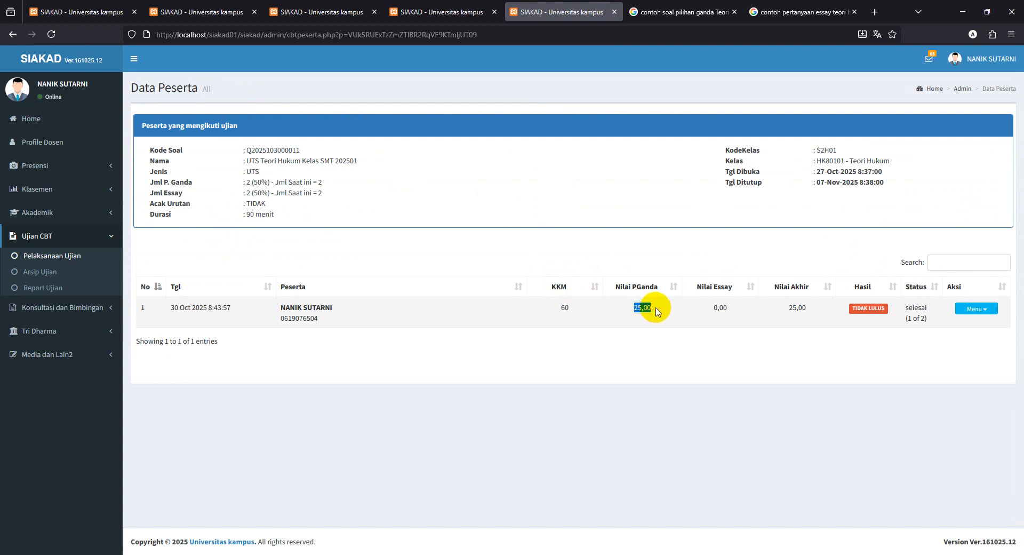
pyautogui.click(963, 312)
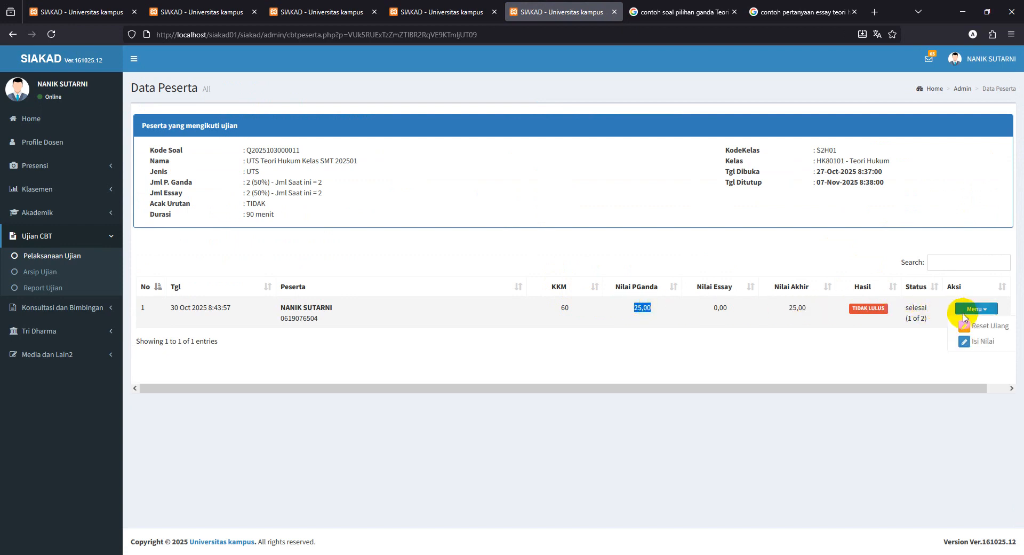
pyautogui.click(718, 333)
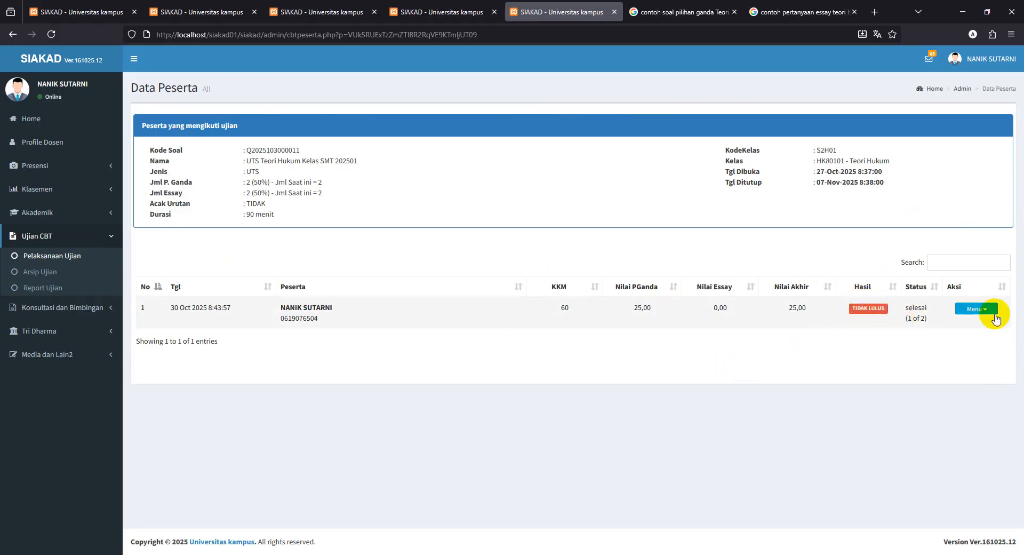
pyautogui.click(990, 314)
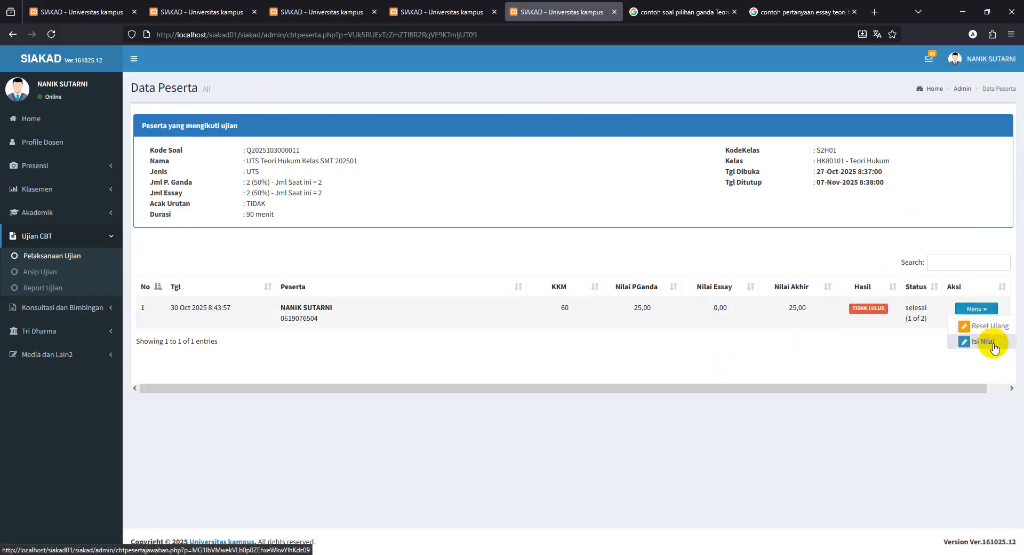
pyautogui.doubleClick(718, 312)
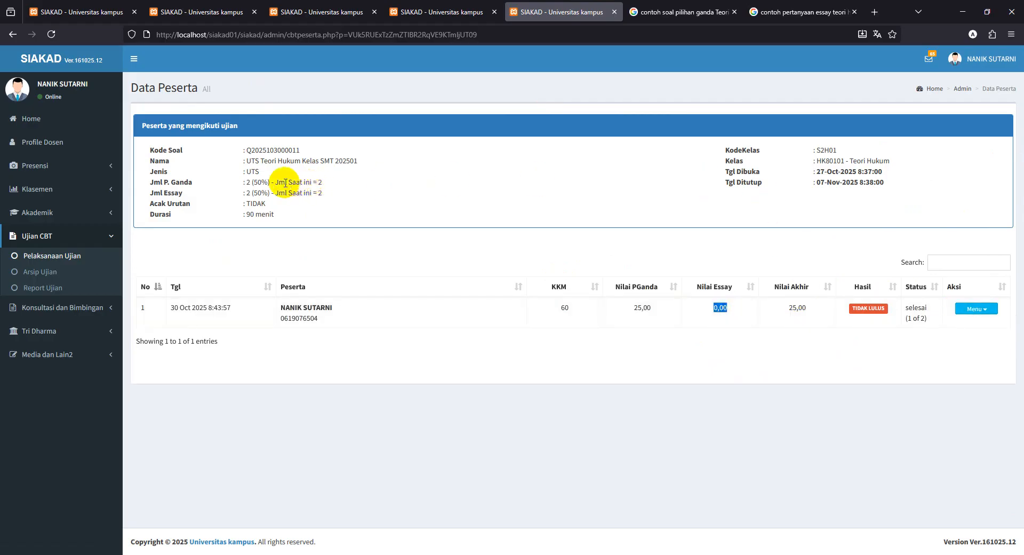
pyautogui.moveTo(244, 183); pyautogui.dragTo(269, 193)
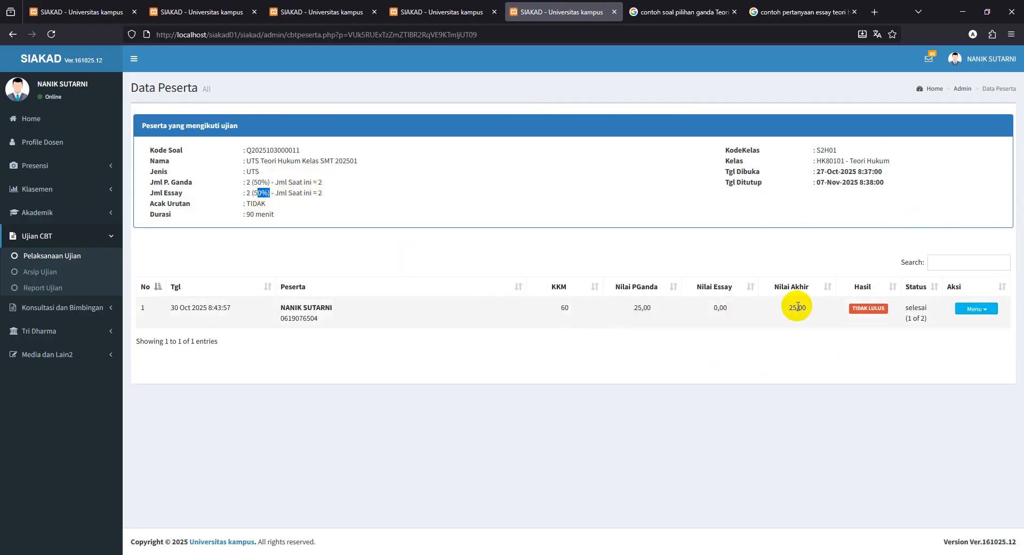
# Open score entry for the participant's answers and set the first essay's Nilai to 100.
pyautogui.click(986, 309)
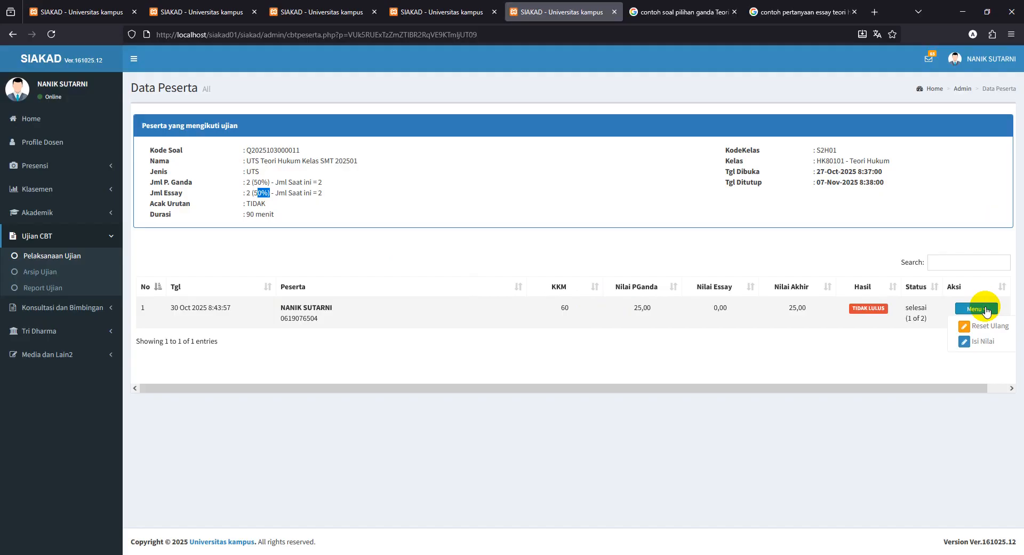
pyautogui.click(983, 347)
pyautogui.scroll(-5, 472, 311)
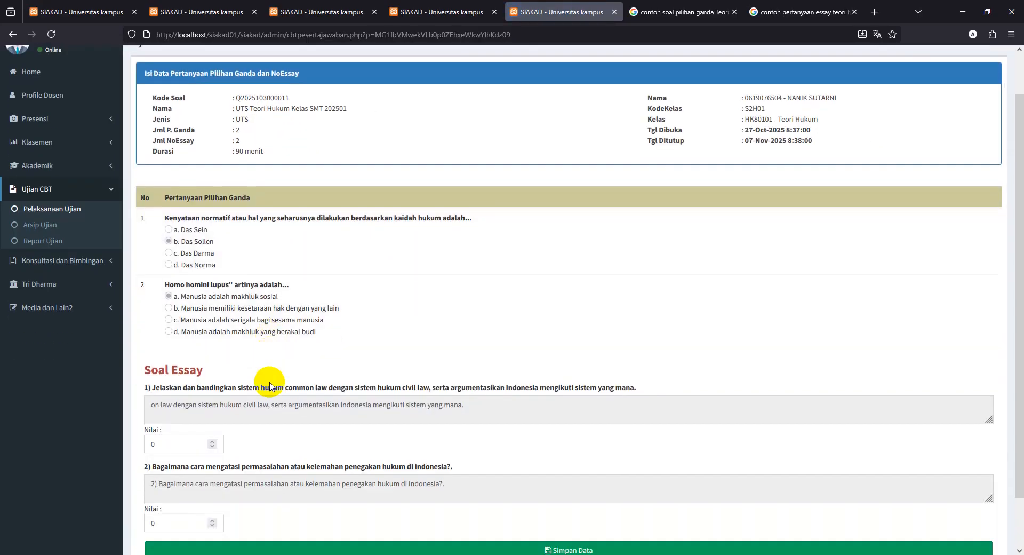
pyautogui.moveTo(178, 388); pyautogui.dragTo(134, 389)
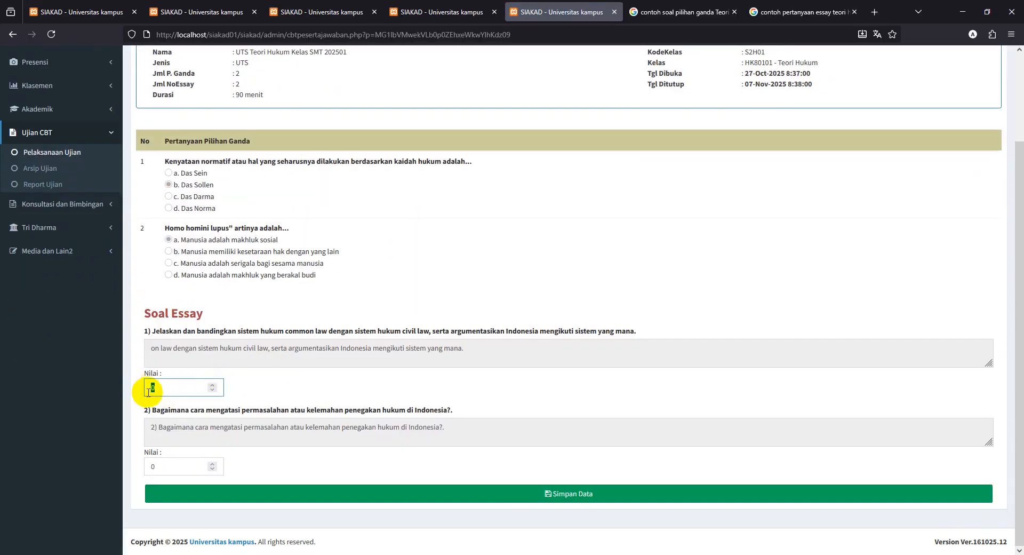
pyautogui.write('1')
pyautogui.click(586, 316)
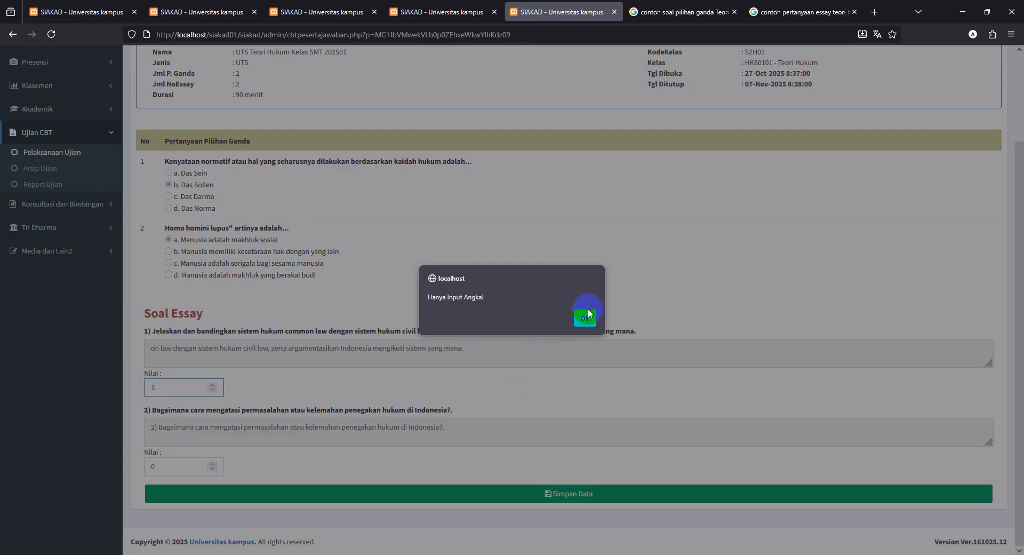
pyautogui.click(585, 321)
pyautogui.write('0')
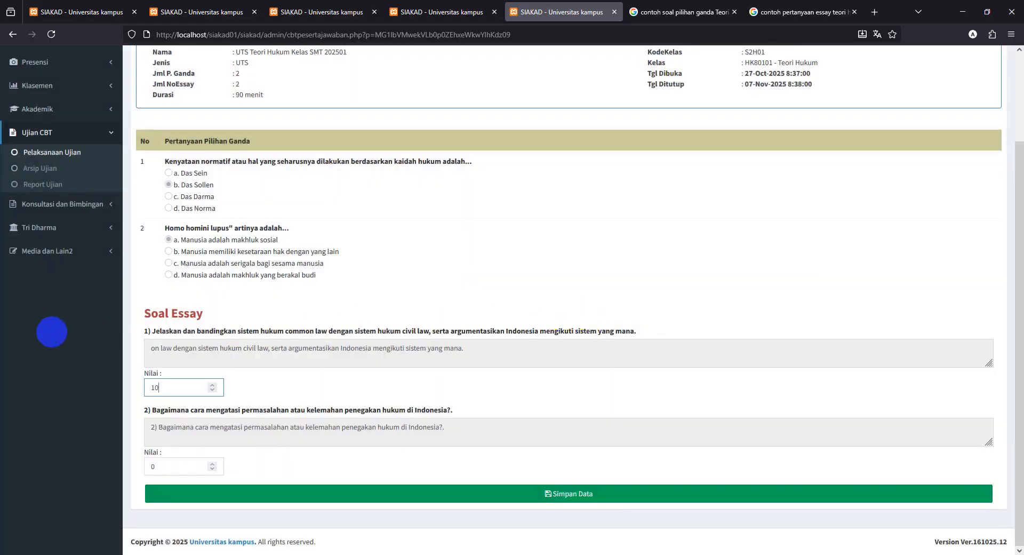
pyautogui.write('0')
# Enter 200 as the second essay's Nilai, accept the maximum of 100 instead, and save the essay scores.
pyautogui.click(192, 466)
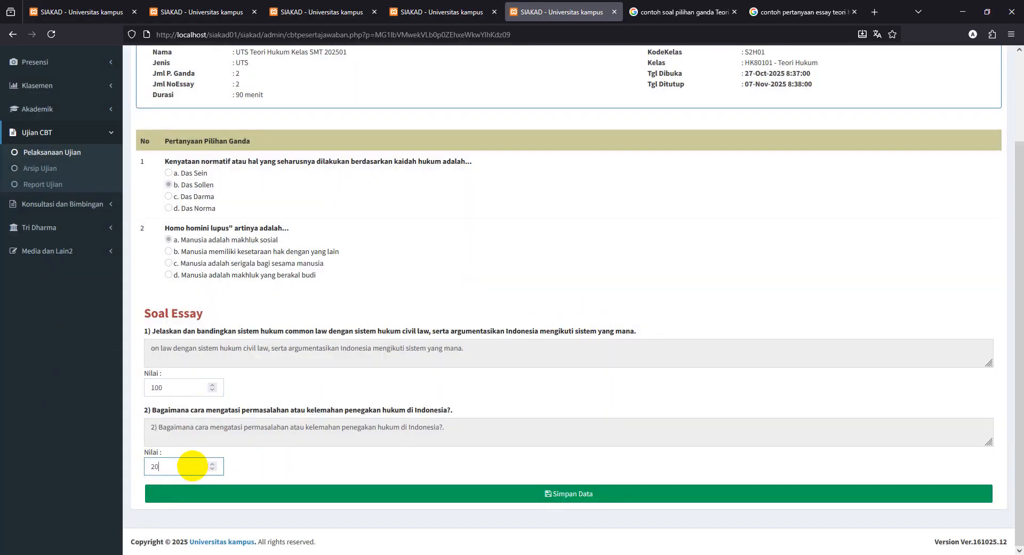
pyautogui.write('200')
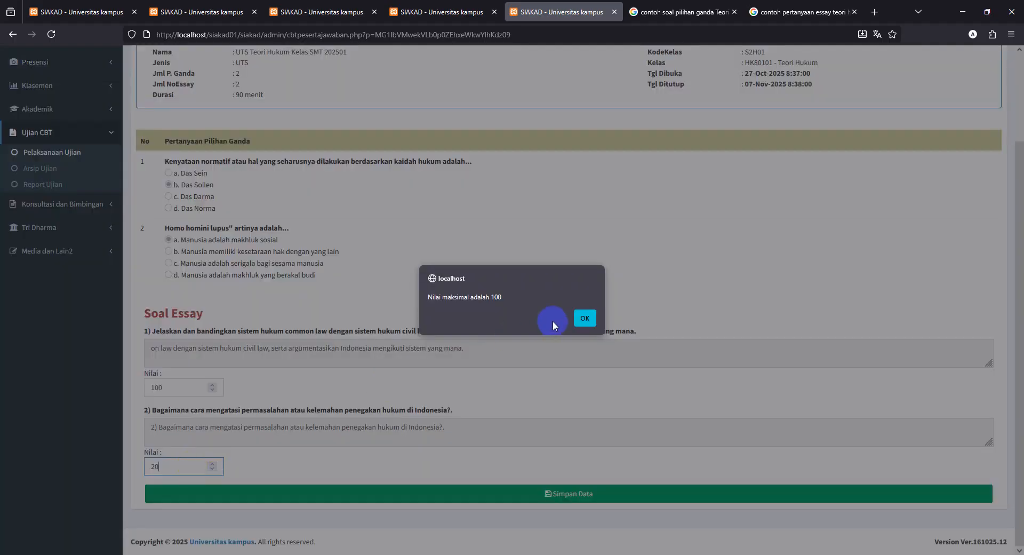
pyautogui.click(585, 318)
pyautogui.click(421, 495)
pyautogui.click(547, 328)
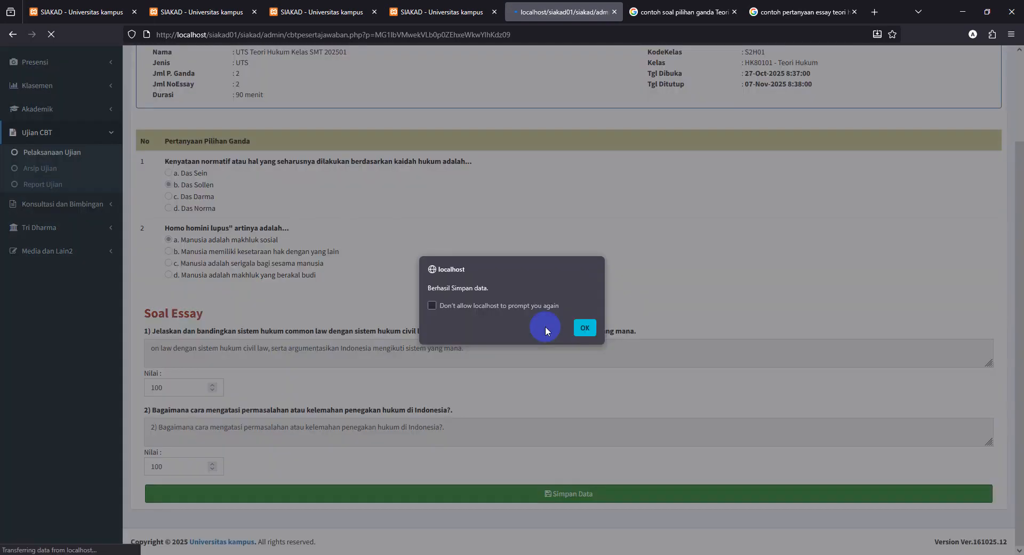
pyautogui.click(585, 327)
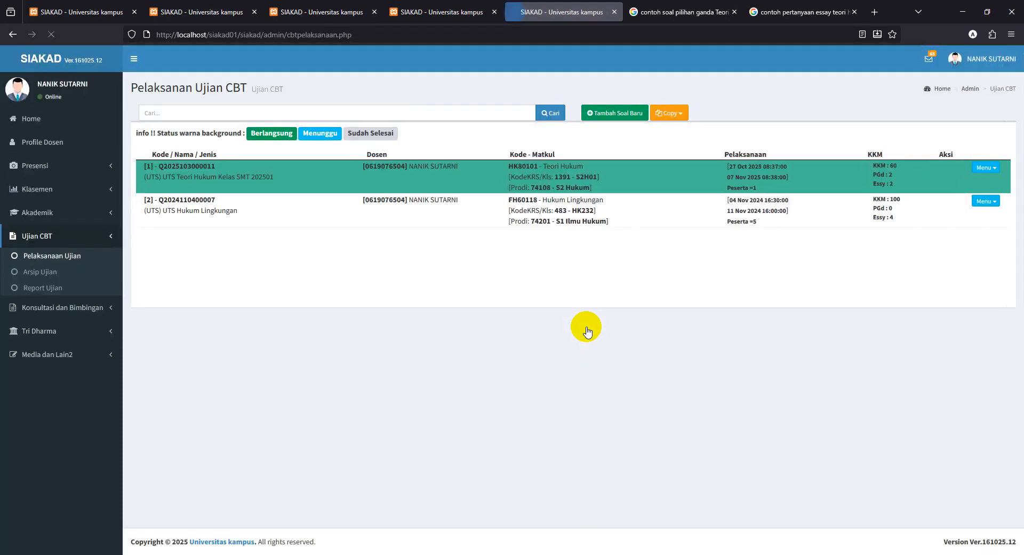
# Reopen the UTS Teori Hukum participant list and check the participant's final score and pass result.
pyautogui.click(991, 168)
pyautogui.click(967, 227)
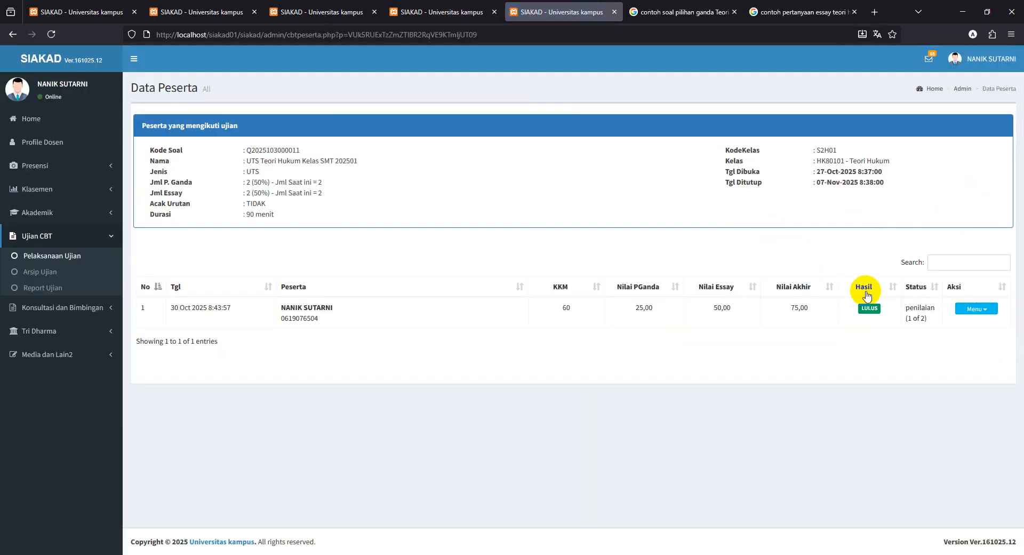
pyautogui.moveTo(788, 308); pyautogui.dragTo(817, 312)
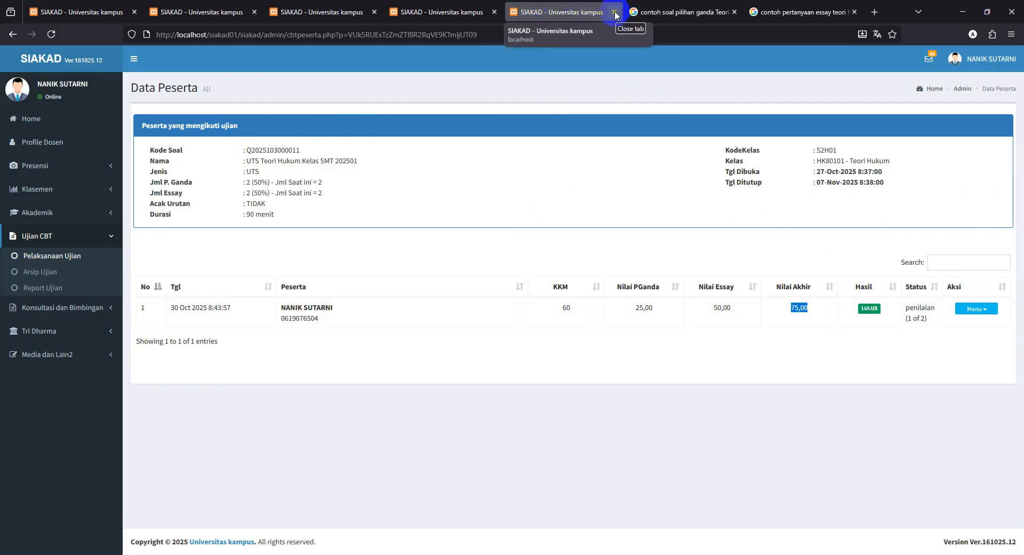
# Try to start the UTS Teori Hukum simulation a second time from the exam list, then return to the list.
pyautogui.click(64, 255)
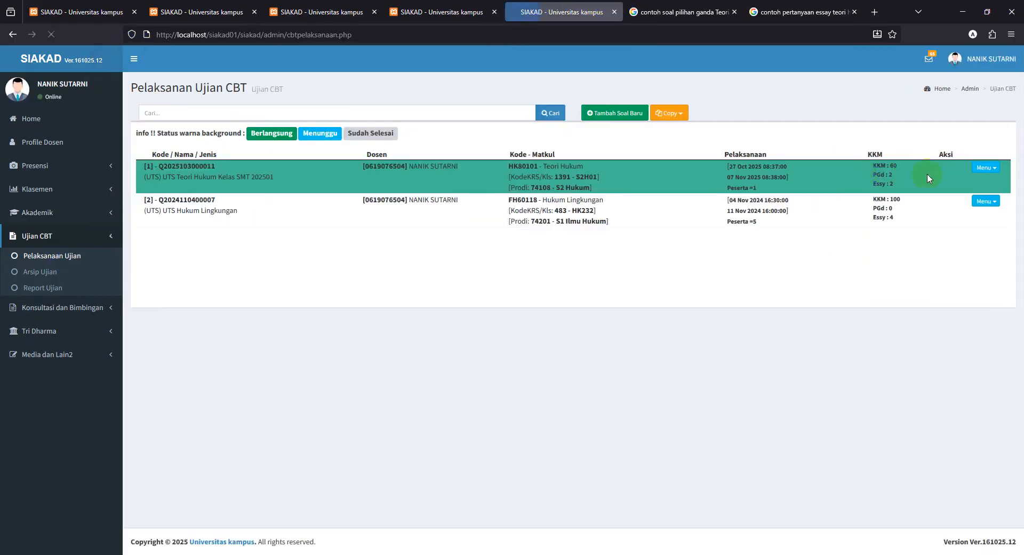
pyautogui.click(994, 175)
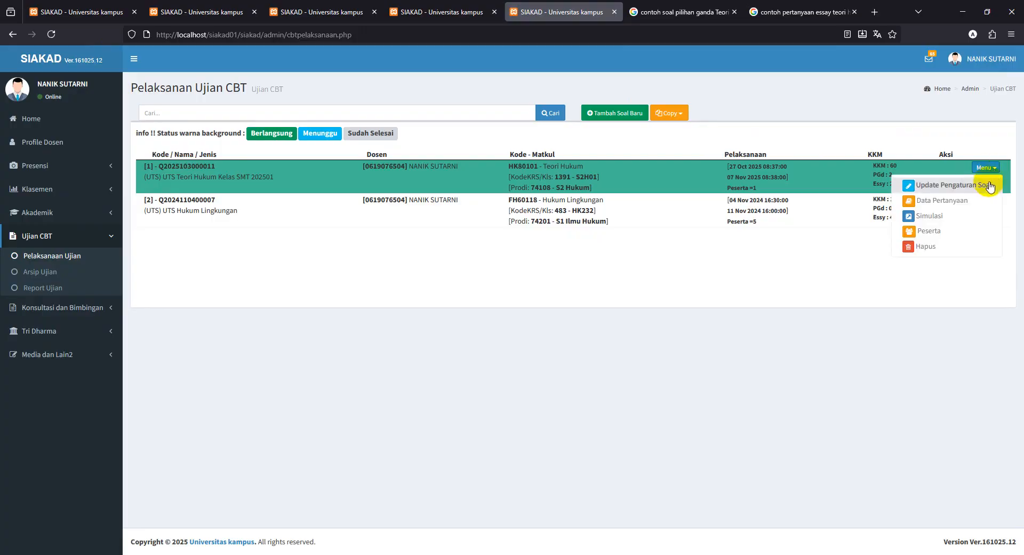
pyautogui.click(979, 216)
pyautogui.click(261, 408)
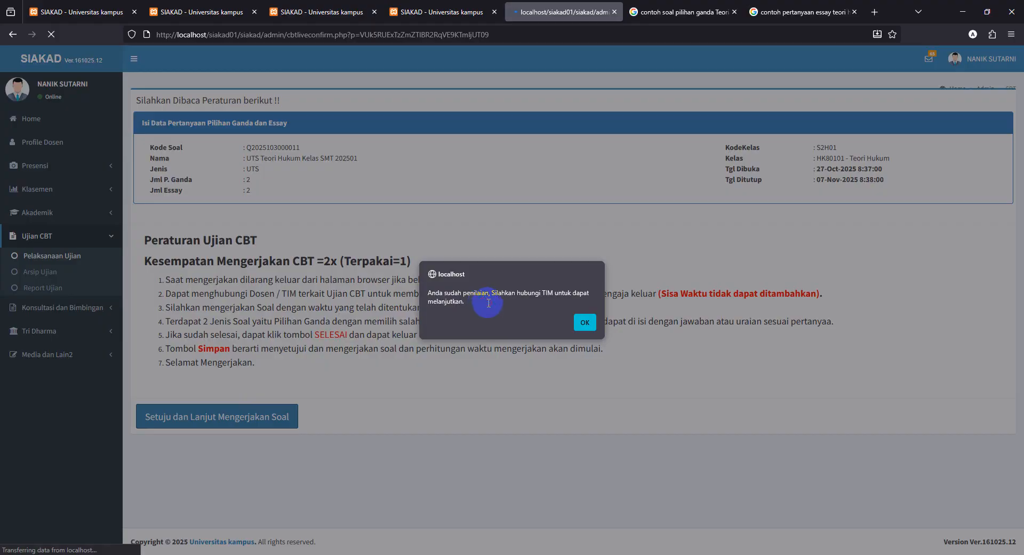
pyautogui.click(583, 324)
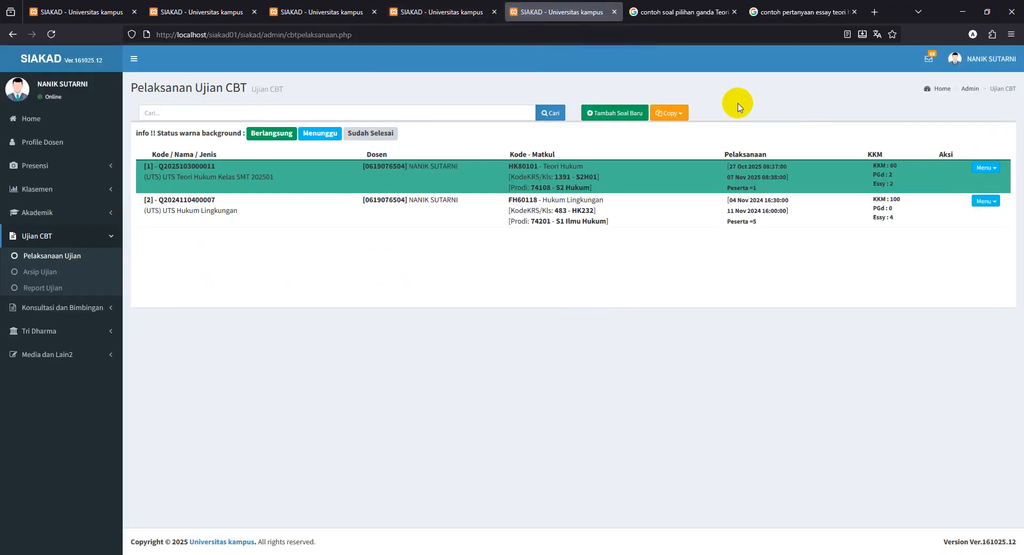
pyautogui.click(991, 167)
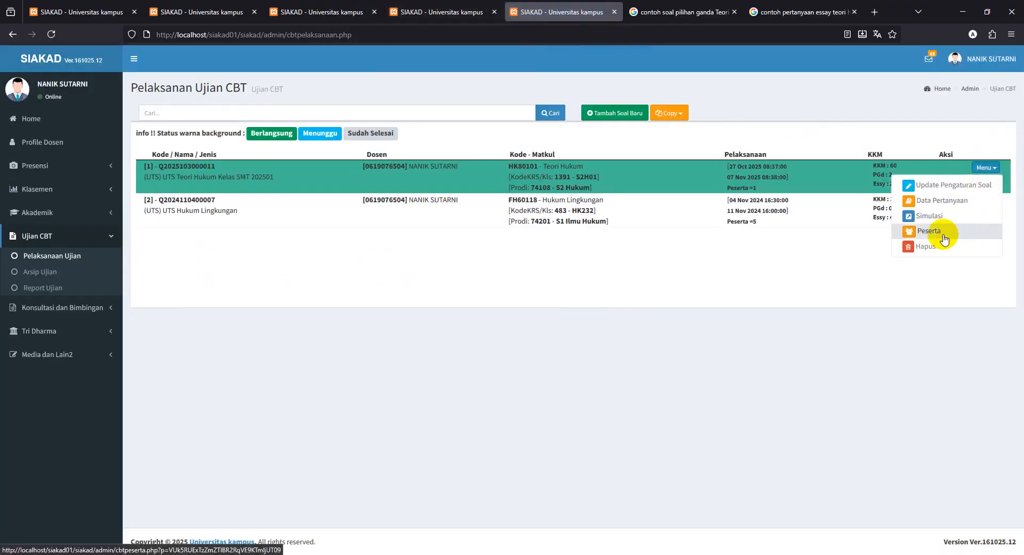
pyautogui.click(864, 177)
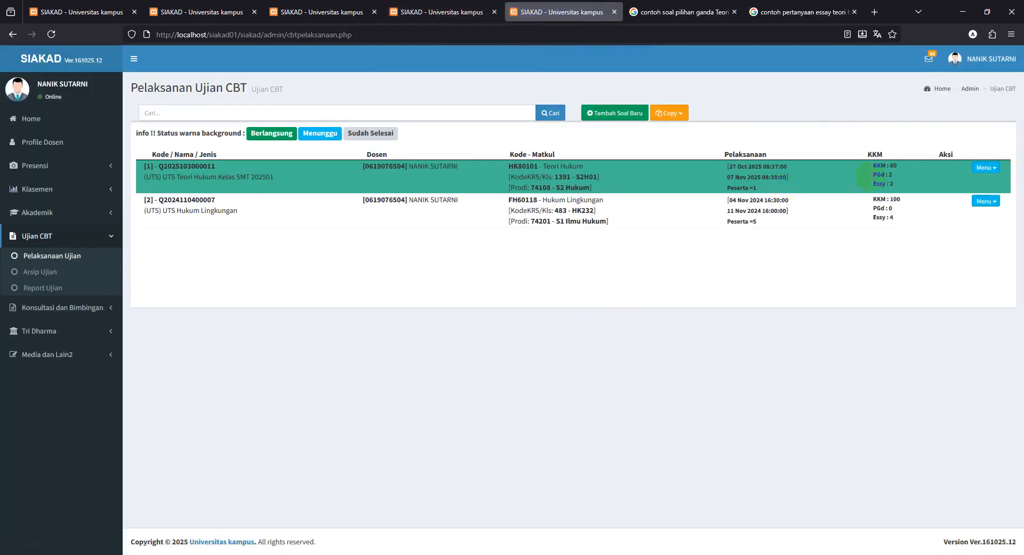
# Open the UTS Teori Hukum question list and copy "Homo homini lupus" from the second multiple-choice question.
pyautogui.click(981, 169)
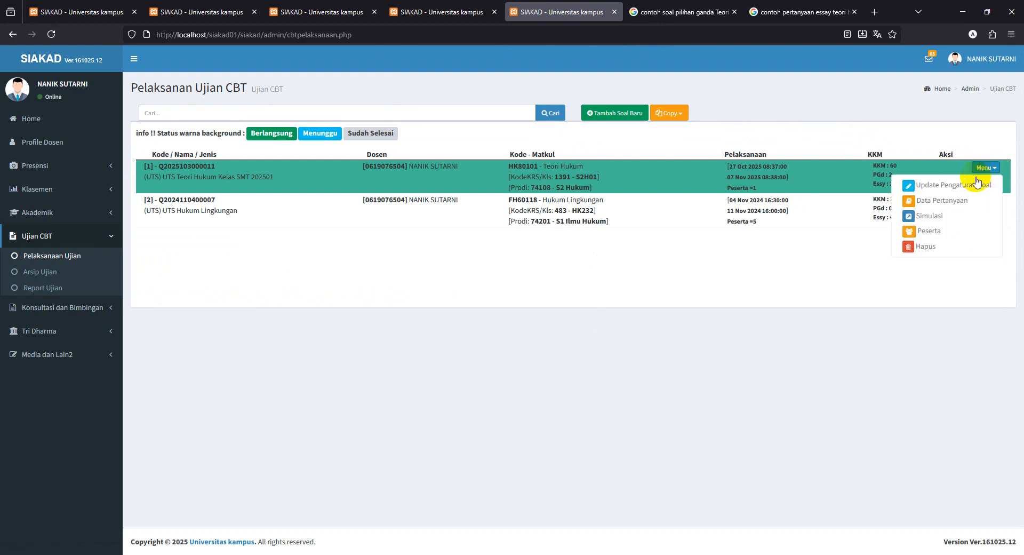
pyautogui.click(986, 201)
pyautogui.scroll(-2, 406, 278)
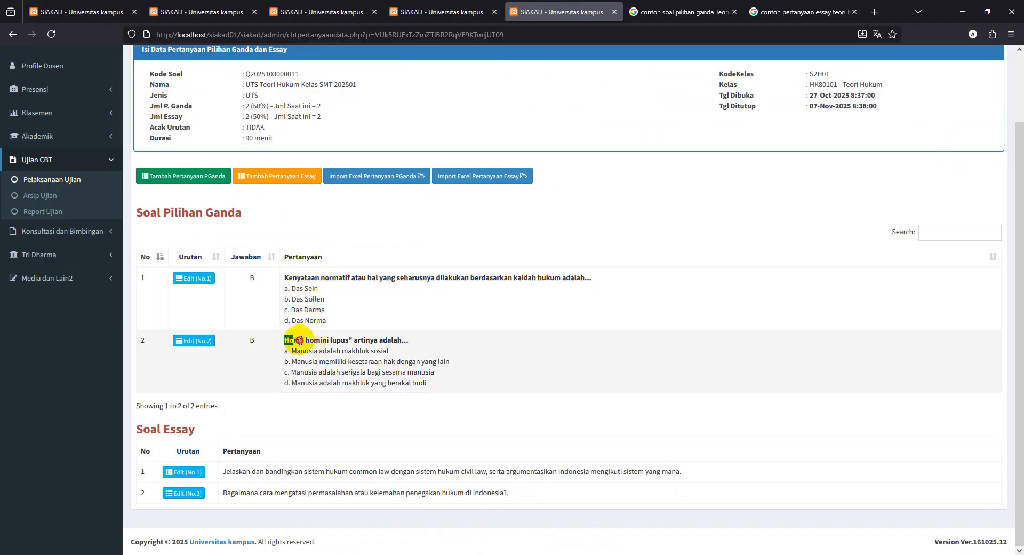
pyautogui.moveTo(294, 340); pyautogui.dragTo(350, 339)
pyautogui.hotkey('ctrl', 'c')
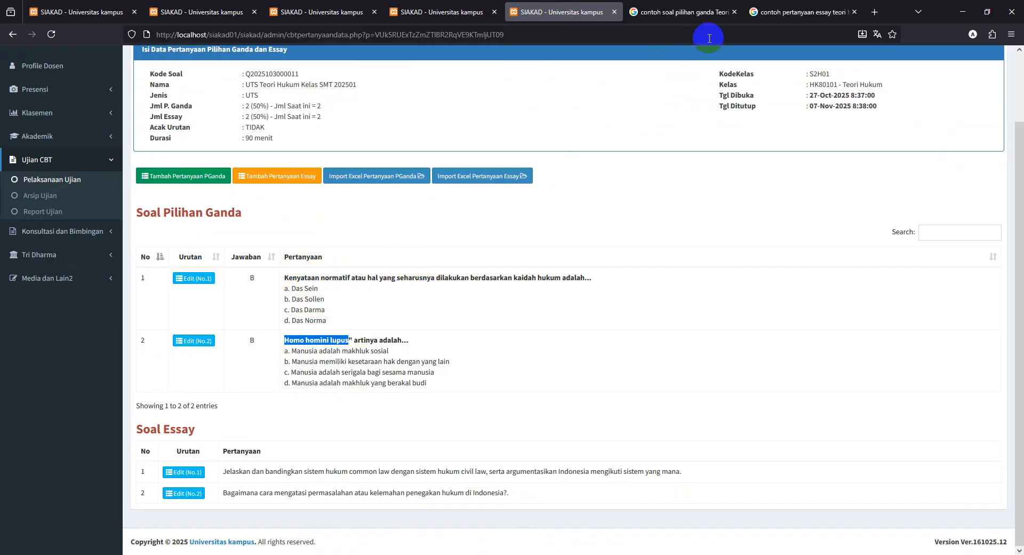
# Search Google for "Homo homini lupus" and show the image results.
pyautogui.click(800, 12)
pyautogui.click(410, 69)
pyautogui.hotkey('ctrl', 'a')
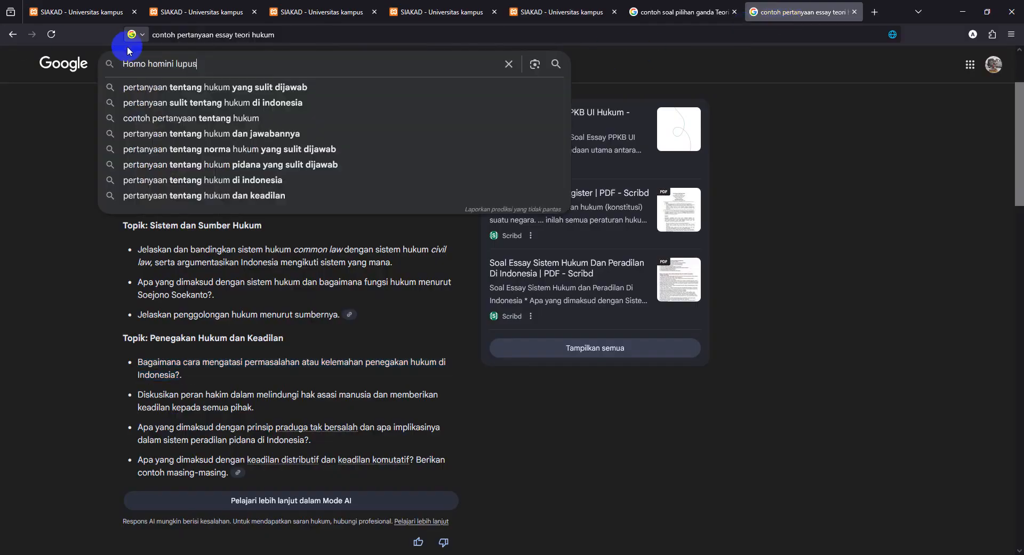
pyautogui.hotkey('ctrl', 'v')
pyautogui.press('Return')
pyautogui.click(213, 110)
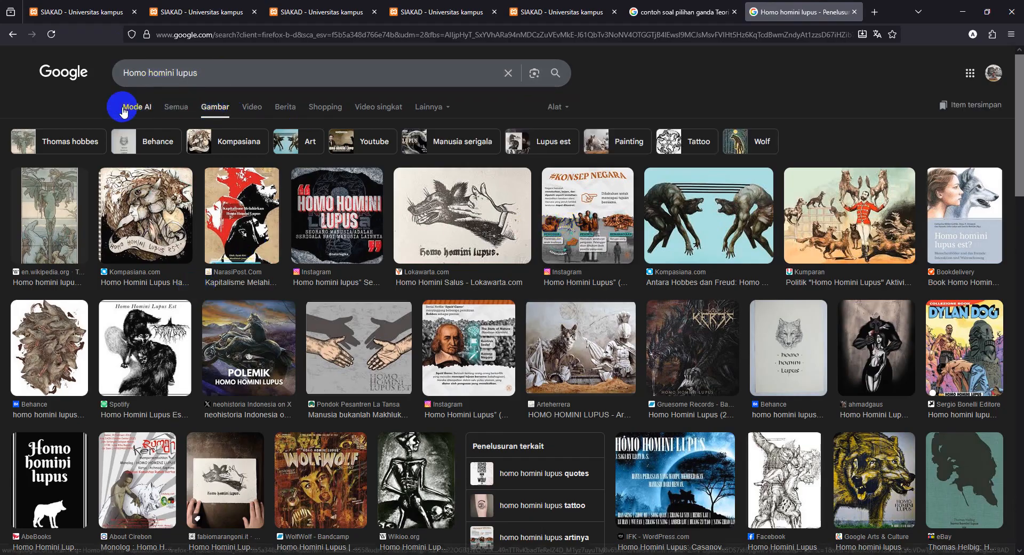
# Refine the image search to "gambar Homo homini lupus", then close that search and return to the SIAKAD question list.
pyautogui.click(122, 73)
pyautogui.write('gambar')
pyautogui.press('Return')
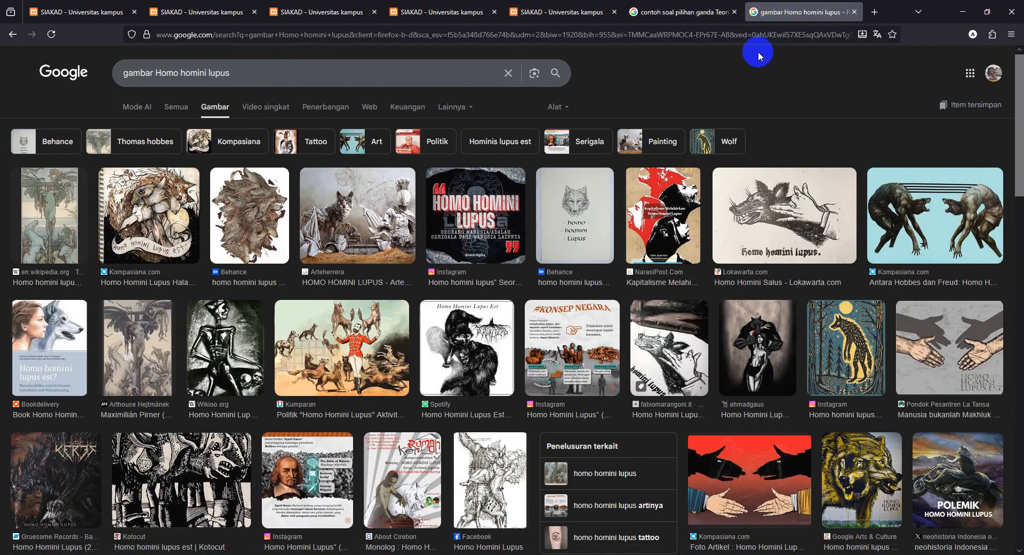
pyautogui.click(854, 12)
pyautogui.click(533, 11)
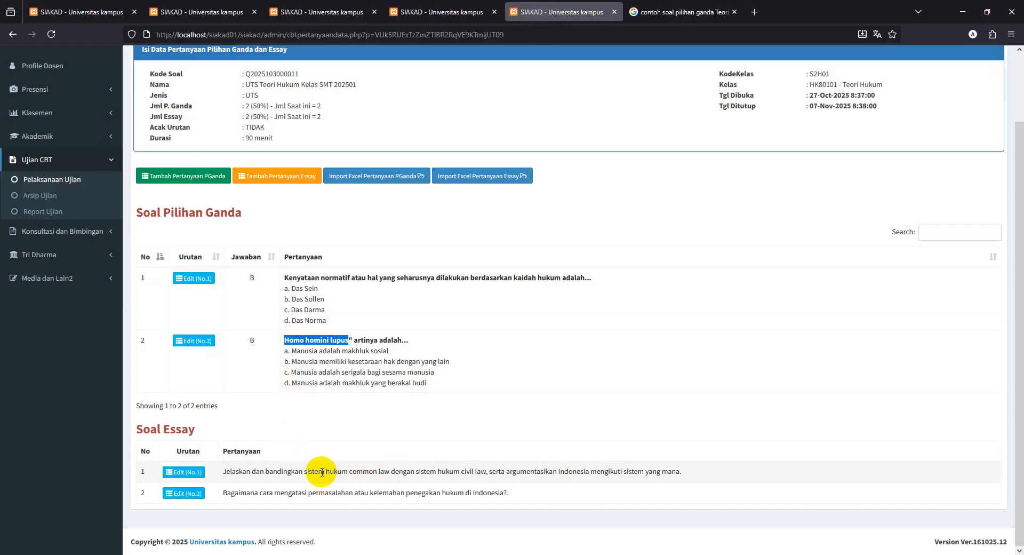
# Highlight the common law phrase in the first essay question and repeat the "Homo homini lupus" image search in the remaining Google results page.
pyautogui.moveTo(307, 471); pyautogui.dragTo(388, 470)
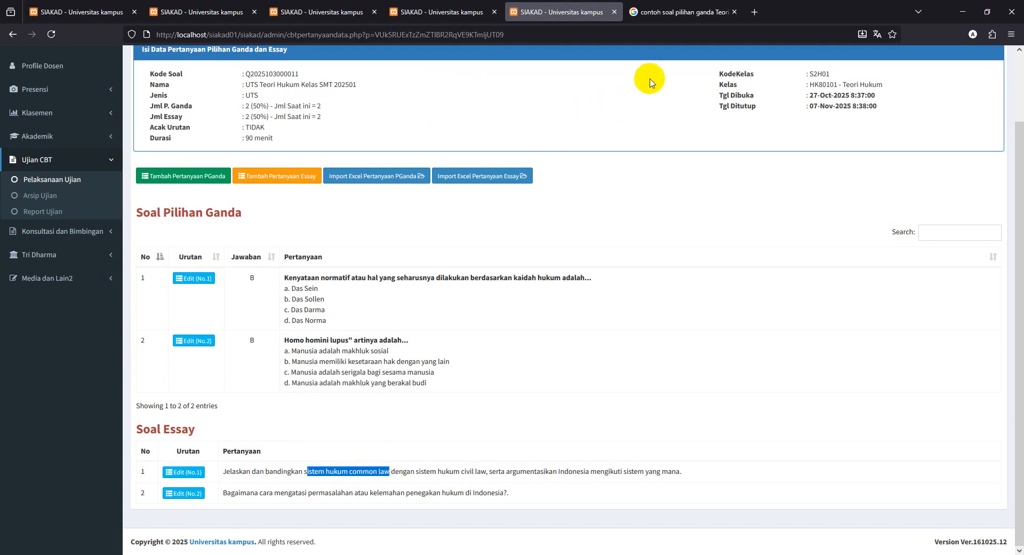
pyautogui.click(686, 12)
pyautogui.click(324, 68)
pyautogui.write('QFQFQ')
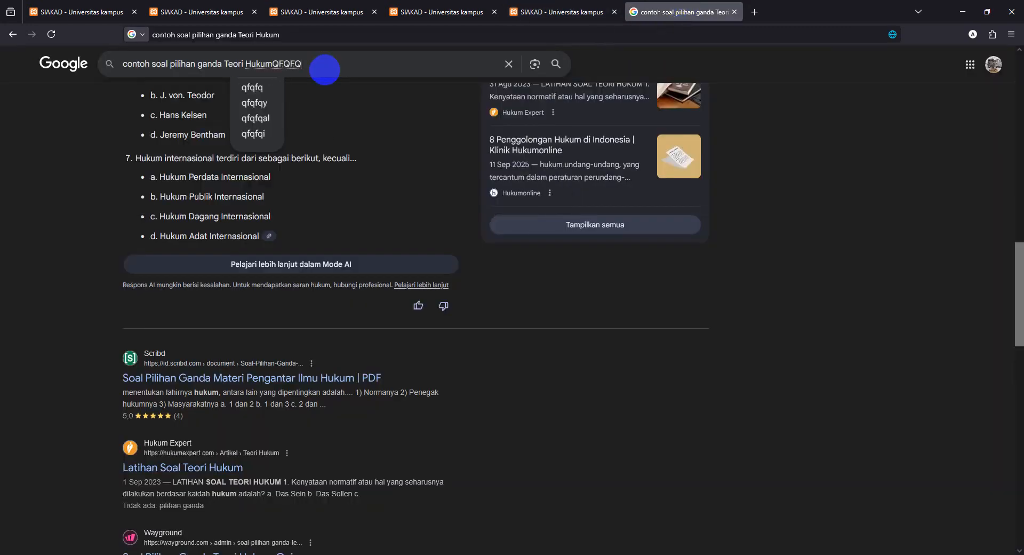
pyautogui.hotkey('ctrl', 'a')
pyautogui.hotkey('ctrl', 'v')
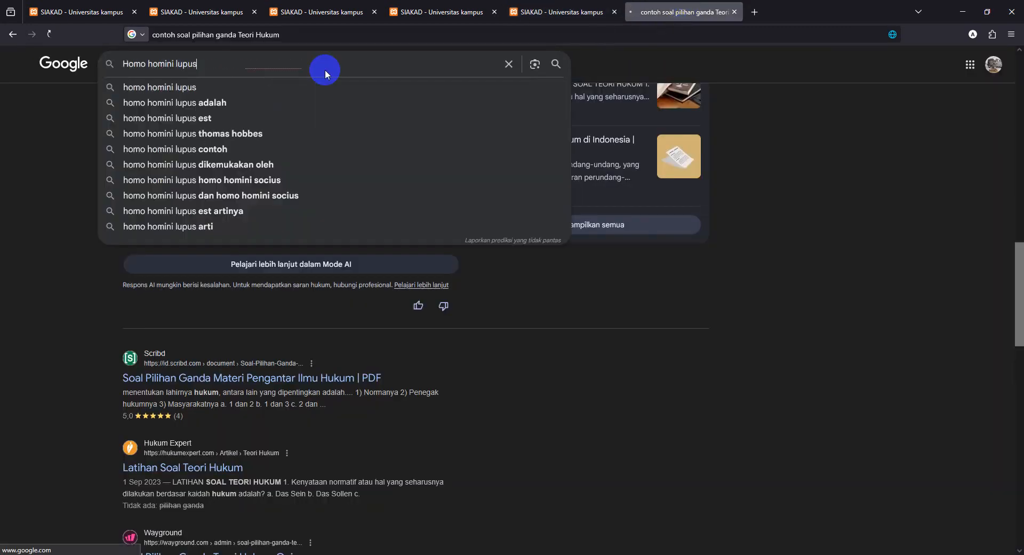
pyautogui.press('Return')
pyautogui.click(214, 107)
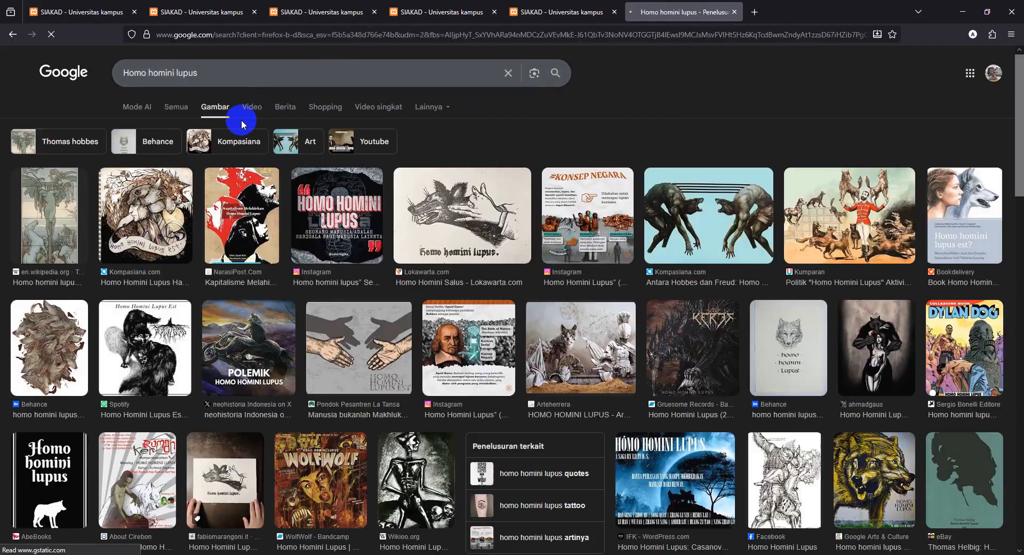
# Copy "istem hukum common law" from the first essay question and search Google Images for it.
pyautogui.click(560, 11)
pyautogui.moveTo(308, 470); pyautogui.dragTo(389, 471)
pyautogui.rightClick(347, 471)
pyautogui.click(384, 280)
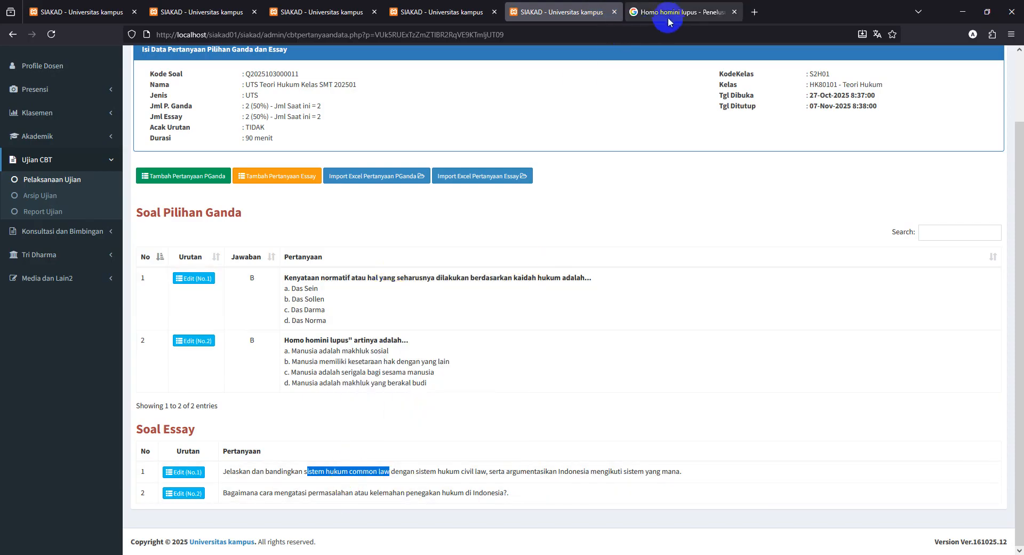
pyautogui.click(674, 12)
pyautogui.click(235, 76)
pyautogui.hotkey('ctrl', 'a')
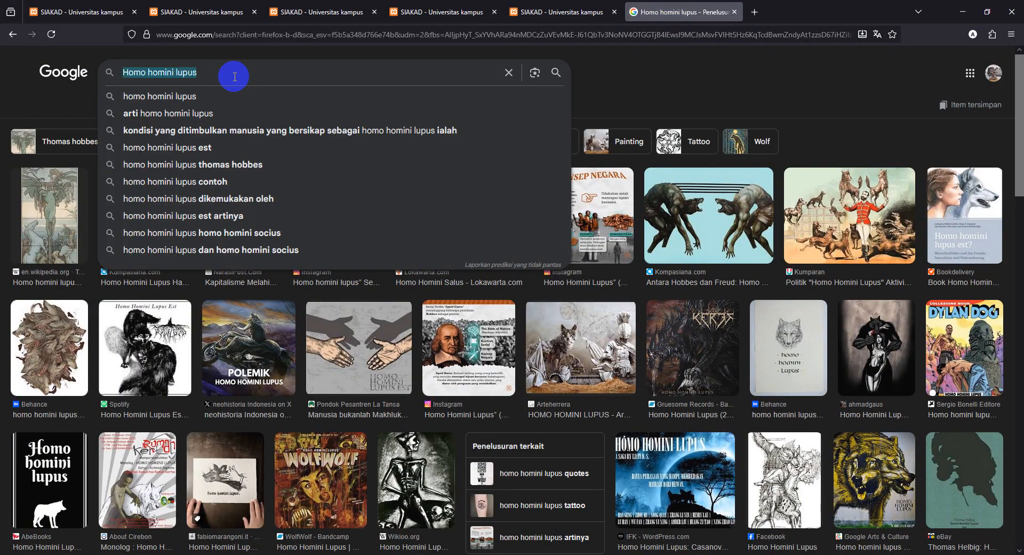
pyautogui.hotkey('ctrl', 'v')
pyautogui.press('Return')
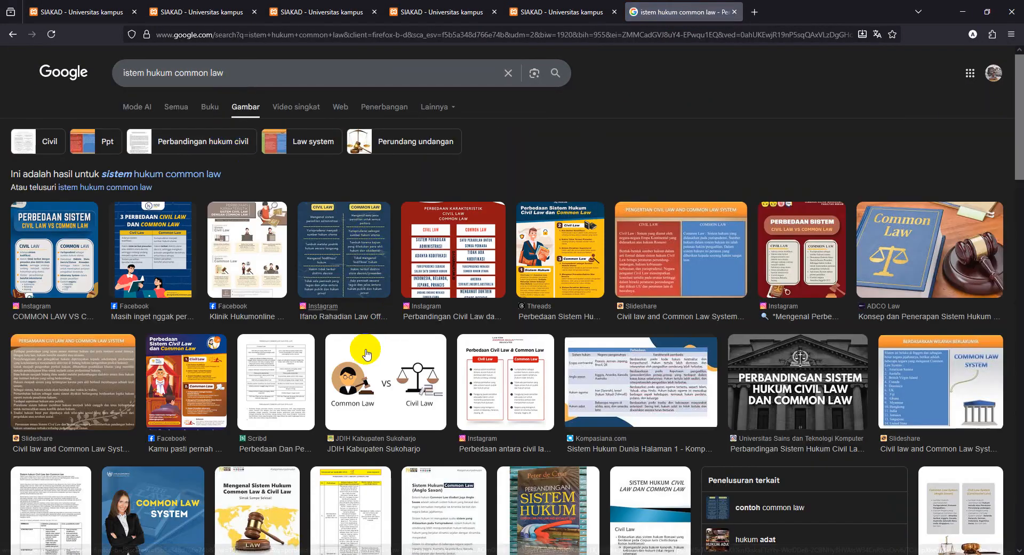
# Open the JDIH Kabupaten Sukoharjo "Common Law vs Civil Law" picture and capture it as a screen snip.
pyautogui.click(398, 370)
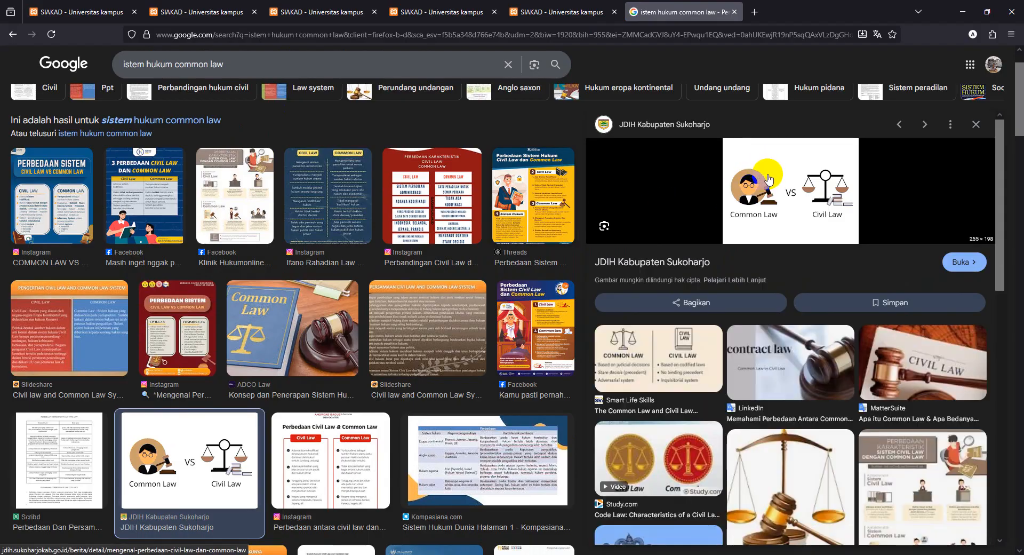
pyautogui.press('super+shift+s')
pyautogui.moveTo(726, 162); pyautogui.dragTo(859, 243)
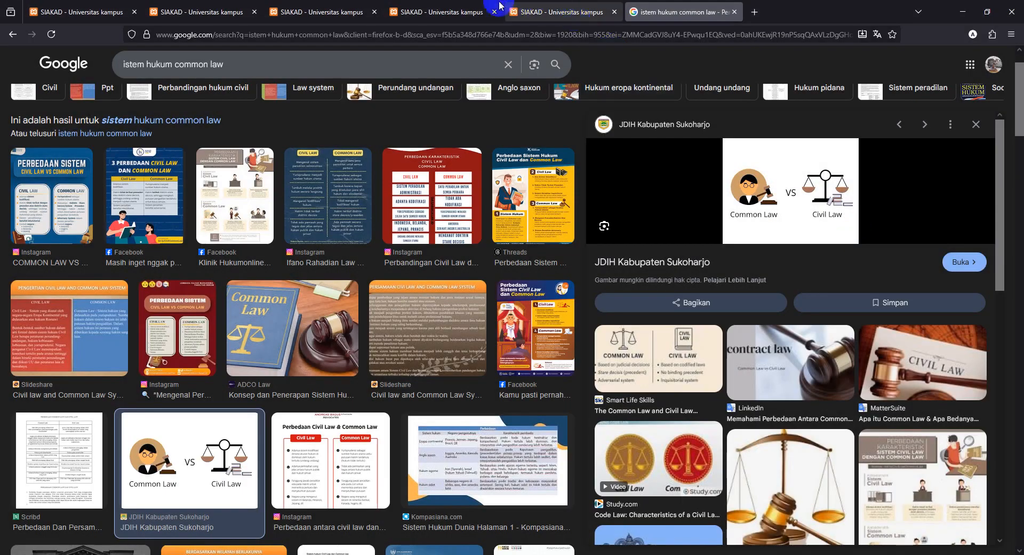
# Open the first essay question for editing in SIAKAD and paste the captured picture after its text.
pyautogui.click(421, 12)
pyautogui.click(539, 12)
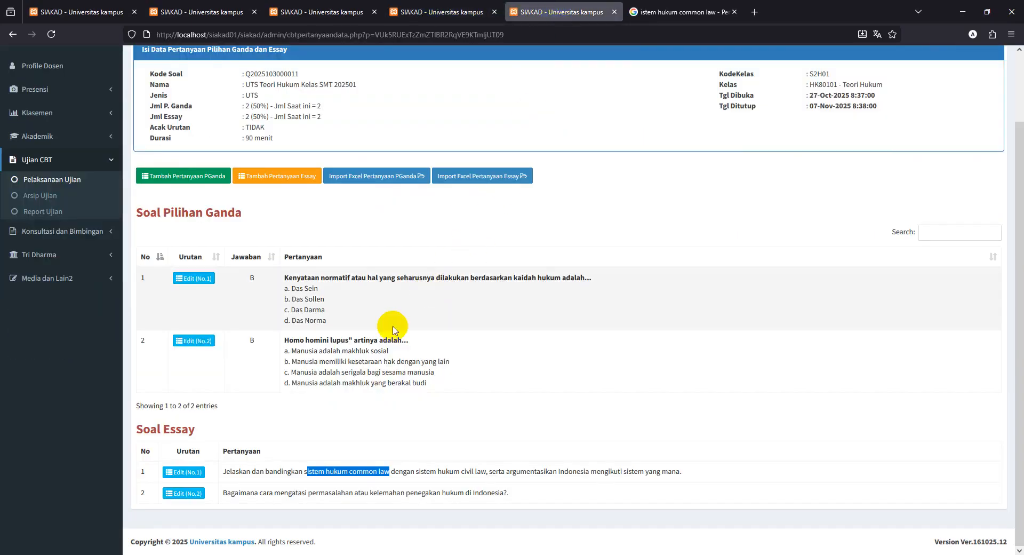
pyautogui.click(183, 472)
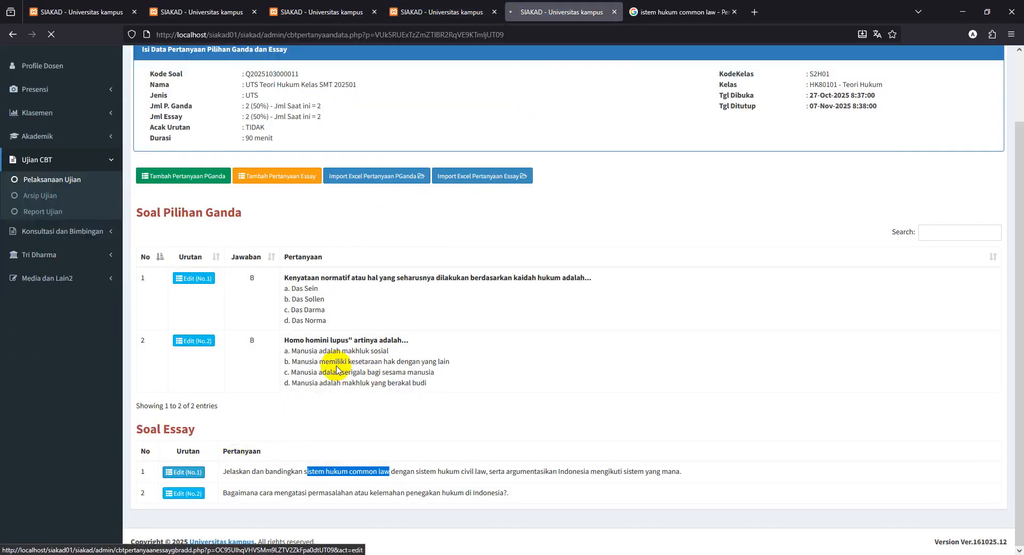
pyautogui.click(891, 256)
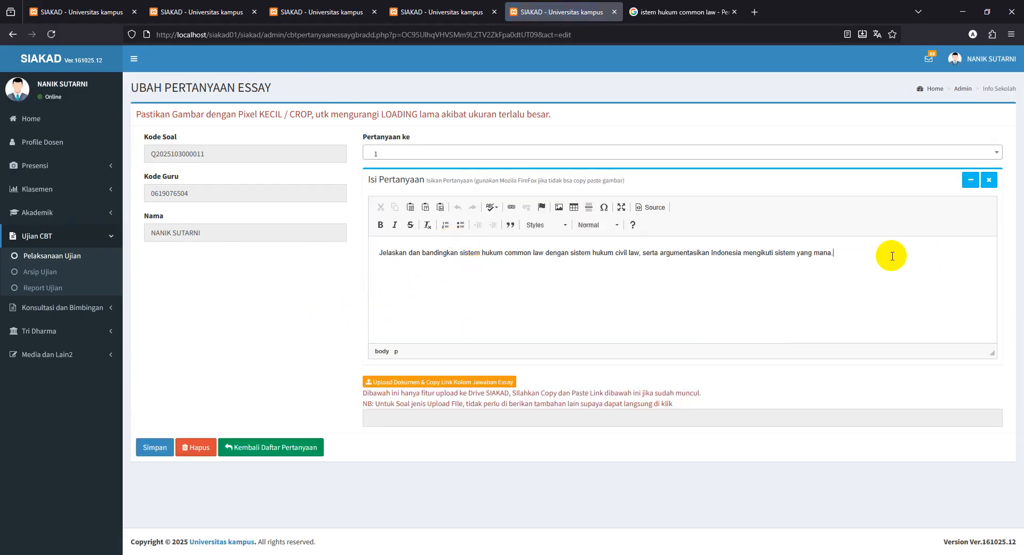
pyautogui.hotkey('ctrl', 'v')
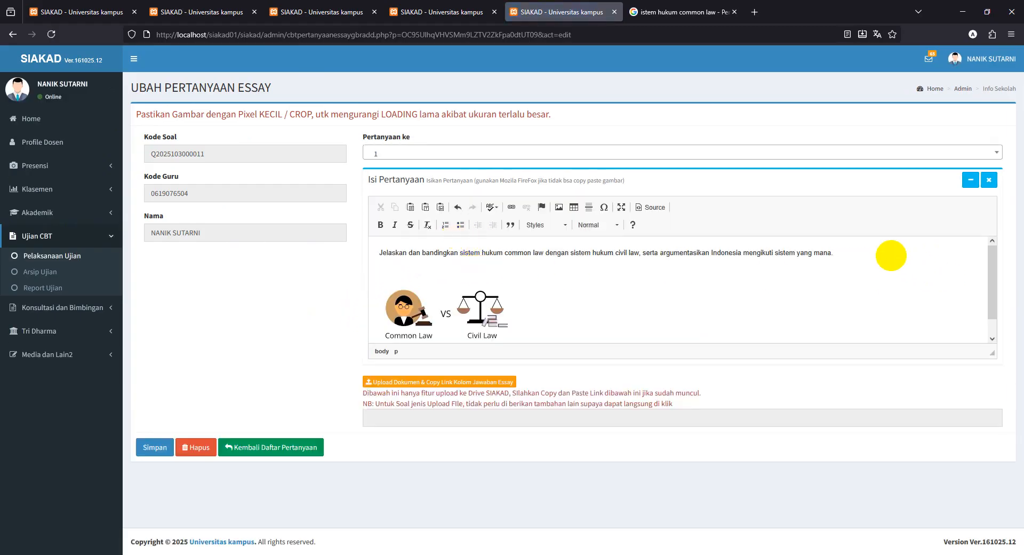
# Add the line "jelaskan gambar berikut" below the picture, save the first essay question and check it in the question list.
pyautogui.press('Return')
pyautogui.press('Return')
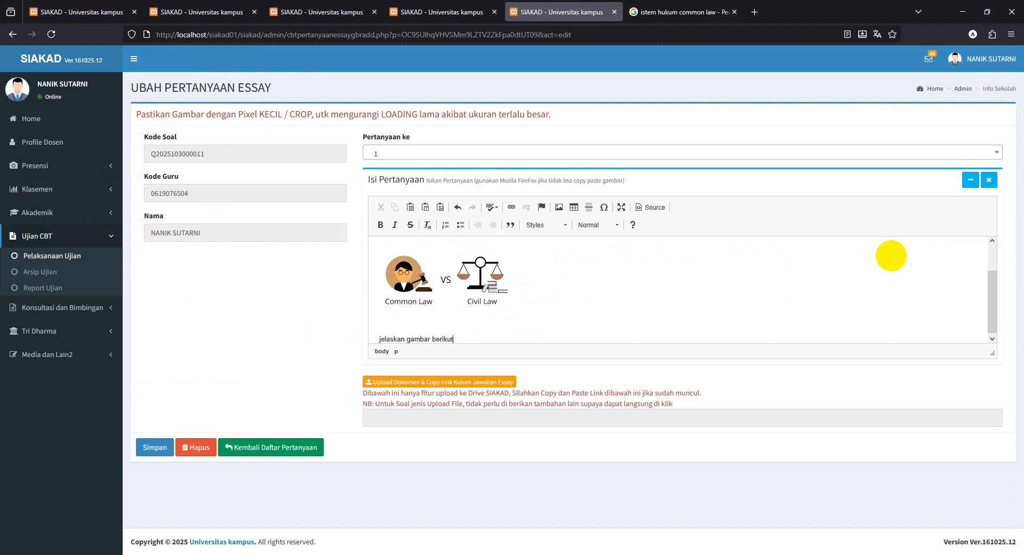
pyautogui.click(143, 447)
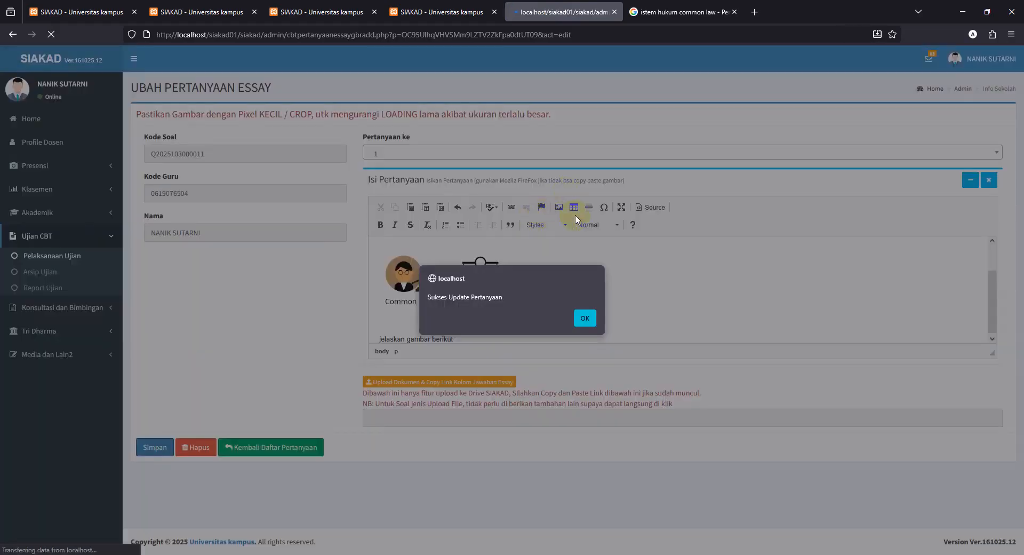
pyautogui.click(583, 318)
pyautogui.scroll(-5, 530, 304)
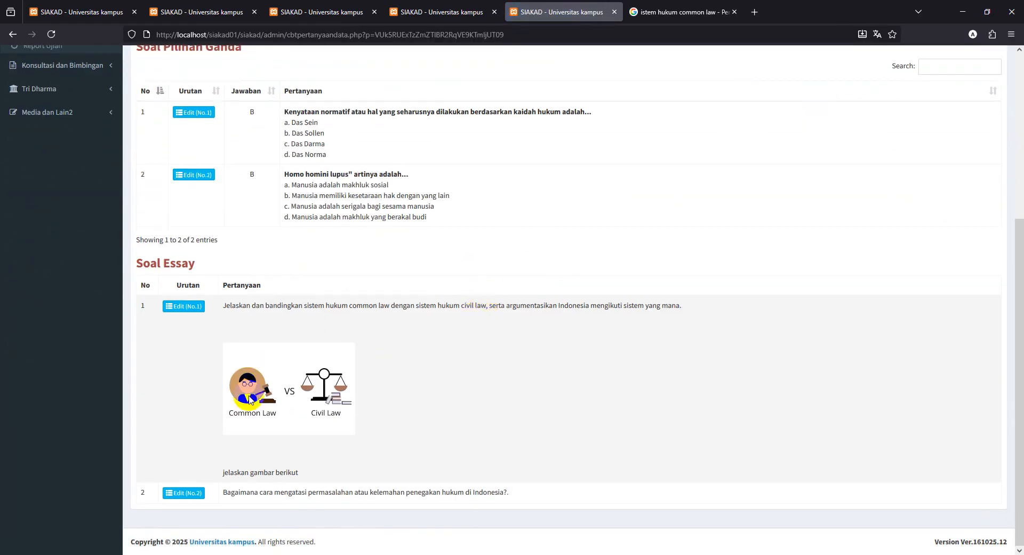
# Open the second essay question for editing, then return to the Google results for "contoh soal pilihan ganda Teori Hukum" and expand the AI summary.
pyautogui.moveTo(288, 496); pyautogui.dragTo(498, 493)
pyautogui.click(176, 493)
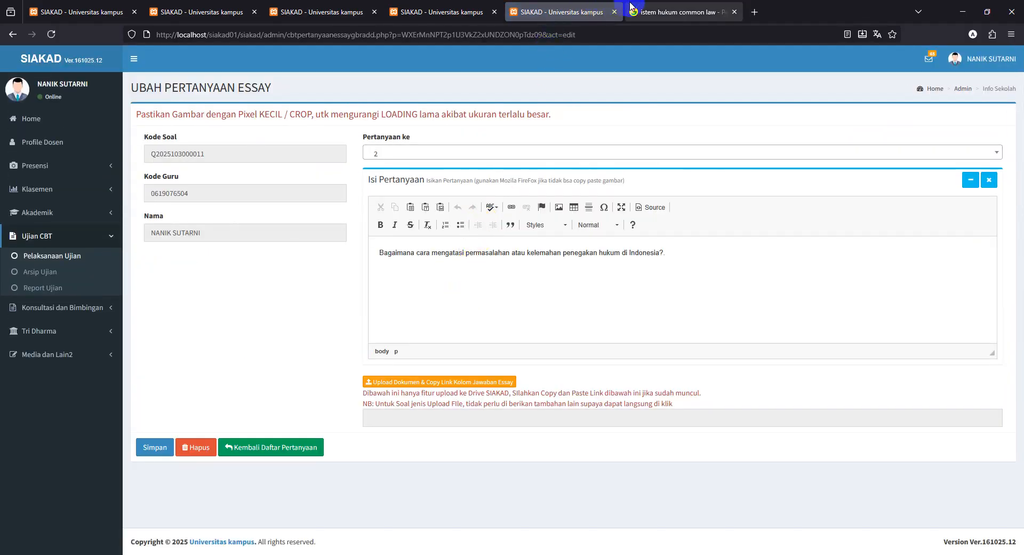
pyautogui.click(677, 11)
pyautogui.click(13, 35)
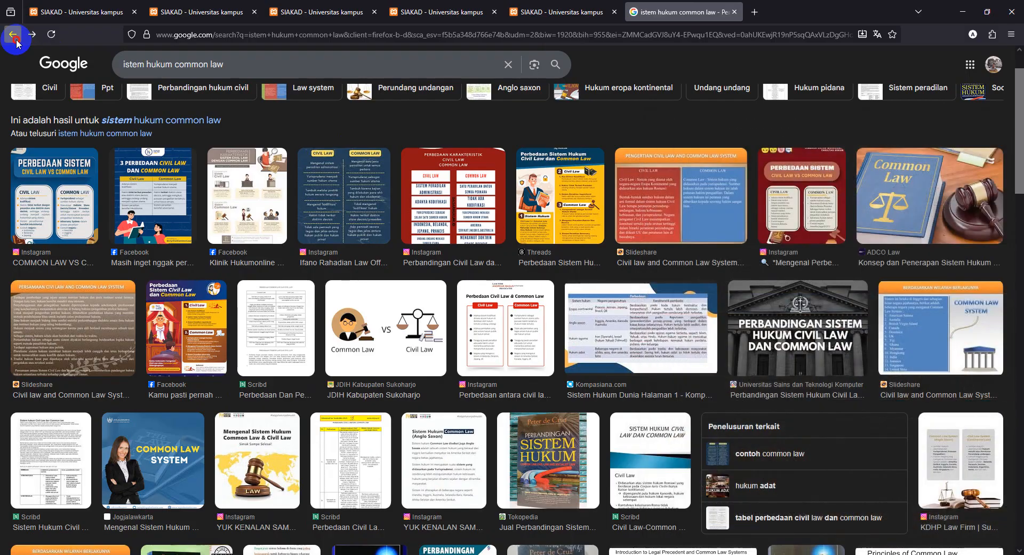
pyautogui.click(13, 35)
pyautogui.click(13, 36)
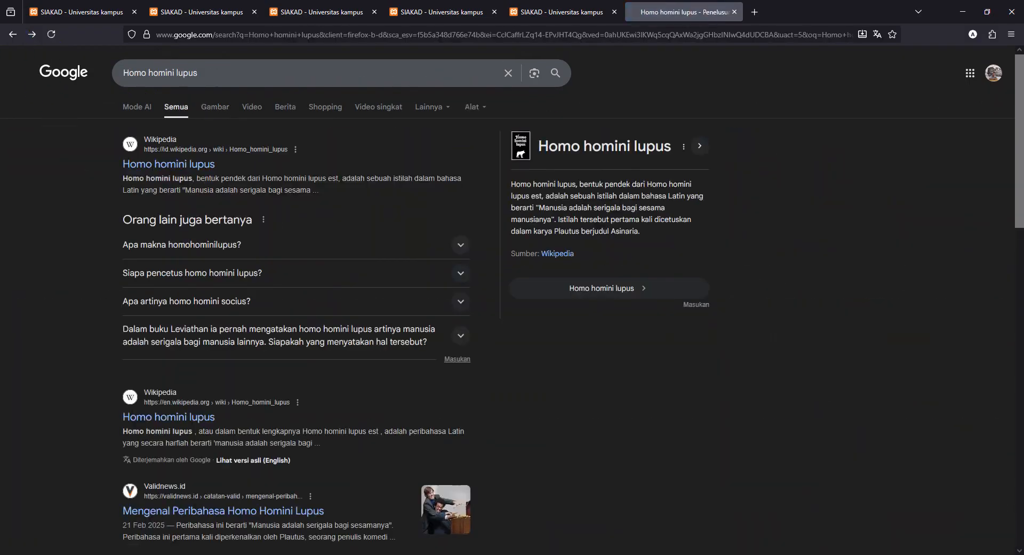
pyautogui.click(13, 34)
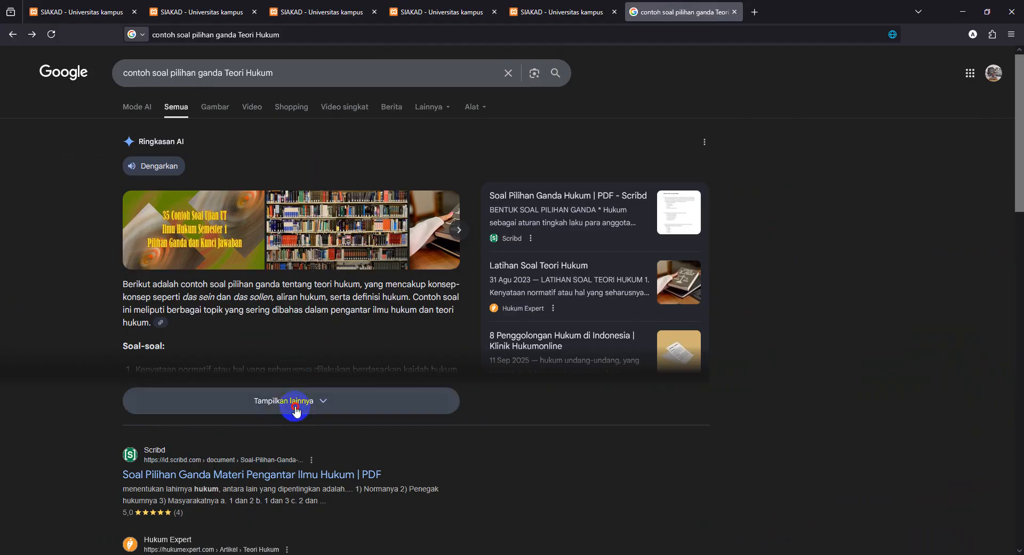
pyautogui.click(297, 411)
pyautogui.scroll(-4, 270, 334)
pyautogui.scroll(1, 121, 197)
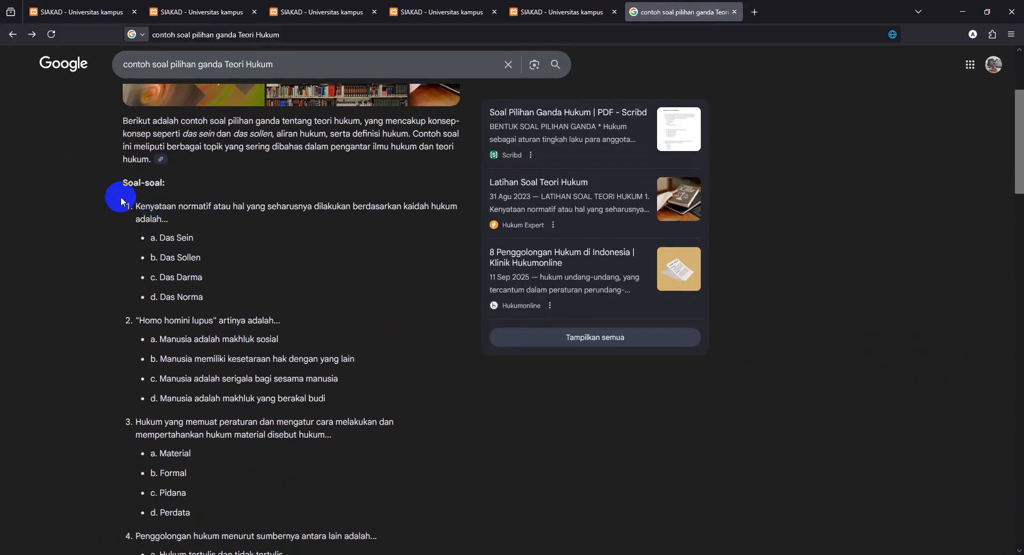
# Search Google for "contoh soal essay ganda Teori Hukum", expand the AI summary and copy its example essay questions.
pyautogui.click(158, 64)
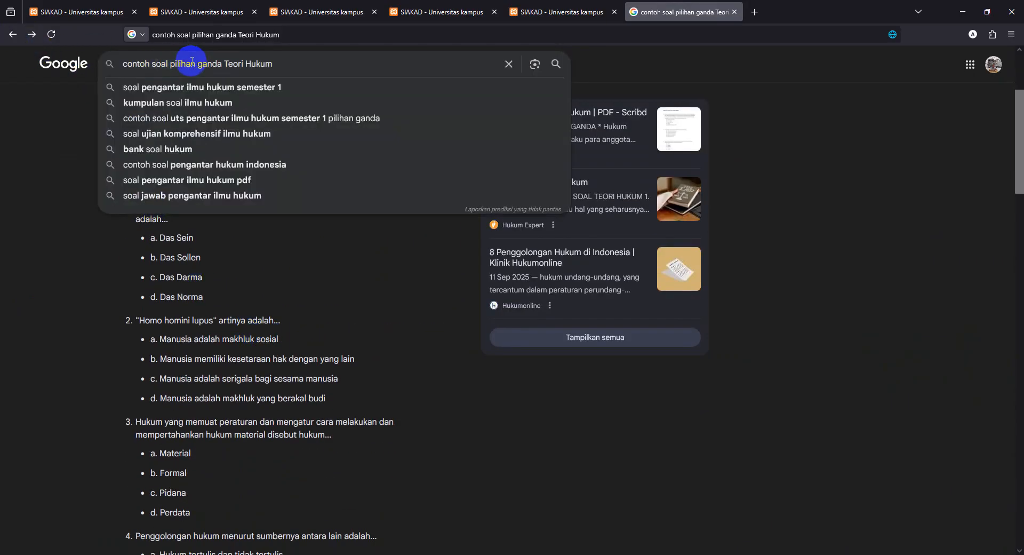
pyautogui.write('essay')
pyautogui.press('Return')
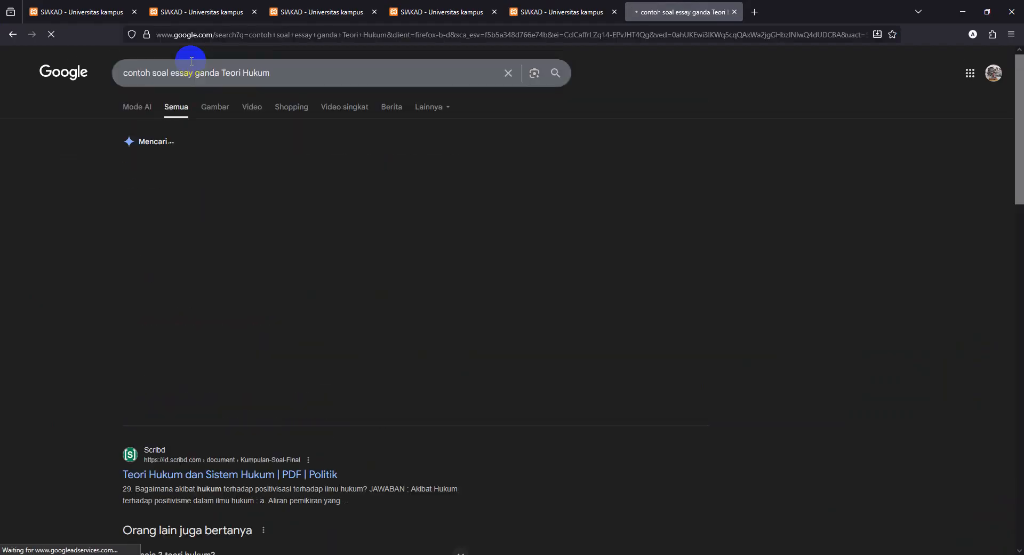
pyautogui.click(297, 398)
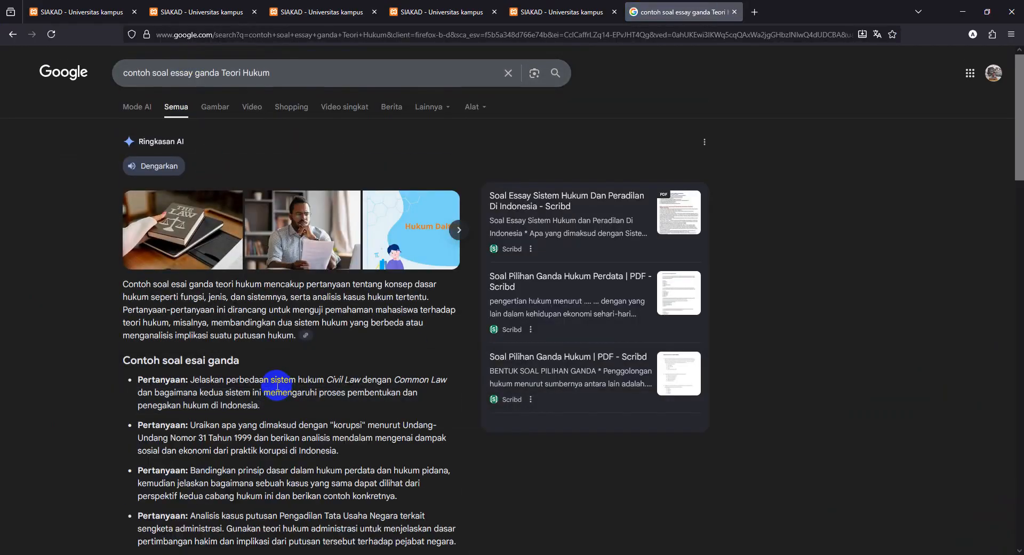
pyautogui.scroll(-3, 170, 203)
pyautogui.moveTo(122, 149); pyautogui.dragTo(346, 397)
# Replace the second essay question's text with "jelaskan dan jawab dari soal berikut, silahkan download".
pyautogui.click(541, 15)
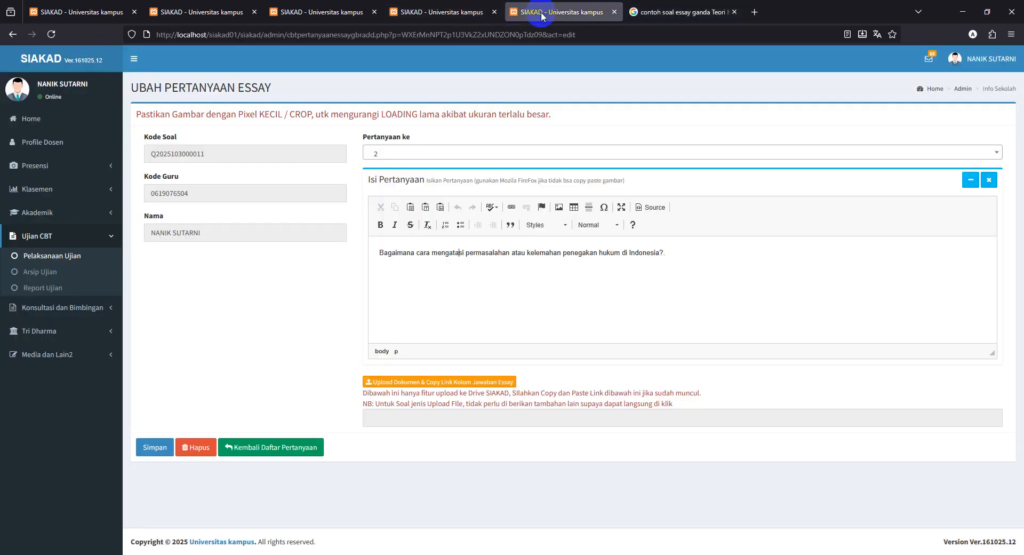
pyautogui.hotkey('ctrl', 'a')
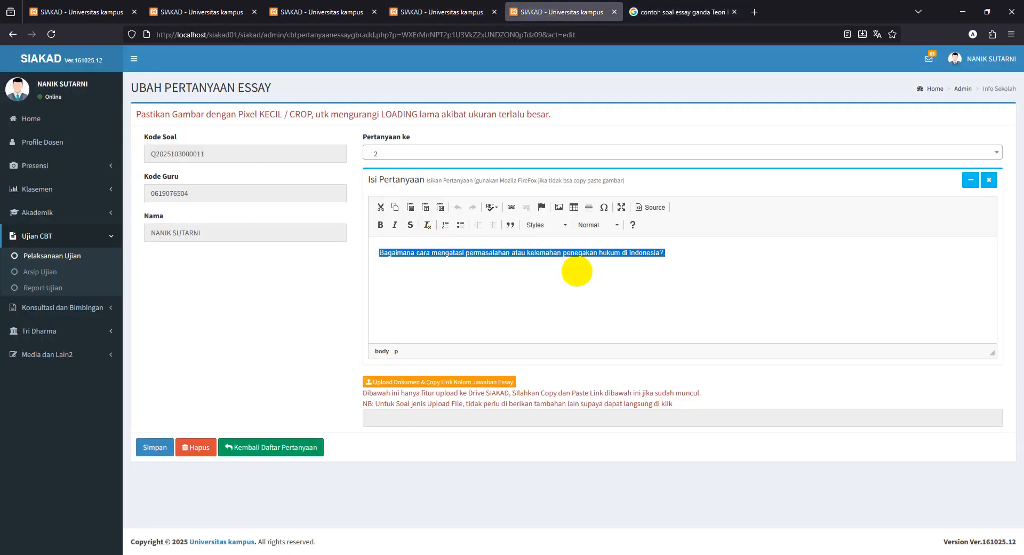
pyautogui.write('je')
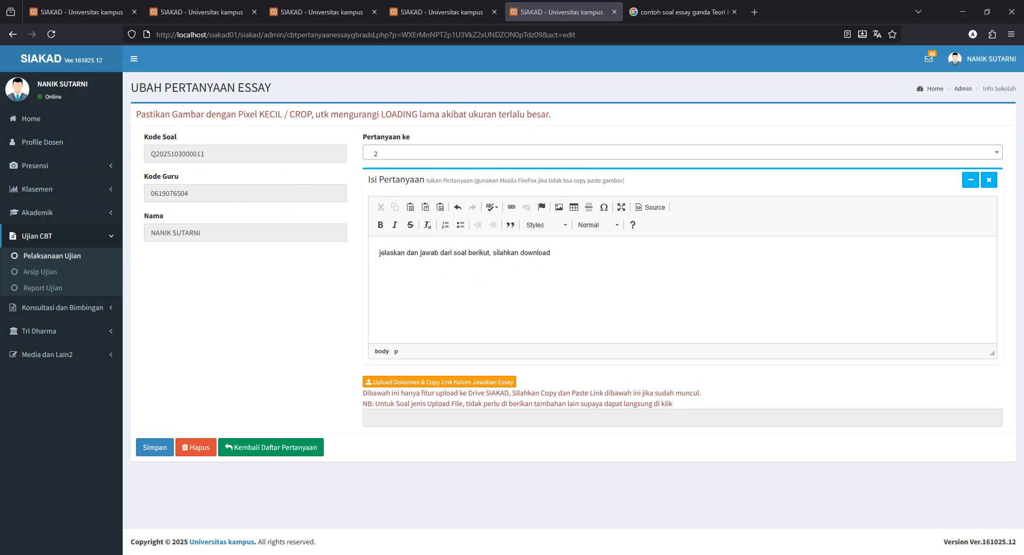
# Switch to the Word document and add the heading "SOAL UTS" above the pasted questions.
pyautogui.hotkey('alt', 'Tab')
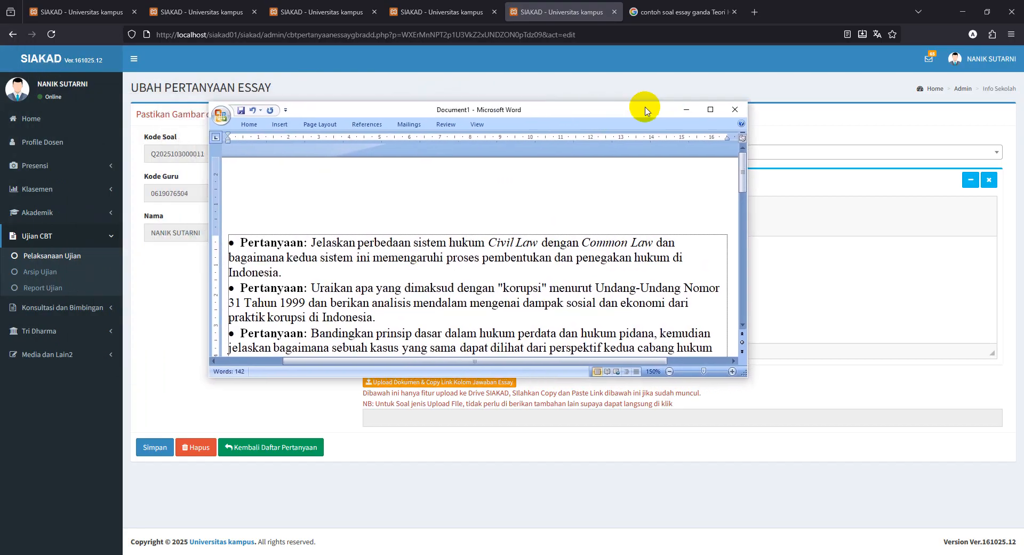
pyautogui.click(715, 107)
pyautogui.hotkey('ctrl', 'a')
pyautogui.press('Up')
pyautogui.press('Return')
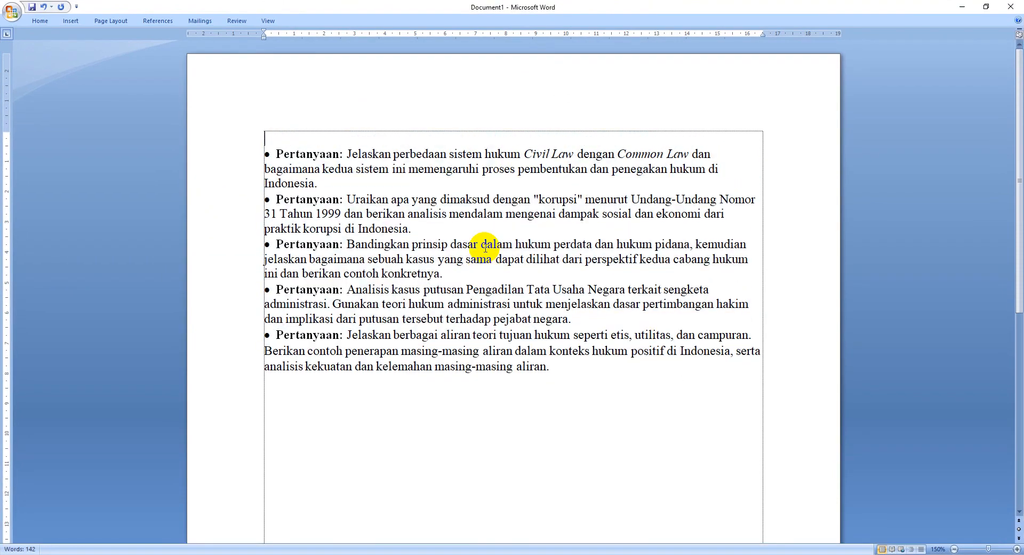
pyautogui.write('SOAL UTS')
pyautogui.press('Return')
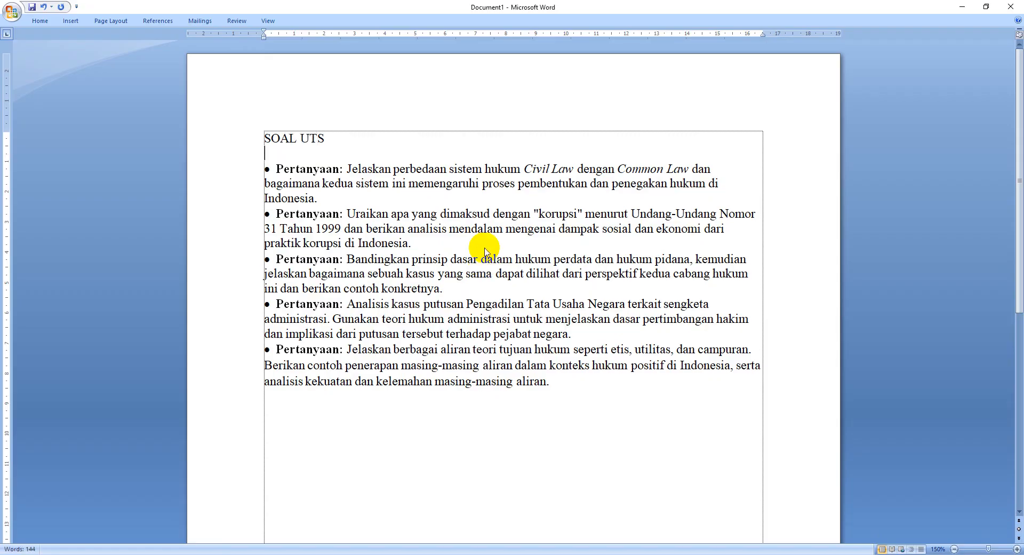
# Print the Word document to a PDF named "contoh file" on the Desktop.
pyautogui.hotkey('ctrl', 's')
pyautogui.click(325, 253)
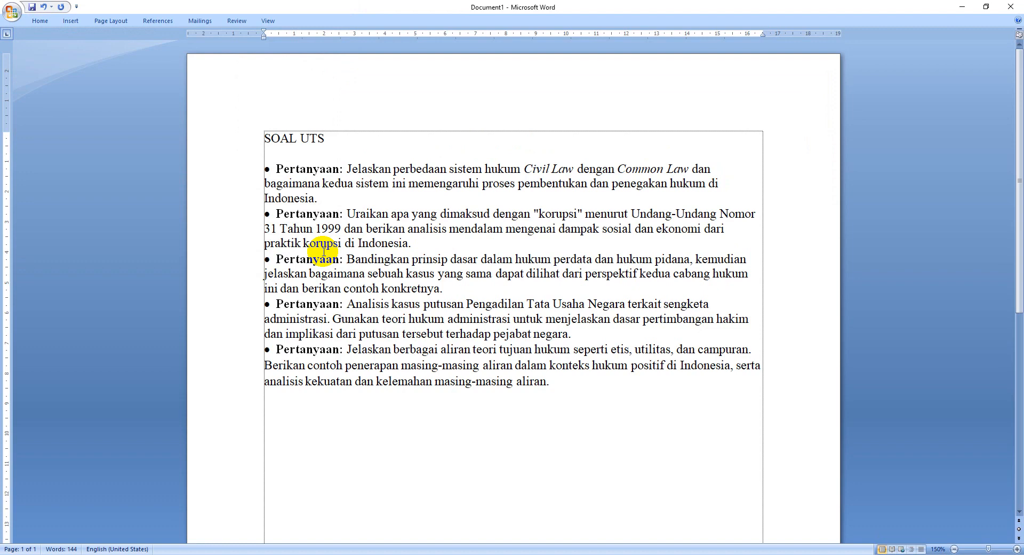
pyautogui.hotkey('ctrl', 'p')
pyautogui.click(674, 293)
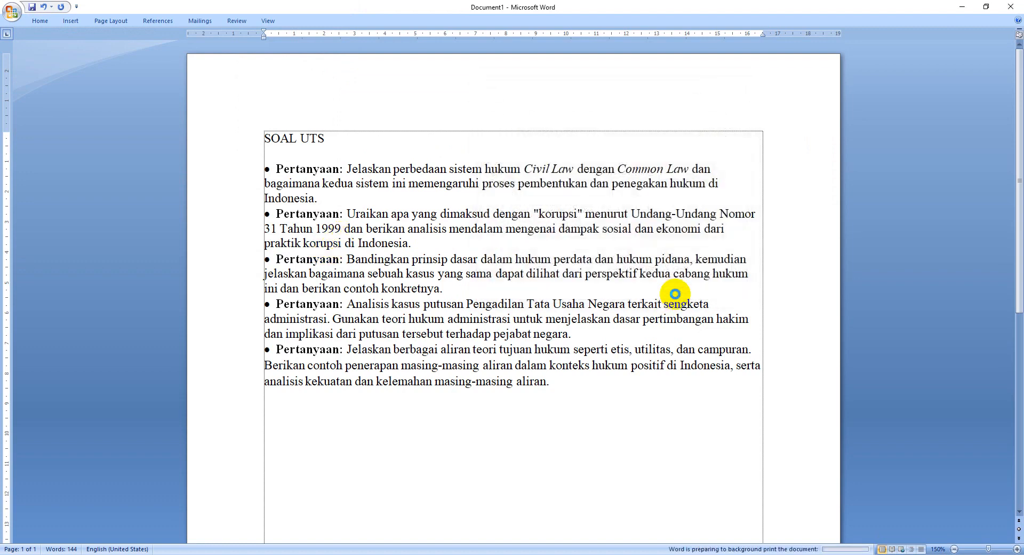
pyautogui.click(48, 88)
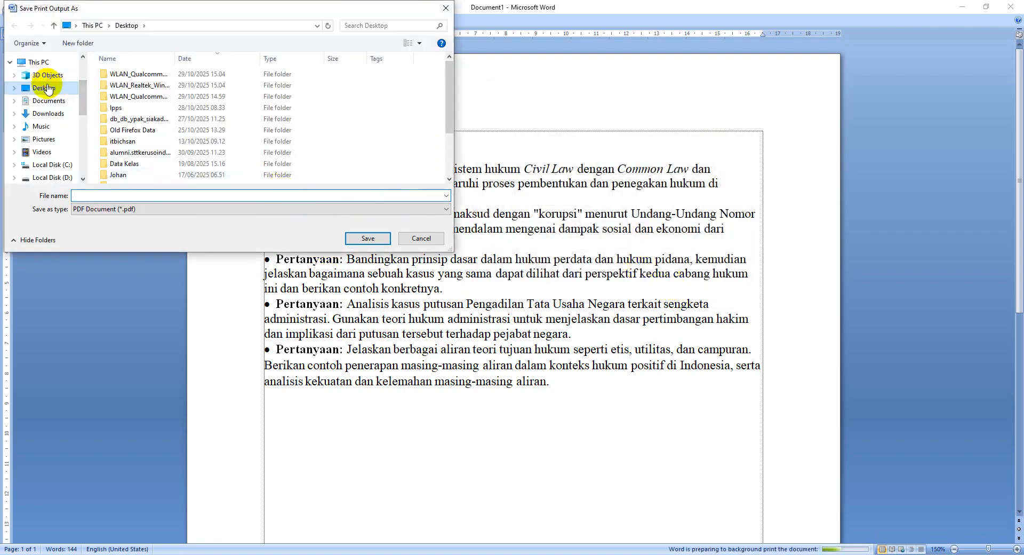
pyautogui.click(195, 205)
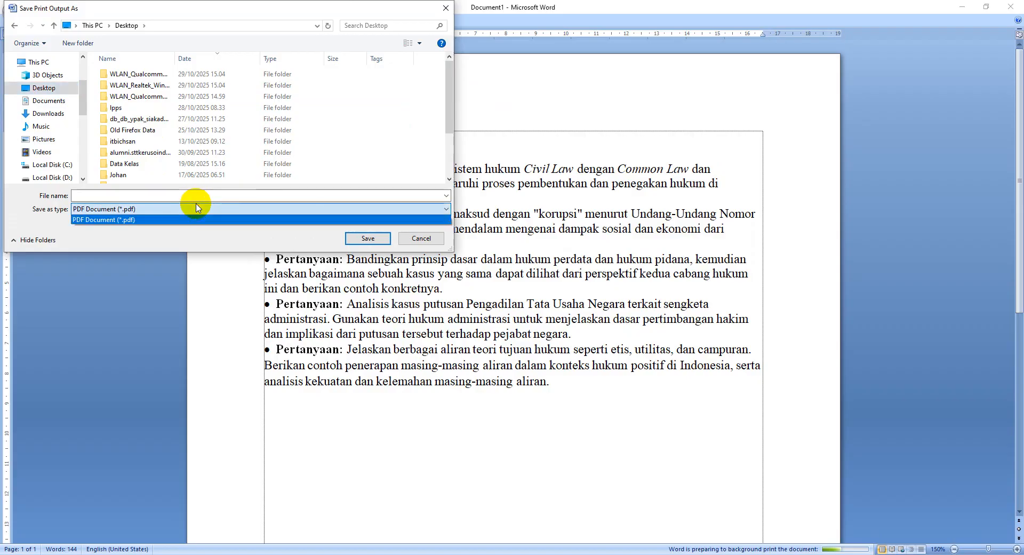
pyautogui.click(196, 207)
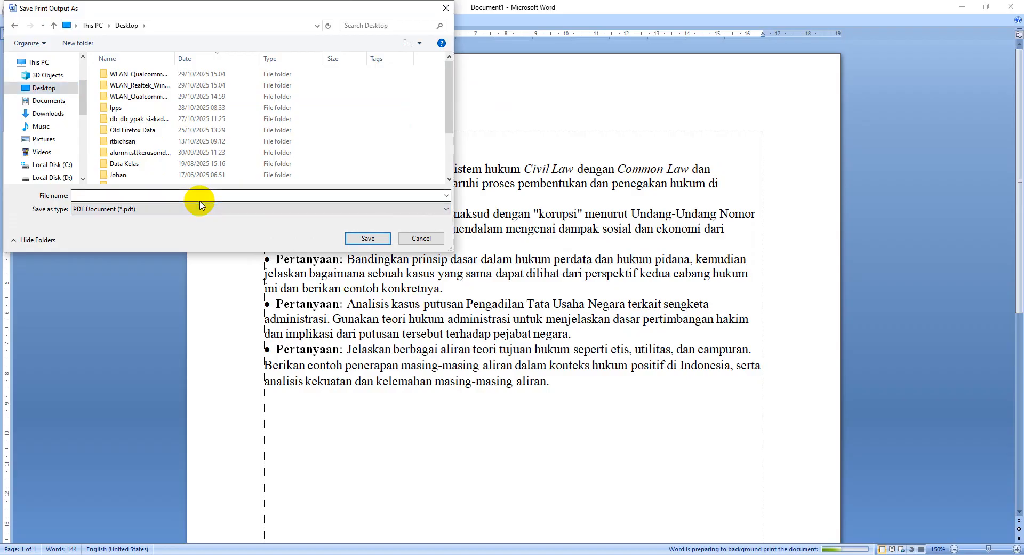
pyautogui.click(206, 196)
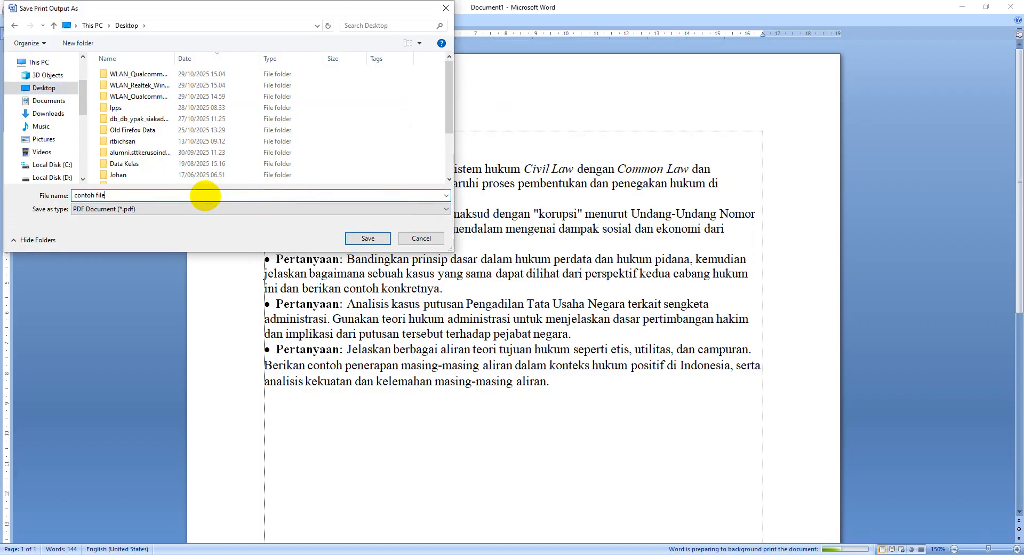
pyautogui.press('Return')
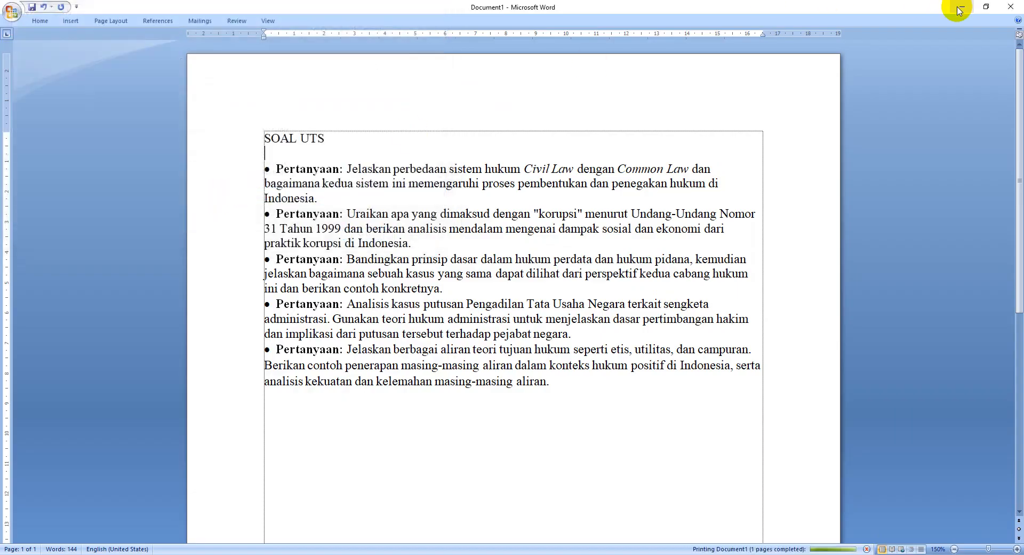
# Return to the second essay question in SIAKAD and upload contoh file.pdf from the Desktop as its document.
pyautogui.click(961, 7)
pyautogui.click(442, 382)
pyautogui.click(385, 125)
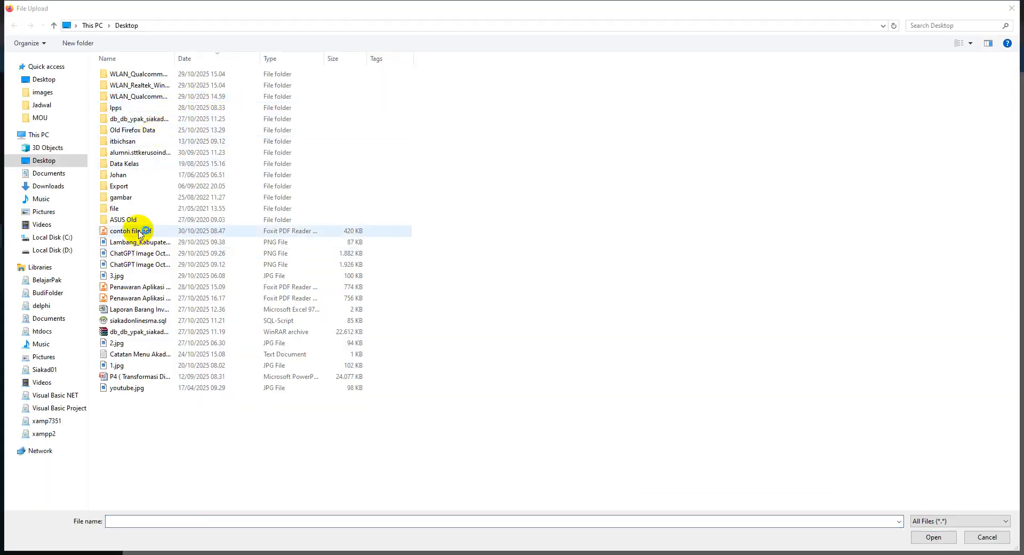
pyautogui.doubleClick(140, 232)
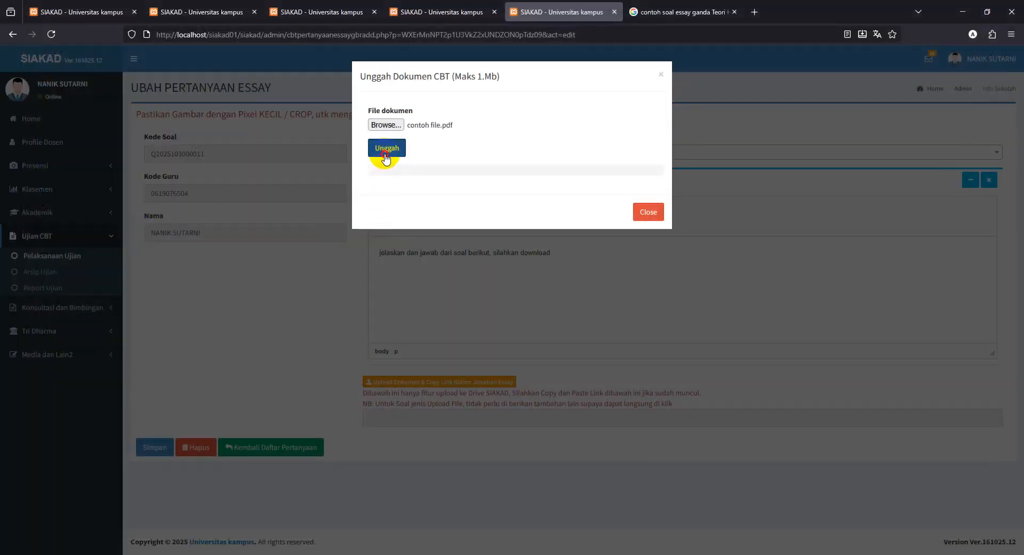
pyautogui.click(386, 149)
pyautogui.click(648, 212)
# Copy the uploaded document's link and paste it on a new line below the second essay question's text.
pyautogui.moveTo(682, 417); pyautogui.dragTo(703, 394)
pyautogui.click(366, 395)
pyautogui.click(584, 255)
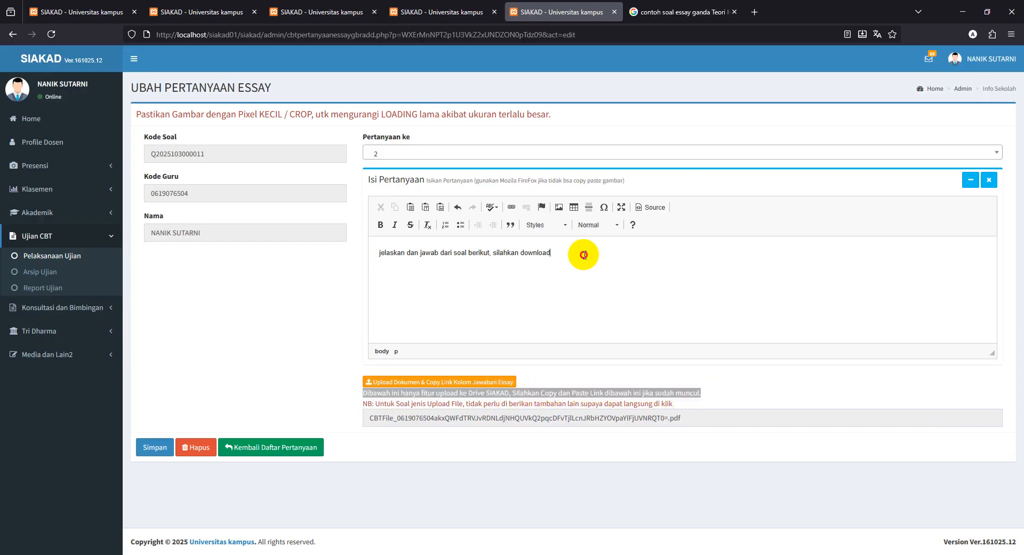
pyautogui.press('Return')
pyautogui.hotkey('ctrl', 'v')
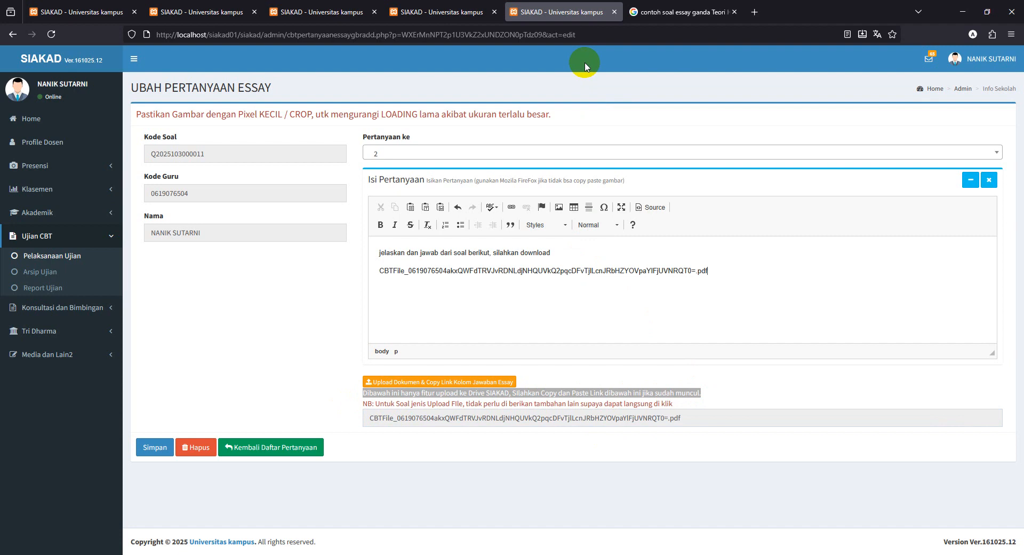
# Add the line "jawabnya wajin di upload juga. ke CBT soal siakad" below the document link and save the question.
pyautogui.click(729, 275)
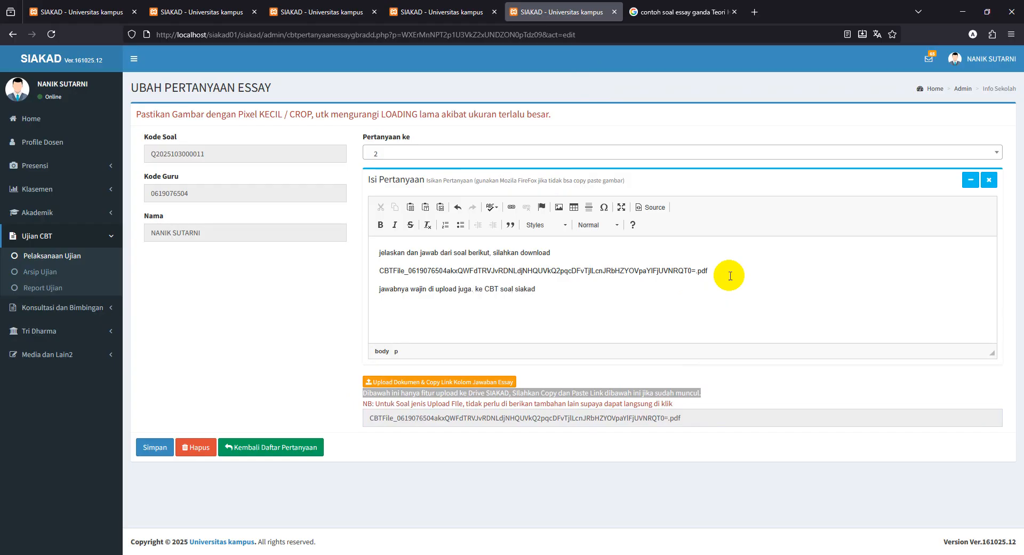
pyautogui.click(153, 446)
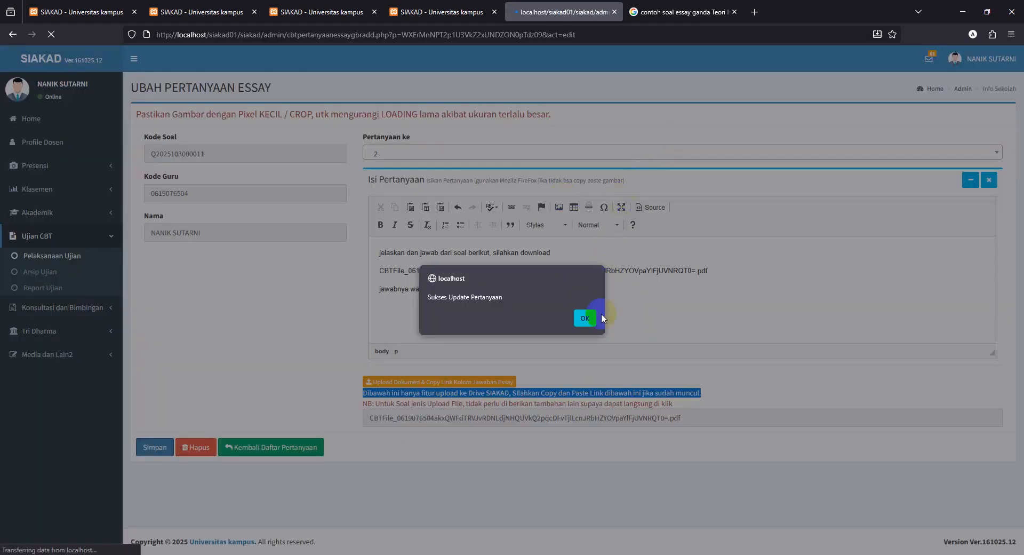
pyautogui.click(598, 316)
# Check the second essay question in the list by opening its downloadable document, then close the document and the Google results.
pyautogui.scroll(-7, 572, 326)
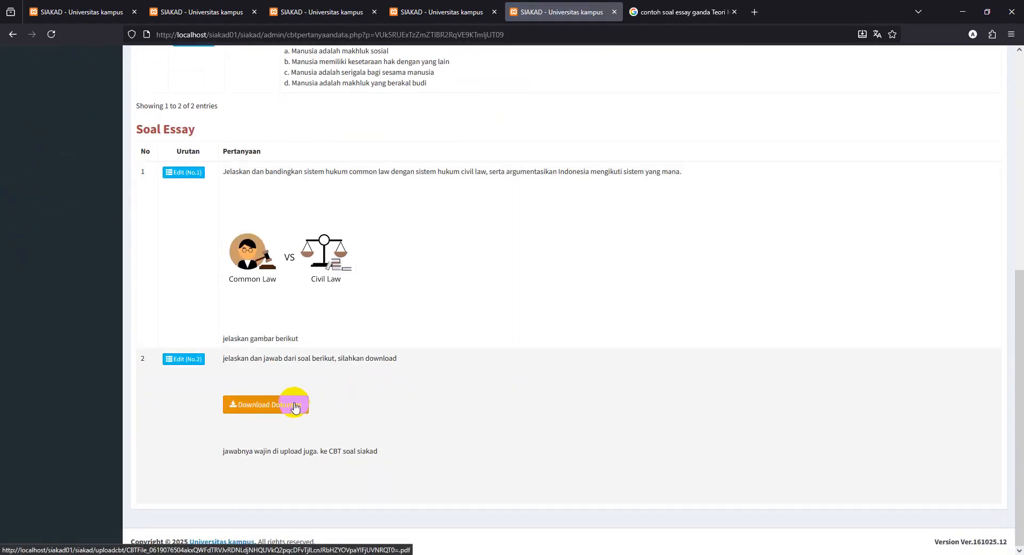
pyautogui.click(293, 404)
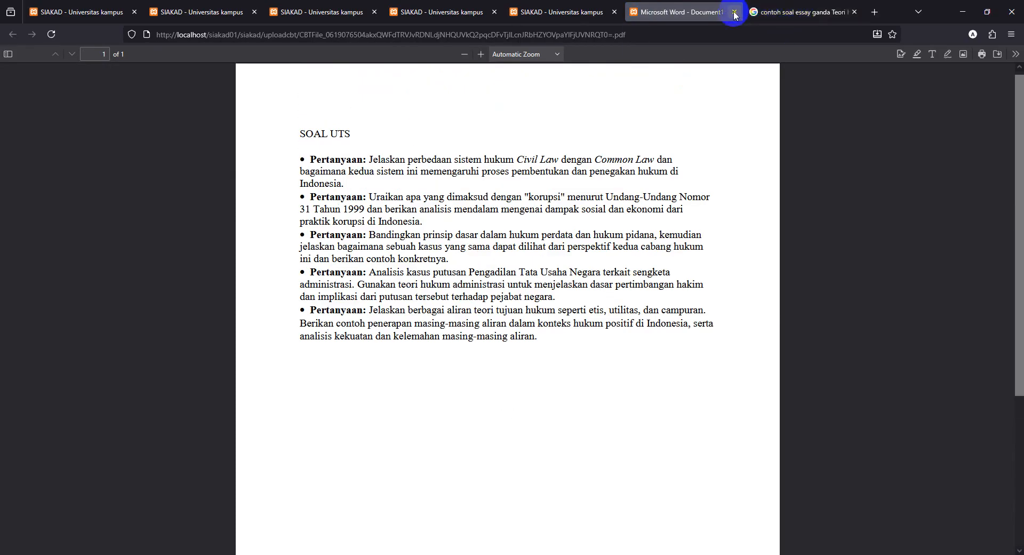
pyautogui.click(737, 13)
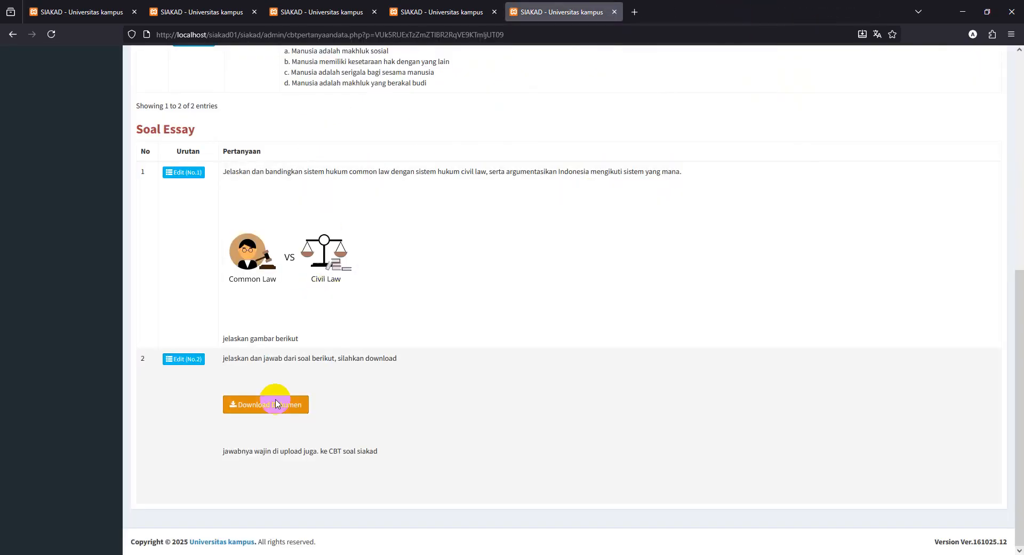
pyautogui.scroll(7, 300, 320)
pyautogui.scroll(-5, 300, 322)
pyautogui.scroll(5, 299, 322)
# Open the student attendance page for the HK80101 Teori Hukum class and copy the first student's ID number.
pyautogui.click(434, 16)
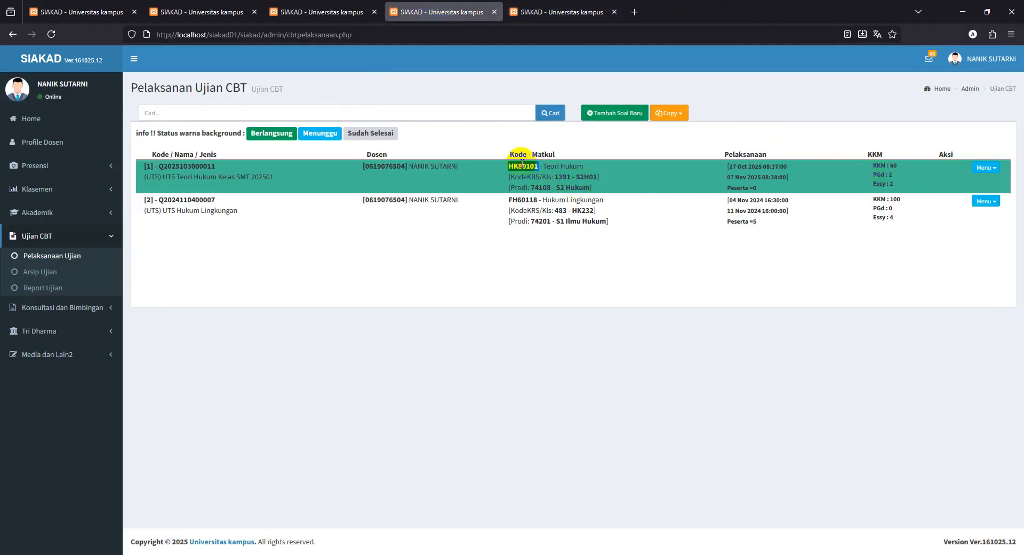
pyautogui.click(288, 19)
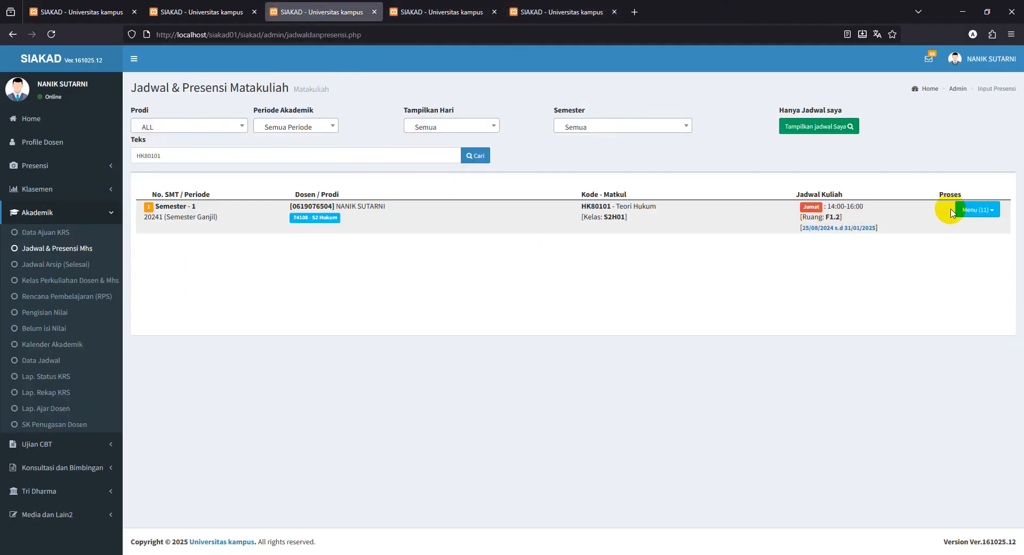
pyautogui.click(968, 211)
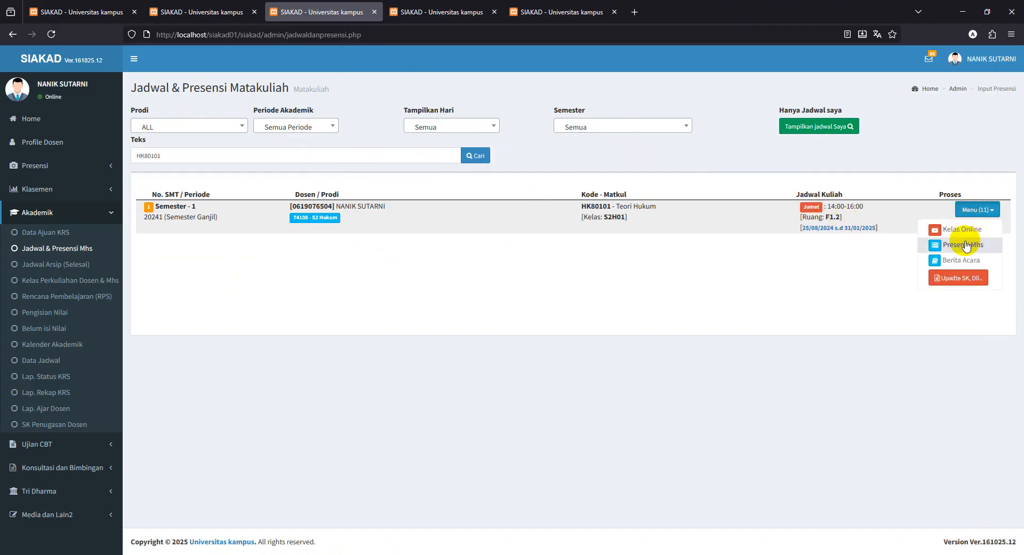
pyautogui.click(966, 245)
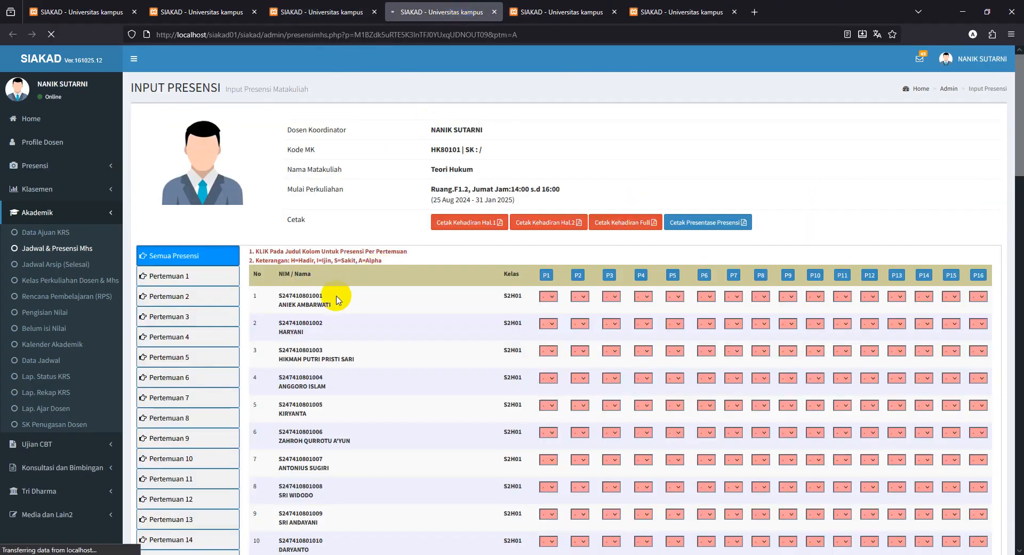
pyautogui.doubleClick(372, 296)
pyautogui.hotkey('ctrl', 'c')
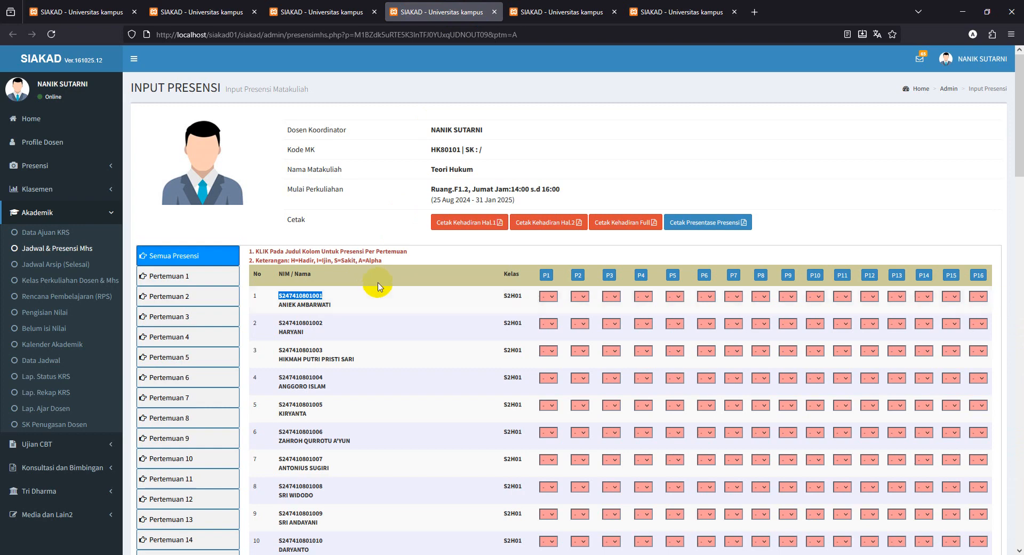
# Log the system operator back in from the Login As User page, closing the extra operator home page.
pyautogui.moveTo(93, 20)
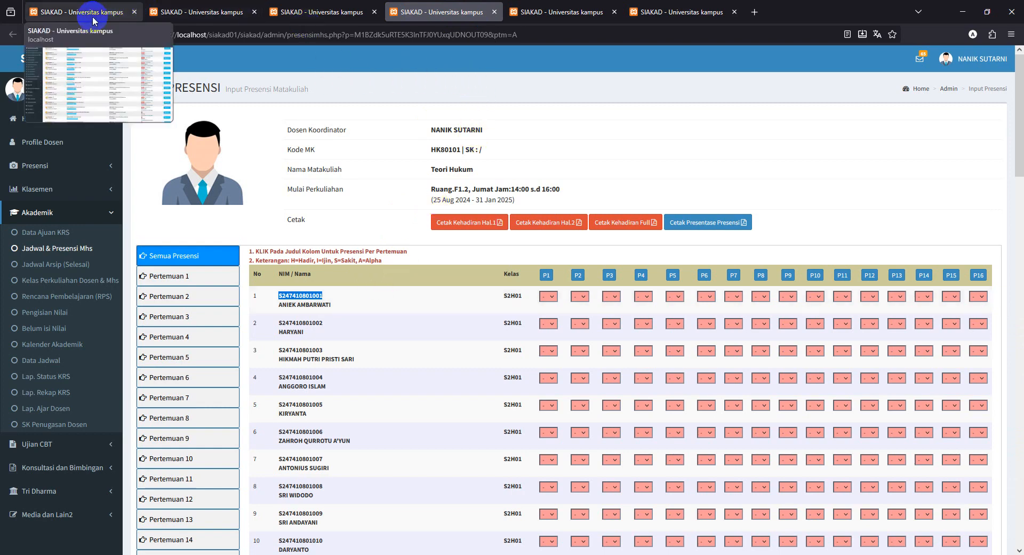
pyautogui.click(181, 13)
pyautogui.click(205, 147)
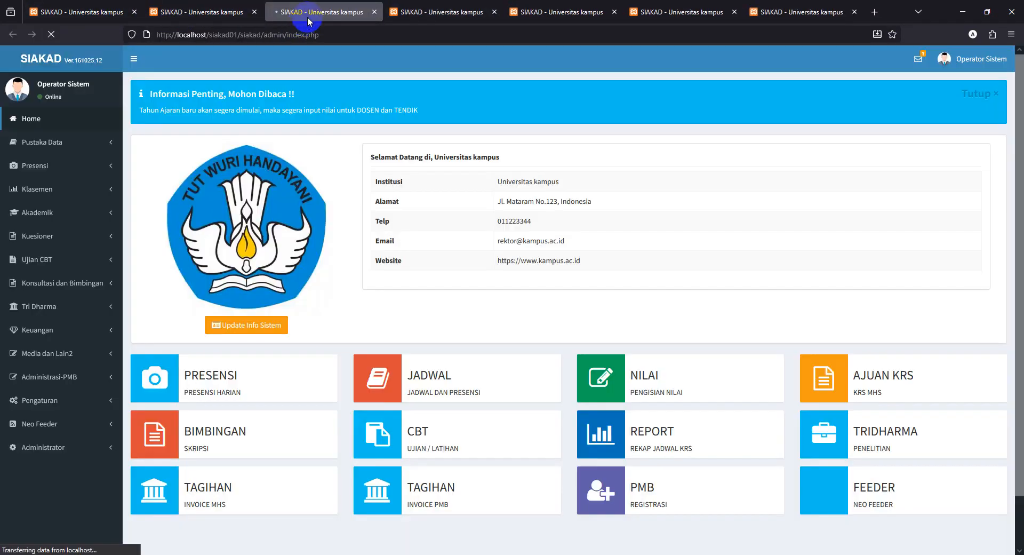
pyautogui.click(375, 12)
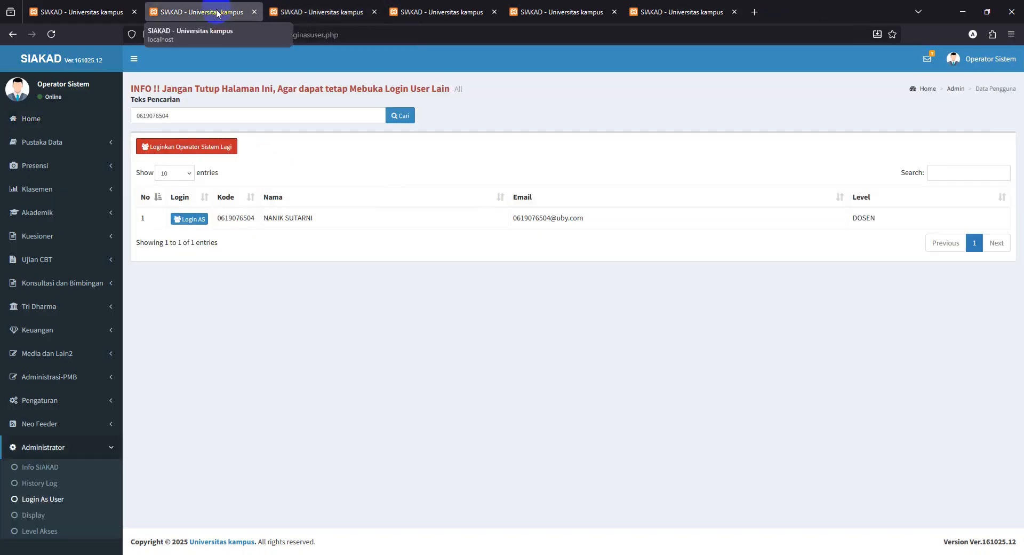
# Search the user list for the copied student number and log in as that student.
pyautogui.doubleClick(242, 118)
pyautogui.hotkey('ctrl', 'v')
pyautogui.click(410, 116)
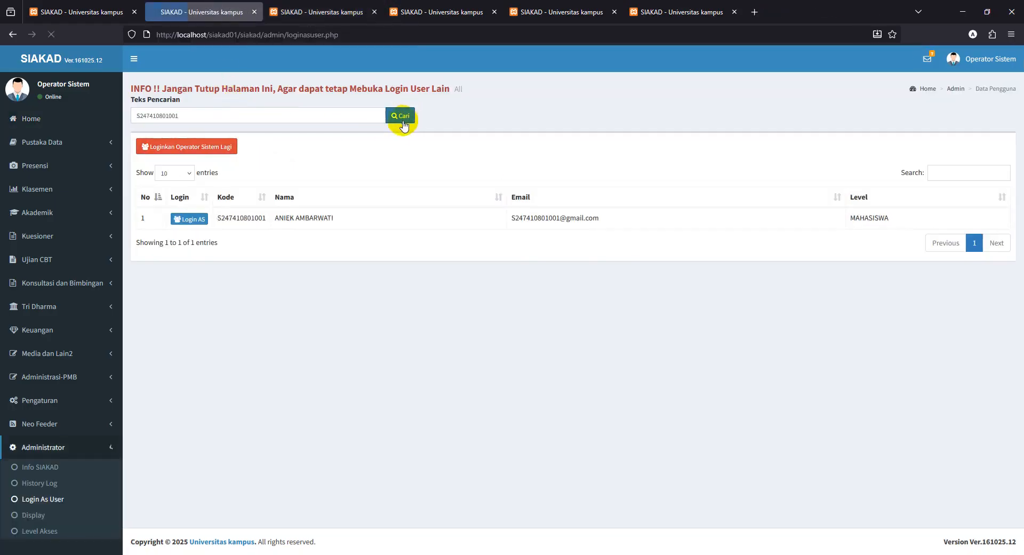
pyautogui.click(189, 219)
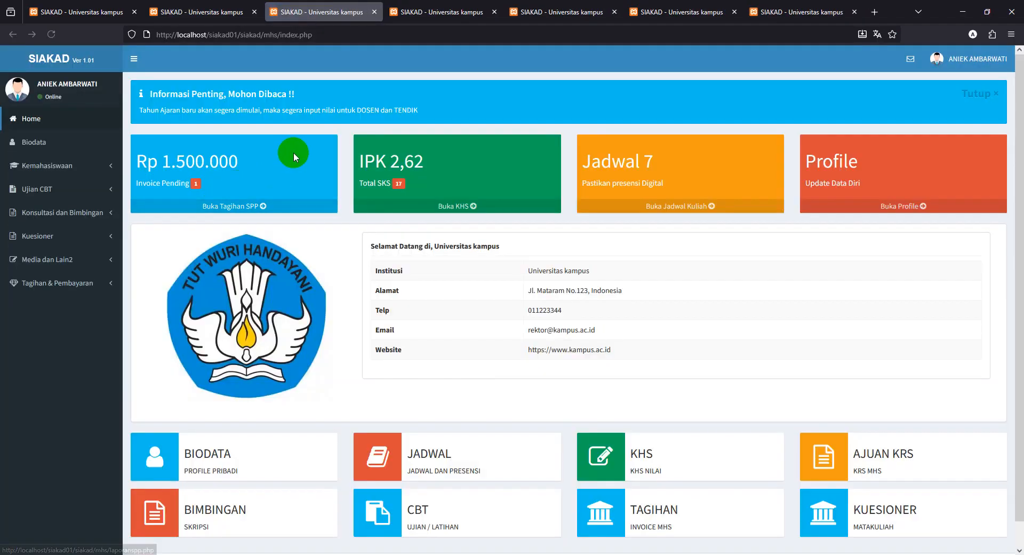
# Open the student's class schedule and attendance page, dismiss the notice and return to the student home page.
pyautogui.scroll(-1, 376, 227)
pyautogui.click(385, 438)
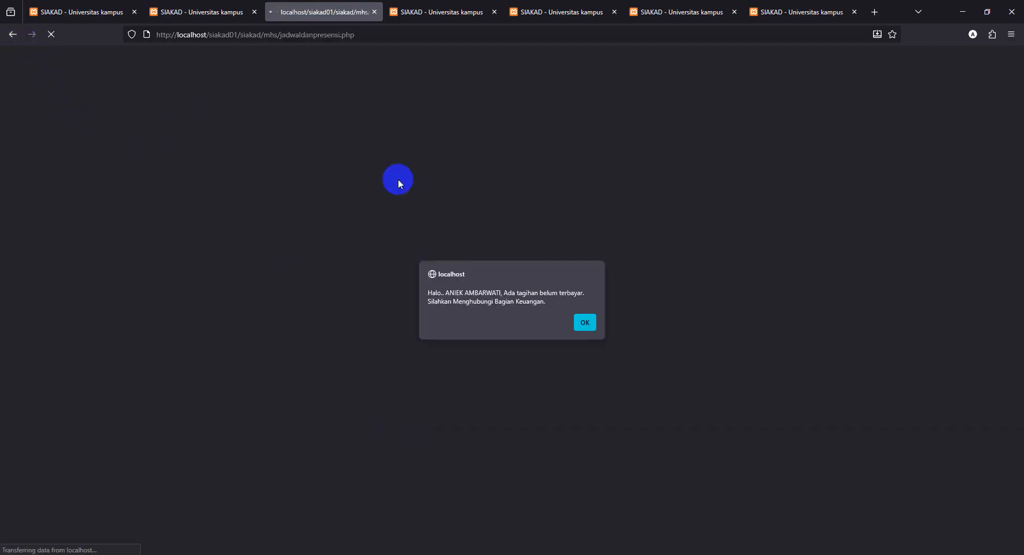
pyautogui.click(583, 323)
pyautogui.click(30, 54)
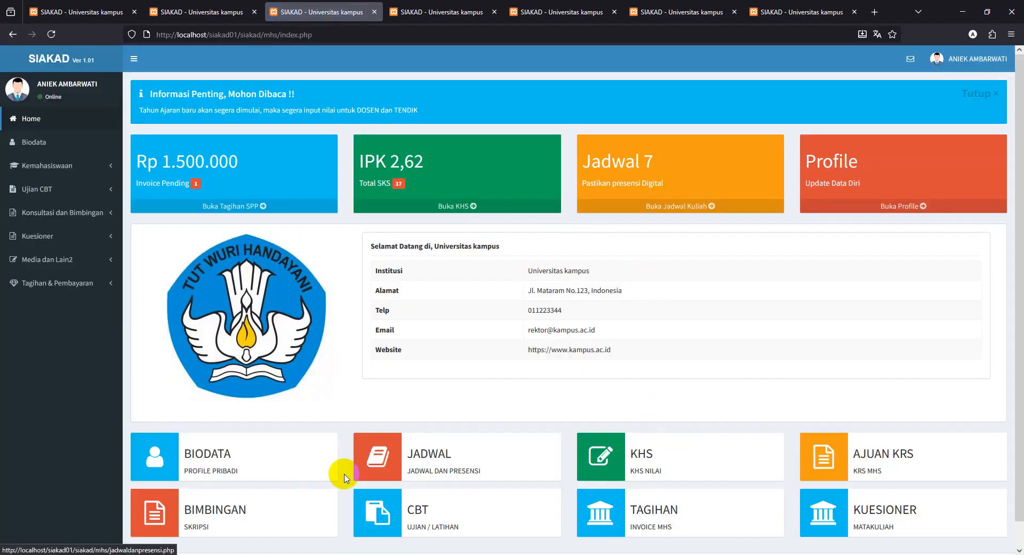
# Open the student's CBT exams, join the Teori Hukum UTS test and accept the rules to start it.
pyautogui.click(448, 510)
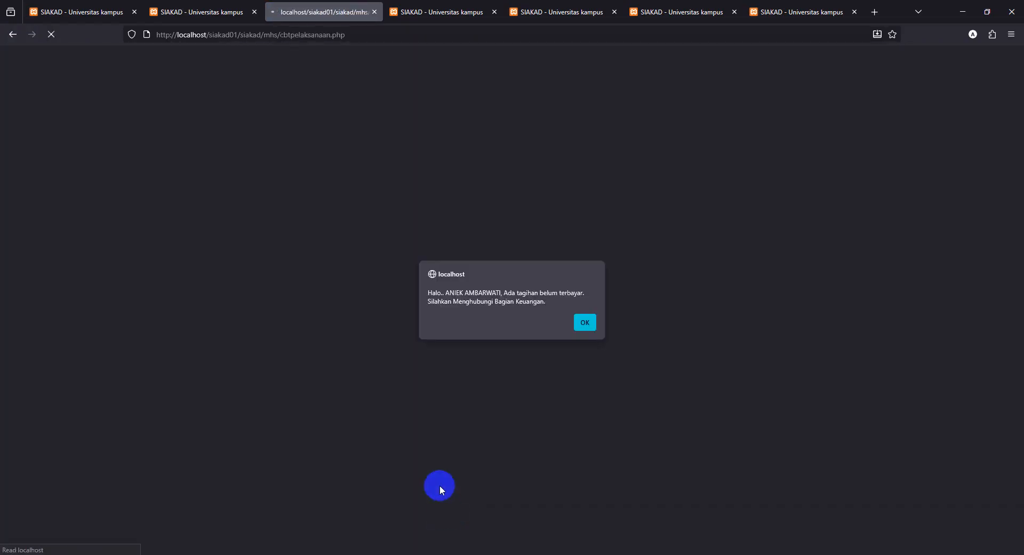
pyautogui.click(585, 323)
pyautogui.click(989, 178)
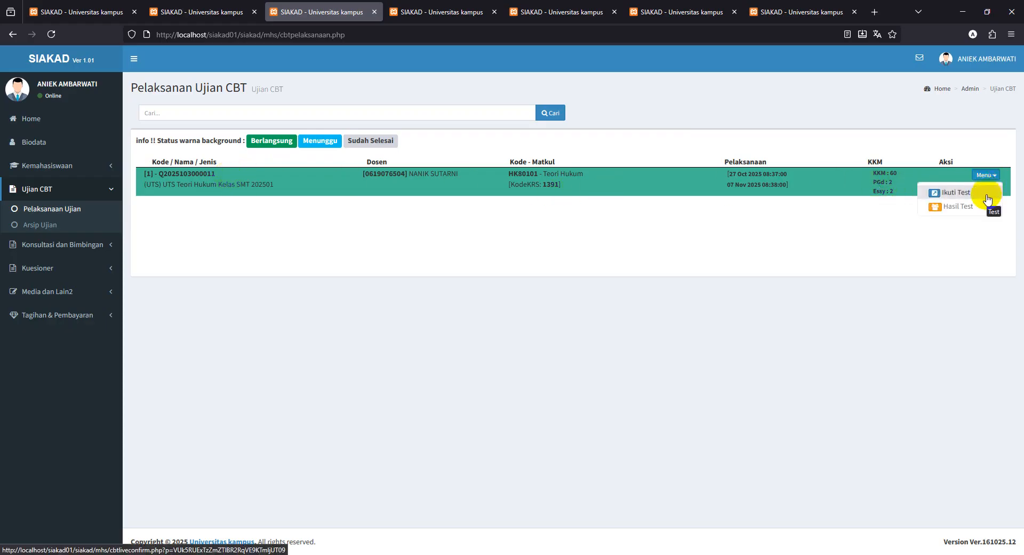
pyautogui.click(987, 199)
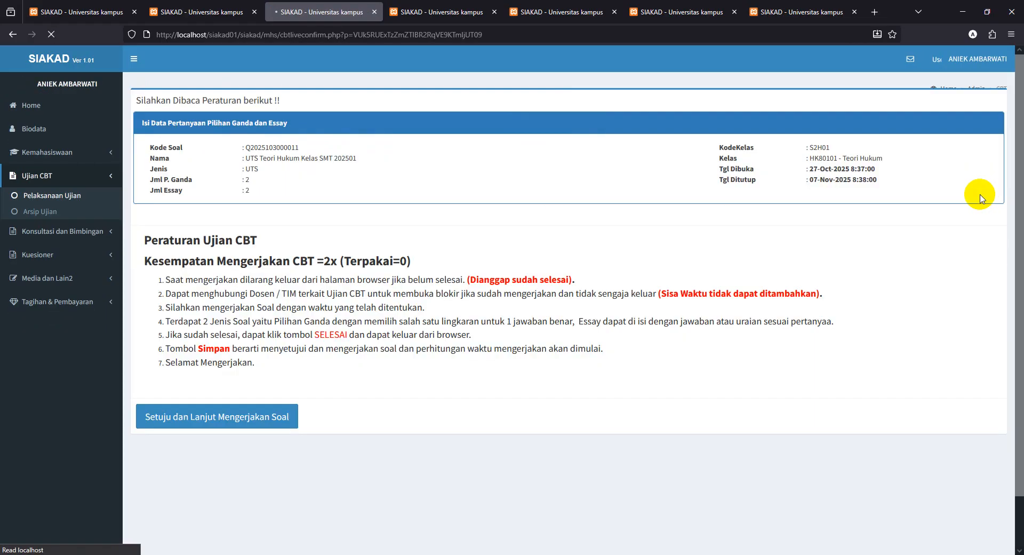
pyautogui.click(281, 416)
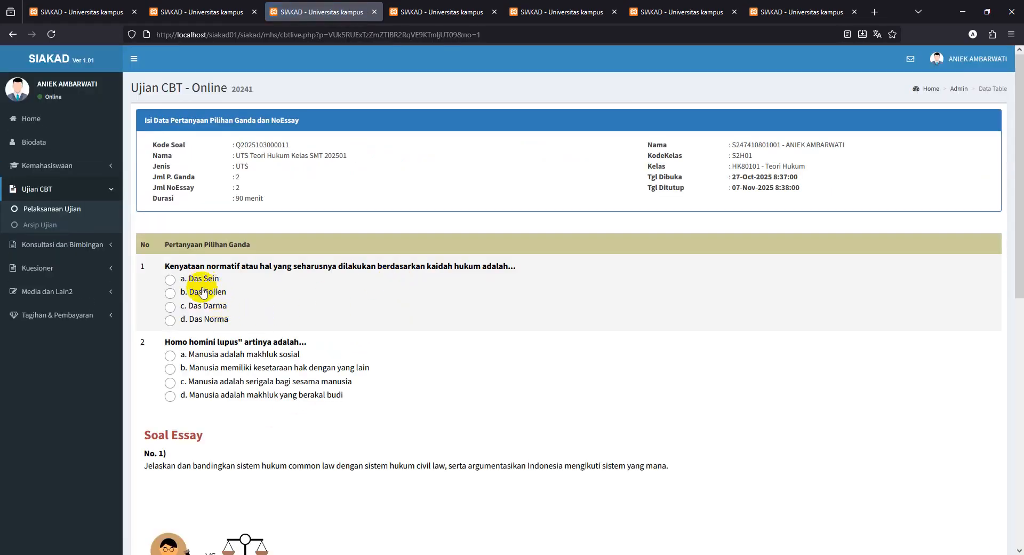
# Answer question 1 with "Das Sollen", question 2 with "Manusia memiliki kesetaraan hak dengan yang lain", and enter "ok" for both essays.
pyautogui.click(171, 294)
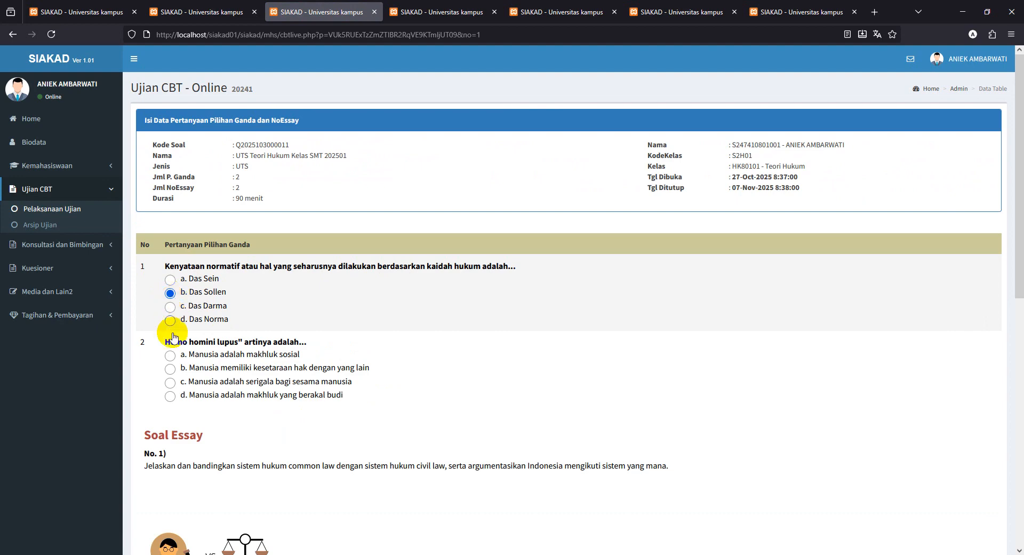
pyautogui.click(170, 367)
pyautogui.scroll(-5, 206, 374)
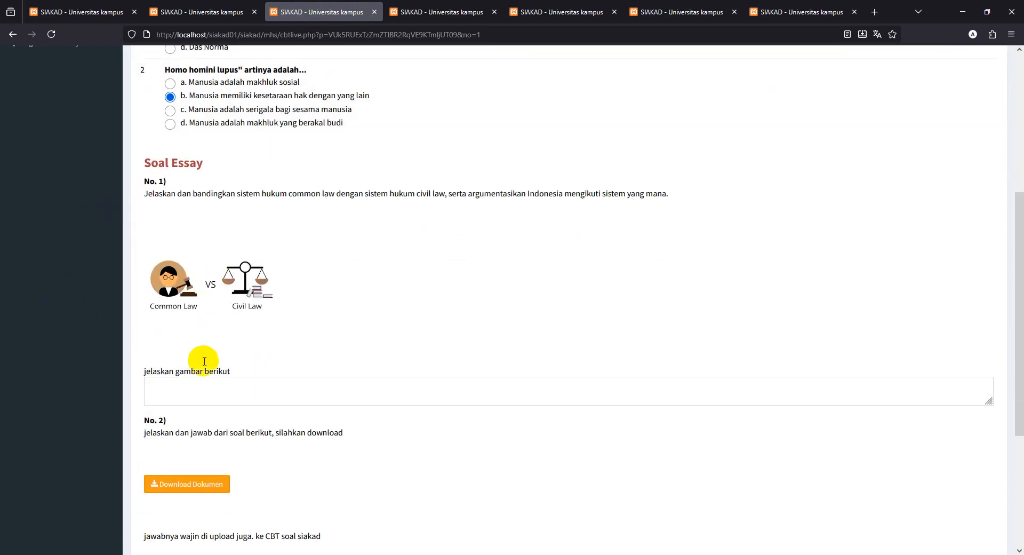
pyautogui.click(205, 399)
pyautogui.write('ok')
pyautogui.press('Tab')
pyautogui.press('Tab')
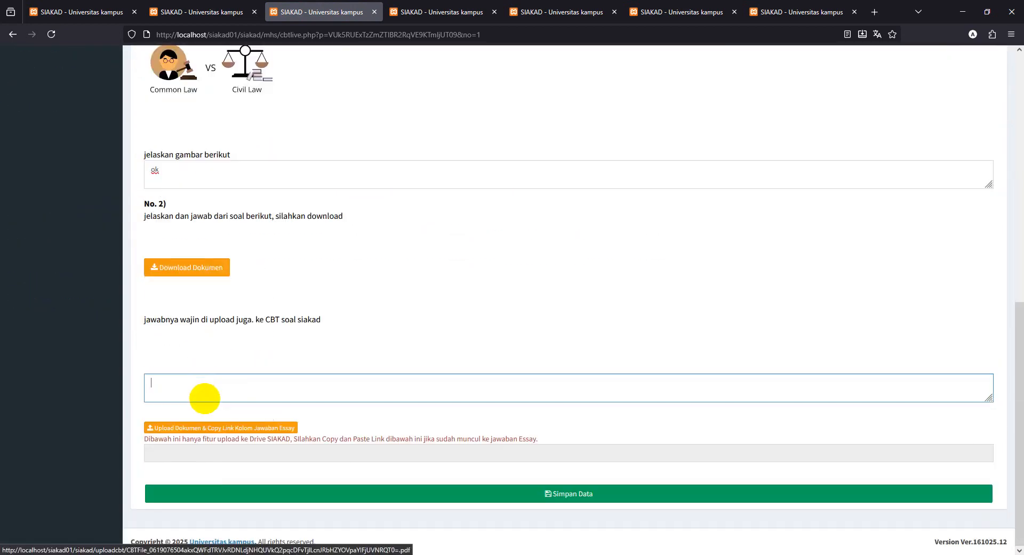
# Save the exam answers, confirm the submission and dismiss the notices.
pyautogui.click(334, 489)
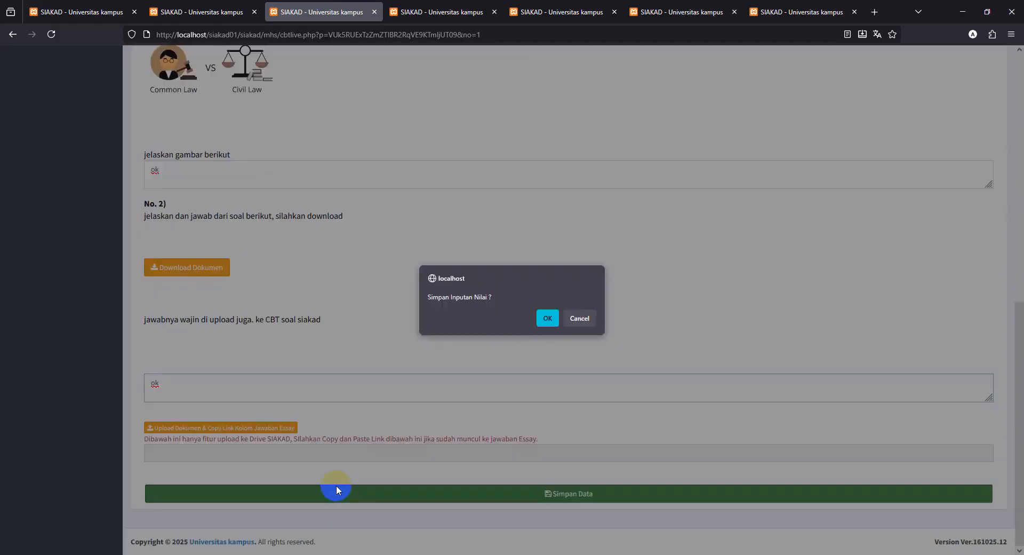
pyautogui.click(545, 317)
pyautogui.click(589, 322)
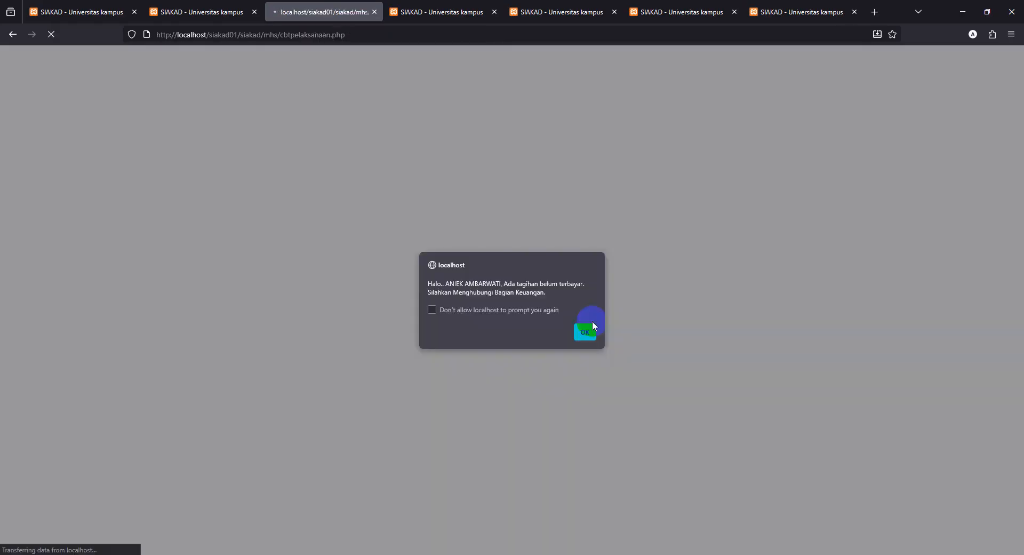
pyautogui.click(592, 321)
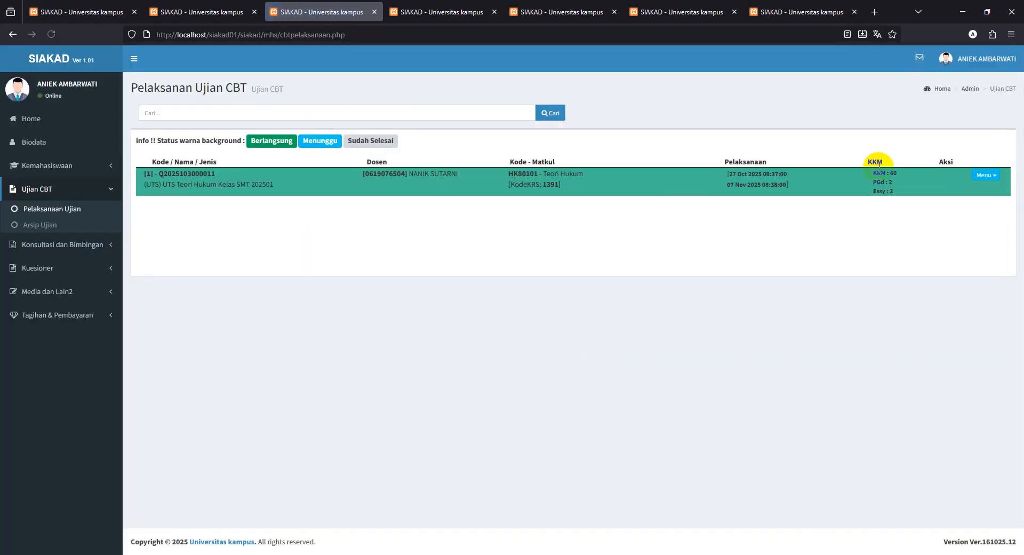
# View the participant list of the Teori Hukum UTS to check the student's multiple-choice score, and return to the exam list.
pyautogui.click(975, 177)
pyautogui.click(973, 209)
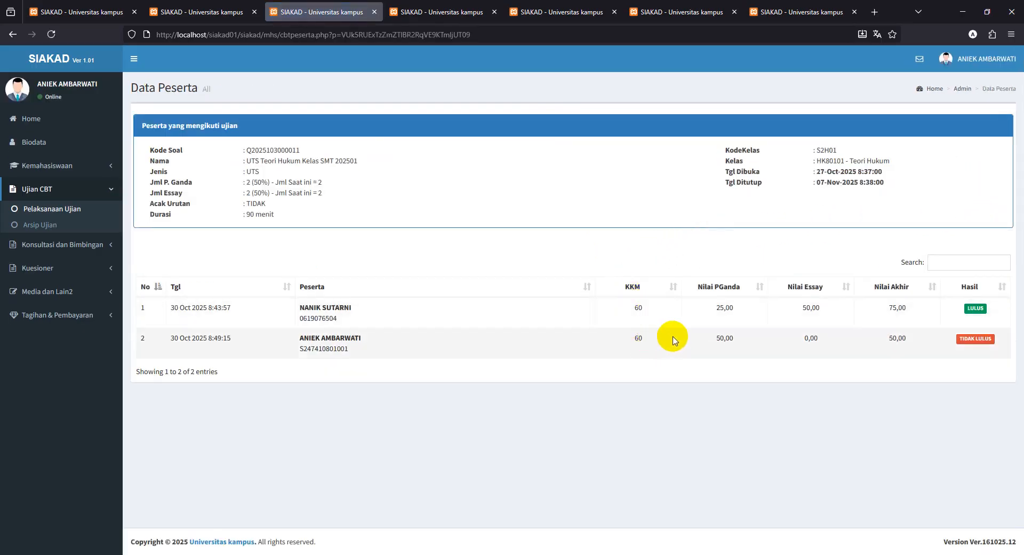
pyautogui.moveTo(745, 340); pyautogui.dragTo(702, 338)
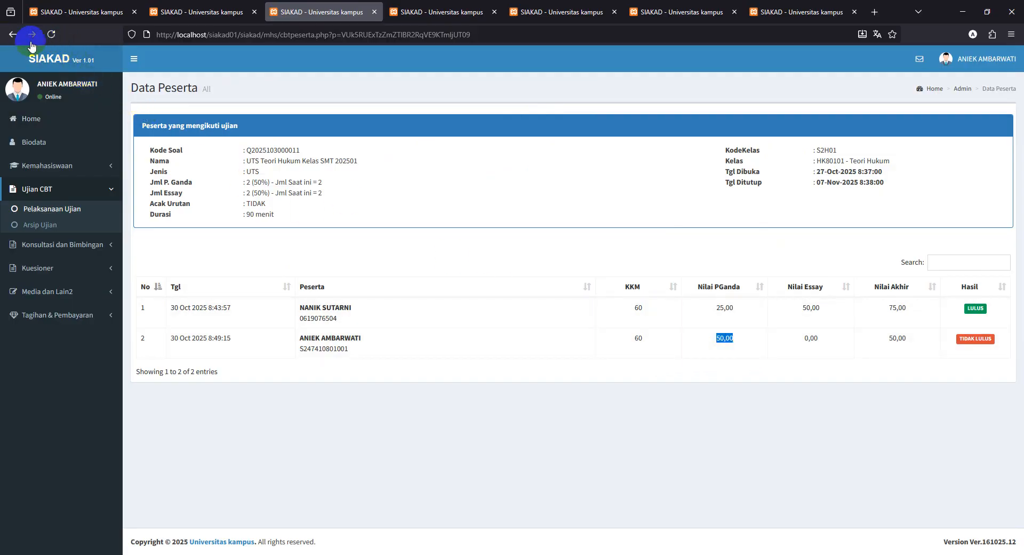
pyautogui.click(13, 34)
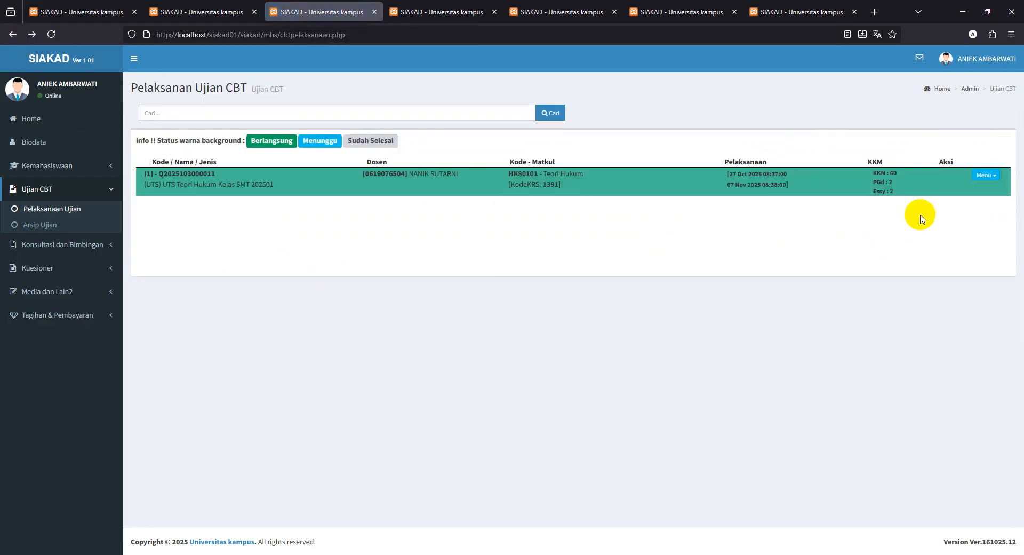
# Join the Teori Hukum UTS again, check the attempts used and accept the rules to start the second attempt.
pyautogui.click(983, 175)
pyautogui.click(976, 194)
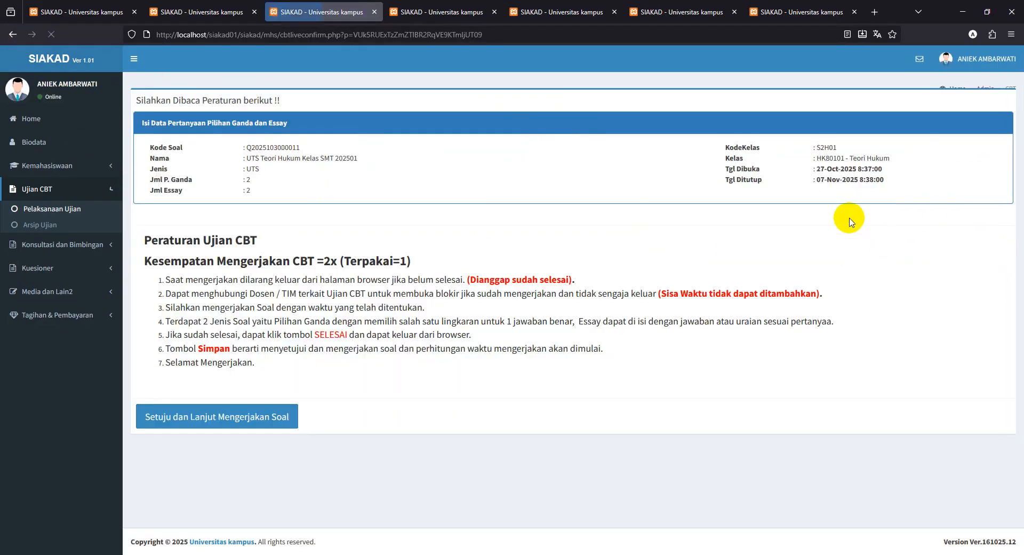
pyautogui.moveTo(342, 260); pyautogui.dragTo(405, 261)
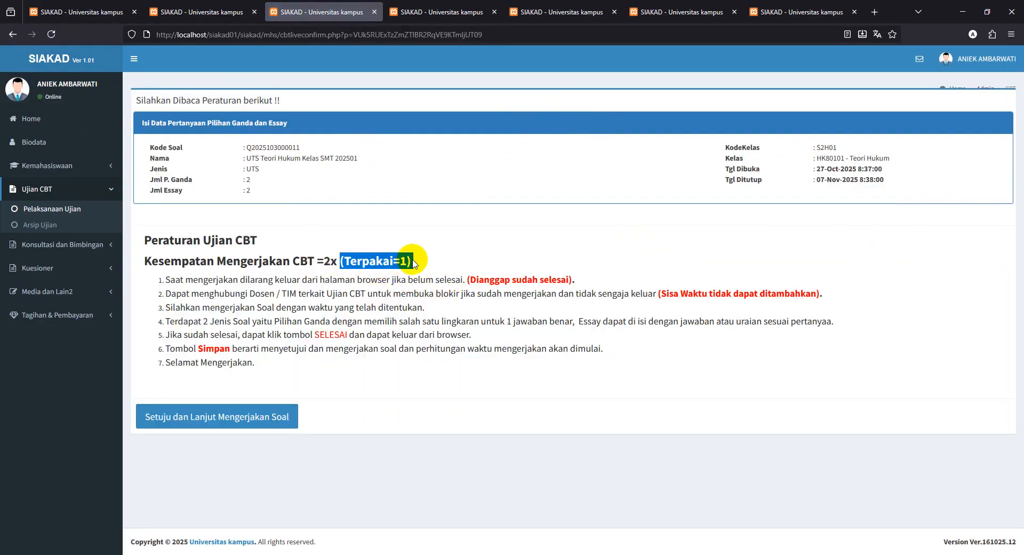
pyautogui.click(228, 417)
# Change both essay answers to "ok123", save the exam and dismiss the notices.
pyautogui.scroll(-8, 281, 327)
pyautogui.click(184, 220)
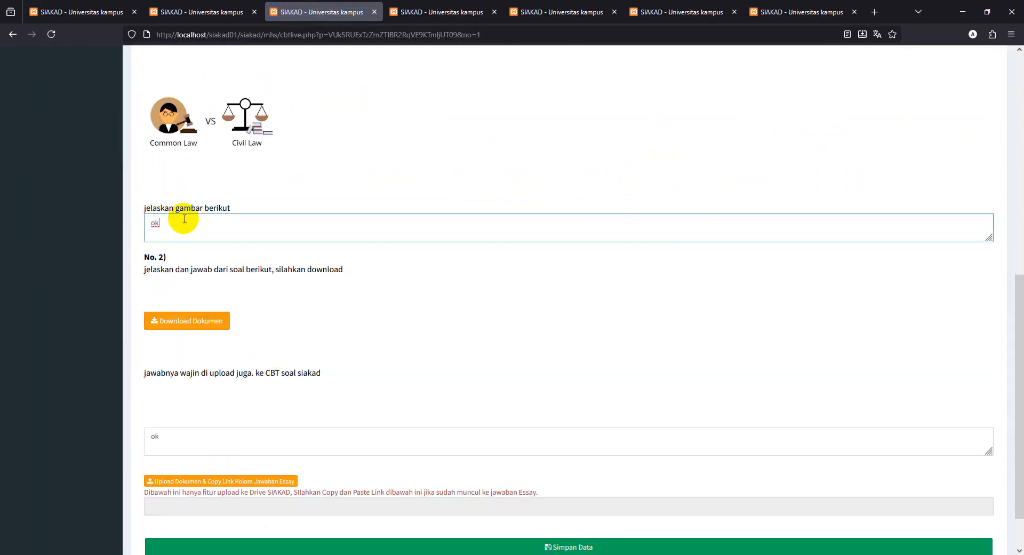
pyautogui.write('123')
pyautogui.click(192, 441)
pyautogui.write('123')
pyautogui.scroll(-1, 224, 480)
pyautogui.click(238, 491)
pyautogui.click(550, 321)
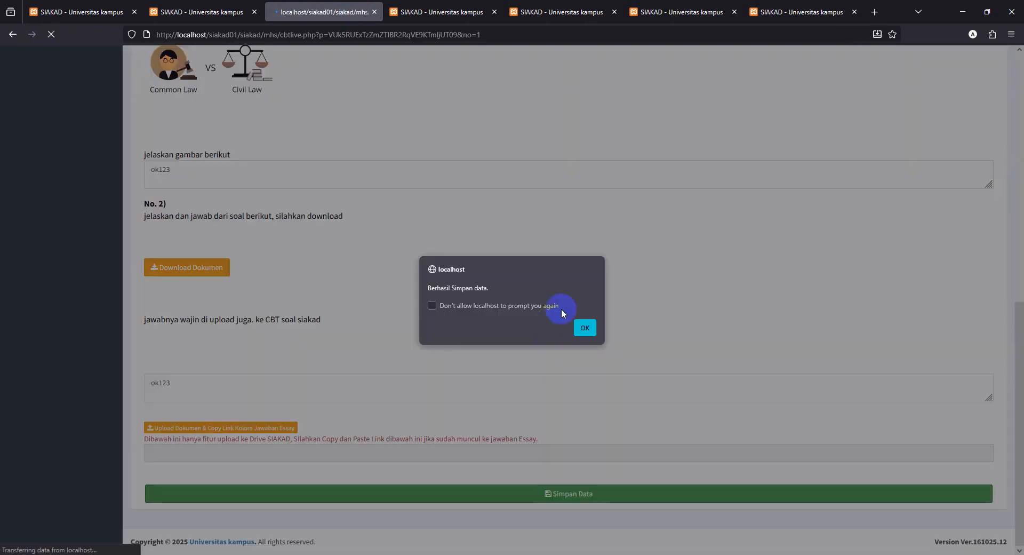
pyautogui.click(584, 328)
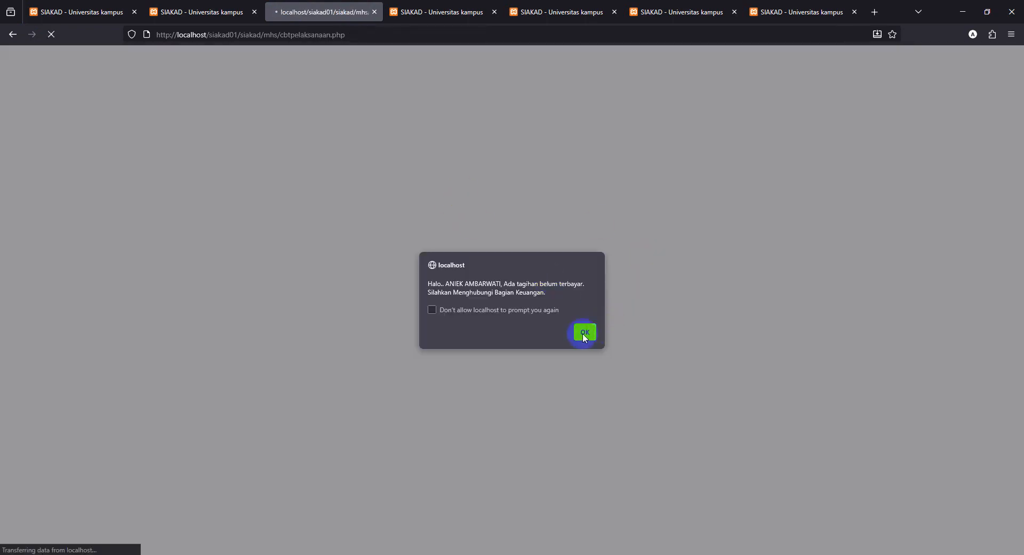
pyautogui.click(584, 333)
# Try to start a third attempt at the Teori Hukum UTS, read the message shown and dismiss the notices.
pyautogui.click(983, 178)
pyautogui.click(976, 192)
pyautogui.click(296, 414)
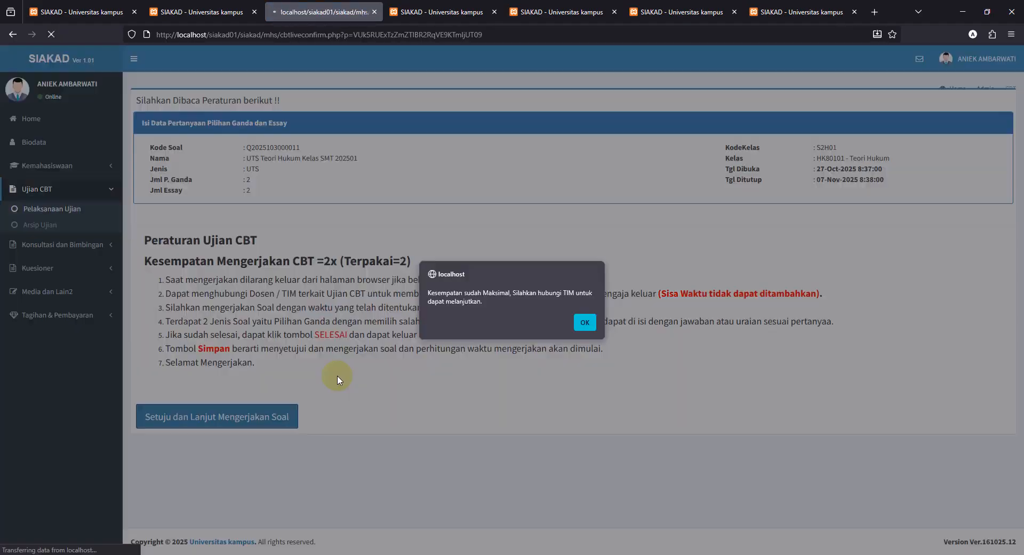
pyautogui.moveTo(432, 293); pyautogui.dragTo(531, 307)
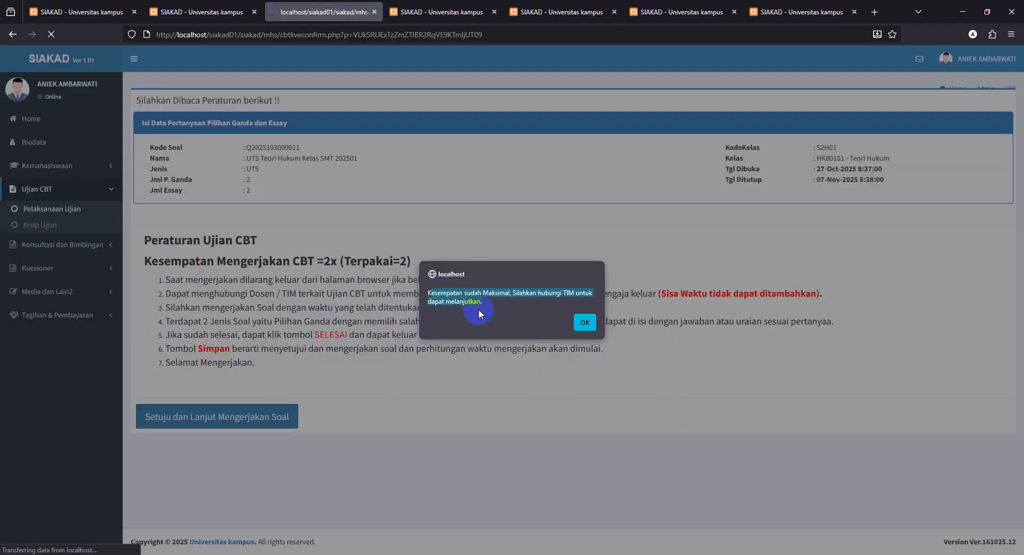
pyautogui.click(496, 301)
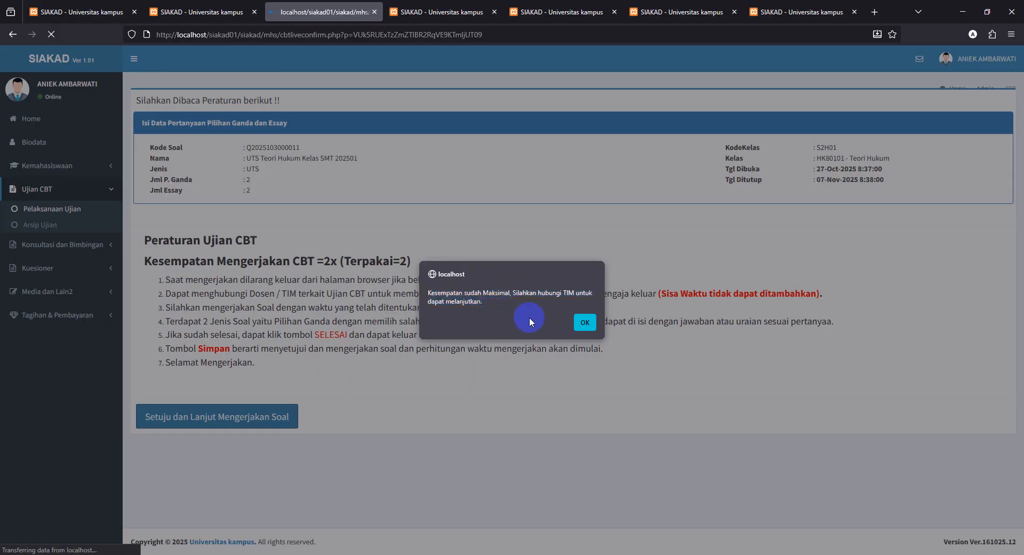
pyautogui.click(583, 331)
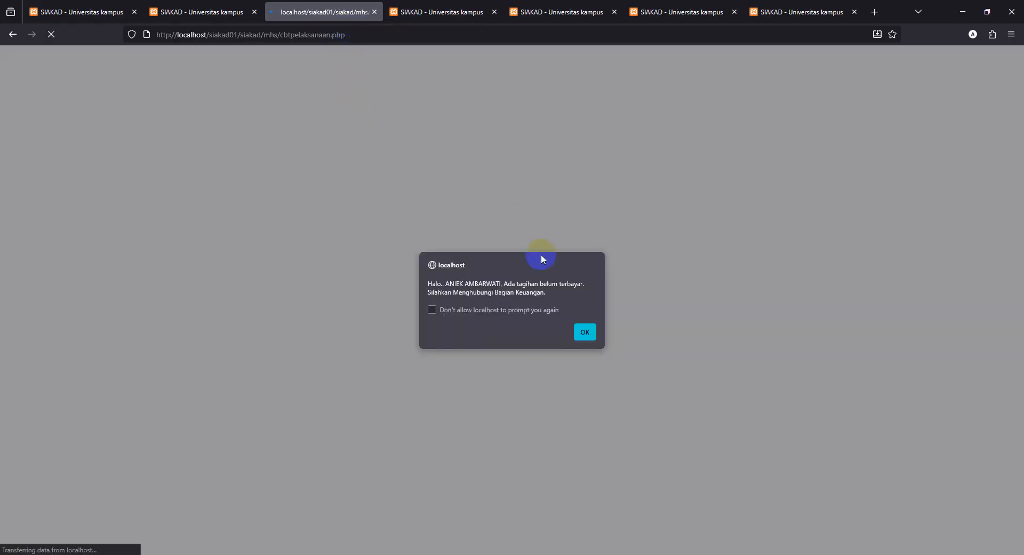
pyautogui.click(568, 329)
# Return to the lecturer's entry on the operator's Login As User page and log in as that lecturer.
pyautogui.click(194, 11)
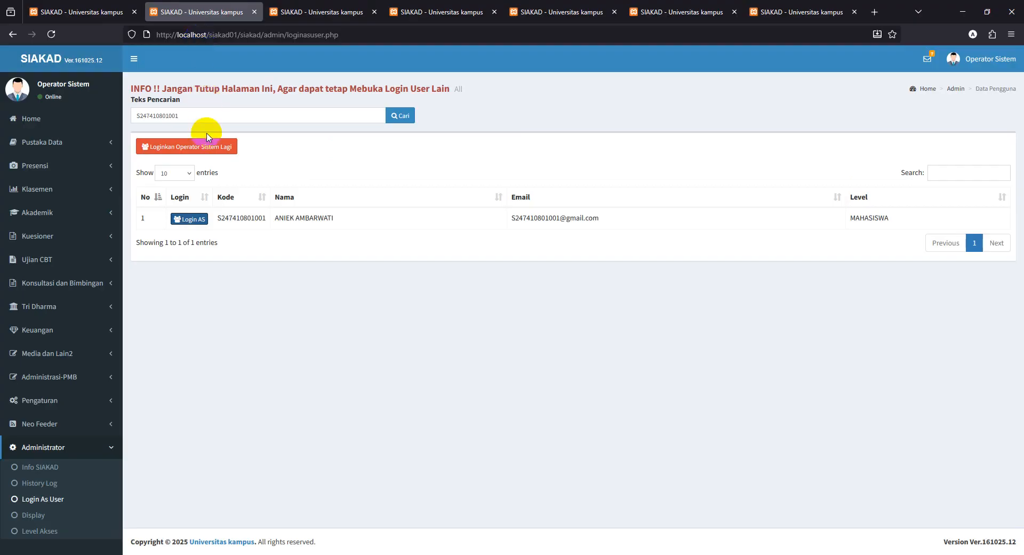
pyautogui.click(336, 12)
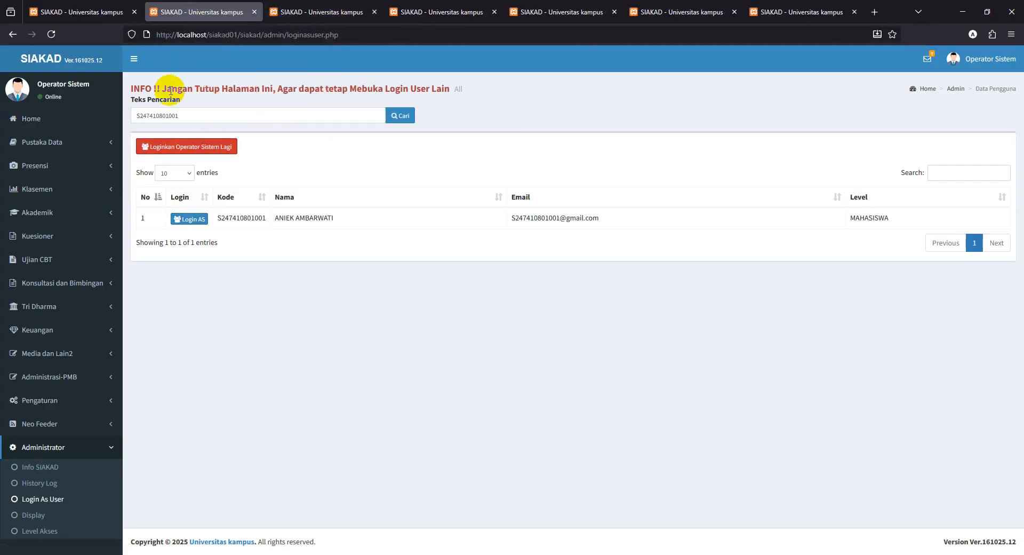
pyautogui.click(11, 34)
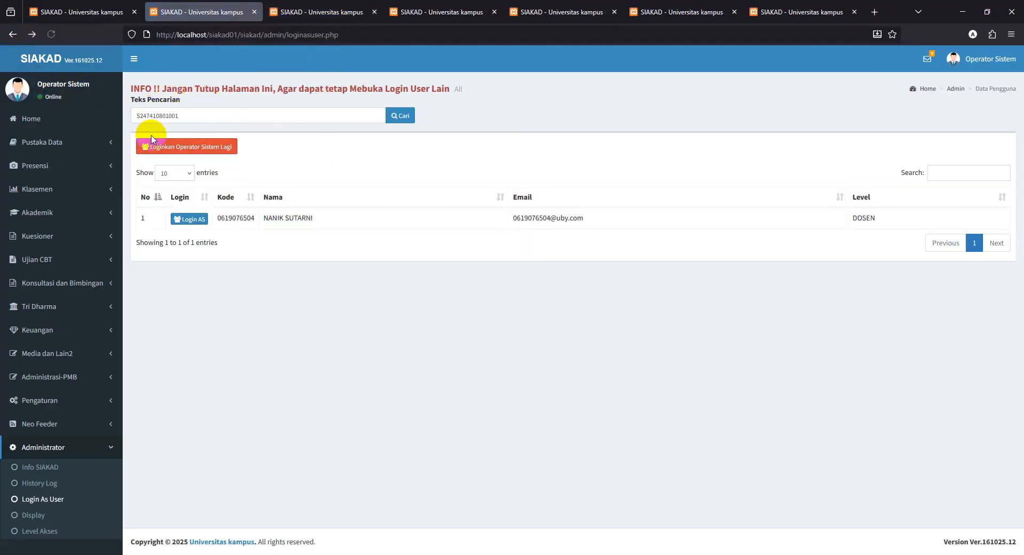
pyautogui.click(185, 218)
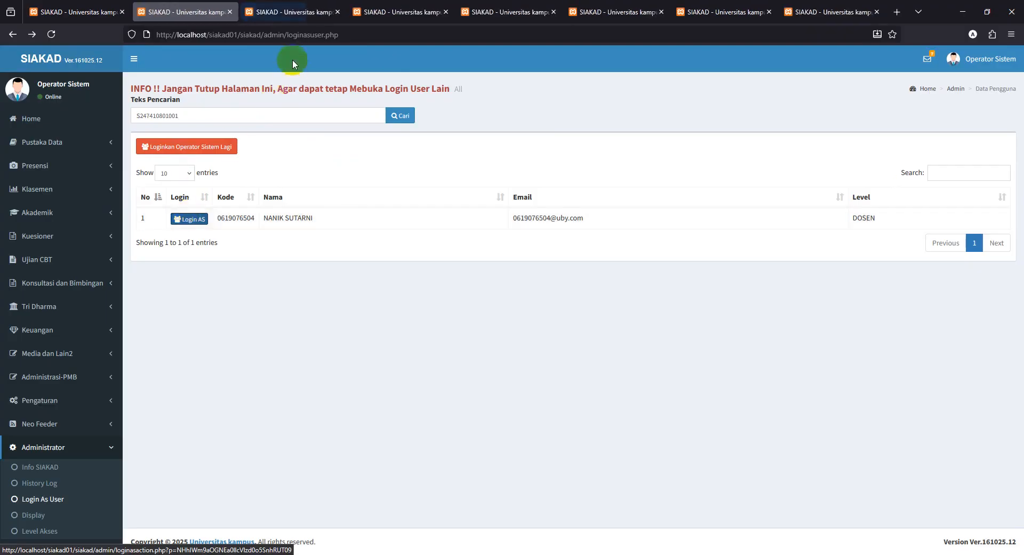
# Close the leftover SIAKAD pages, keeping the lecturer's home page open.
pyautogui.click(331, 11)
pyautogui.click(446, 12)
pyautogui.click(446, 12)
pyautogui.click(445, 11)
pyautogui.click(446, 12)
pyautogui.click(446, 12)
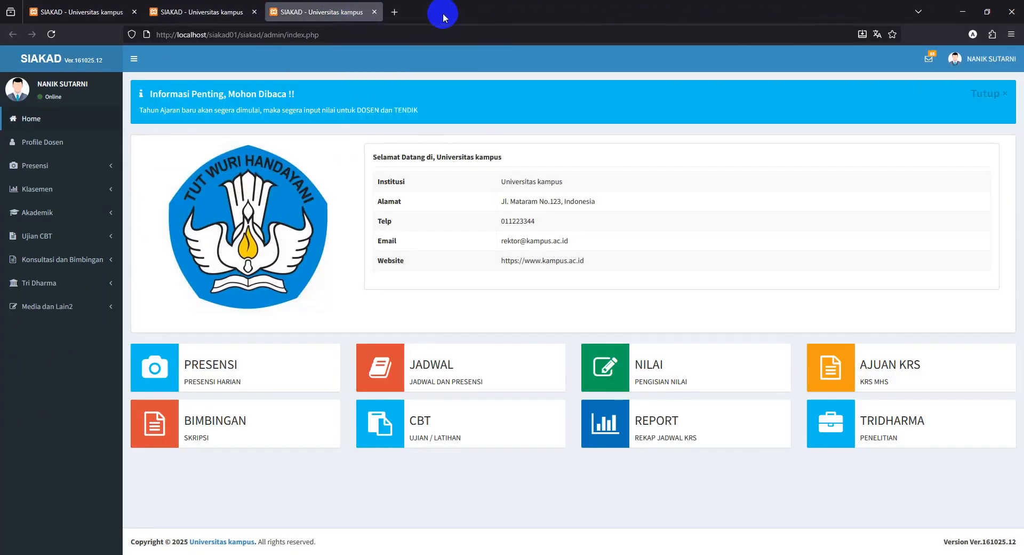
# Open the lecturer's CBT exams and show the participants of the Teori Hukum UTS.
pyautogui.click(410, 405)
pyautogui.click(985, 168)
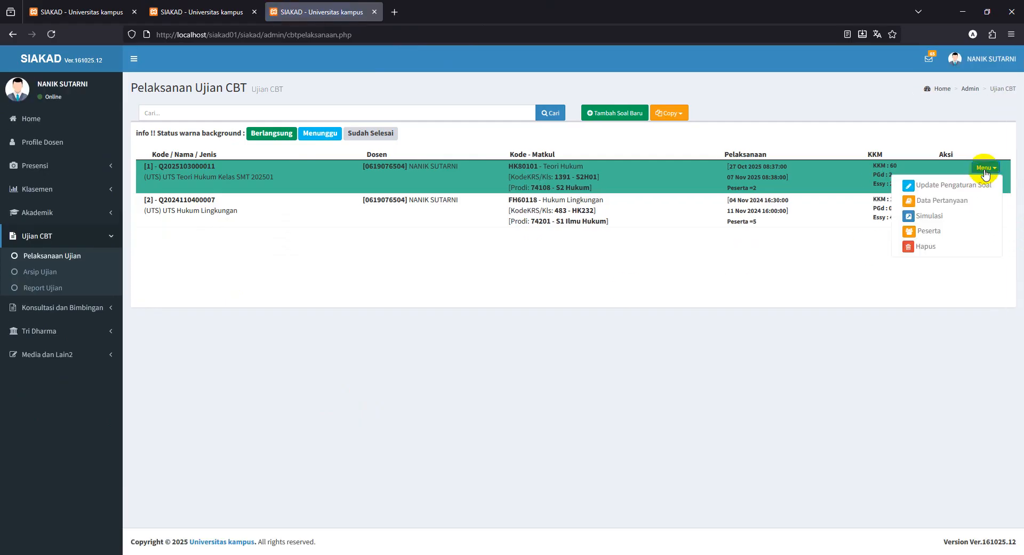
pyautogui.click(954, 231)
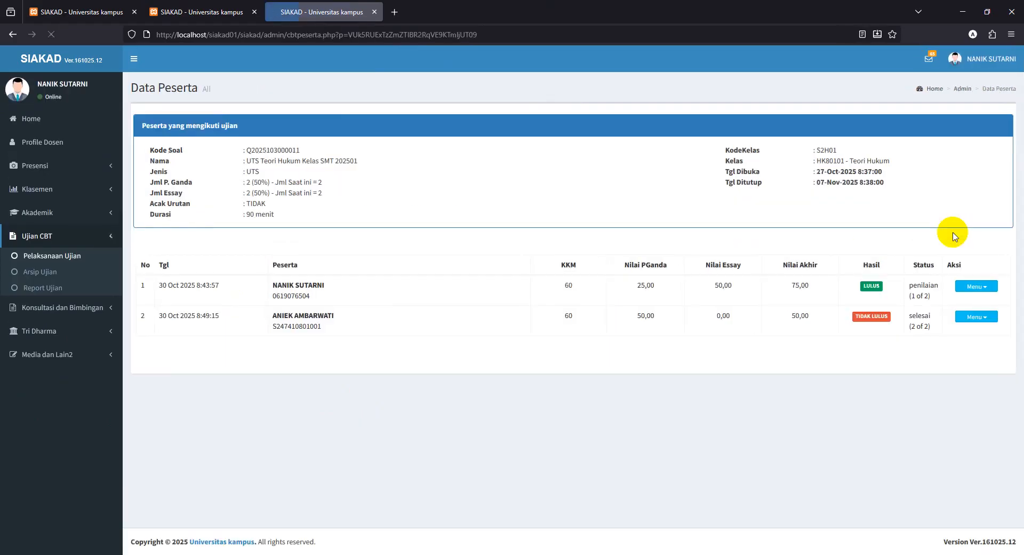
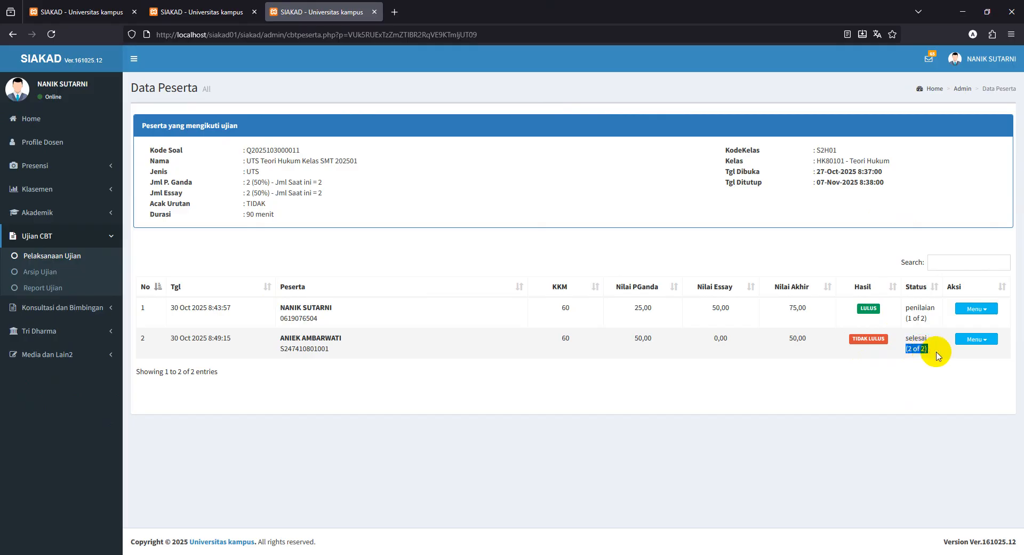
# Reset the student's Teori Hukum UTS attempt with Reset Ulang and confirm it.
pyautogui.click(966, 343)
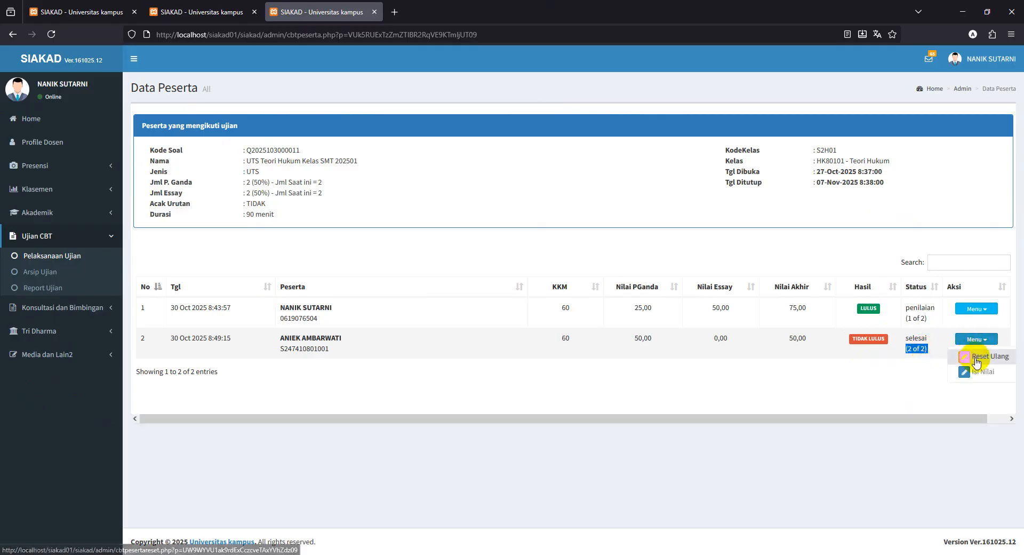
pyautogui.click(982, 356)
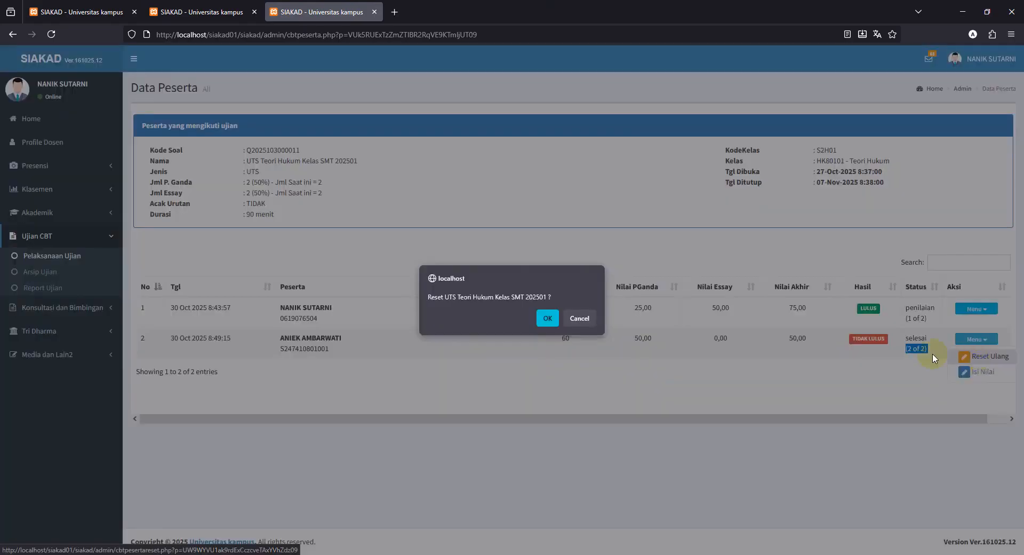
pyautogui.click(546, 319)
pyautogui.click(863, 366)
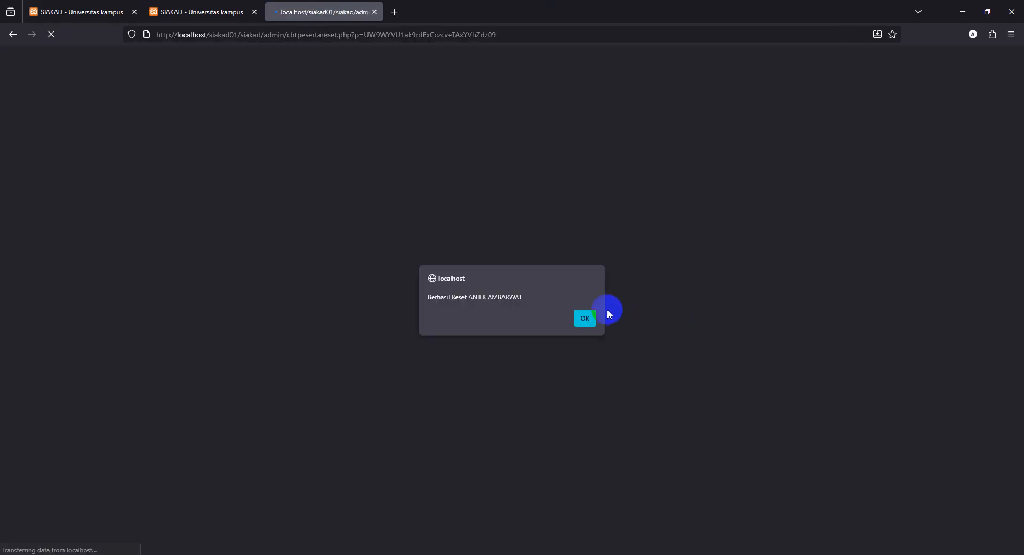
pyautogui.click(587, 317)
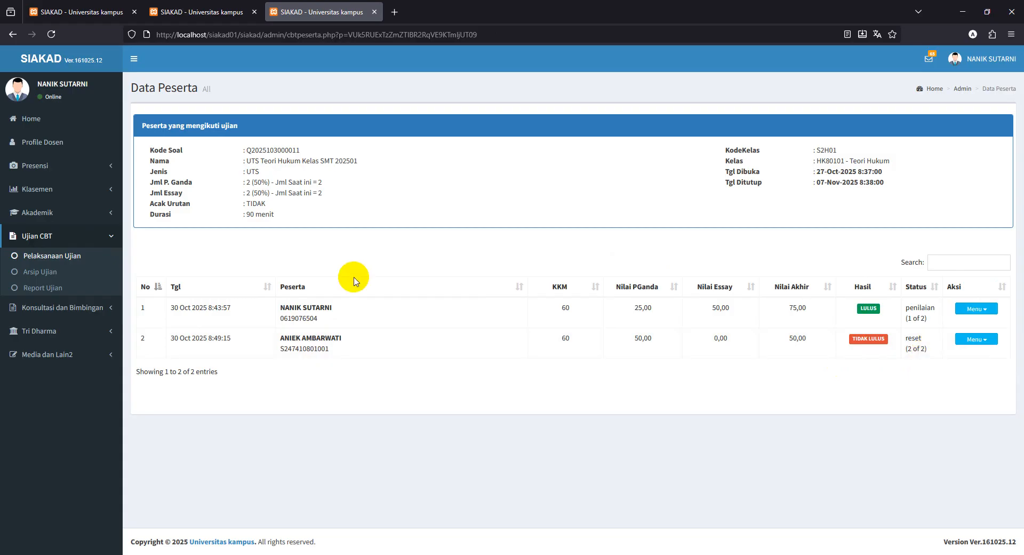
# Update the Teori Hukum UTS settings to allow 5 attempts at the CBT and save them.
pyautogui.click(60, 258)
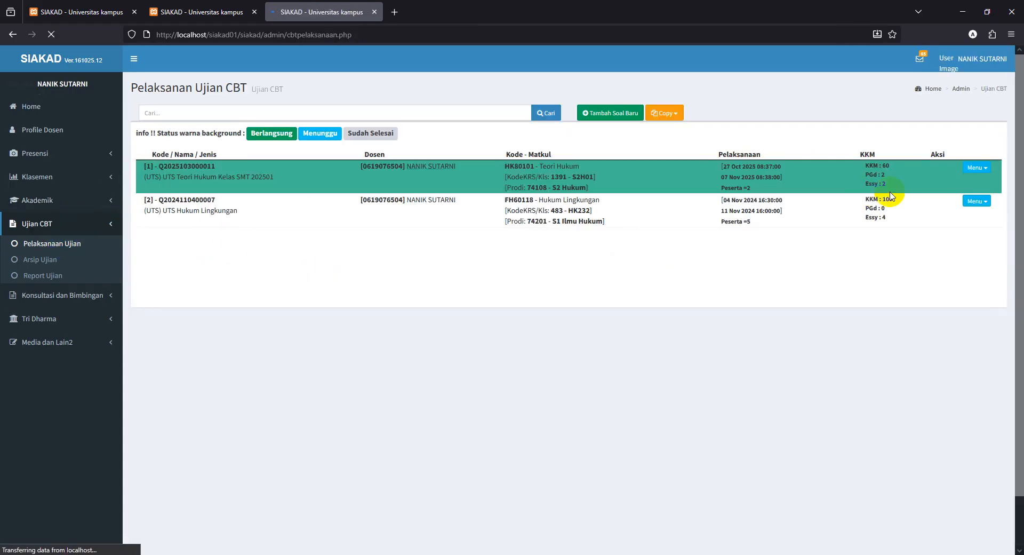
pyautogui.click(980, 173)
pyautogui.click(915, 184)
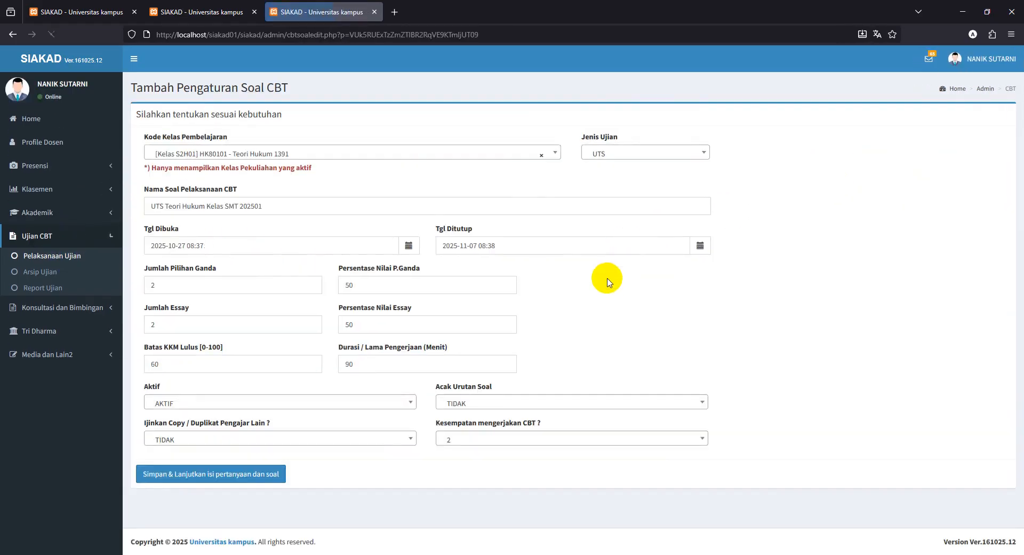
pyautogui.click(527, 438)
pyautogui.click(523, 417)
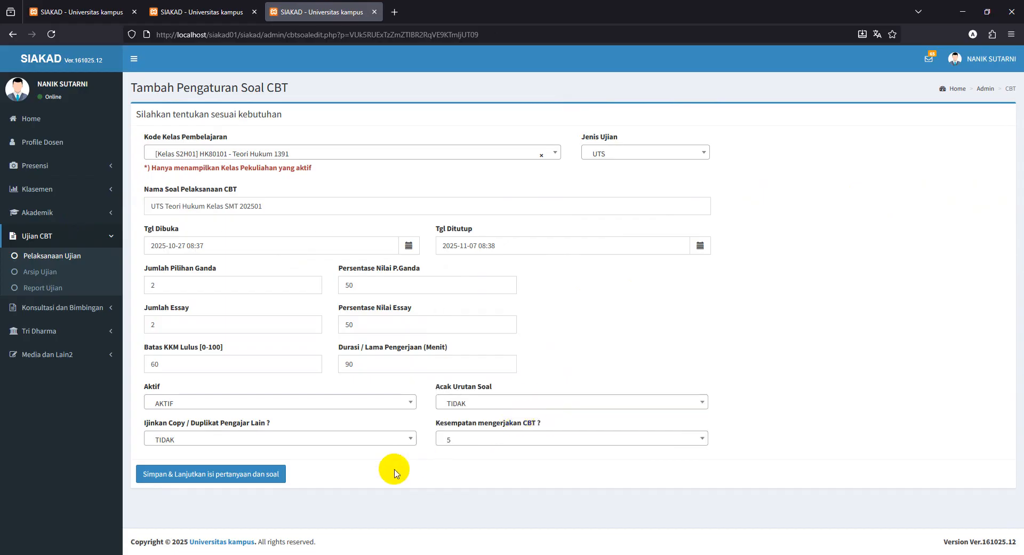
pyautogui.click(253, 474)
pyautogui.click(582, 318)
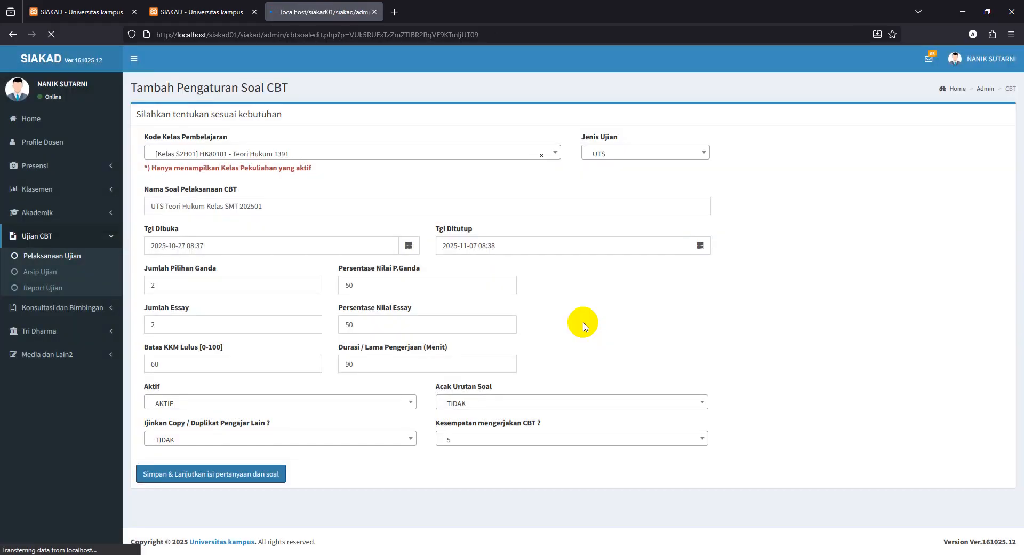
# Close the lecturer's session, restore the operator login, and log in as the student through Login As User.
pyautogui.click(375, 13)
pyautogui.click(229, 146)
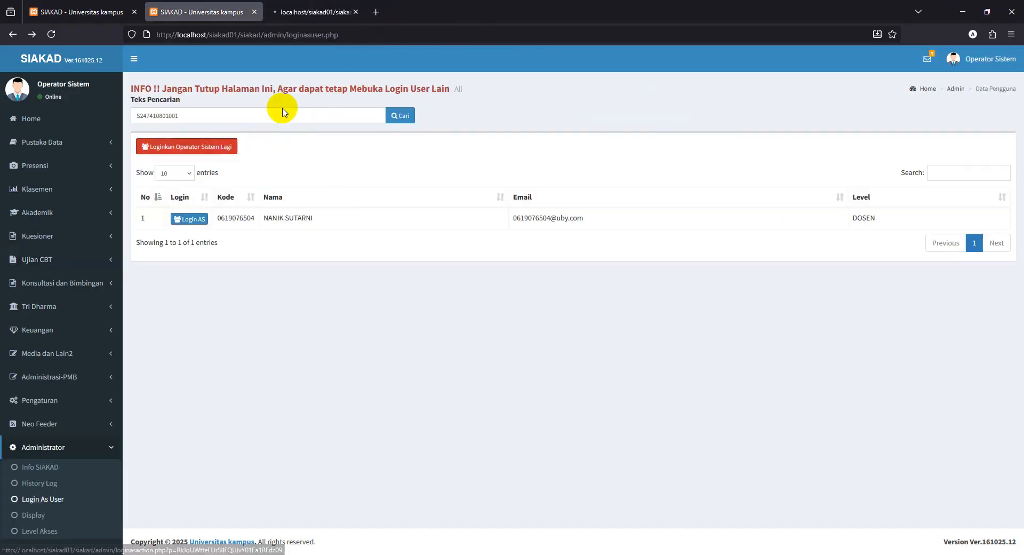
pyautogui.click(374, 12)
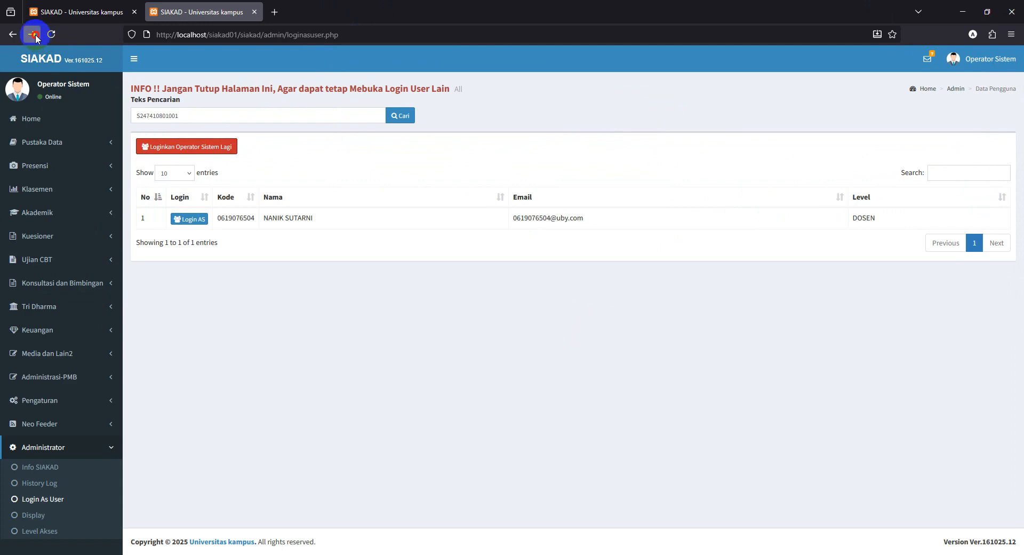
pyautogui.click(33, 34)
pyautogui.click(188, 219)
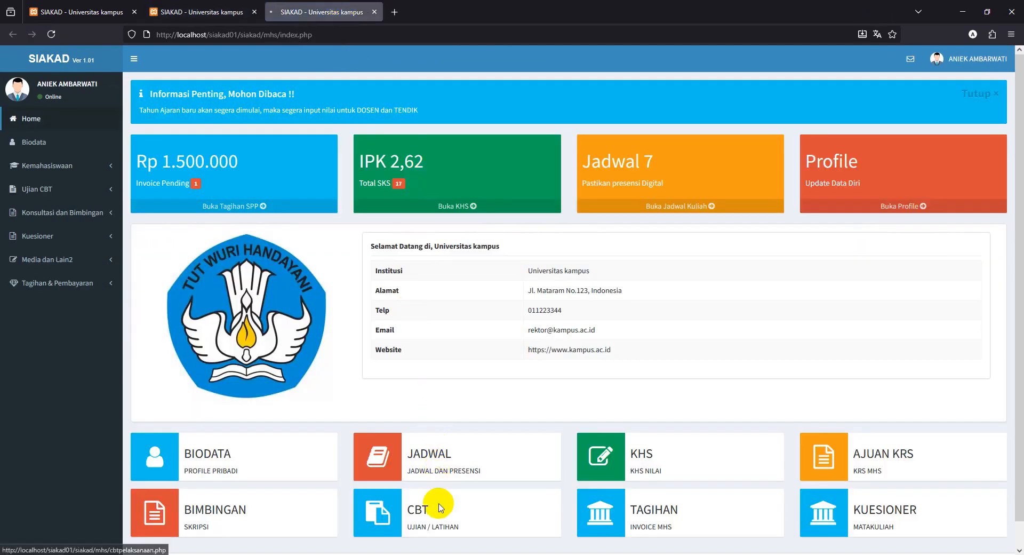
# Open the student's Teori Hukum UTS, agree to the CBT rules, and go through the questions to the second essay.
pyautogui.click(440, 501)
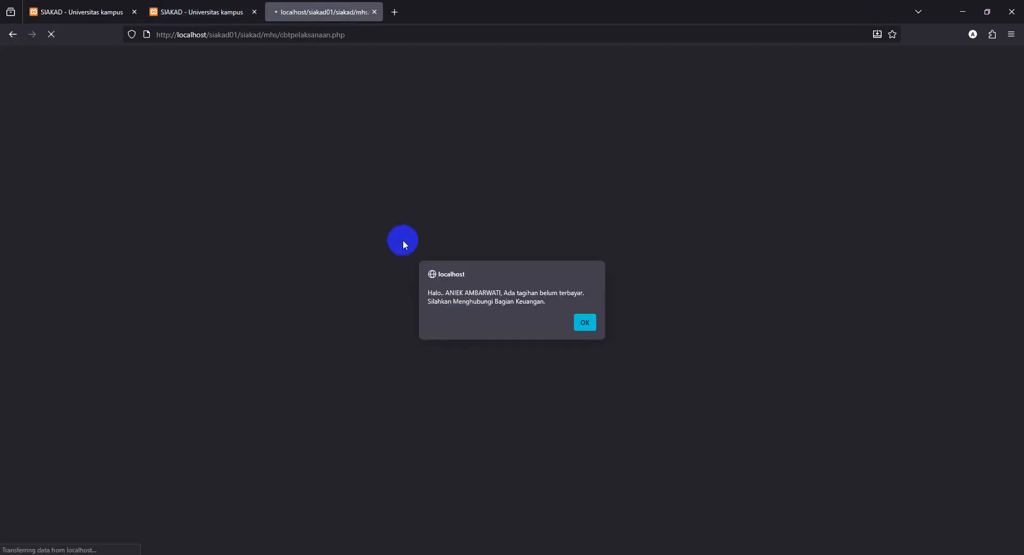
pyautogui.click(584, 323)
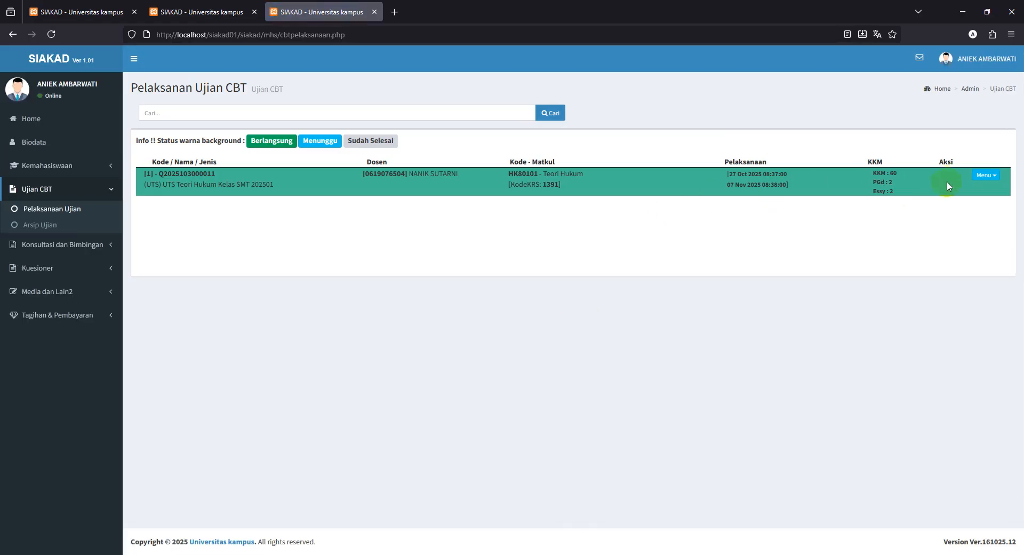
pyautogui.click(980, 175)
pyautogui.click(977, 190)
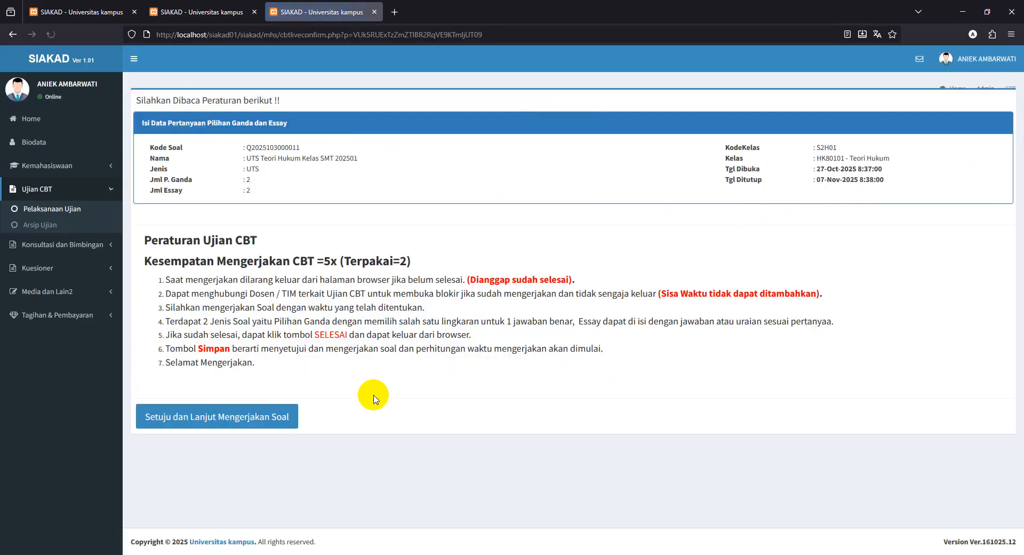
pyautogui.click(274, 416)
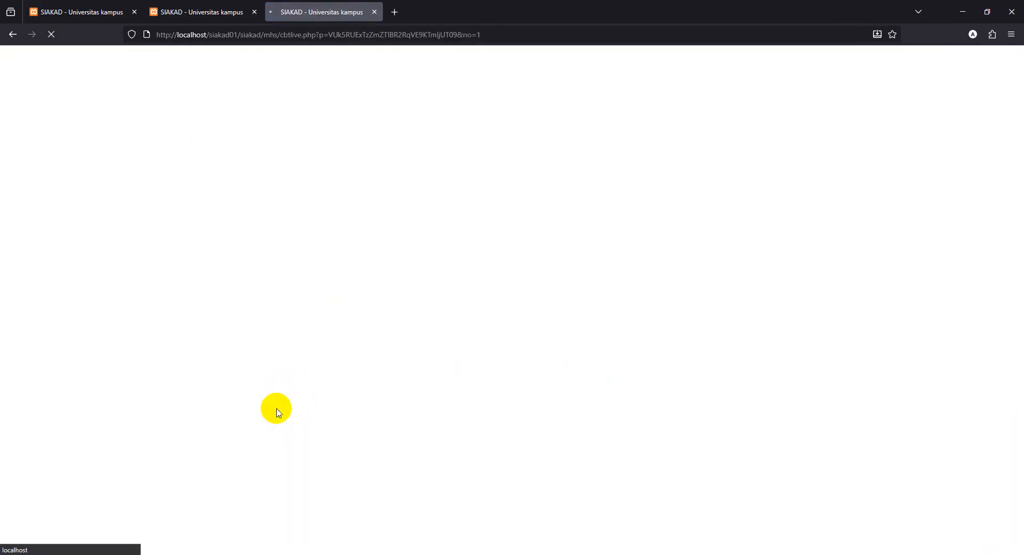
pyautogui.scroll(-3, 267, 380)
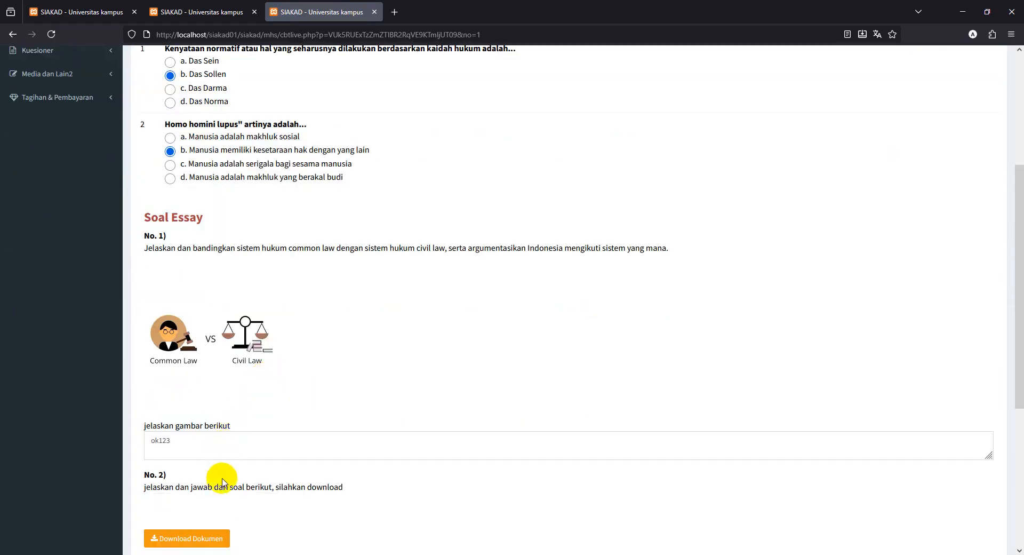
pyautogui.scroll(-4, 224, 465)
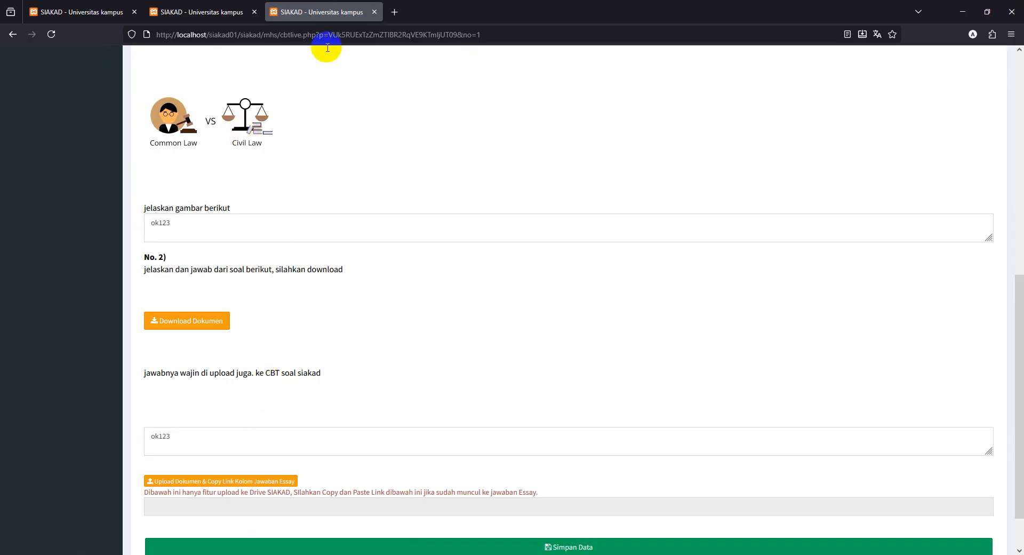
# Search the web for "contoh jawban soal" and copy the expanded AI summary through its multiple-choice example.
pyautogui.click(395, 12)
pyautogui.write('cont')
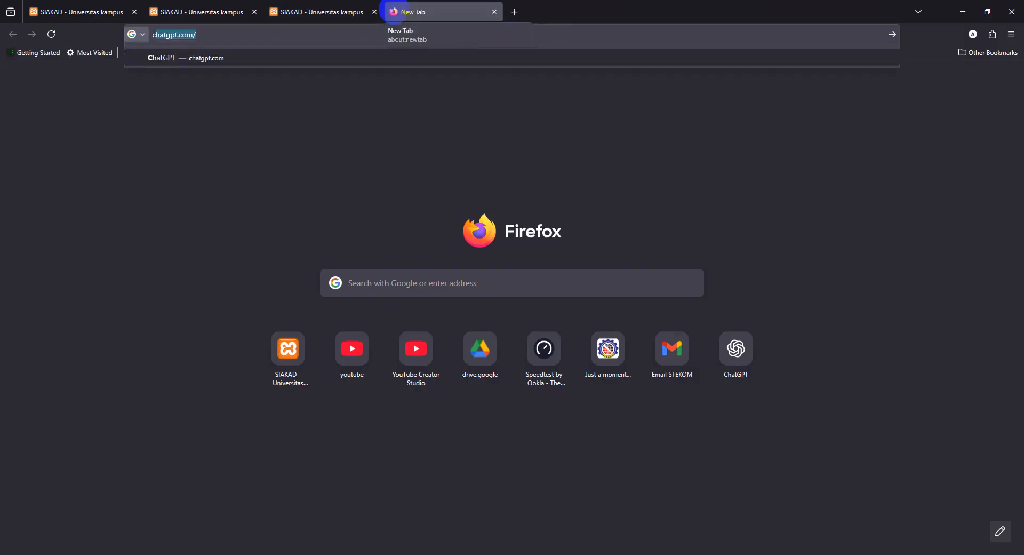
pyautogui.write('oh jawban soal')
pyautogui.press('Return')
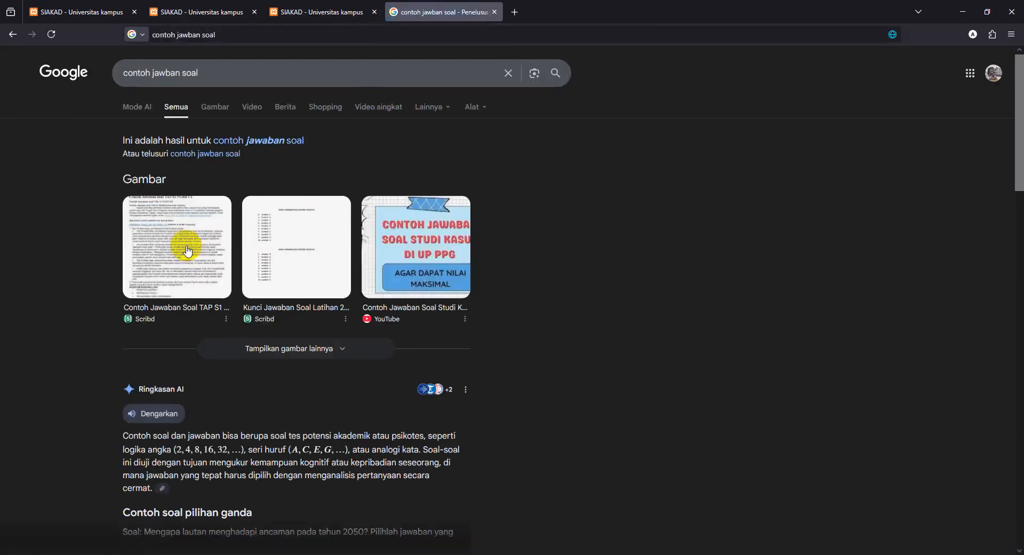
pyautogui.scroll(-4, 235, 401)
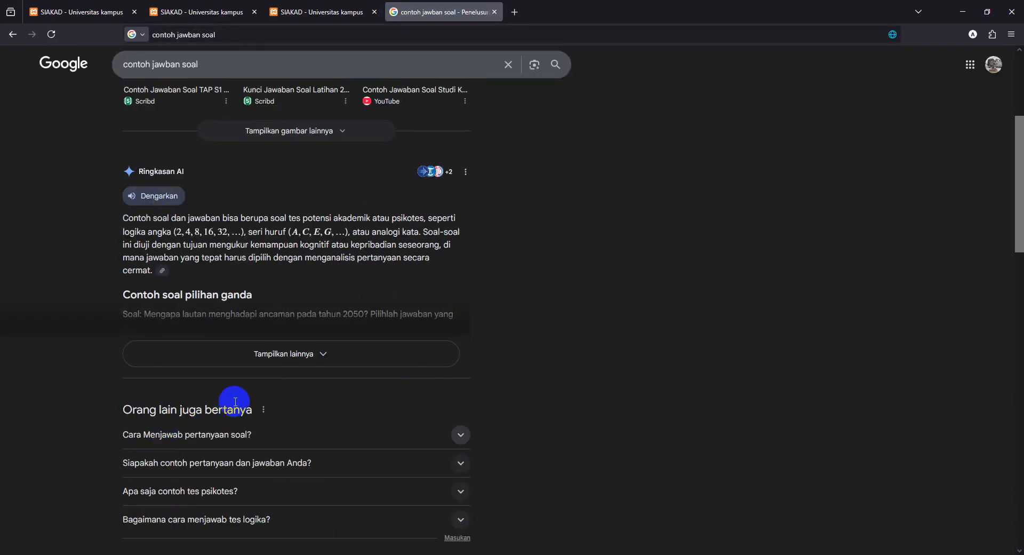
pyautogui.click(246, 347)
pyautogui.moveTo(125, 219); pyautogui.dragTo(350, 440)
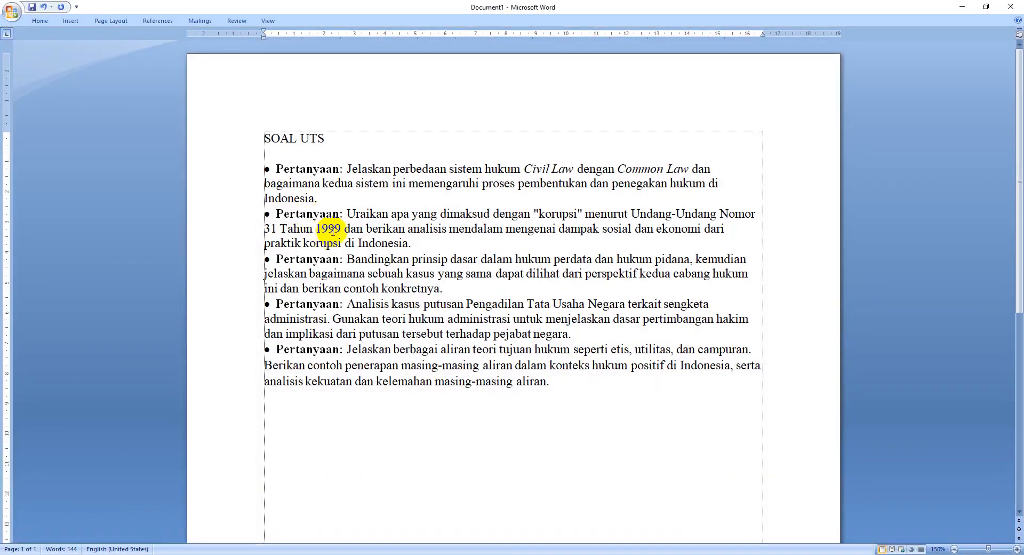
# In Word, replace the SOAL UTS document's contents with the heading "JAWBAAN" and the copied sample answer text.
pyautogui.hotkey('ctrl', 'a')
pyautogui.hotkey('ctrl', 'v')
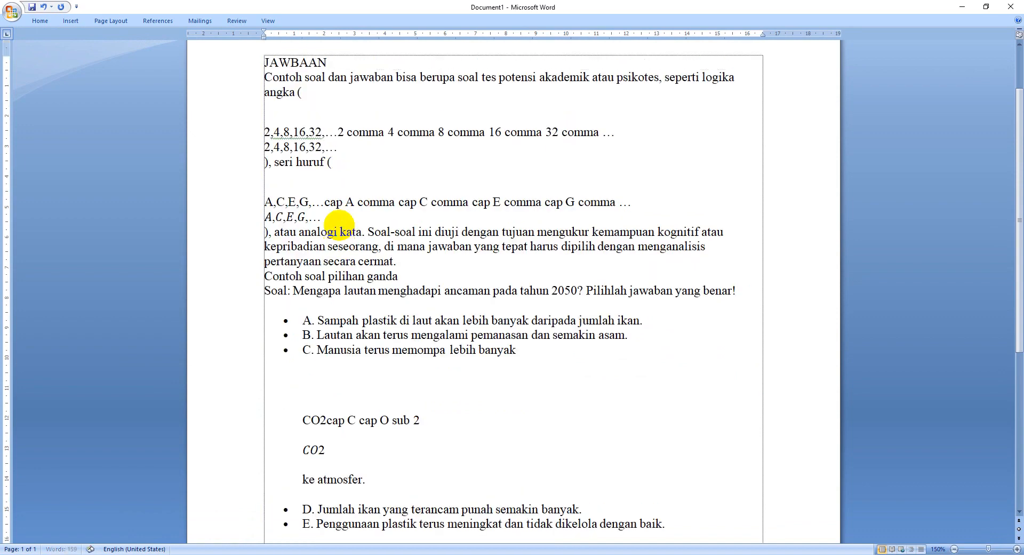
pyautogui.press('Return')
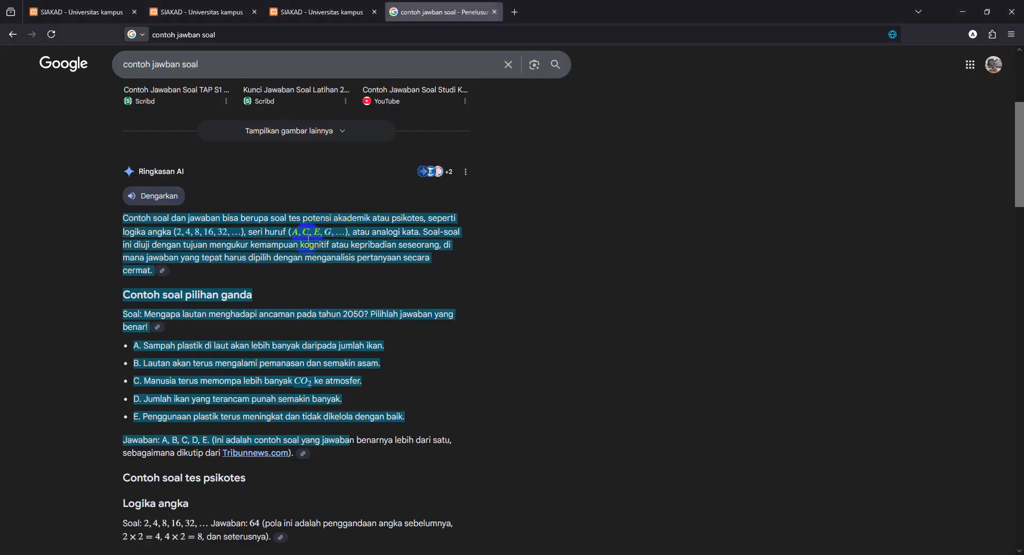
# Copy the student's name, KodeKelas and Kelas lines from the exam page and paste them below the Word document's JAWBAAN heading.
pyautogui.click(352, 11)
pyautogui.scroll(10, 251, 264)
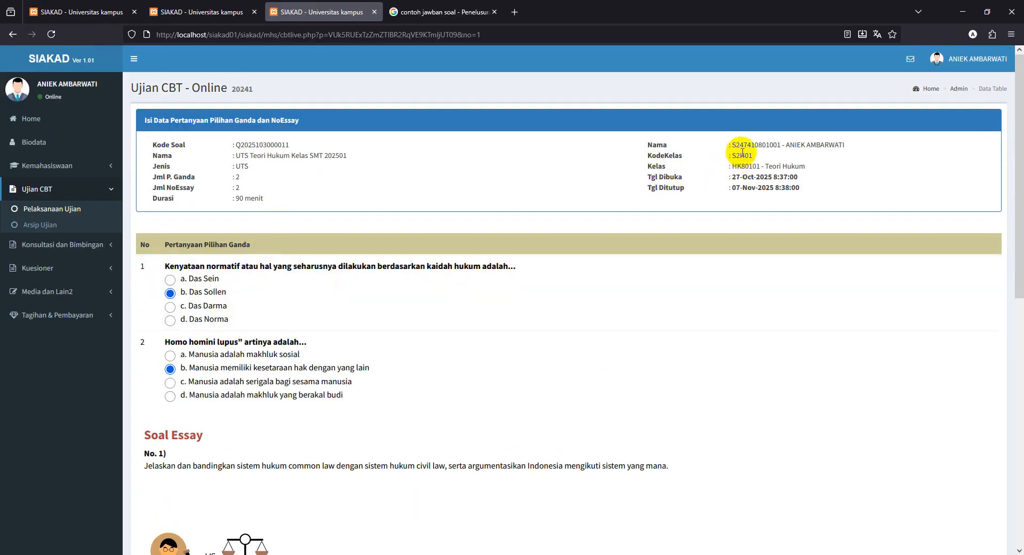
pyautogui.moveTo(634, 145); pyautogui.dragTo(819, 165)
pyautogui.hotkey('ctrl', 'c')
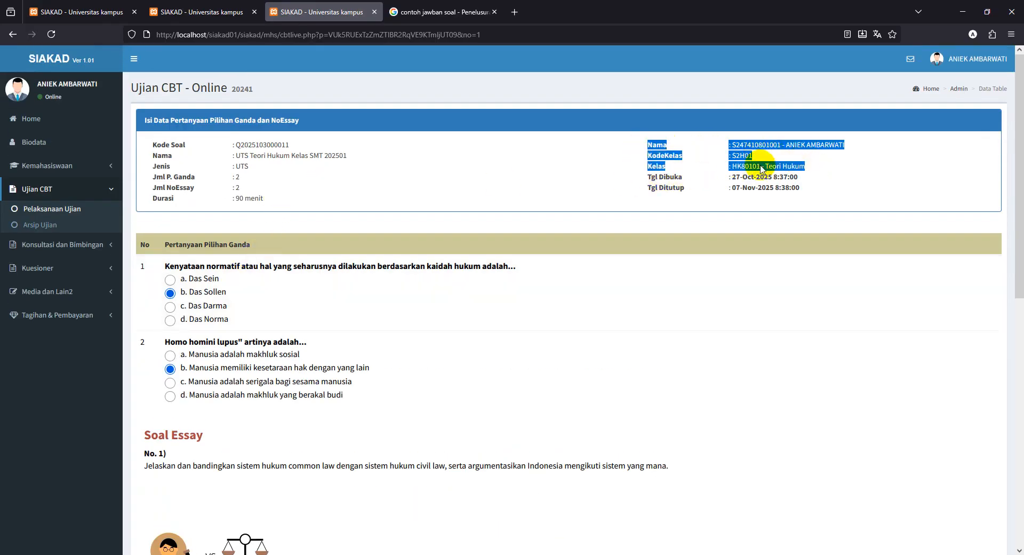
pyautogui.hotkey('alt', 'Tab')
pyautogui.hotkey('ctrl', 'v')
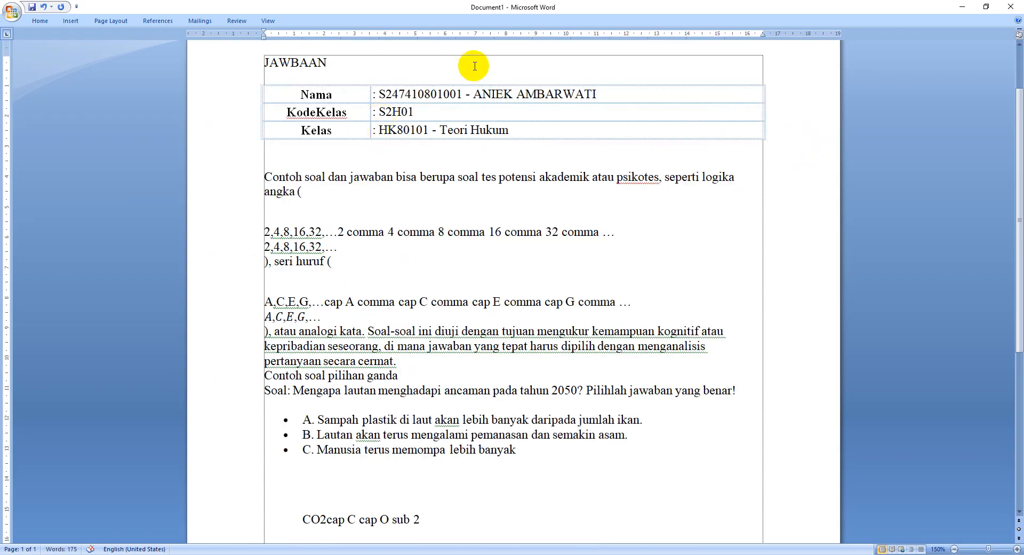
# Print the Word document to a PDF named "contoh jawaban" on the Desktop and return to the exam page.
pyautogui.hotkey('ctrl', 'p')
pyautogui.click(683, 291)
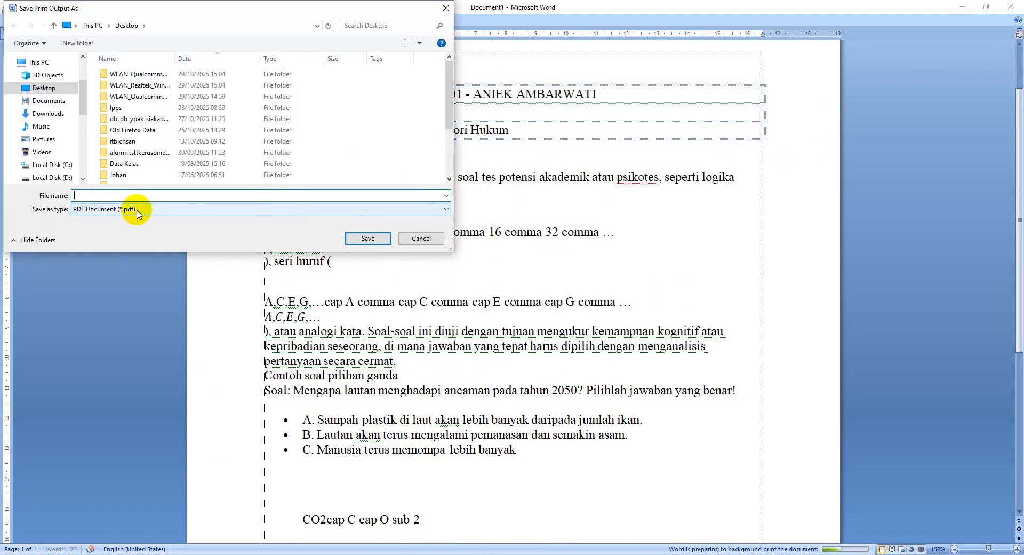
pyautogui.write('contoh jawaban')
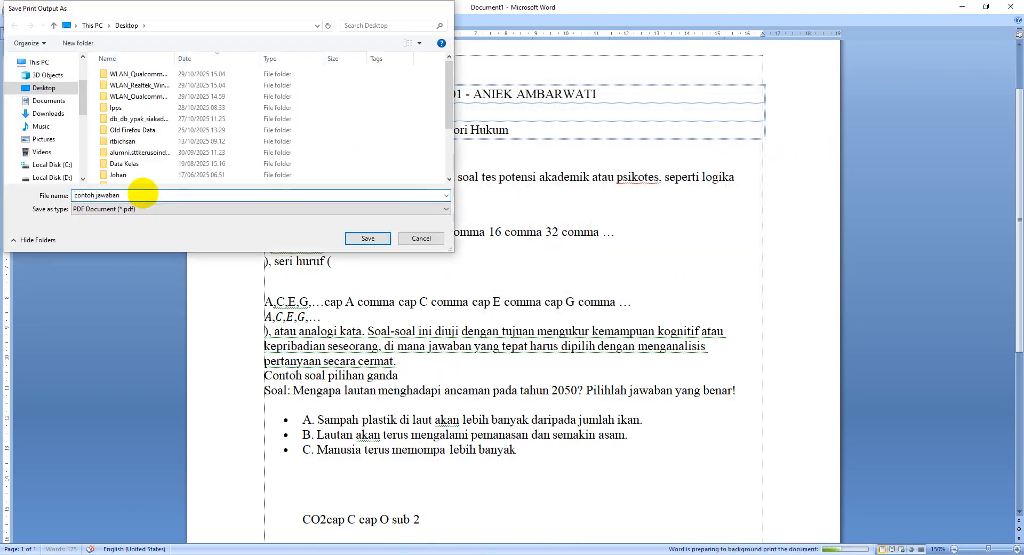
pyautogui.press('Return')
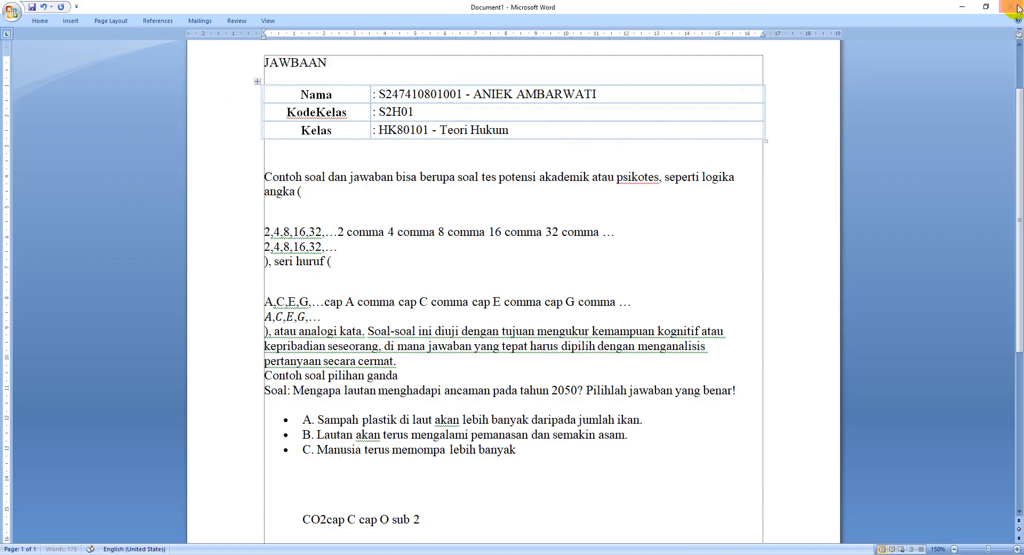
pyautogui.click(963, 6)
# Upload contoh jawaban.pdf from the Desktop as the CBT answer document and close the upload dialog.
pyautogui.scroll(-10, 320, 395)
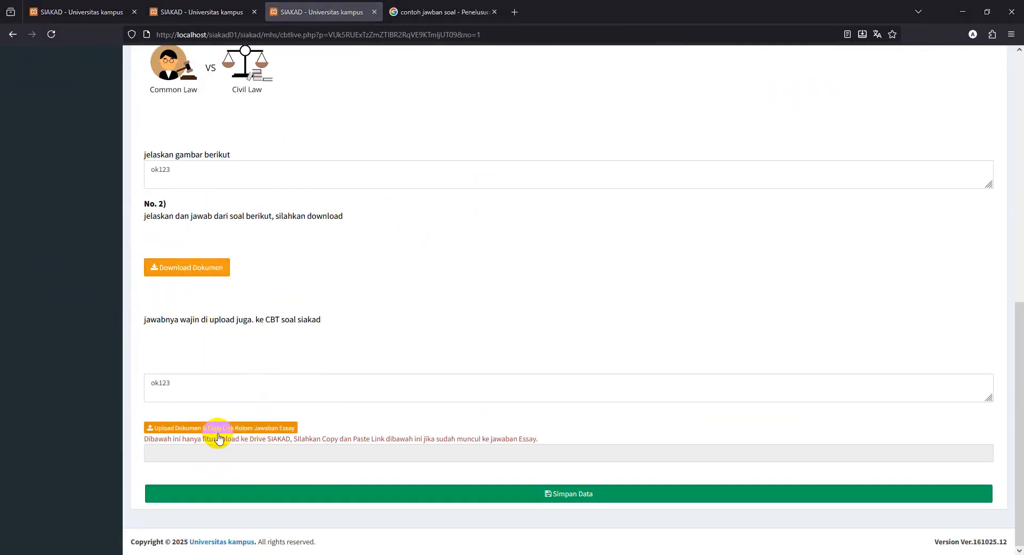
pyautogui.click(221, 429)
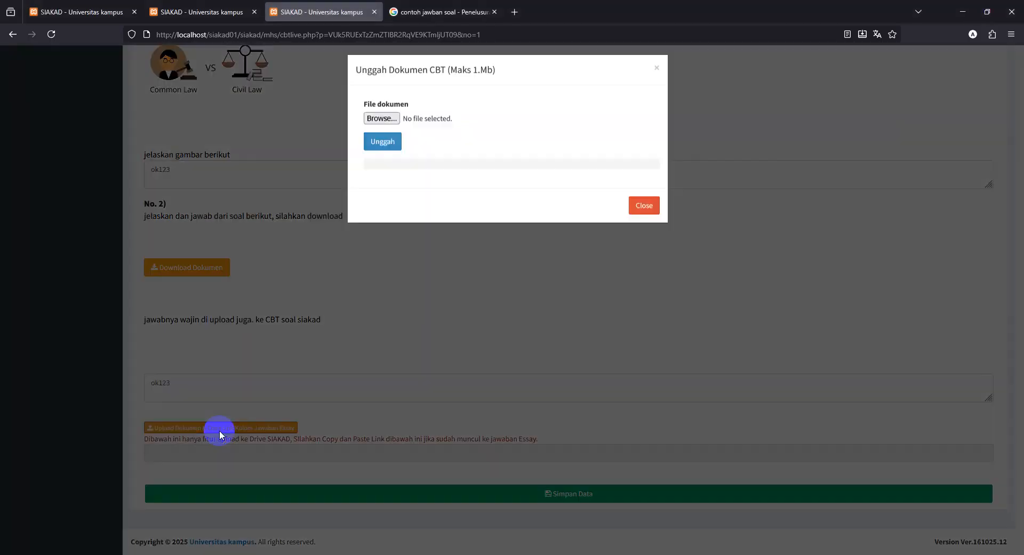
pyautogui.click(382, 125)
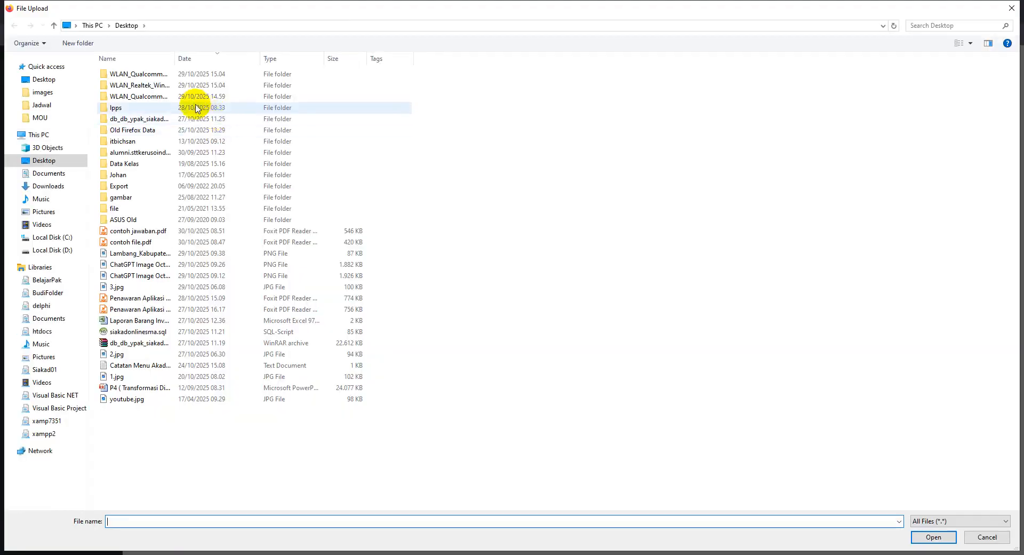
pyautogui.doubleClick(144, 231)
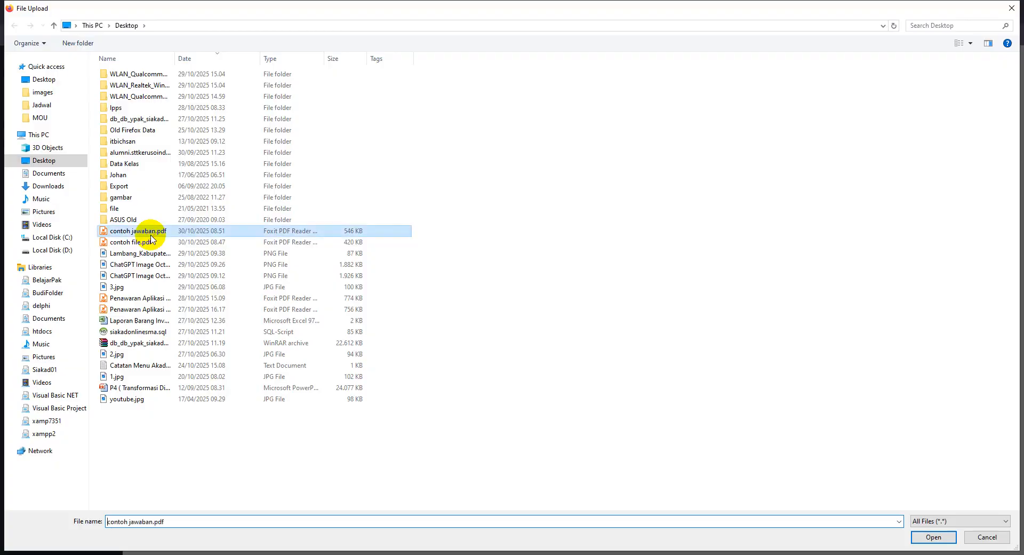
pyautogui.click(375, 152)
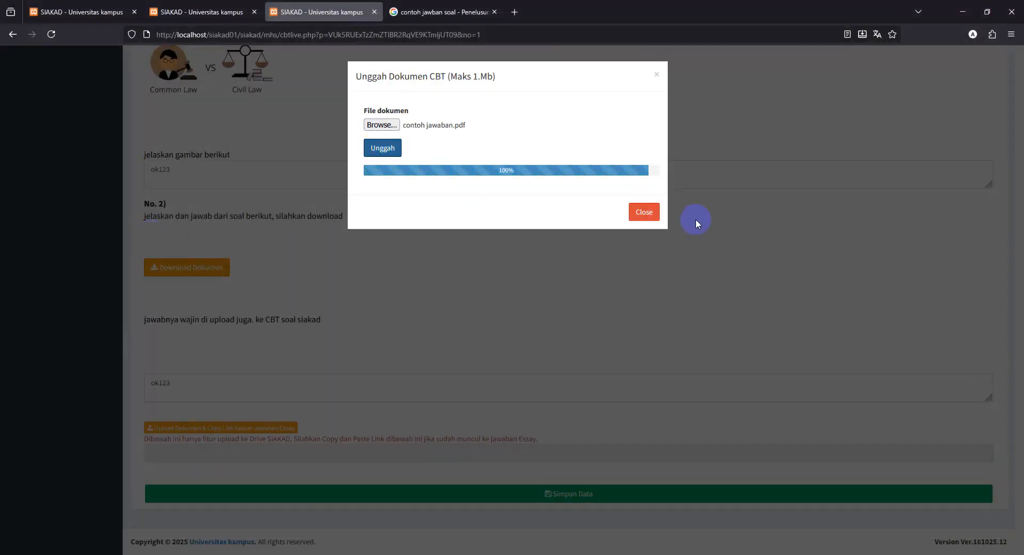
pyautogui.click(652, 214)
# Replace the answer to essay No. 2 with the copied link of the uploaded document.
pyautogui.moveTo(469, 453); pyautogui.dragTo(160, 453)
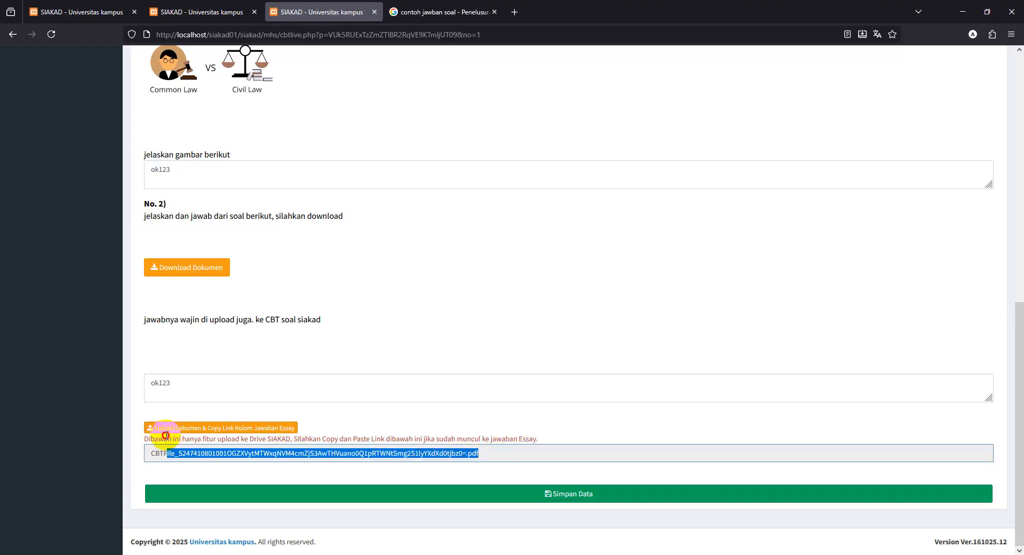
pyautogui.hotkey('ctrl', 'c')
pyautogui.click(217, 386)
pyautogui.hotkey('ctrl', 'a')
pyautogui.hotkey('ctrl', 'v')
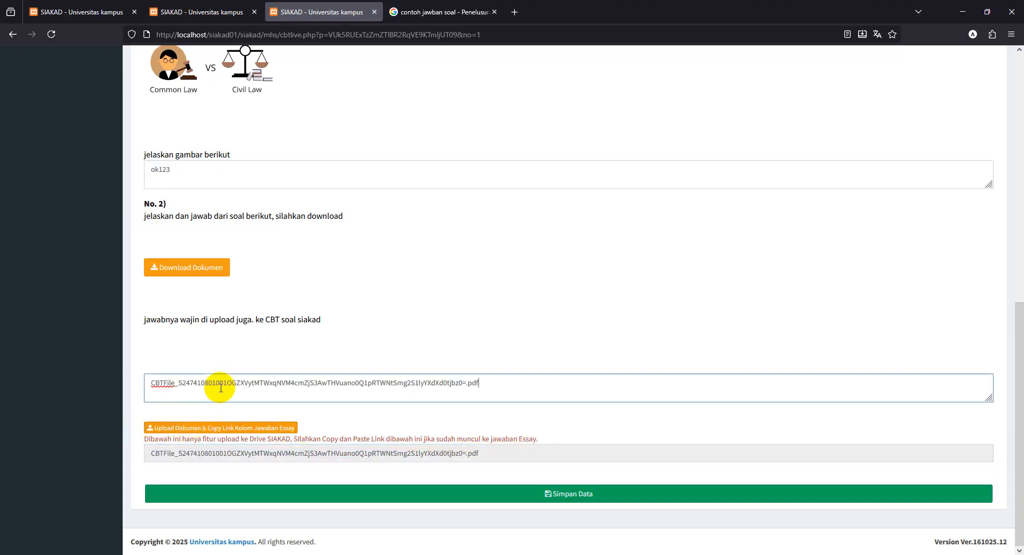
# Save the student's exam answers and acknowledge the messages to return to the CBT exam list.
pyautogui.click(342, 491)
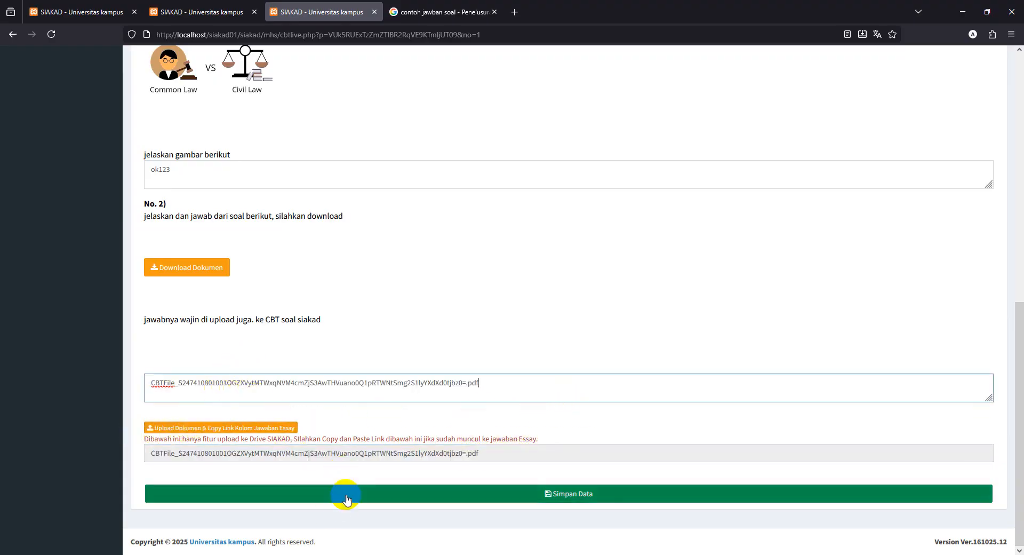
pyautogui.click(547, 318)
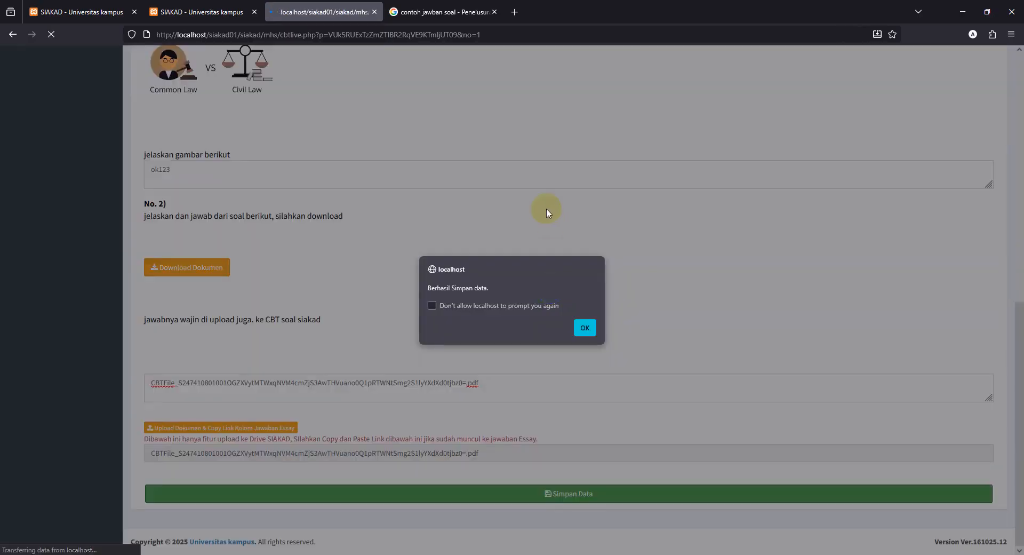
pyautogui.click(582, 330)
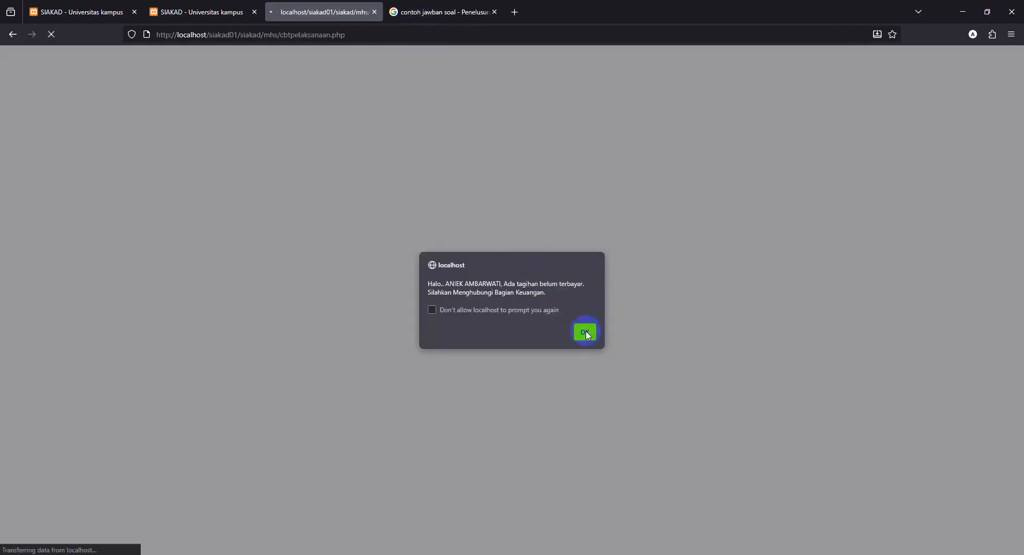
pyautogui.click(584, 333)
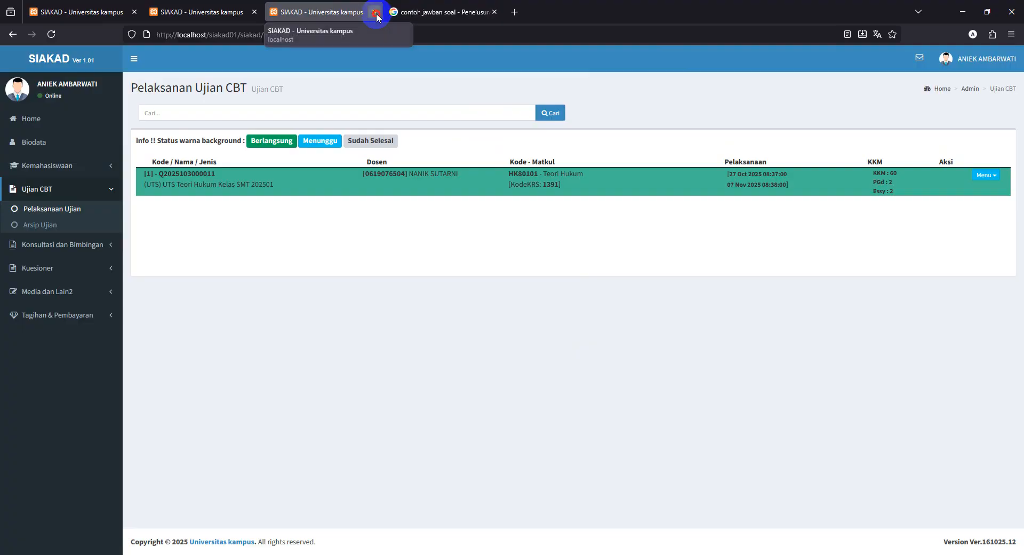
# End the student session and log in as the Teori Hukum lecturer from the operator's Login As User list.
pyautogui.click(376, 13)
pyautogui.click(227, 7)
pyautogui.click(186, 160)
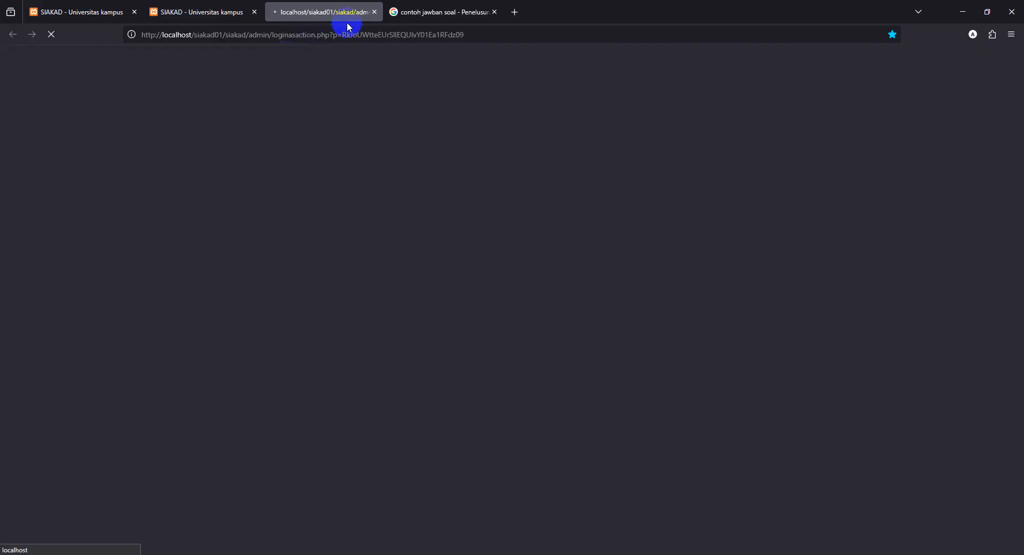
pyautogui.click(376, 13)
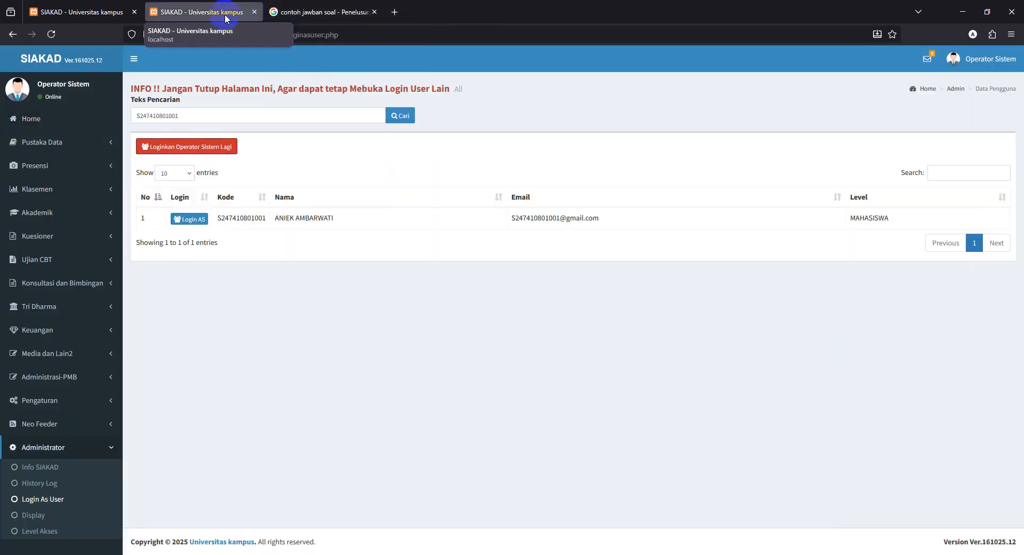
pyautogui.click(11, 37)
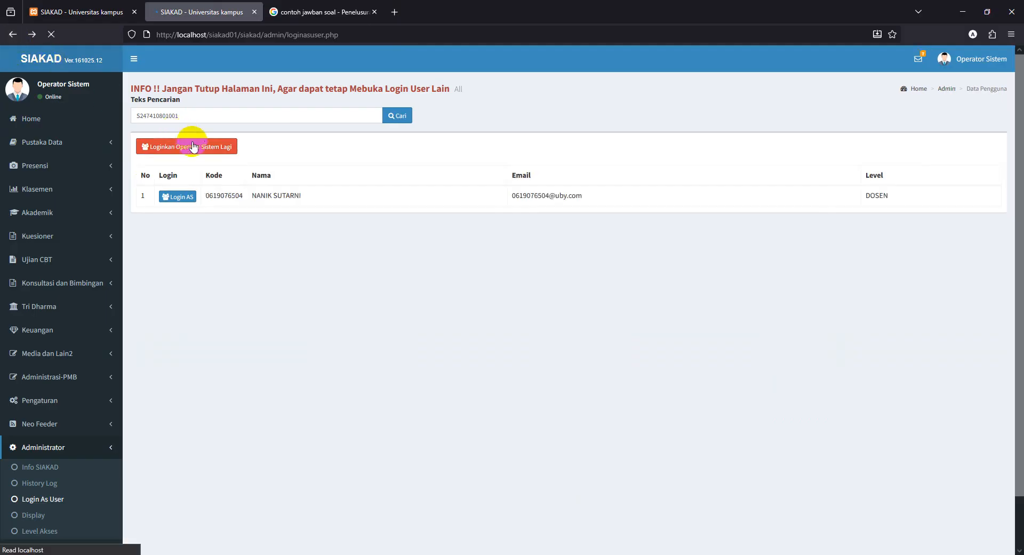
pyautogui.click(189, 219)
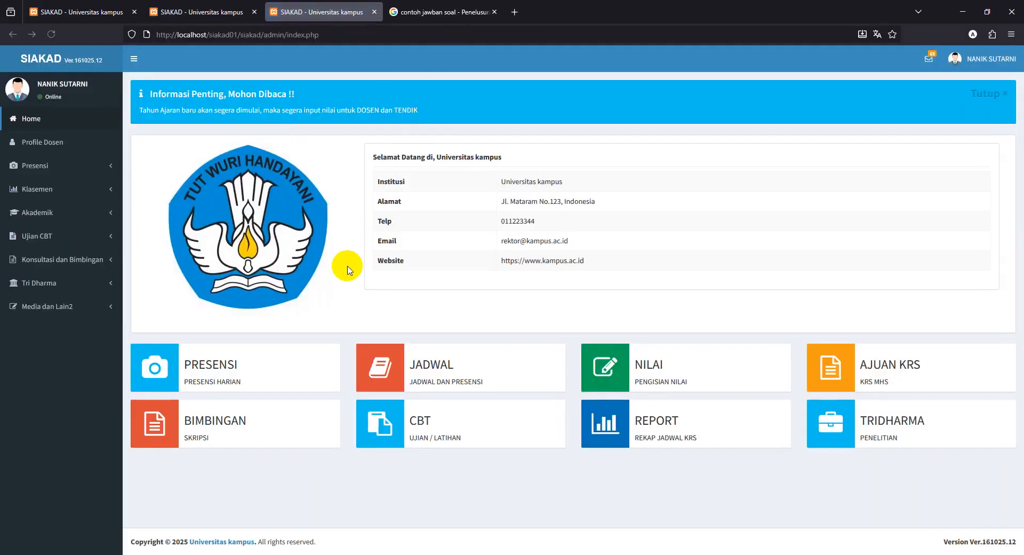
# Open the participant list of the UTS Teori Hukum Kelas SMT 202501 exam in the lecturer's CBT section.
pyautogui.click(468, 413)
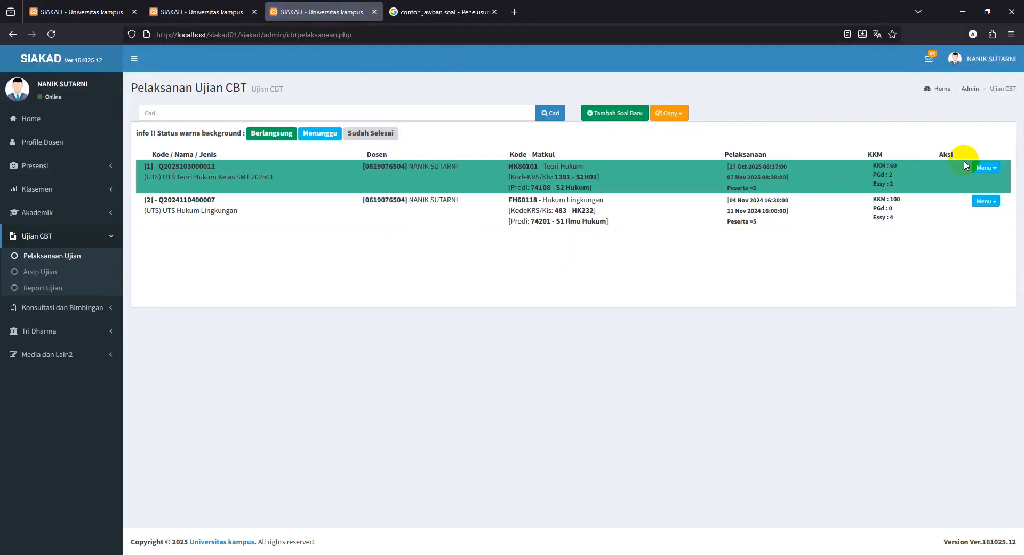
pyautogui.click(984, 167)
pyautogui.click(975, 207)
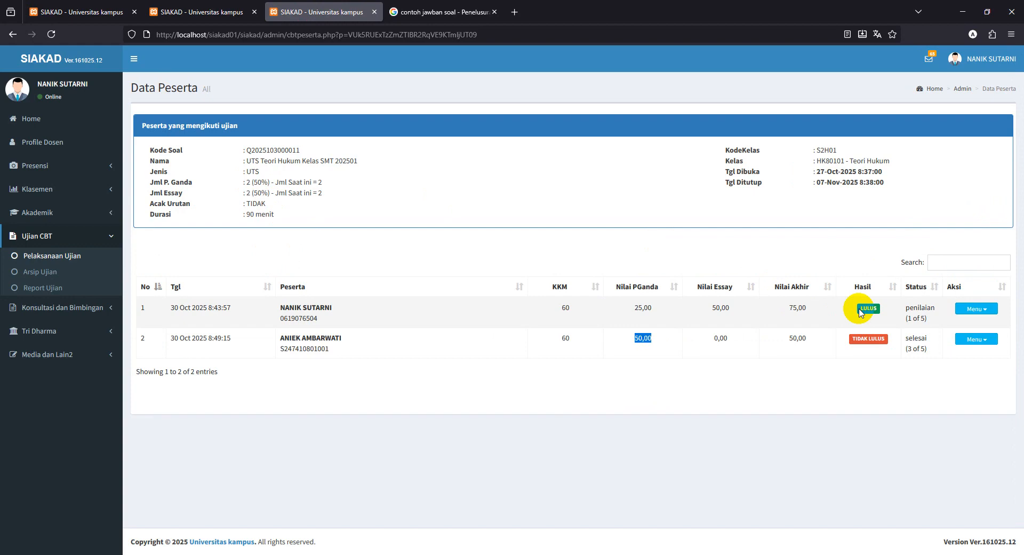
# Open the student's exam answers, review the PDF uploaded for essay No. 2, and close the document.
pyautogui.click(978, 340)
pyautogui.click(973, 372)
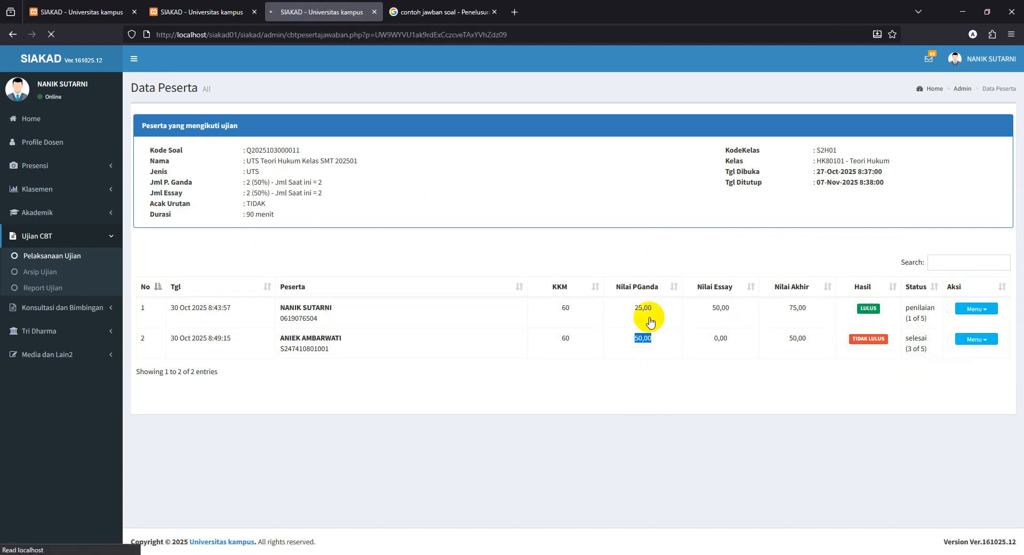
pyautogui.scroll(-6, 480, 328)
pyautogui.click(185, 414)
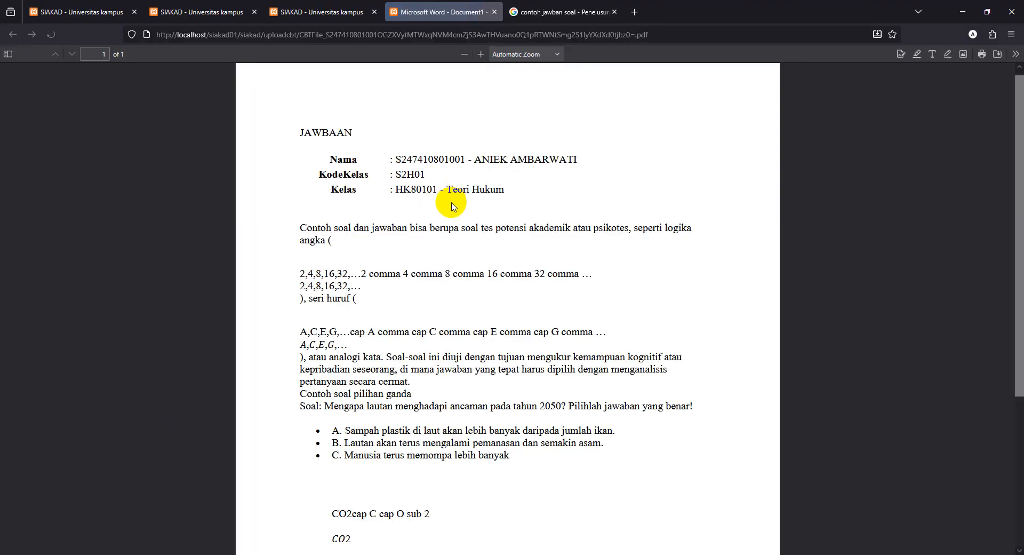
pyautogui.scroll(-4, 451, 205)
pyautogui.click(494, 11)
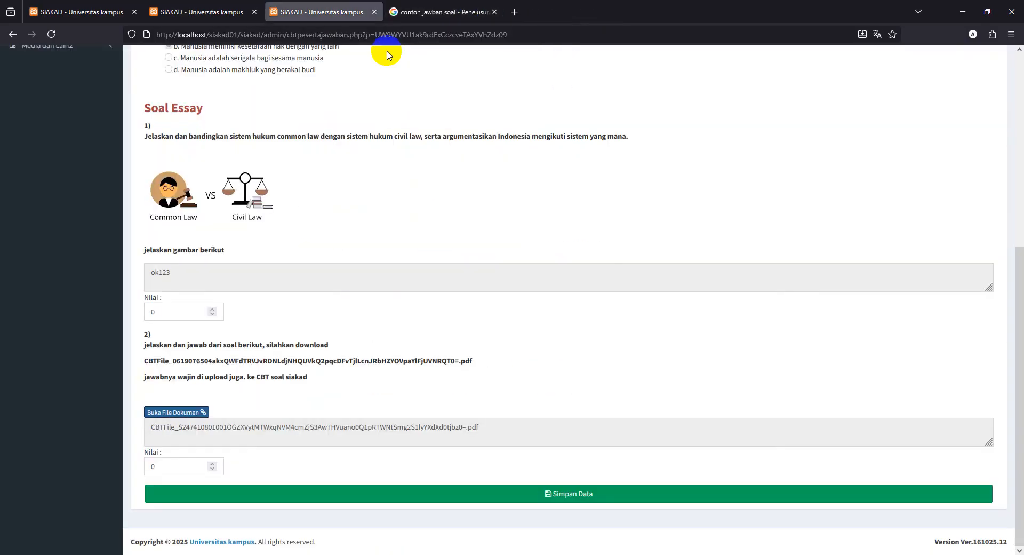
# Grade the student's essay No. 1 with 76 and essay No. 2 with 80, and save the scores.
pyautogui.scroll(6, 279, 326)
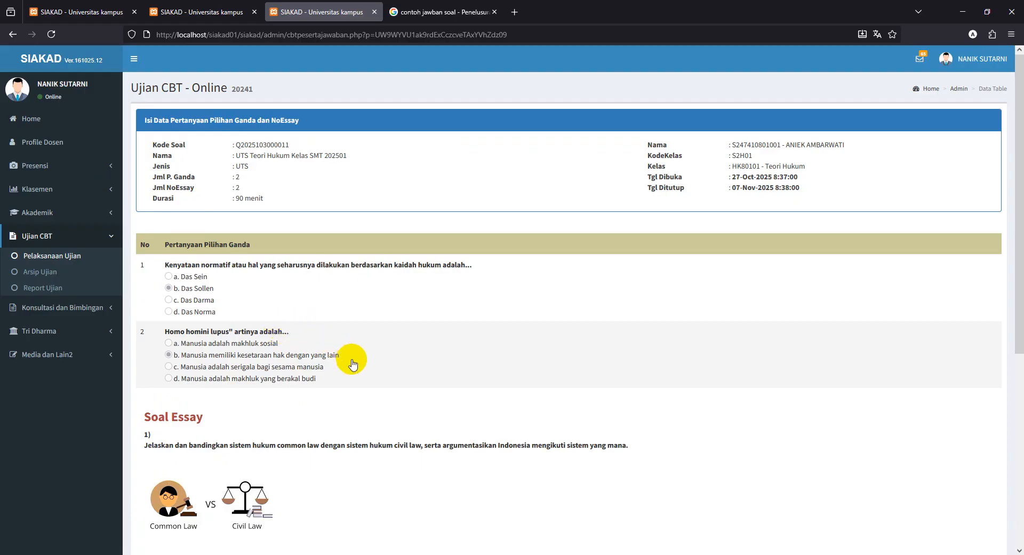
pyautogui.scroll(-5, 344, 352)
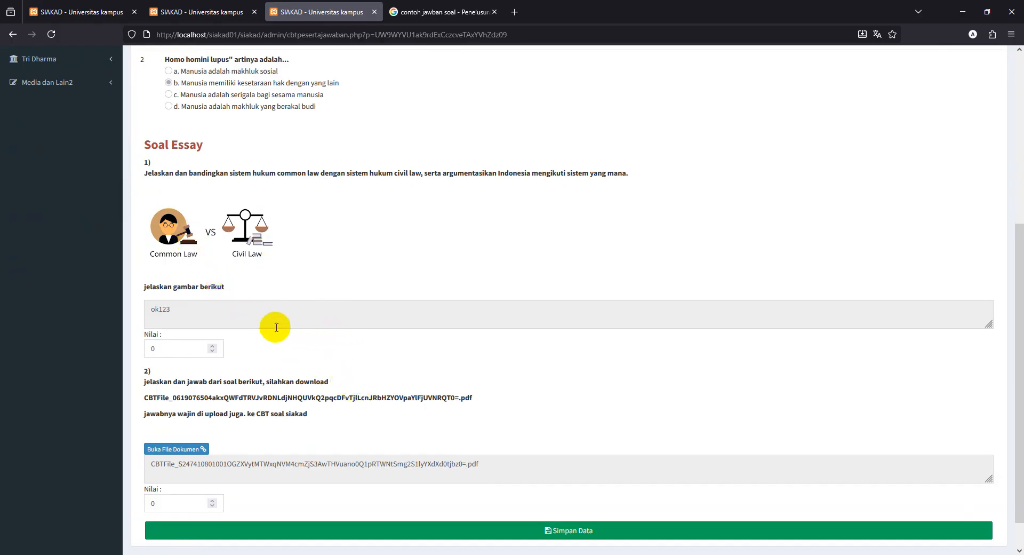
pyautogui.scroll(5, 272, 324)
pyautogui.scroll(-5, 250, 352)
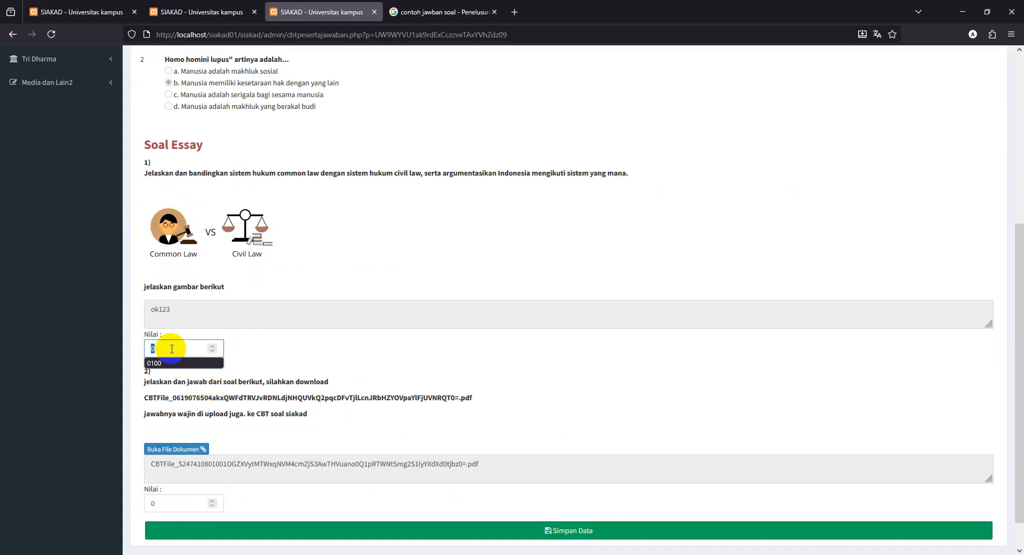
pyautogui.doubleClick(158, 503)
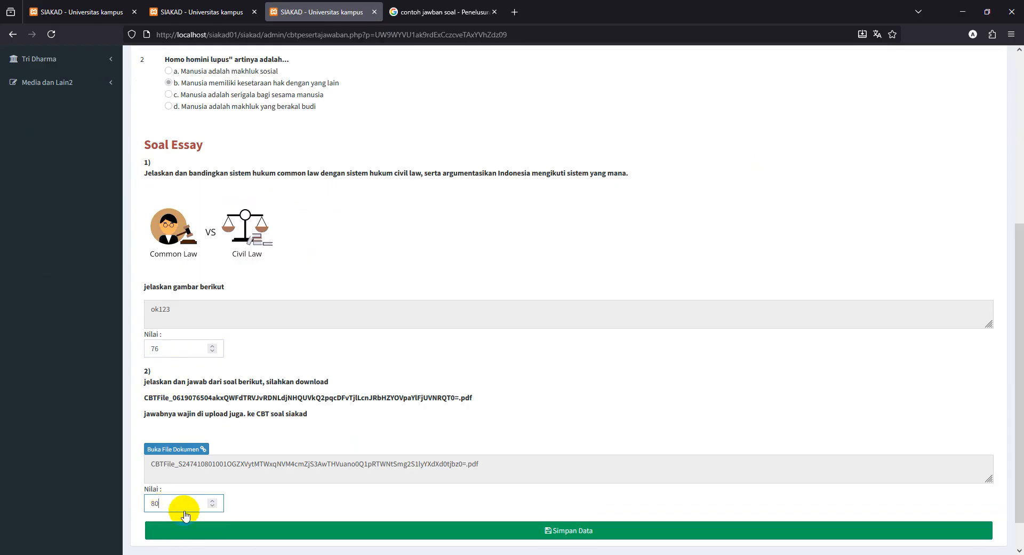
pyautogui.click(270, 533)
pyautogui.click(546, 315)
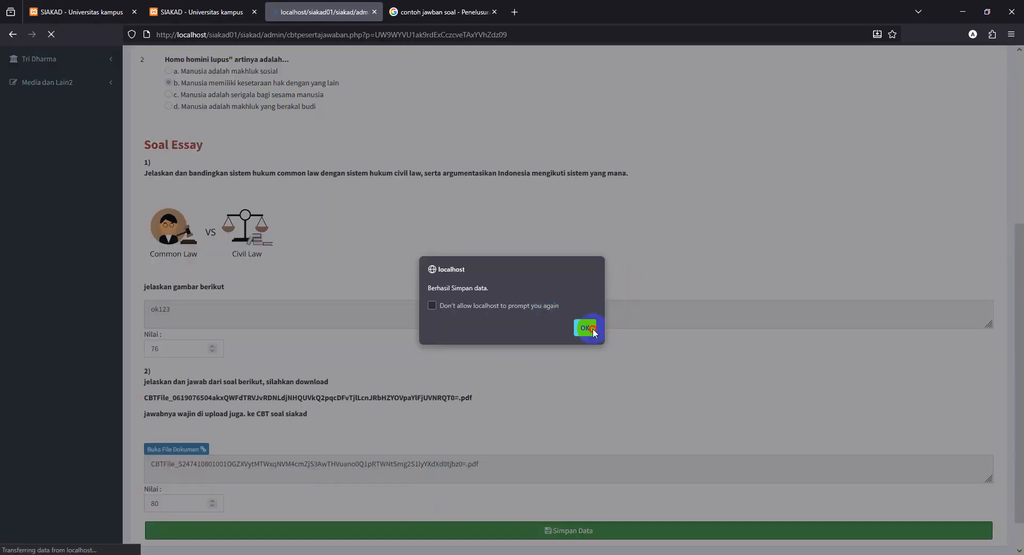
pyautogui.click(585, 328)
# Reopen the Teori Hukum exam's participant list and check the student's final score.
pyautogui.click(993, 170)
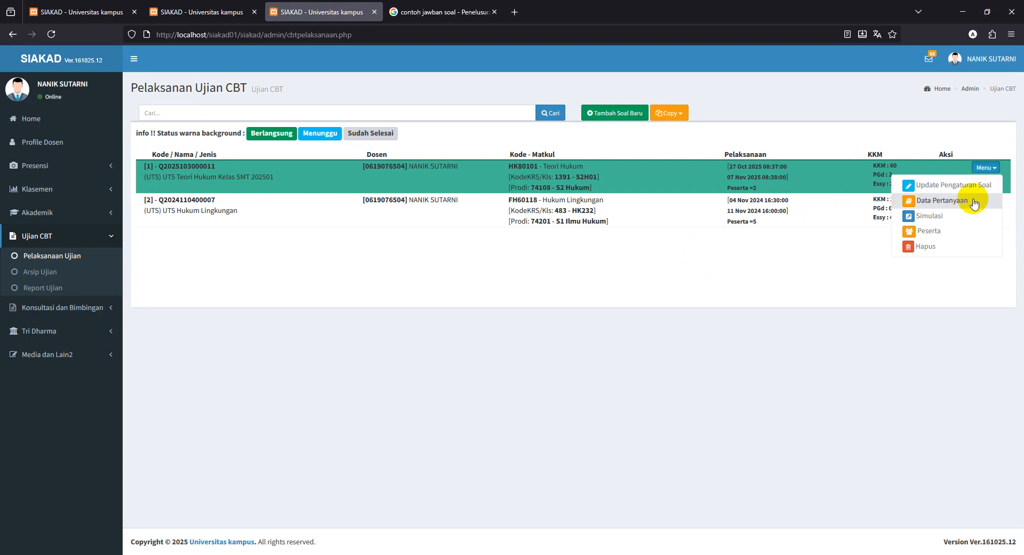
pyautogui.click(966, 231)
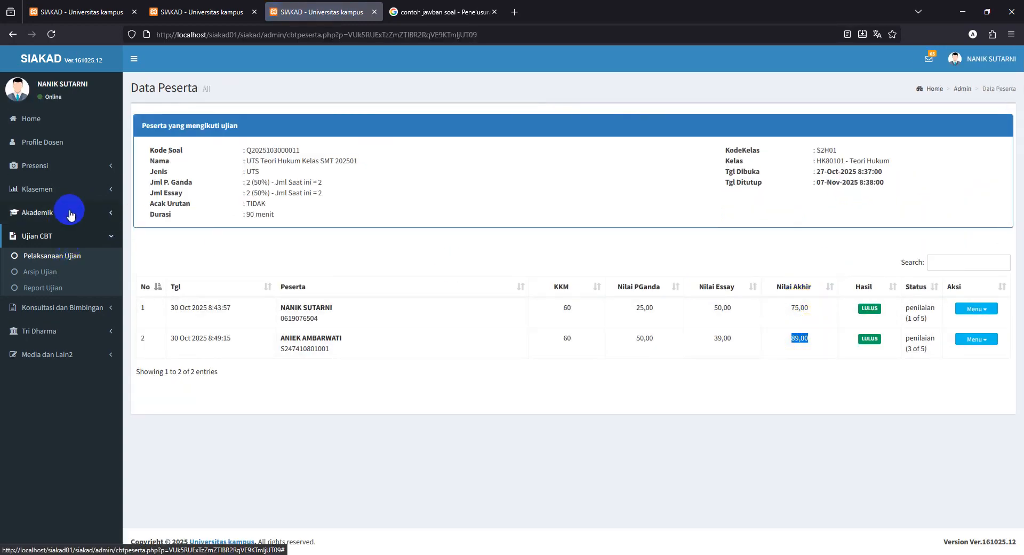
pyautogui.click(201, 11)
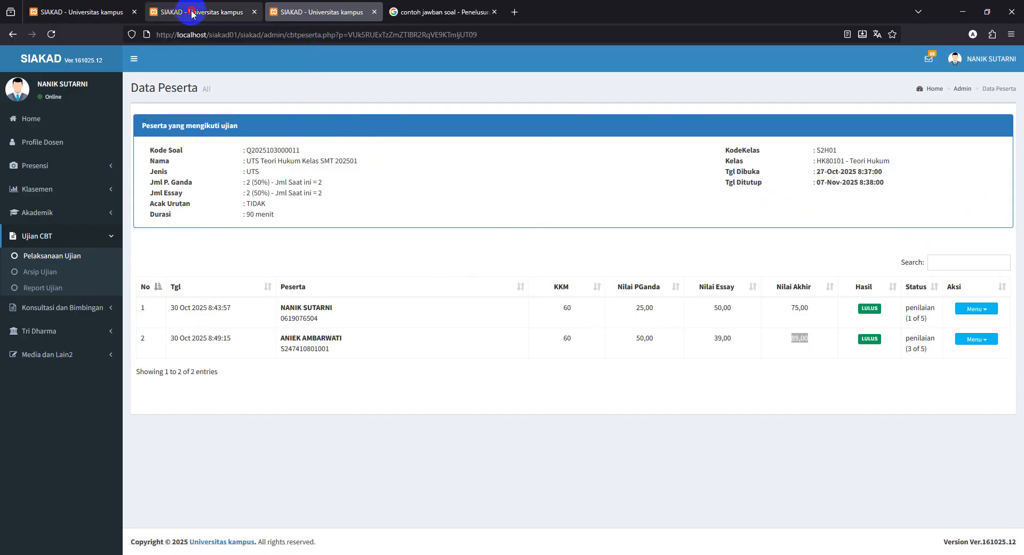
pyautogui.click(330, 12)
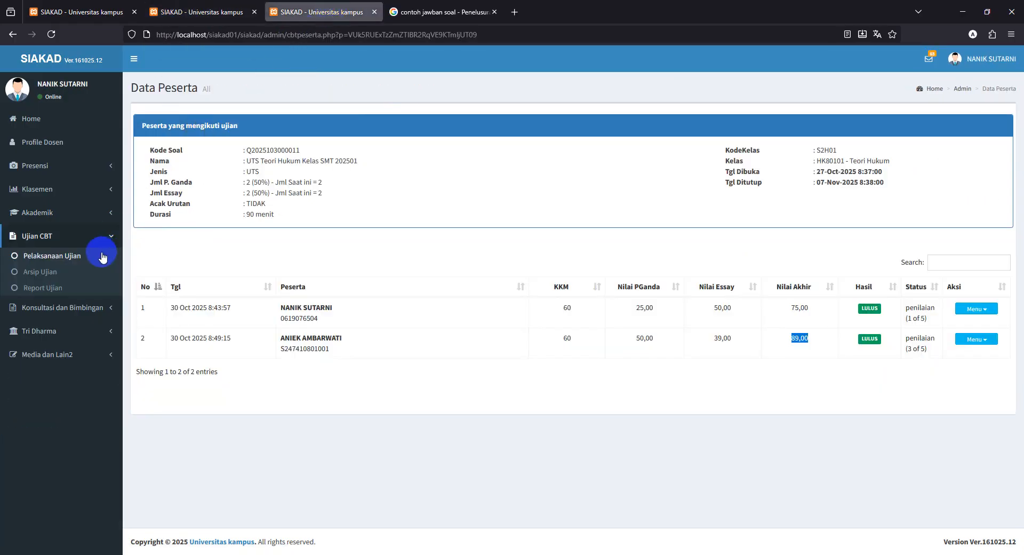
# Open the Pengisian Nilai page in a separate tab and check the exam's course code in the participant data.
pyautogui.click(89, 220)
pyautogui.middleClick(78, 322)
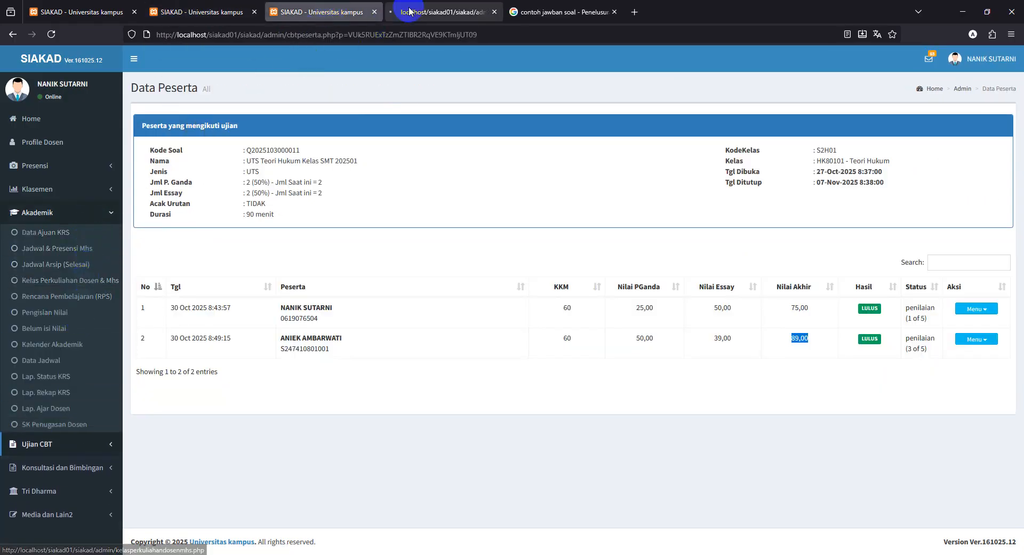
pyautogui.click(435, 12)
pyautogui.click(339, 7)
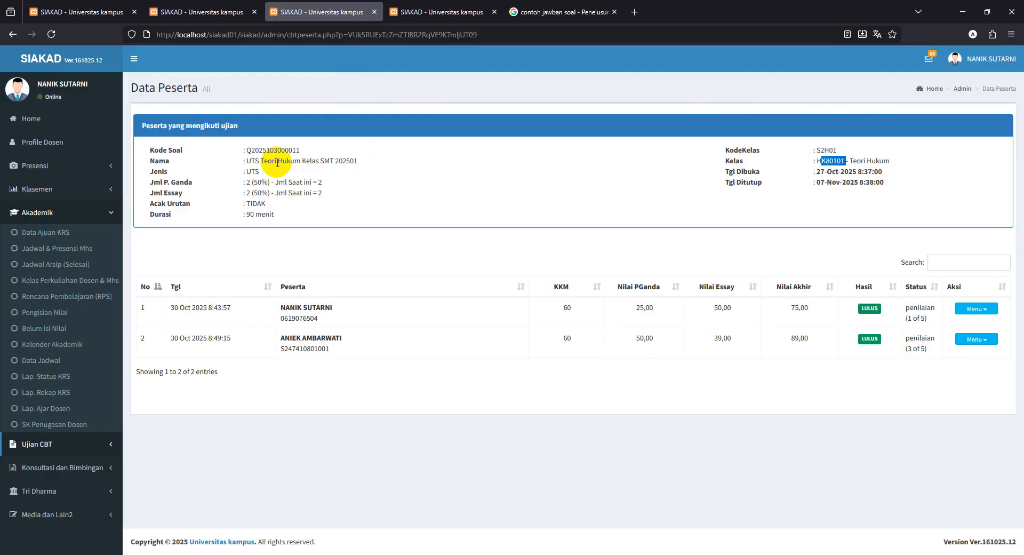
pyautogui.click(426, 12)
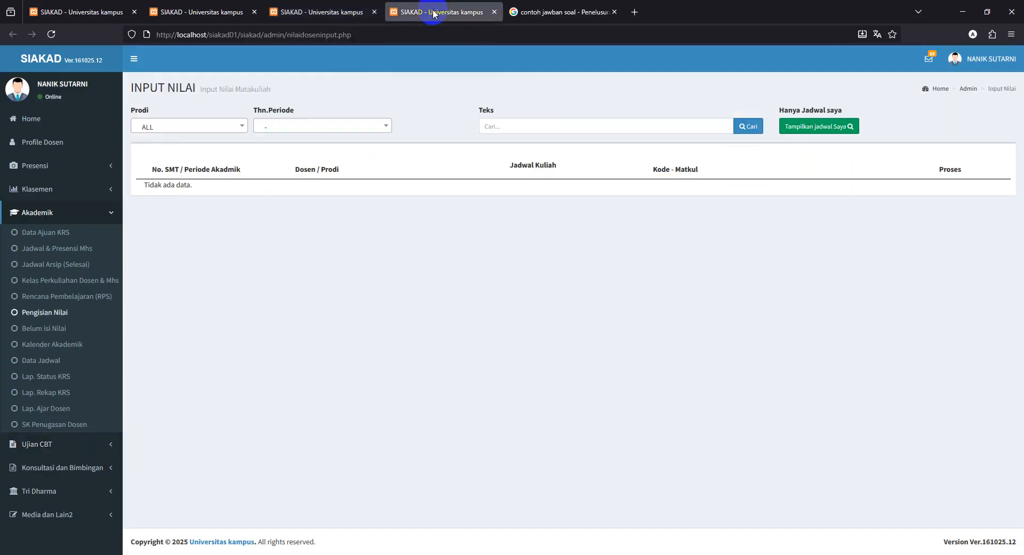
# Search the grade entry classes for period 20251 - 2025/2026 Ganjil, including the lecturer's own schedule.
pyautogui.click(275, 127)
pyautogui.click(274, 196)
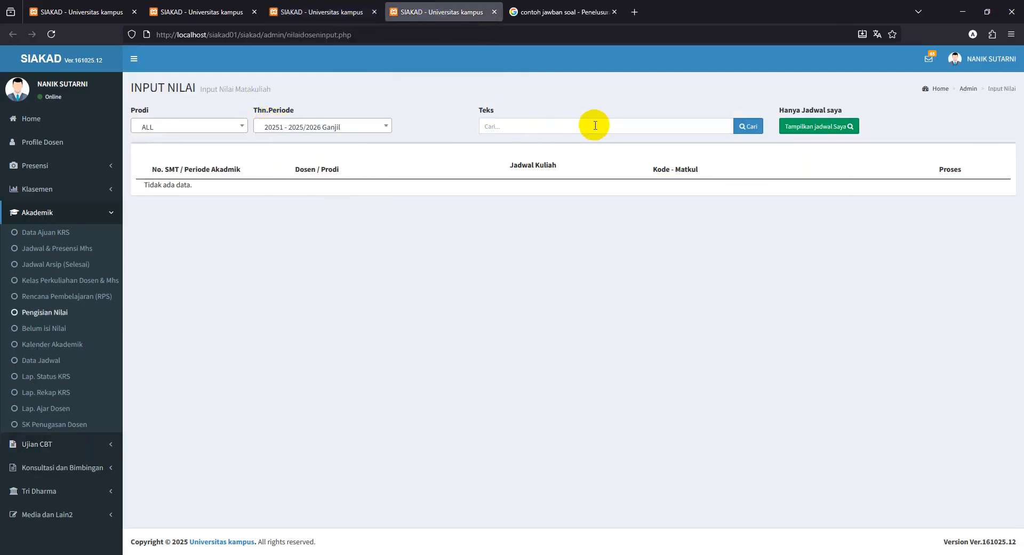
pyautogui.click(749, 129)
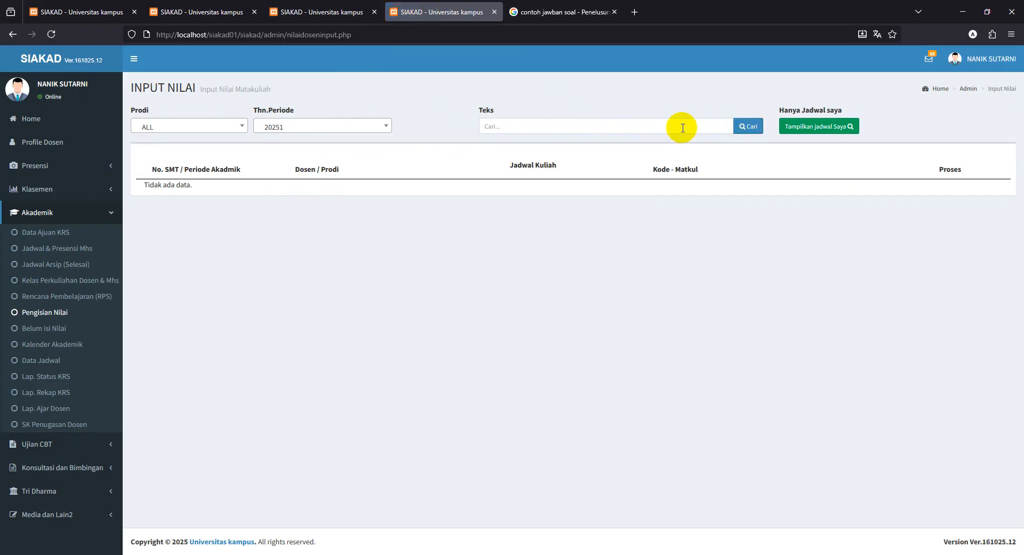
pyautogui.click(797, 128)
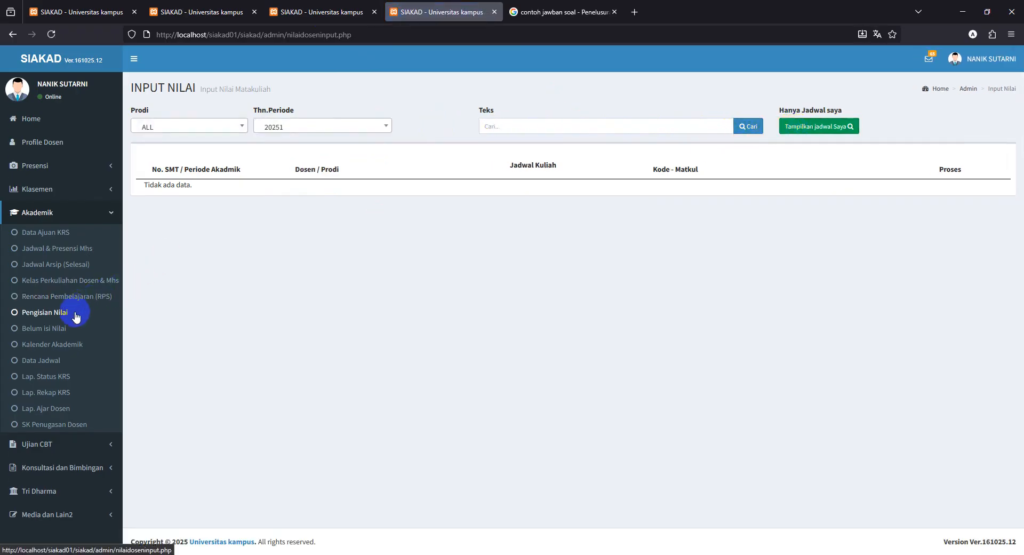
# Copy the Teori Hukum code HK80101 from Jadwal & Presensi Mhs and search for it in a new Pengisian Nilai tab.
pyautogui.click(78, 267)
pyautogui.click(82, 249)
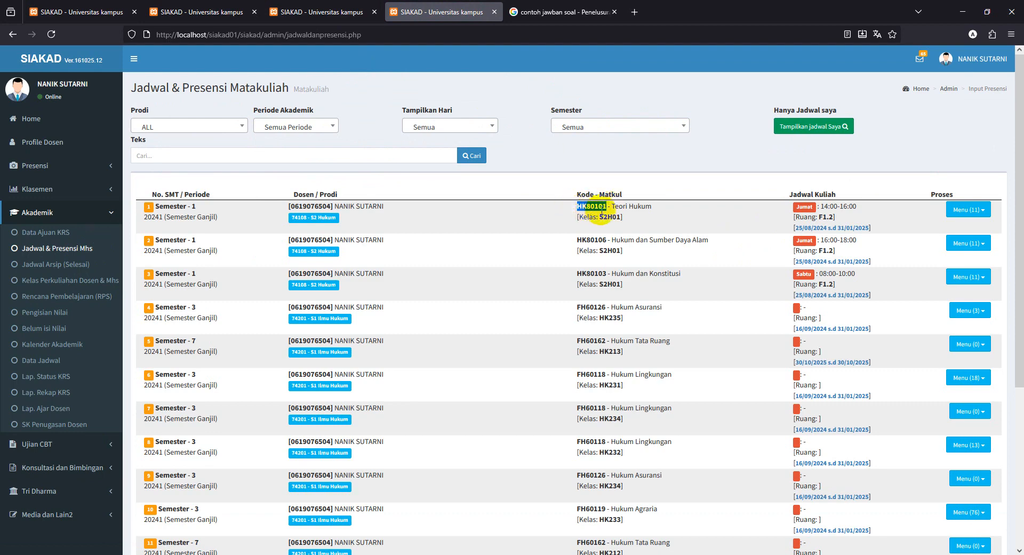
pyautogui.middleClick(81, 314)
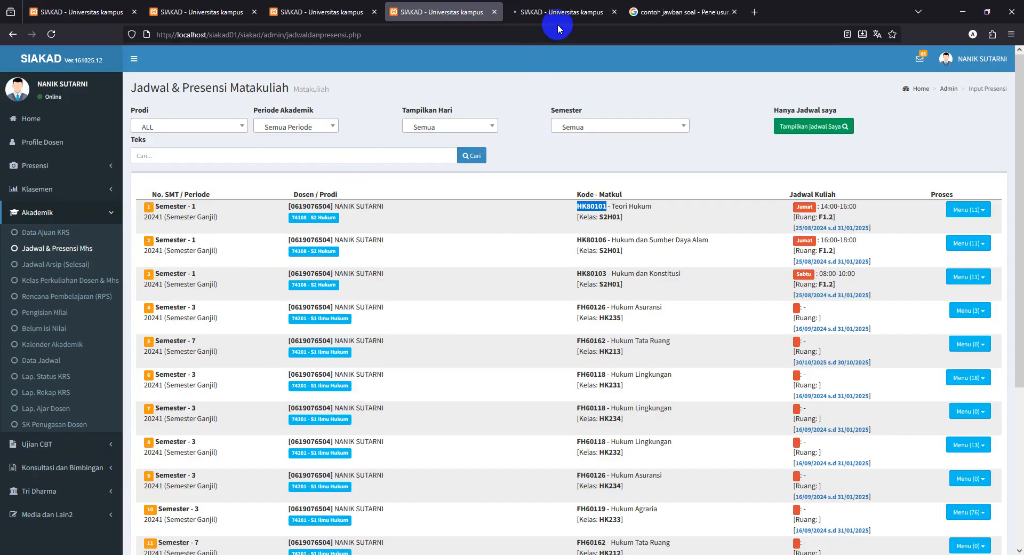
pyautogui.click(558, 22)
pyautogui.click(583, 126)
pyautogui.write('HK80101')
pyautogui.click(746, 126)
# Extend the HK80101 search to Semua Thn.Periode, try to open the Teori Hukum grade entry, and dismiss the message.
pyautogui.click(354, 128)
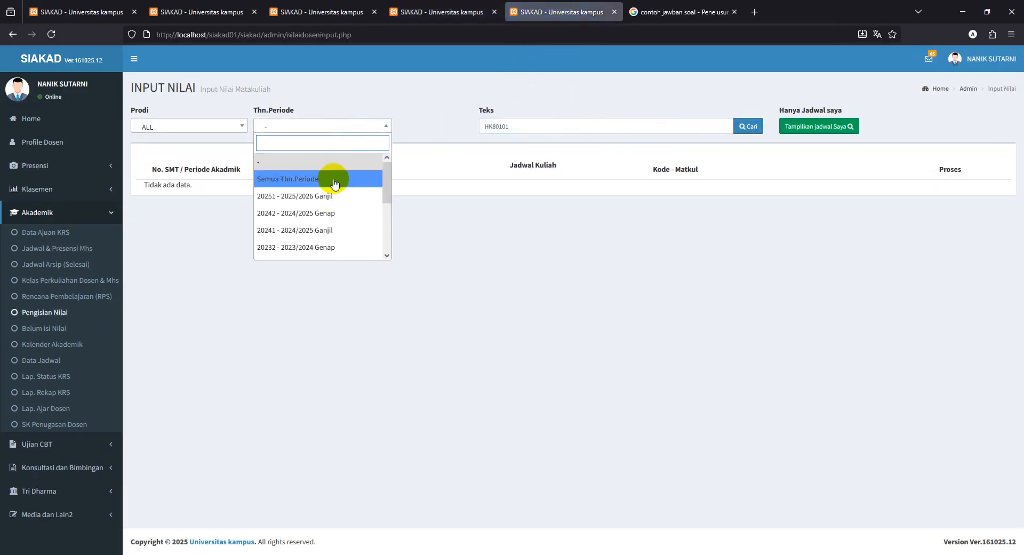
pyautogui.click(331, 176)
pyautogui.click(749, 128)
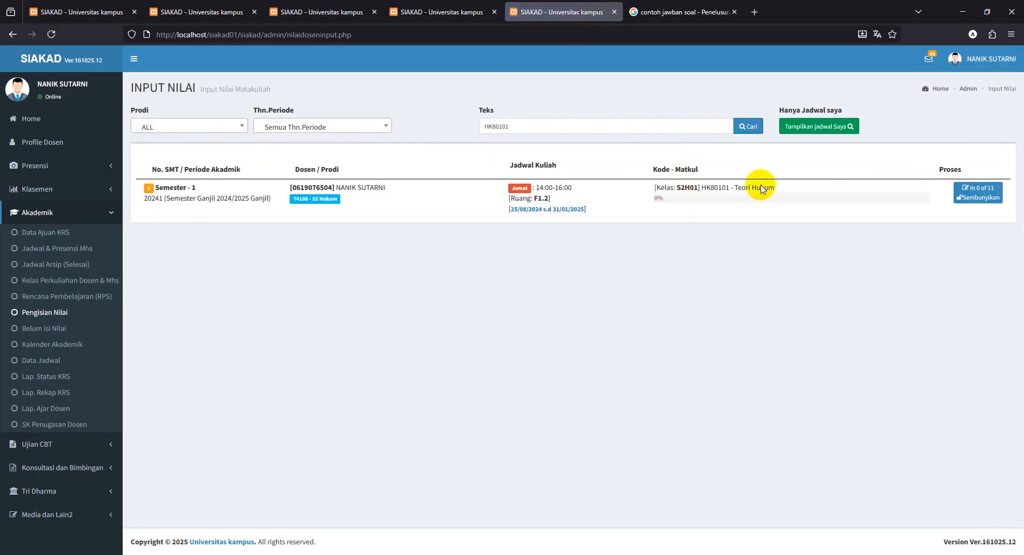
pyautogui.click(979, 198)
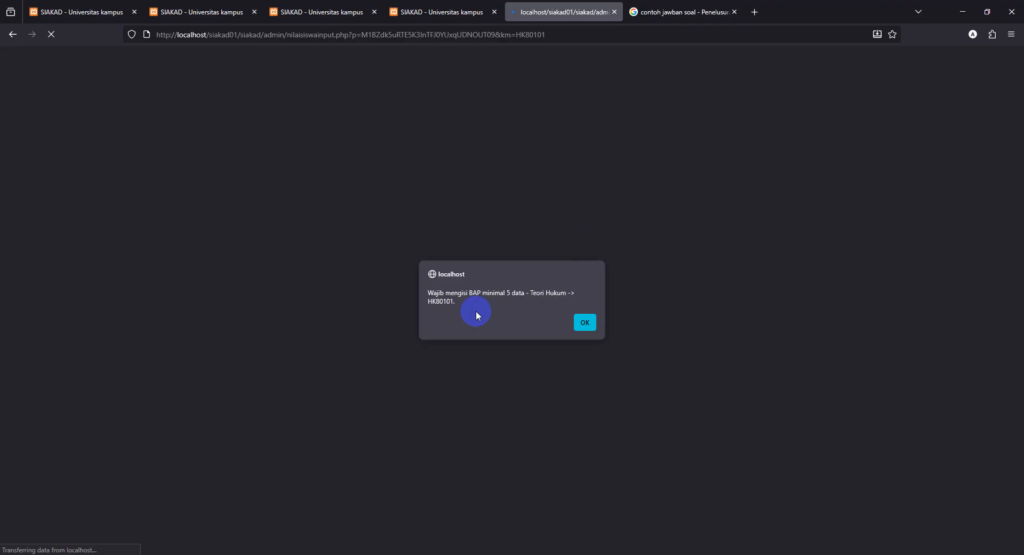
pyautogui.click(585, 322)
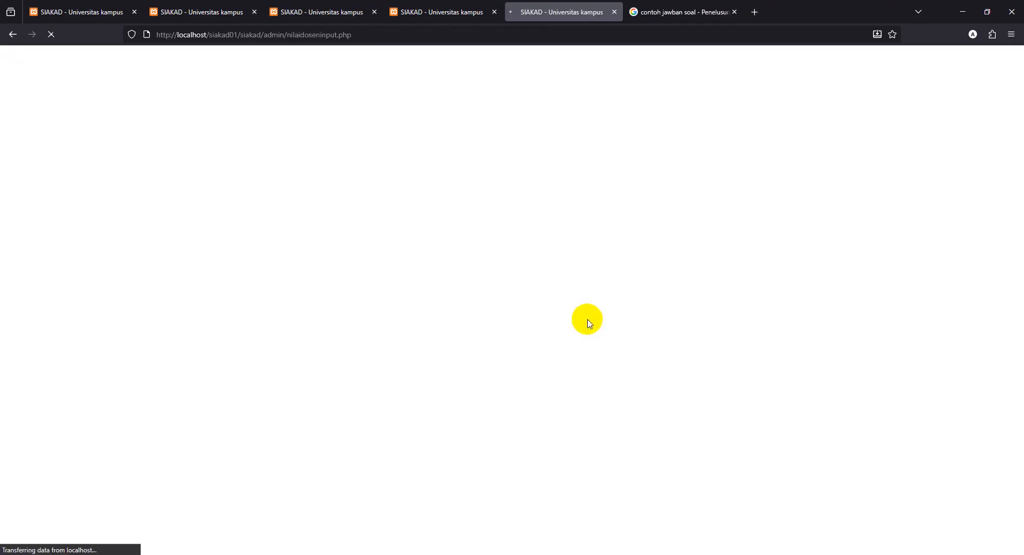
# Open the Berita Acara of the Teori Hukum class S2H01 from the Jadwal & Presensi schedule.
pyautogui.click(454, 13)
pyautogui.click(973, 209)
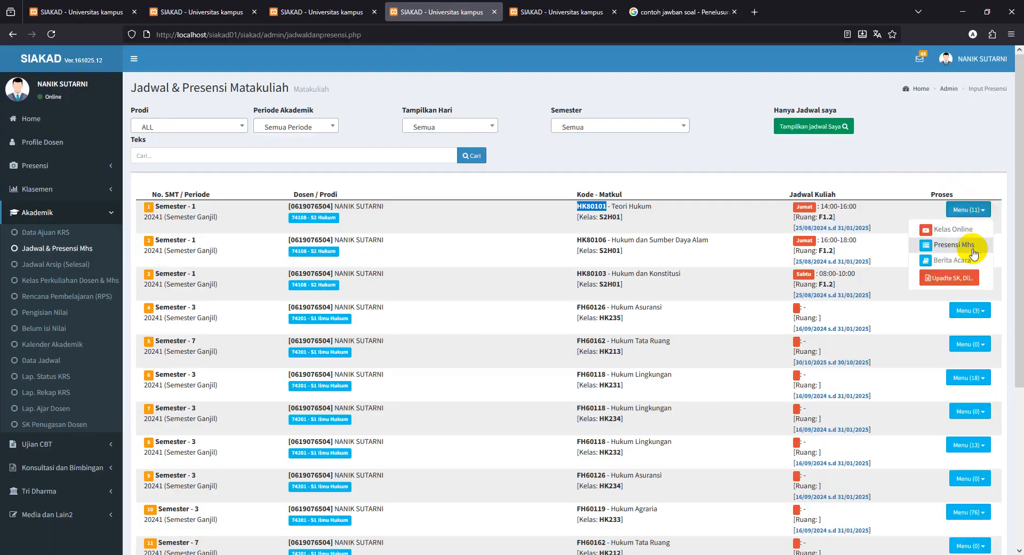
pyautogui.click(969, 259)
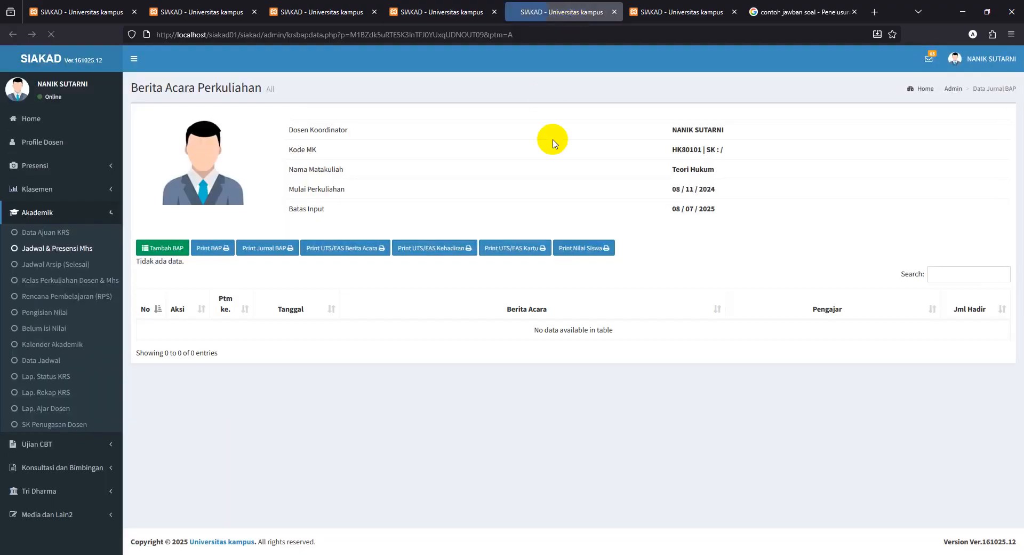
# Add a BAP for meeting 1 of Teori Hukum with Jumlah Hadir 6 and the text "mengajar teori 1", and save it.
pyautogui.click(163, 249)
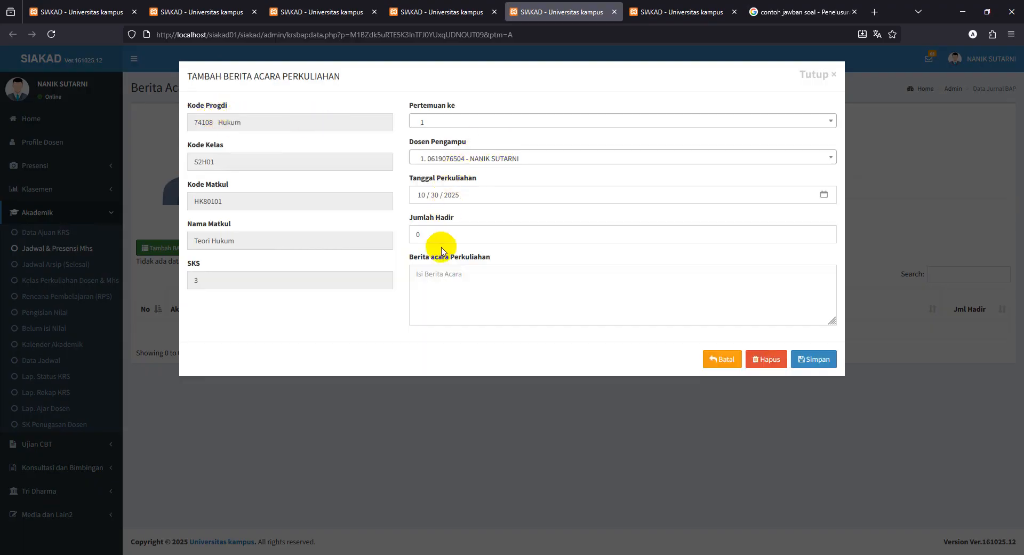
pyautogui.click(437, 233)
pyautogui.press('BackSpace')
pyautogui.write('6')
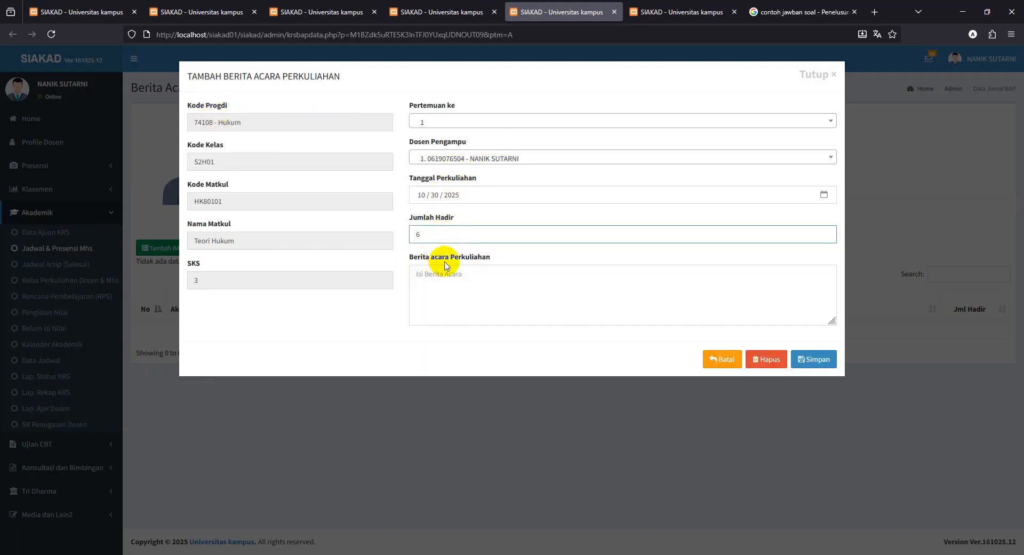
pyautogui.click(431, 281)
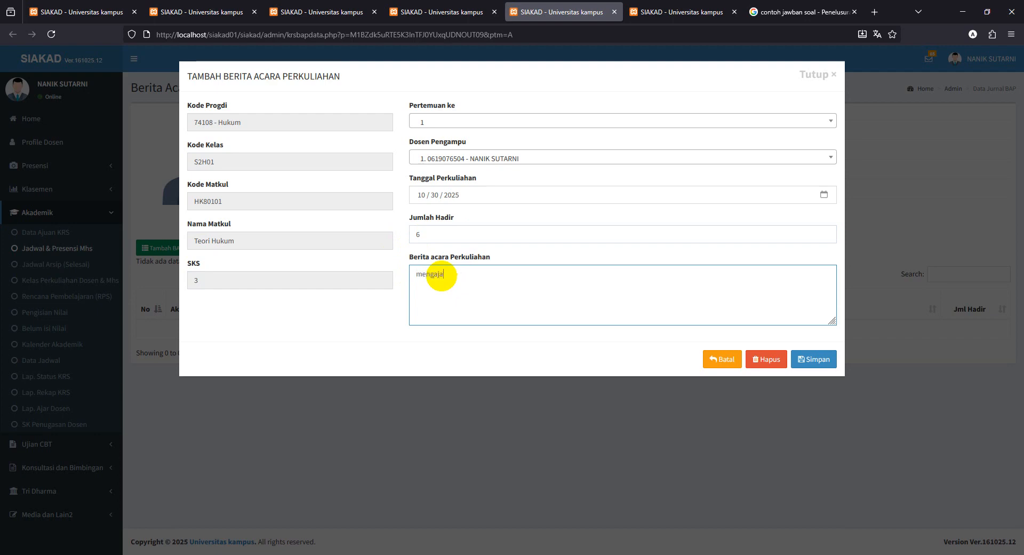
pyautogui.click(821, 360)
pyautogui.click(575, 169)
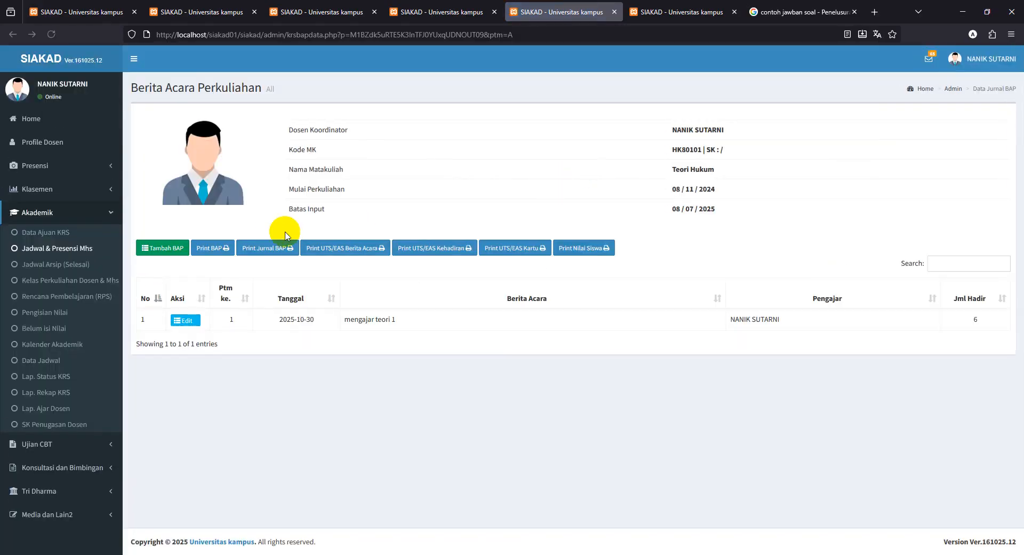
# Open the Presensi Mhs of the Teori Hukum class S2H01 from the Jadwal & Presensi schedule in a new tab.
pyautogui.click(440, 16)
pyautogui.click(967, 209)
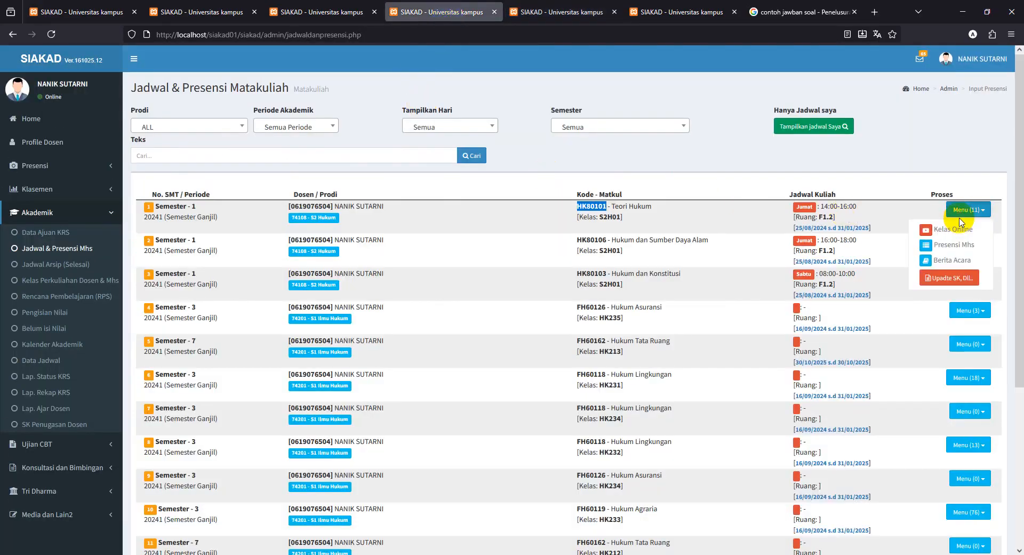
pyautogui.middleClick(954, 243)
pyautogui.click(461, 14)
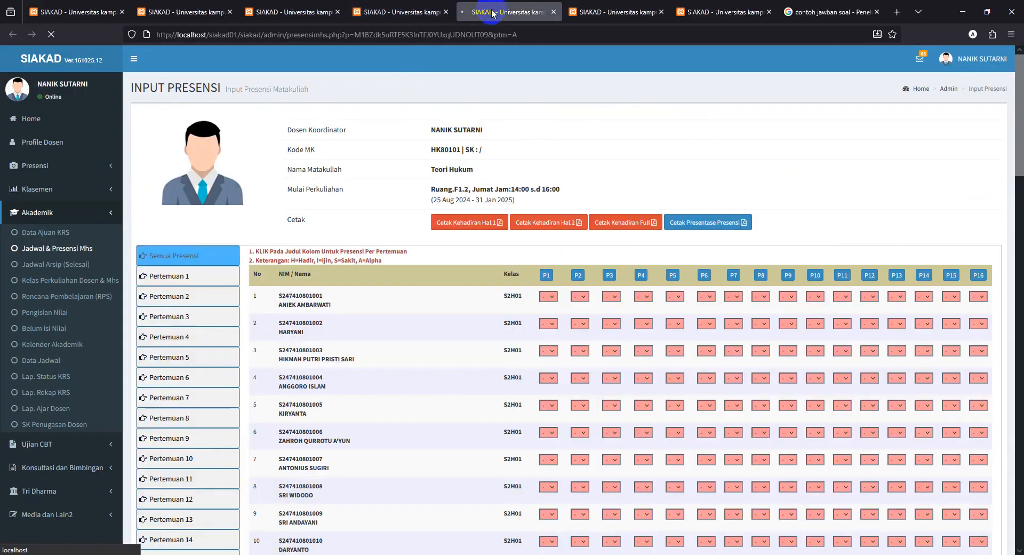
# Set all students' attendance for Pertemuan 2 to H and confirm.
pyautogui.click(181, 281)
pyautogui.moveTo(362, 282); pyautogui.dragTo(393, 282)
pyautogui.click(163, 297)
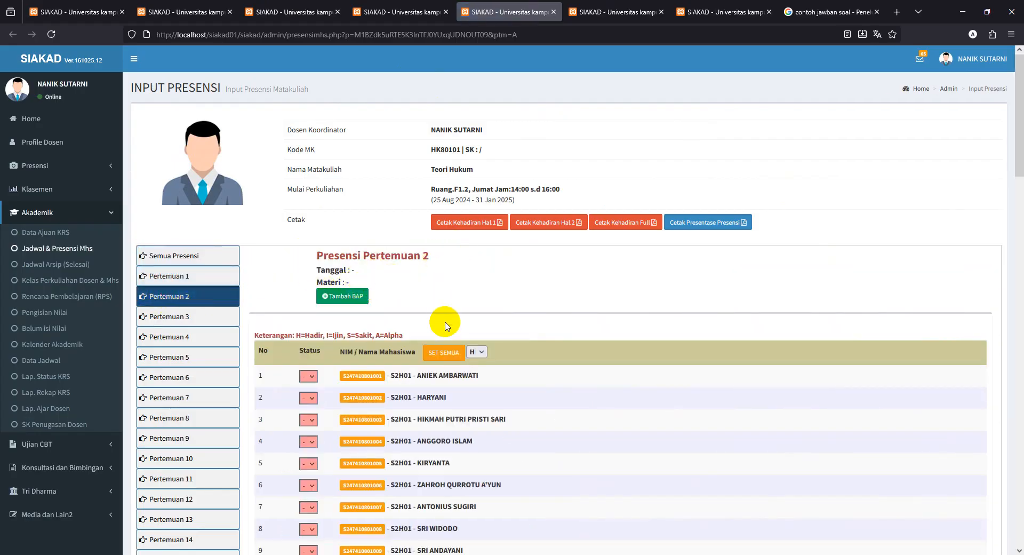
pyautogui.click(449, 353)
pyautogui.click(670, 410)
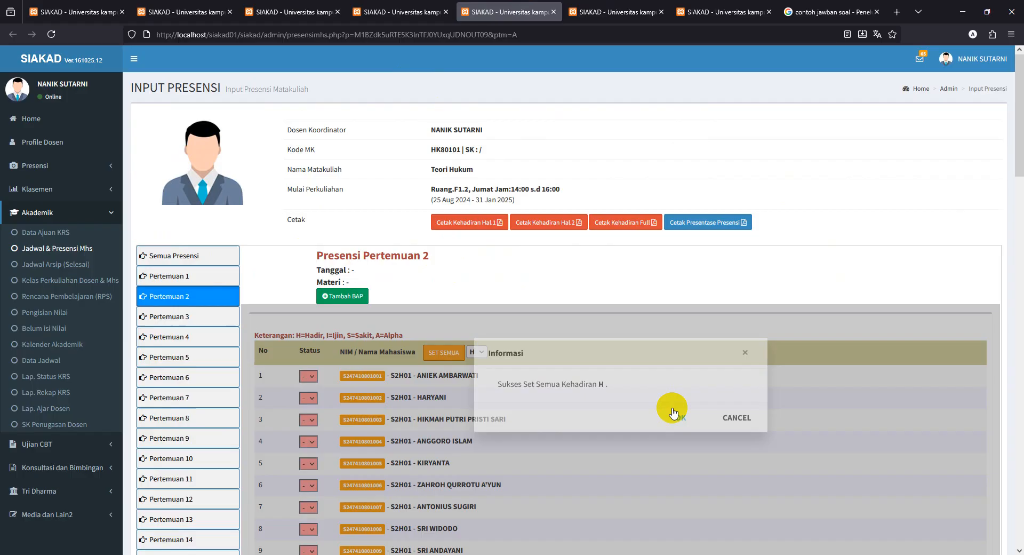
pyautogui.click(344, 297)
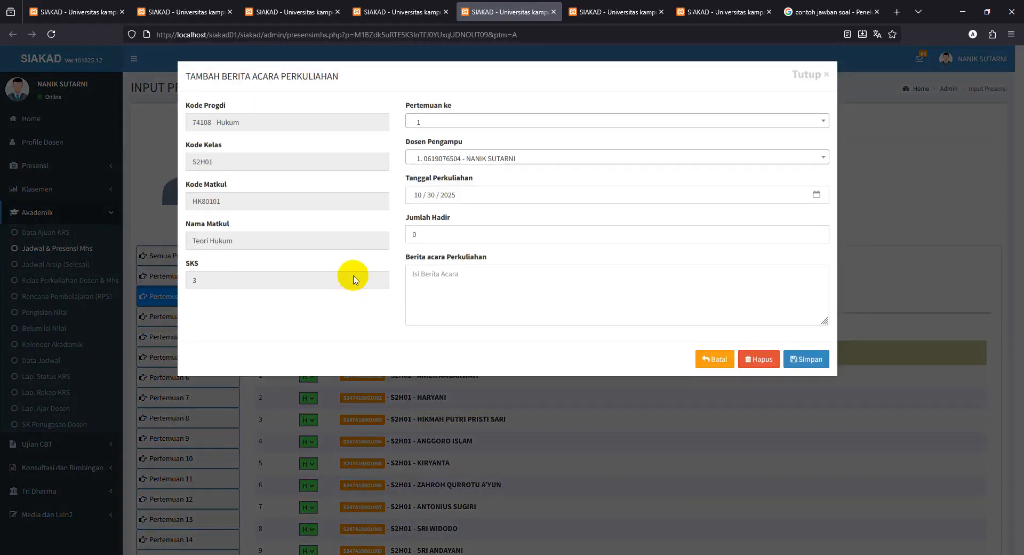
pyautogui.click(51, 35)
pyautogui.click(228, 294)
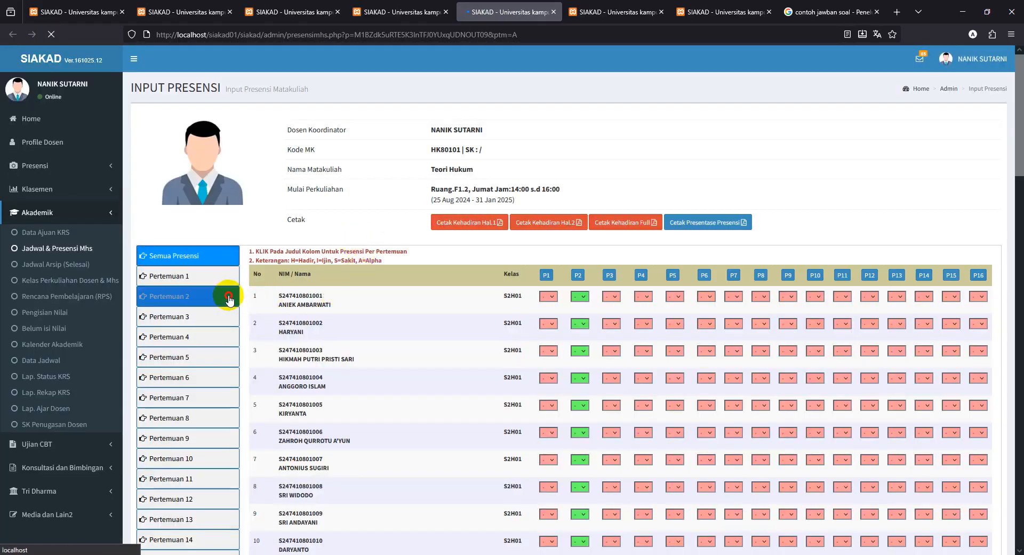
# Fill in a new BAP from Pertemuan 2 with Jumlah Hadir 35 and the text "Teori 2", and try to save it.
pyautogui.click(344, 297)
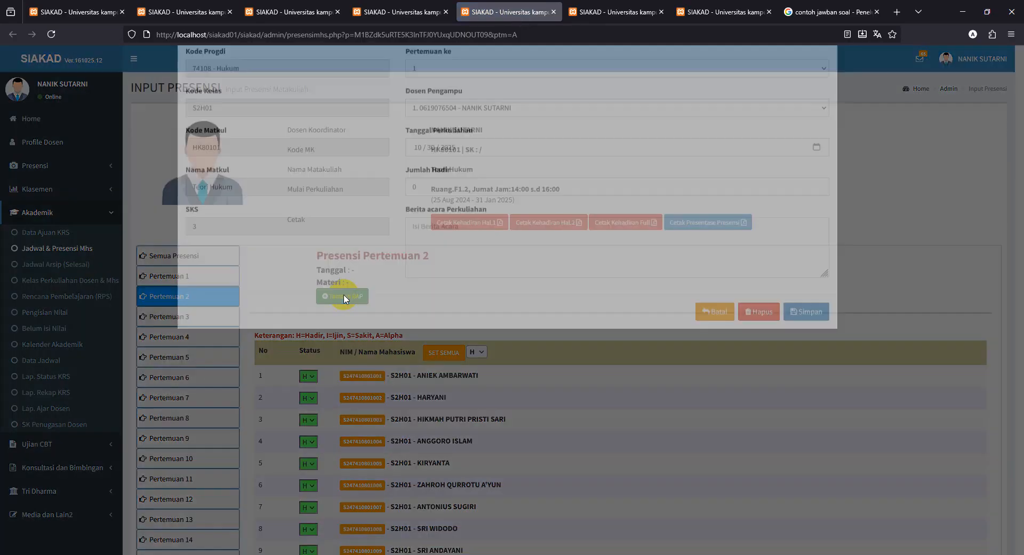
pyautogui.moveTo(442, 231); pyautogui.dragTo(394, 230)
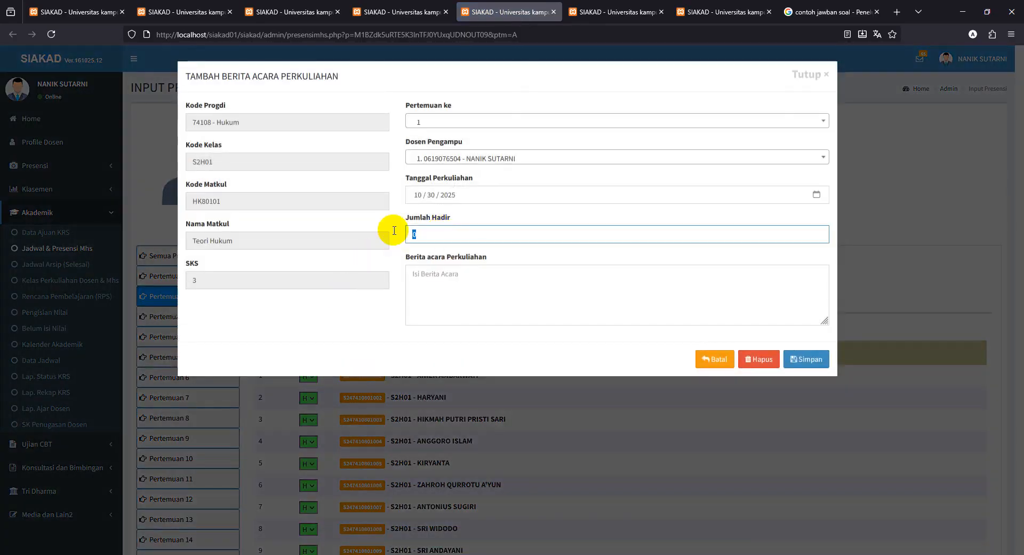
pyautogui.click(436, 272)
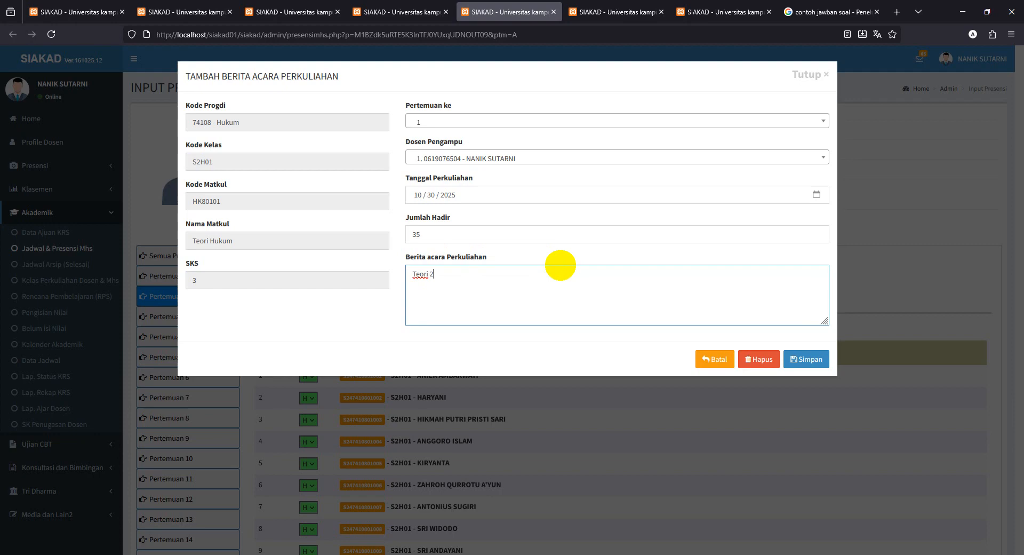
pyautogui.write('2')
pyautogui.click(814, 359)
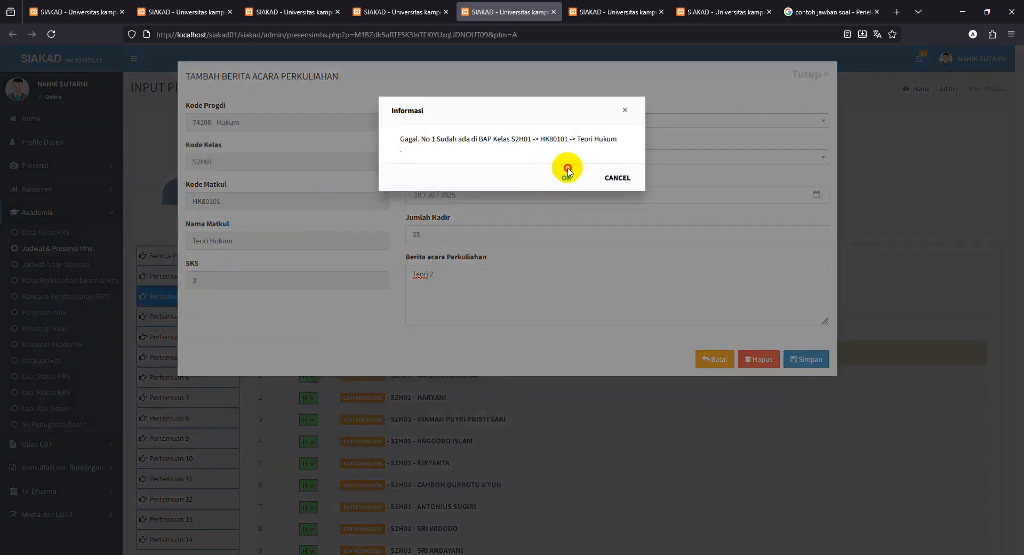
pyautogui.click(624, 177)
# Change the BAP's Pertemuan ke to 2 and save it.
pyautogui.click(429, 122)
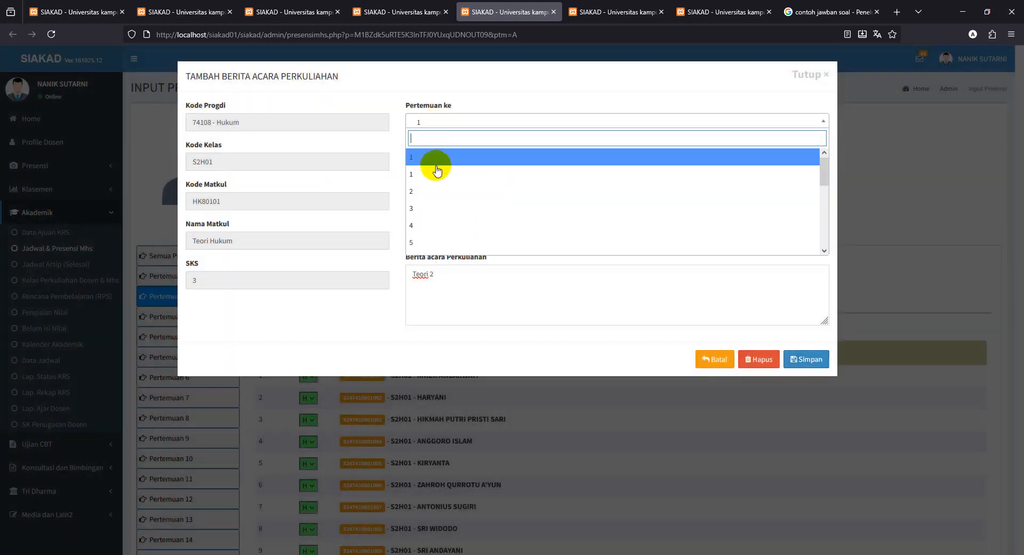
pyautogui.click(435, 191)
pyautogui.click(793, 359)
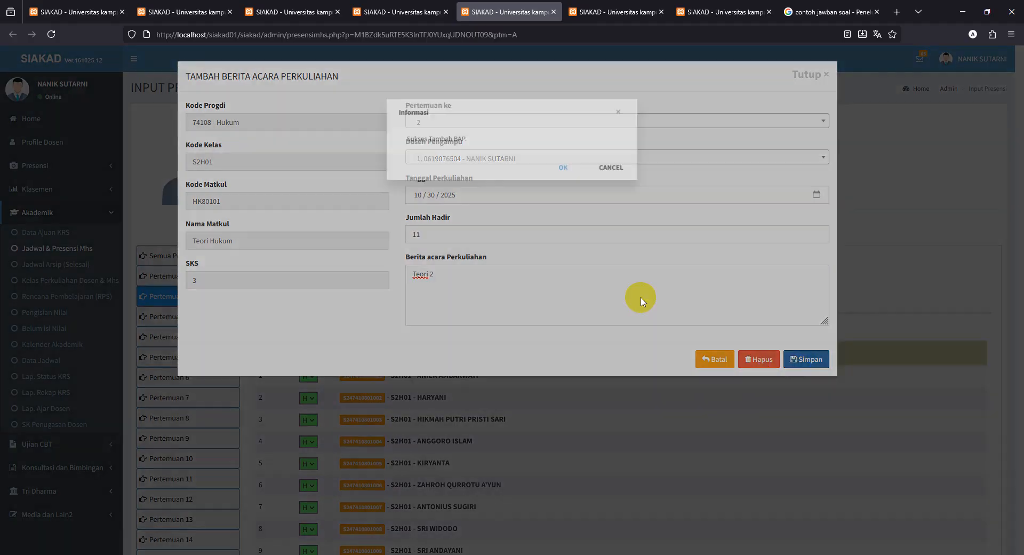
pyautogui.click(566, 169)
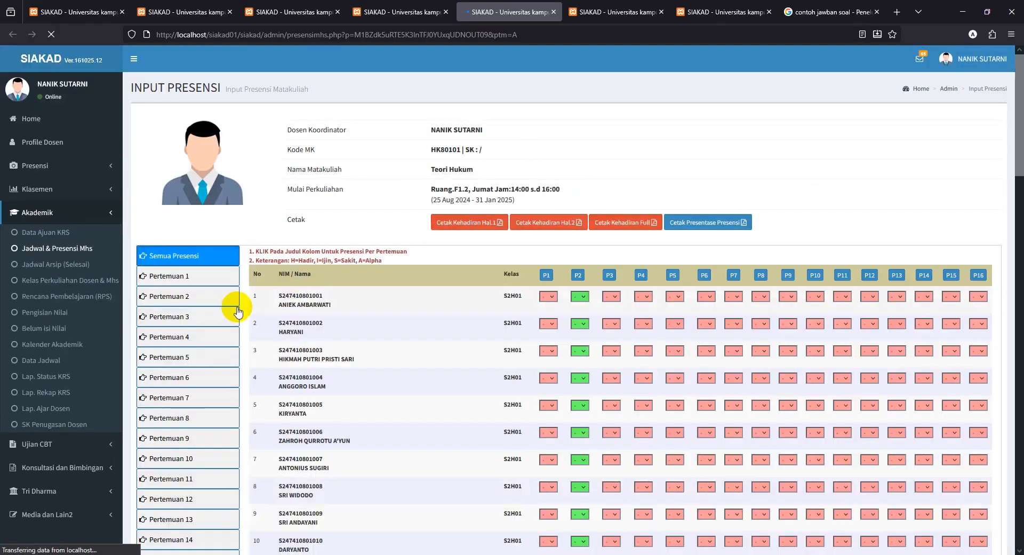
# Set all students' attendance for Pertemuan 3 to H and confirm.
pyautogui.click(181, 322)
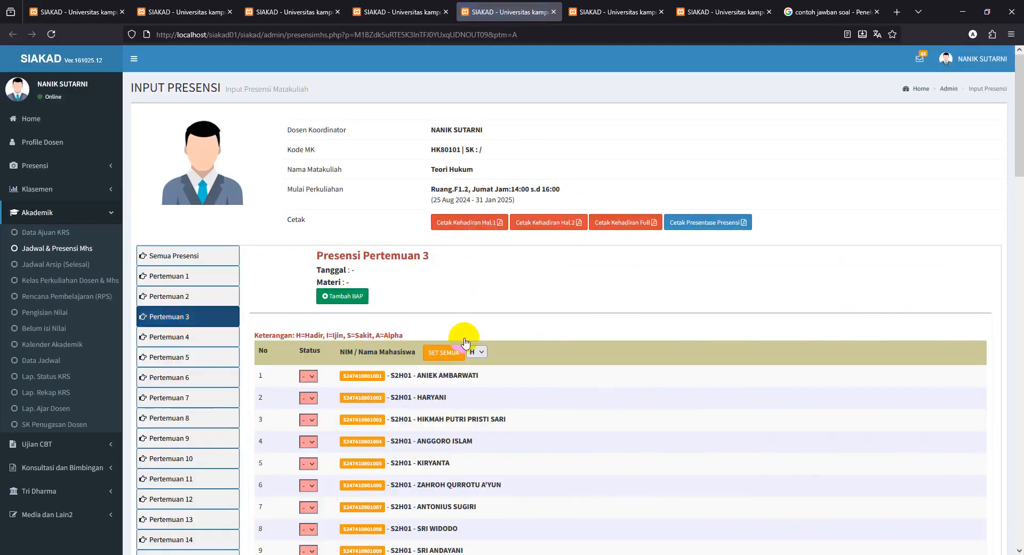
pyautogui.click(443, 353)
pyautogui.click(675, 412)
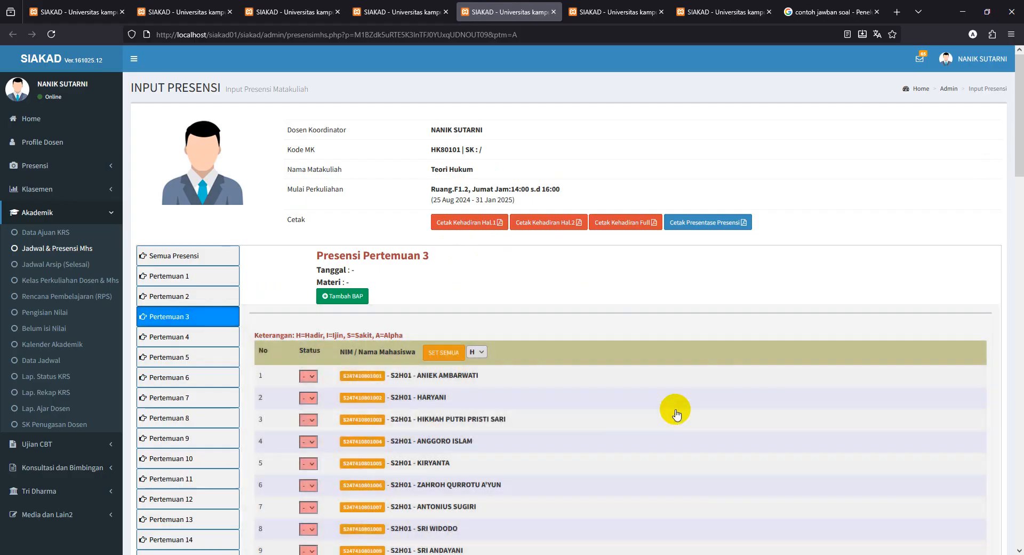
# Refresh the Teori Hukum Berita Acara list, view its BAP print preview, and close the preview.
pyautogui.click(597, 13)
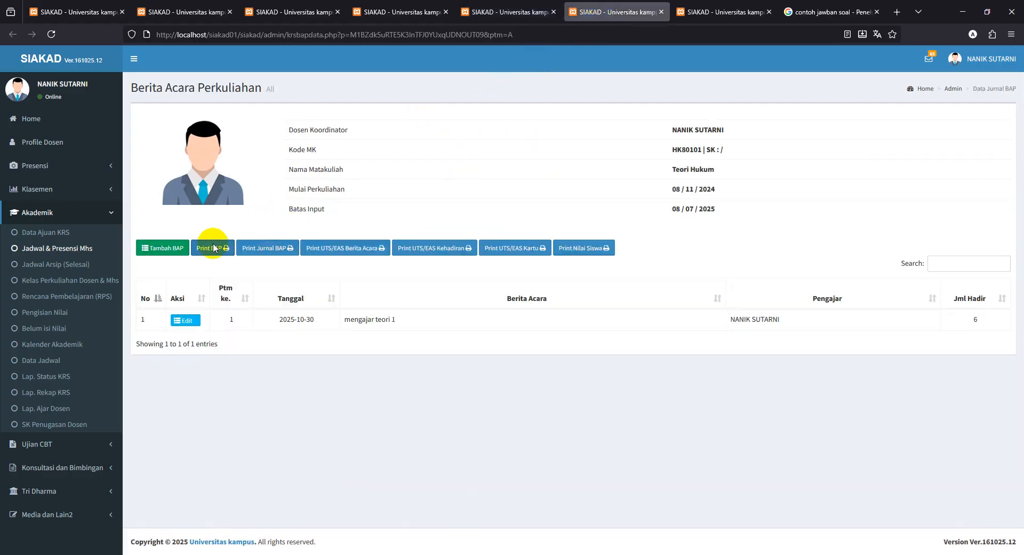
pyautogui.click(48, 38)
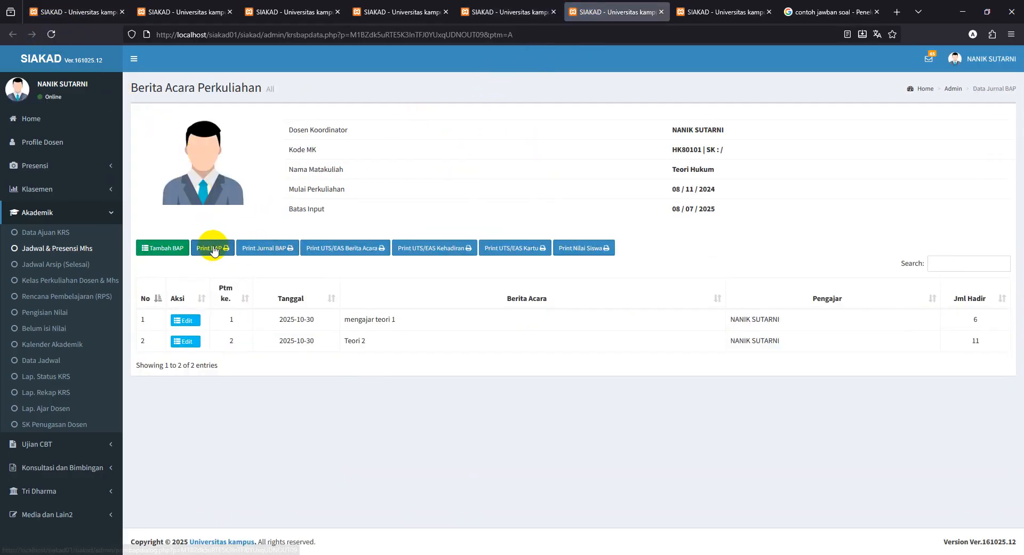
pyautogui.click(213, 249)
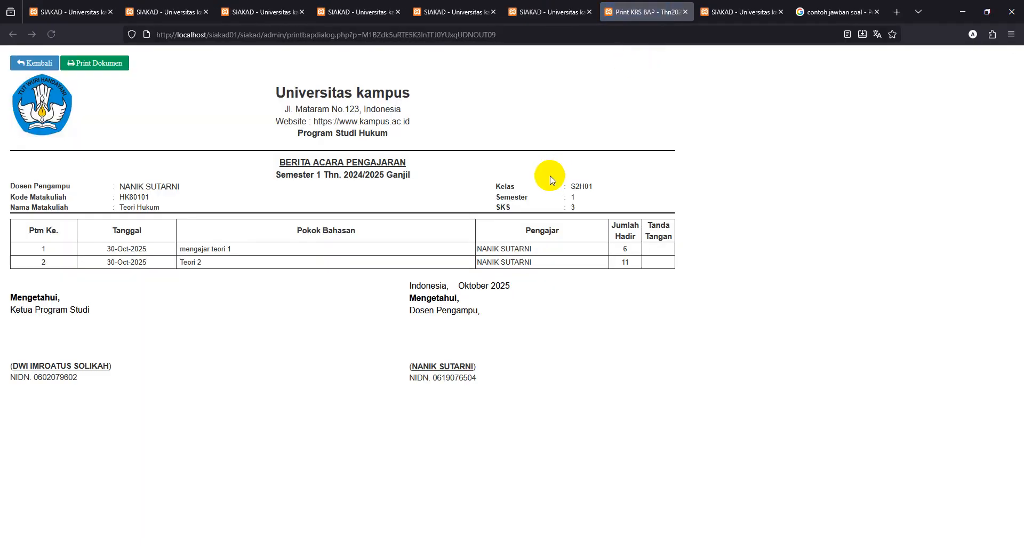
pyautogui.click(686, 11)
# Add a BAP for meeting 3 with the text "teori 3" and save it.
pyautogui.click(156, 248)
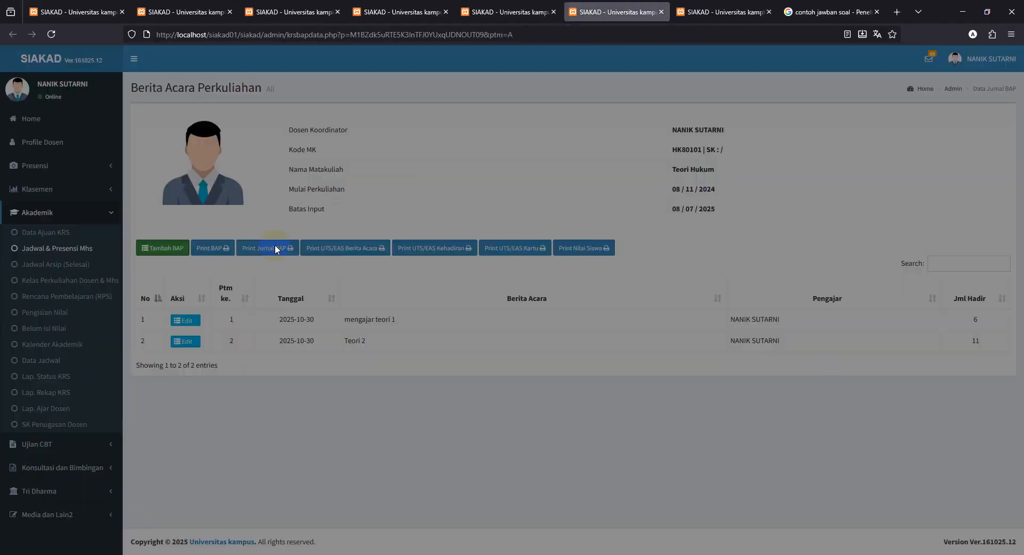
pyautogui.click(457, 122)
pyautogui.click(442, 212)
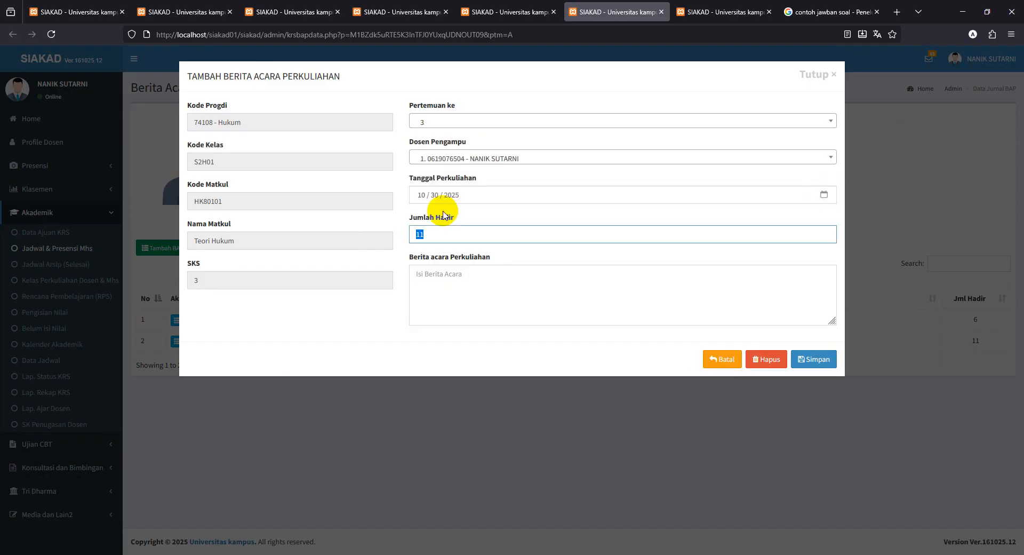
pyautogui.click(458, 122)
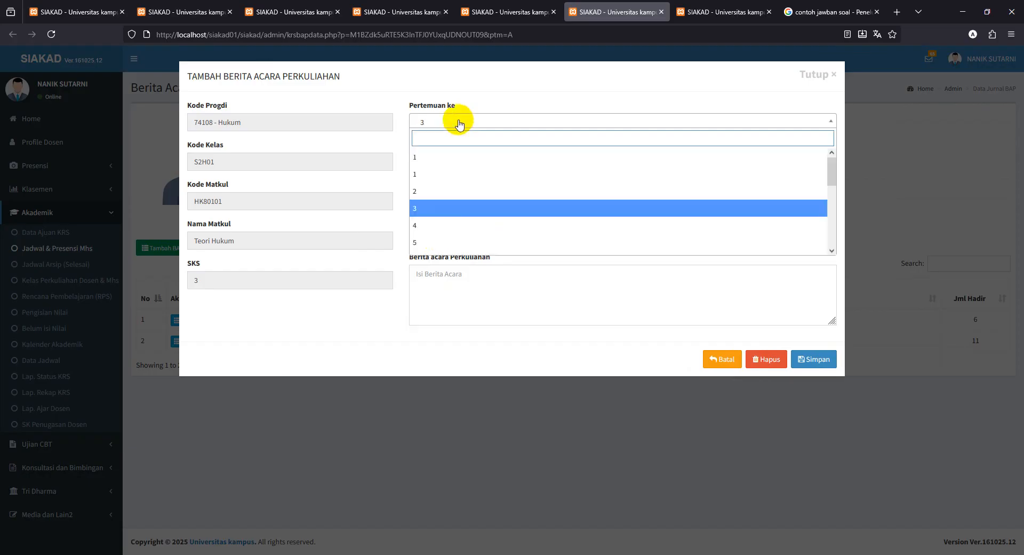
pyautogui.click(443, 222)
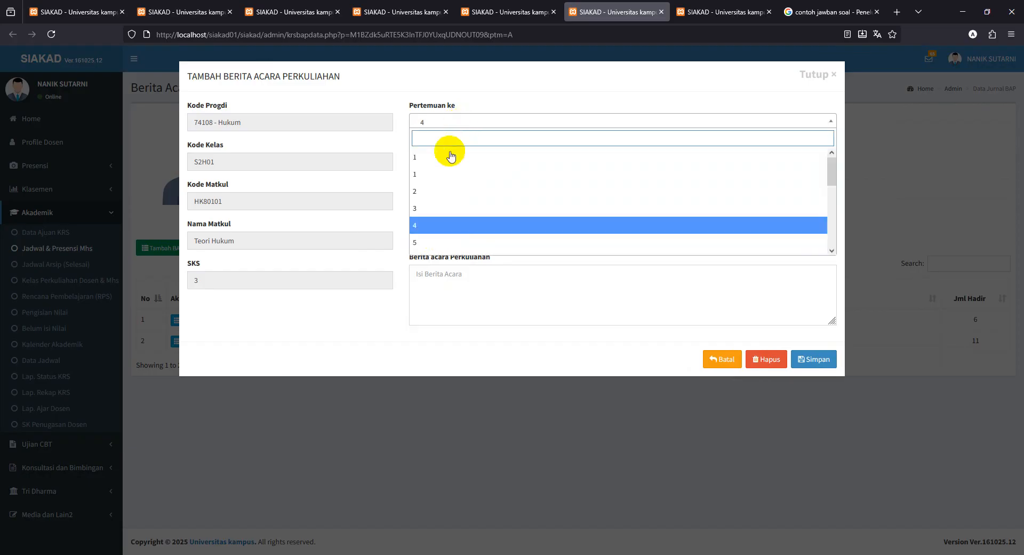
pyautogui.click(439, 208)
pyautogui.click(446, 278)
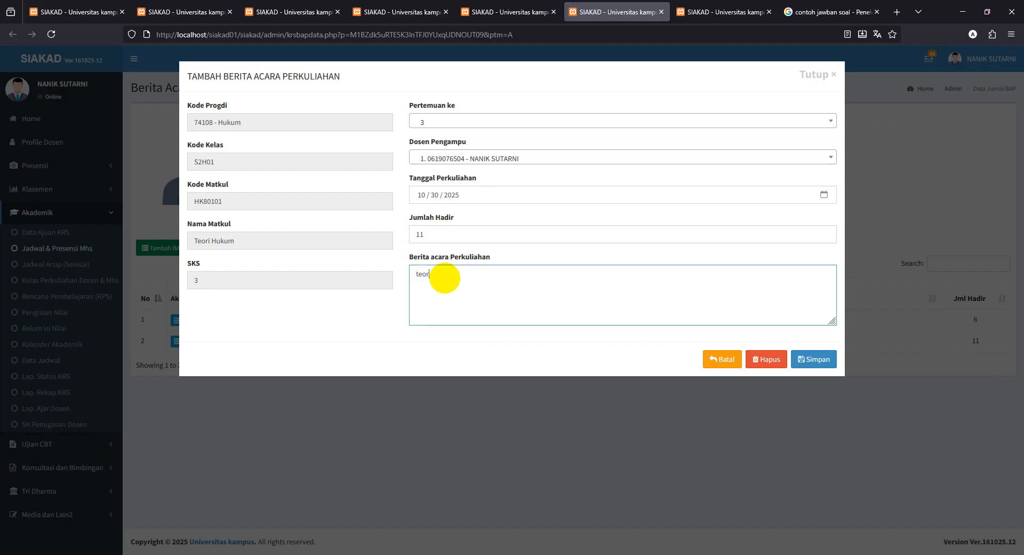
pyautogui.click(816, 359)
pyautogui.click(561, 168)
# Add a BAP for meeting 4 with Jumlah Hadir 5 and the text "humum 1", and save it.
pyautogui.click(159, 248)
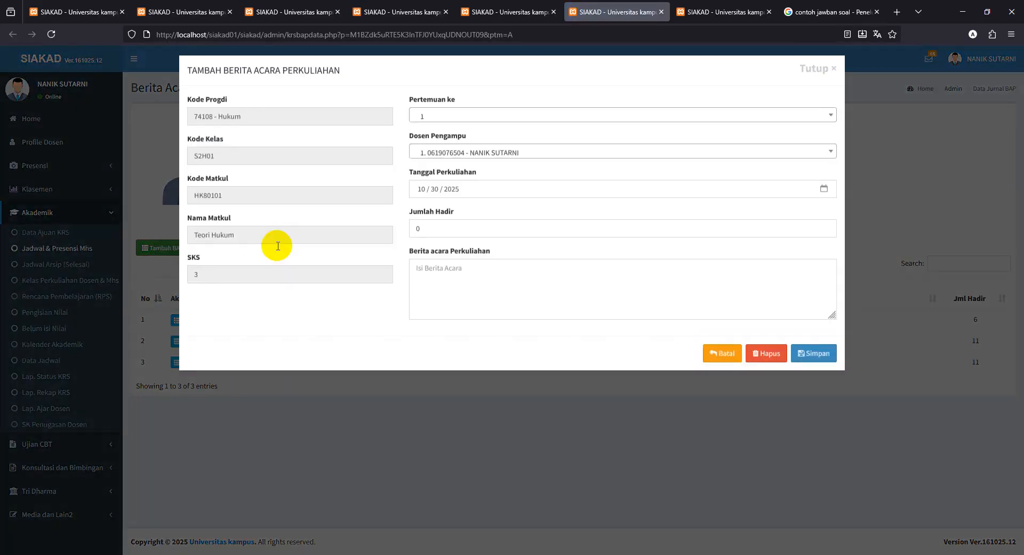
pyautogui.click(480, 121)
pyautogui.click(459, 191)
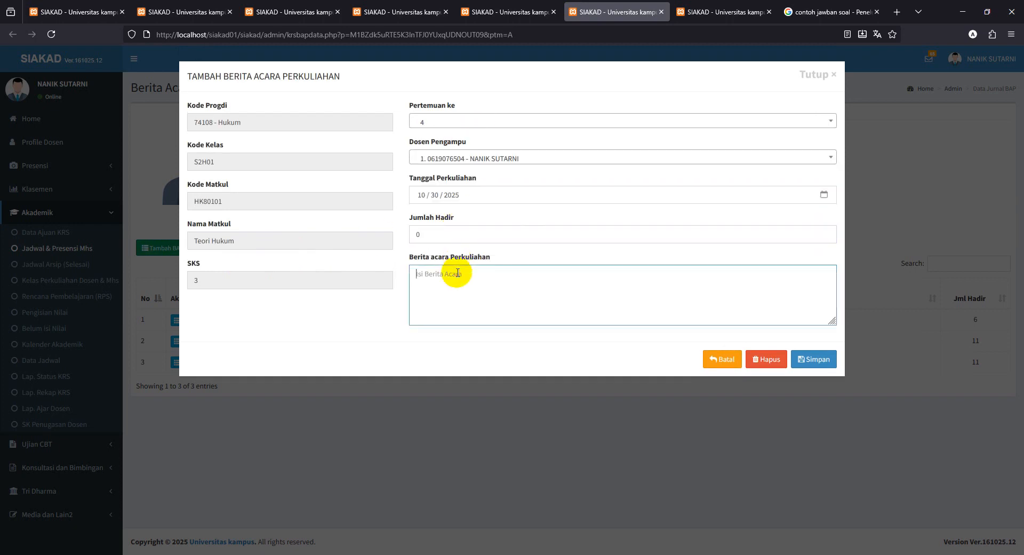
pyautogui.click(459, 237)
pyautogui.click(458, 282)
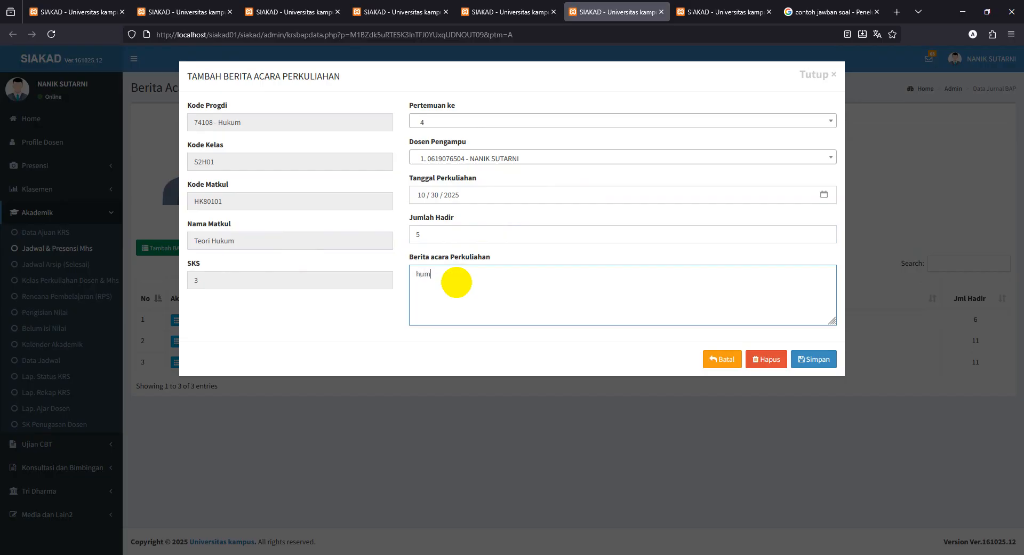
pyautogui.click(813, 359)
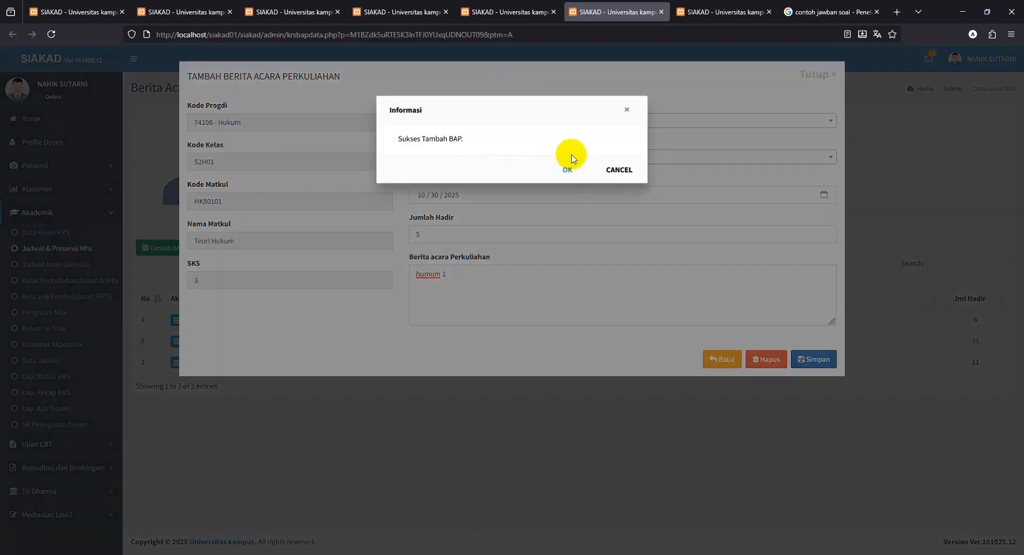
pyautogui.click(567, 167)
# Add a BAP for meeting 5 with Jumlah Hadir 8 and the text "hukum 2", and save it.
pyautogui.click(158, 248)
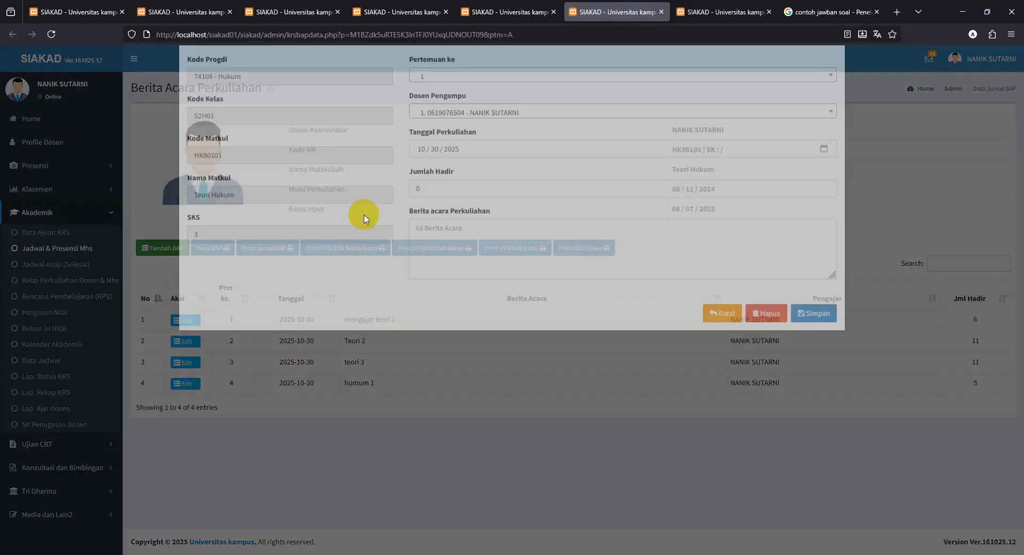
pyautogui.click(440, 125)
pyautogui.click(425, 246)
pyautogui.click(434, 234)
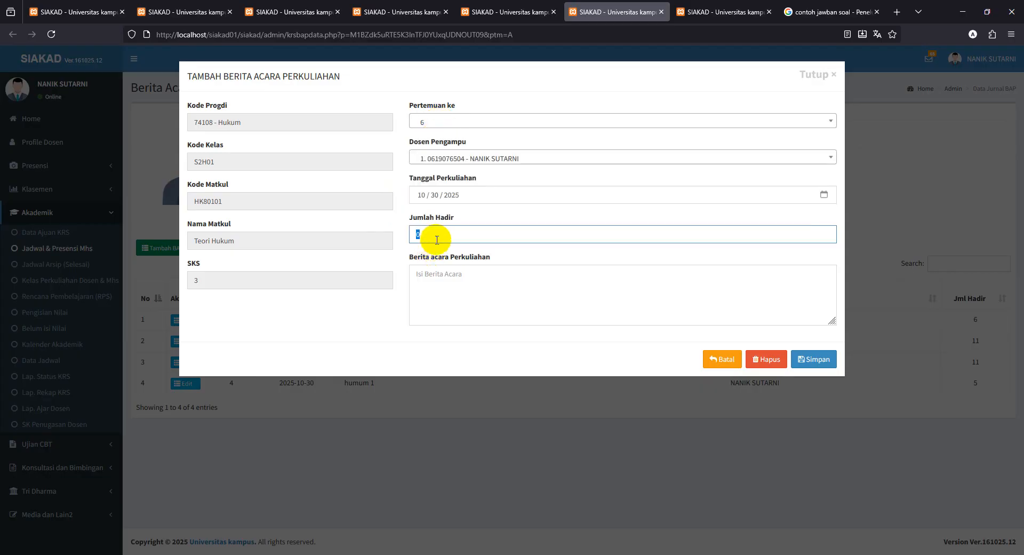
pyautogui.click(438, 121)
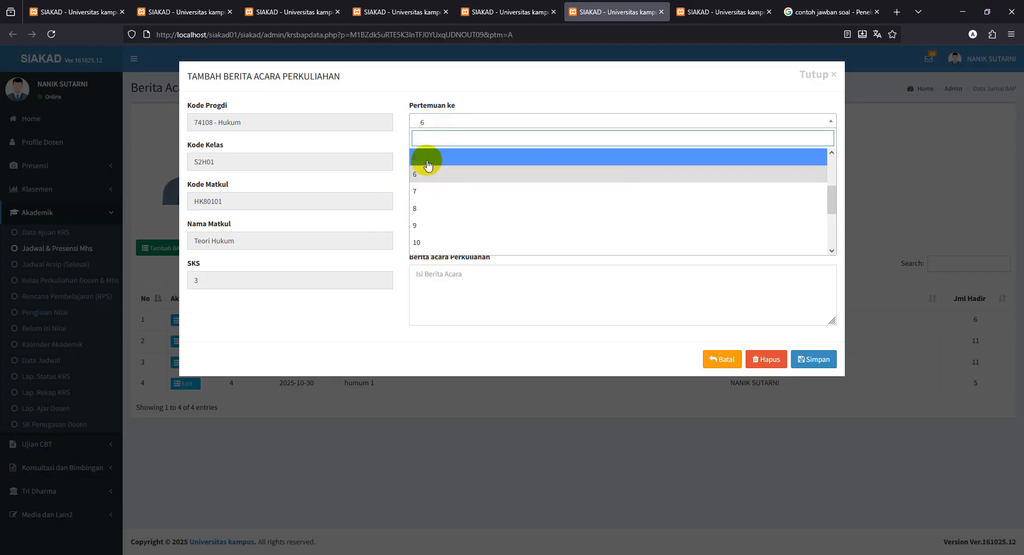
pyautogui.click(427, 160)
pyautogui.click(435, 239)
pyautogui.write('8')
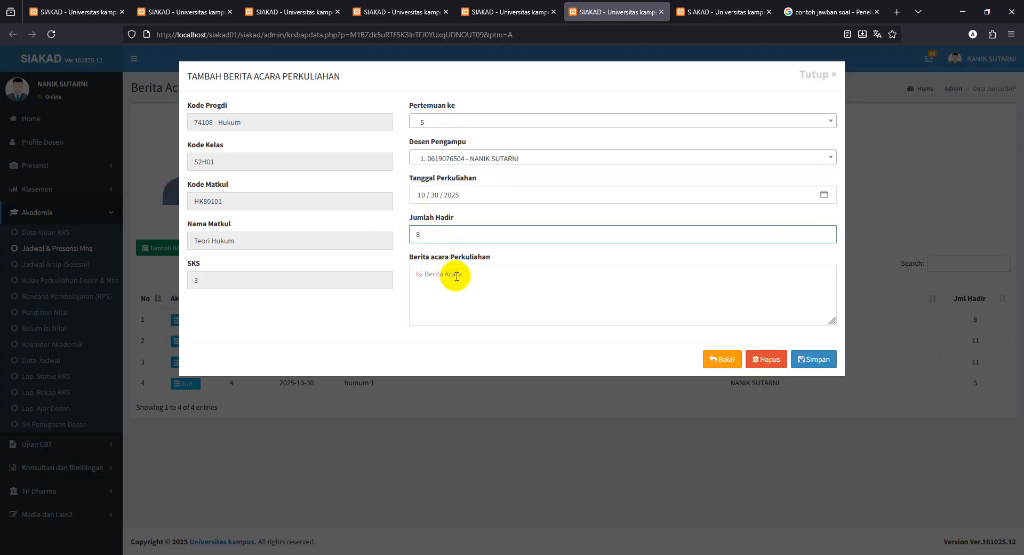
pyautogui.click(474, 295)
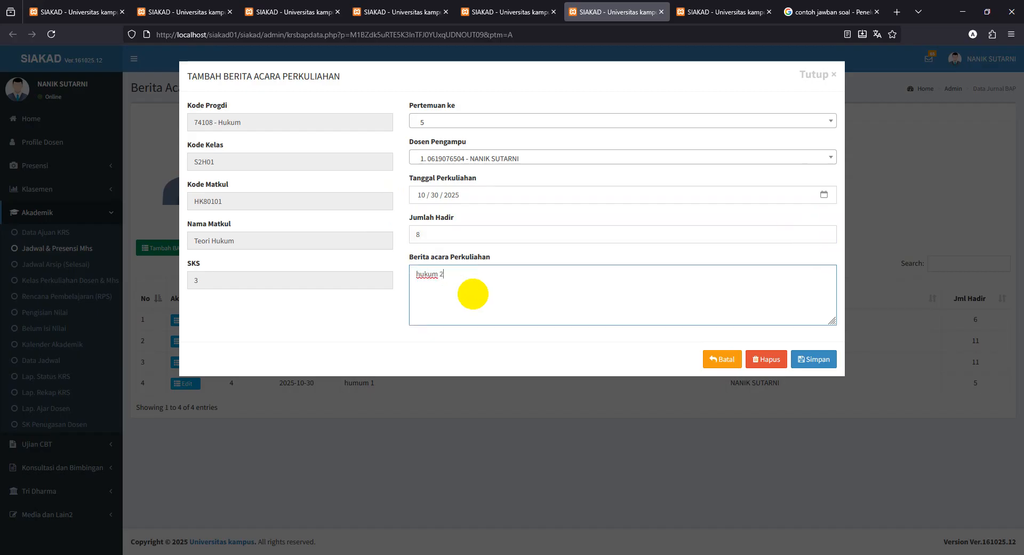
pyautogui.click(824, 357)
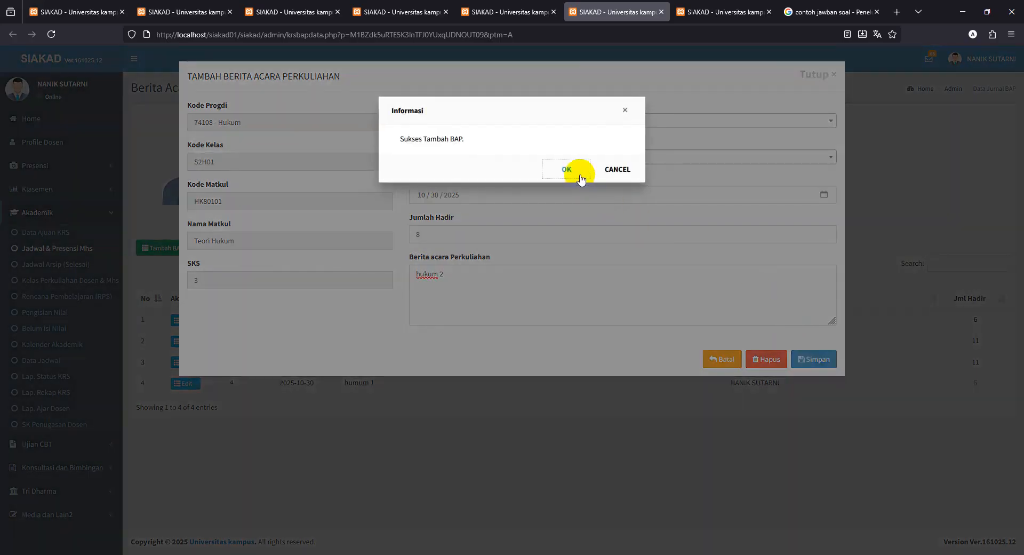
pyautogui.click(578, 173)
# Close the extra Input Nilai tab and open the Pengisian Nilai page from the Berita Acara tab.
pyautogui.click(717, 12)
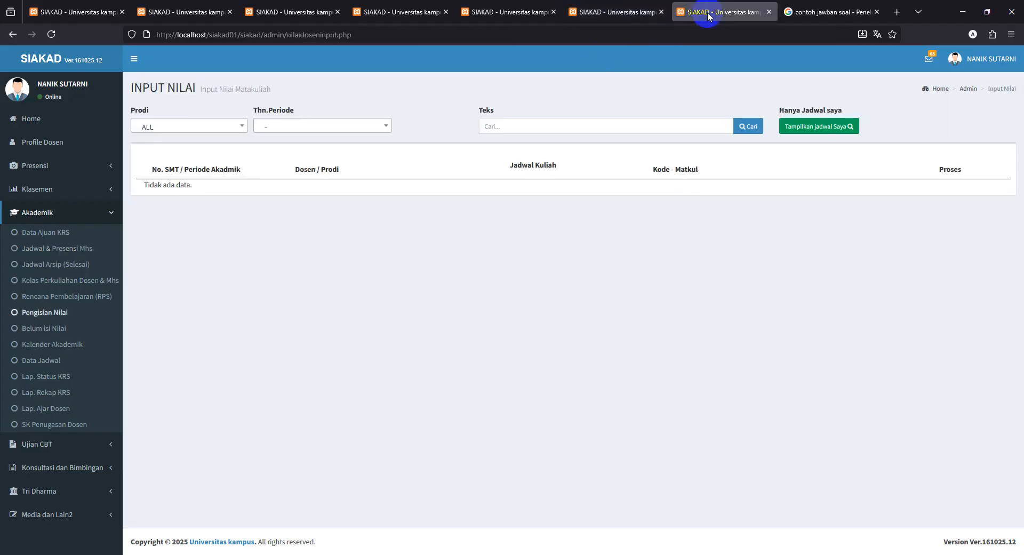
pyautogui.click(769, 13)
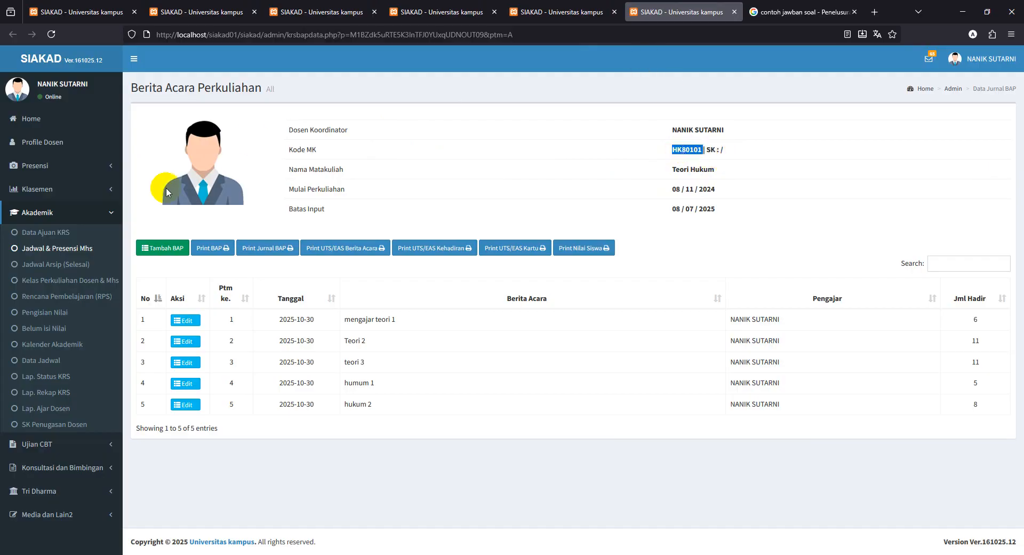
pyautogui.click(64, 314)
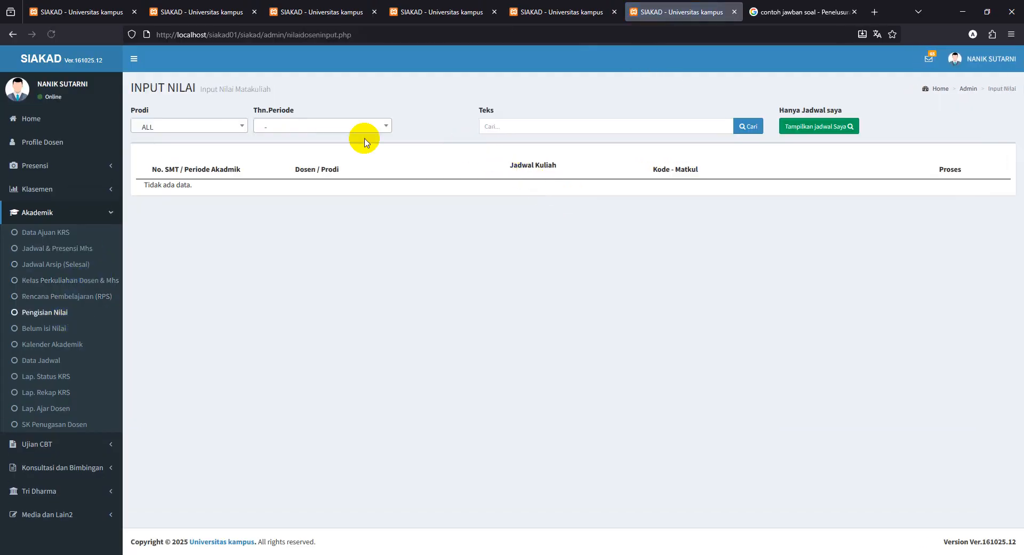
# Search Semua Thn.Periode for HK80101 and try to open the Teori Hukum grade input.
pyautogui.click(304, 127)
pyautogui.click(285, 191)
pyautogui.click(299, 128)
pyautogui.click(299, 177)
pyautogui.click(585, 126)
pyautogui.write('HK80101')
pyautogui.click(750, 129)
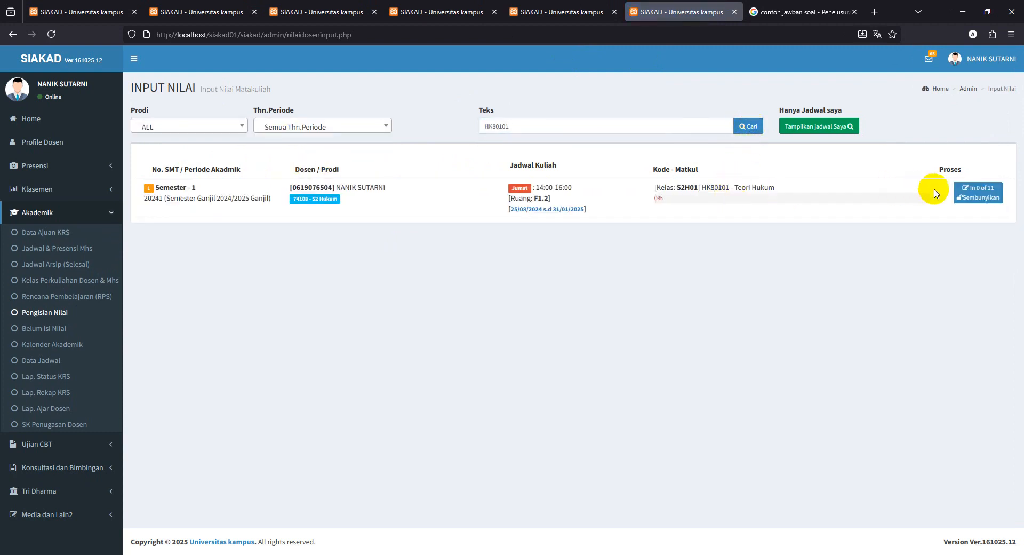
pyautogui.click(973, 190)
pyautogui.click(585, 322)
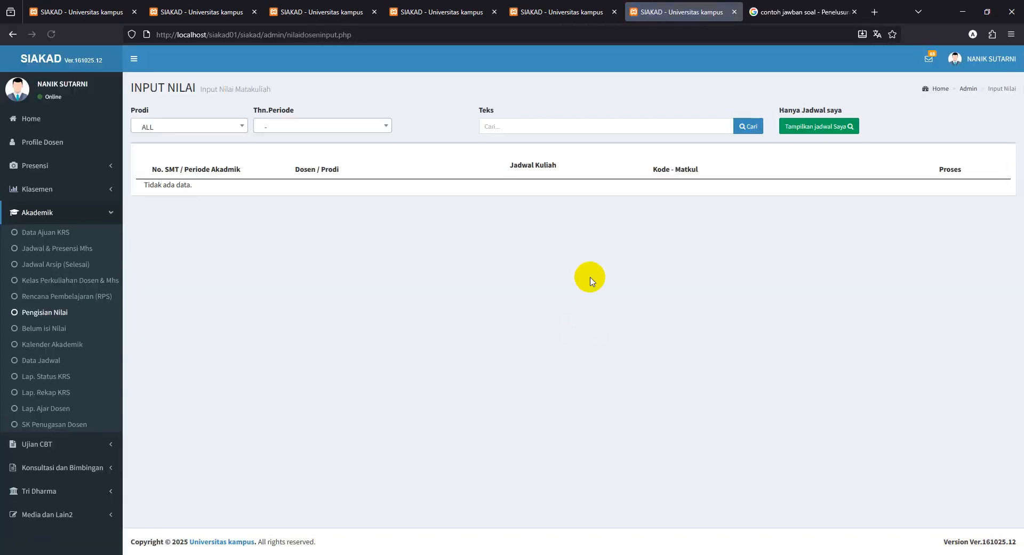
# Filter the Input Nilai course list to period 20241.
pyautogui.click(354, 127)
pyautogui.click(331, 197)
pyautogui.click(373, 127)
pyautogui.click(349, 229)
pyautogui.click(745, 126)
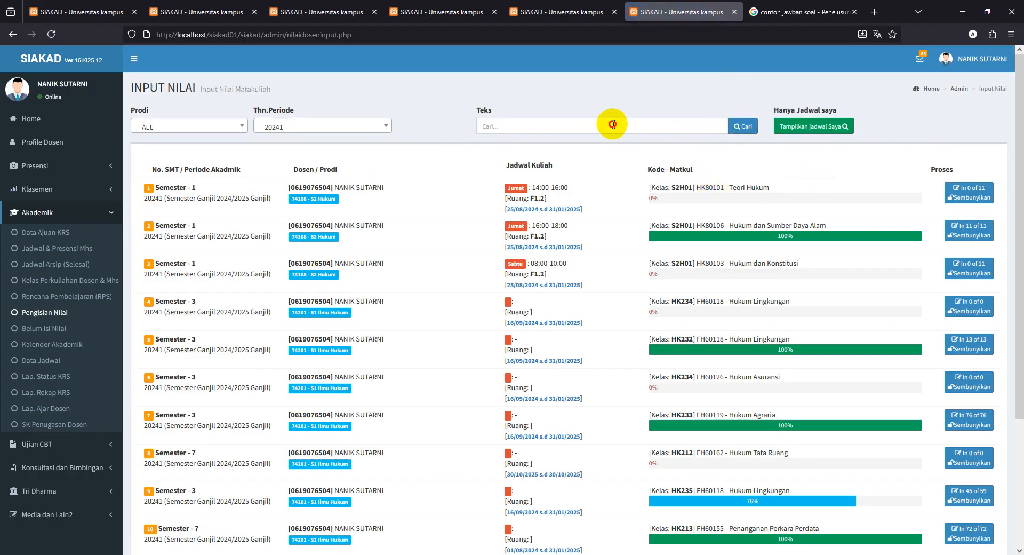
# Search the course list for HK80101 and open the Teori Hukum grade input for class S2H01.
pyautogui.click(612, 127)
pyautogui.write('HK80101')
pyautogui.press('Return')
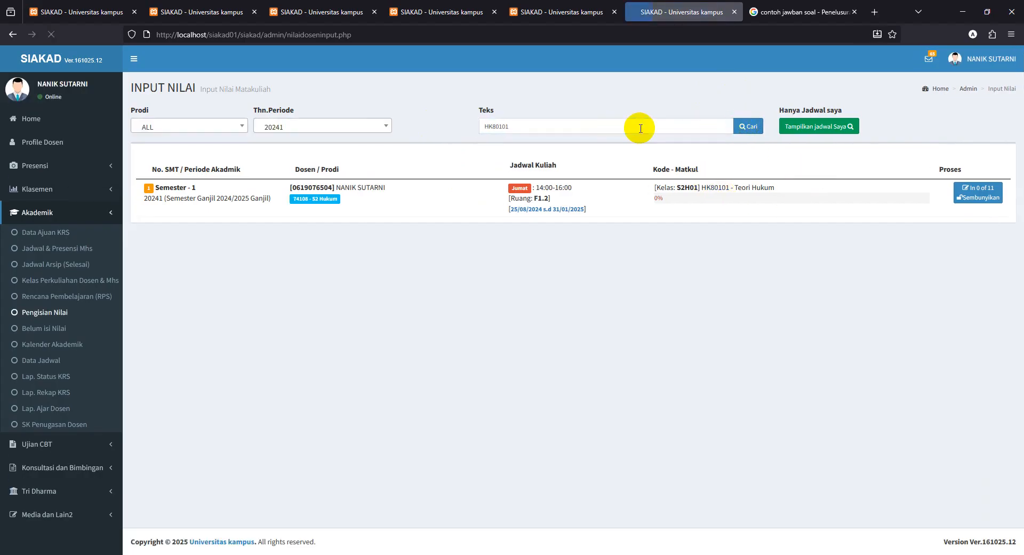
pyautogui.click(970, 191)
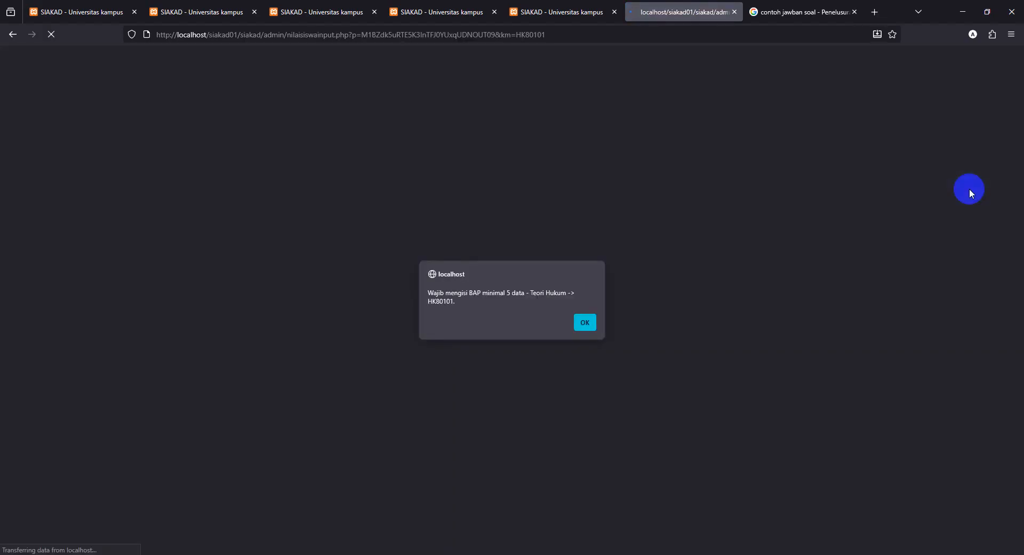
pyautogui.click(594, 321)
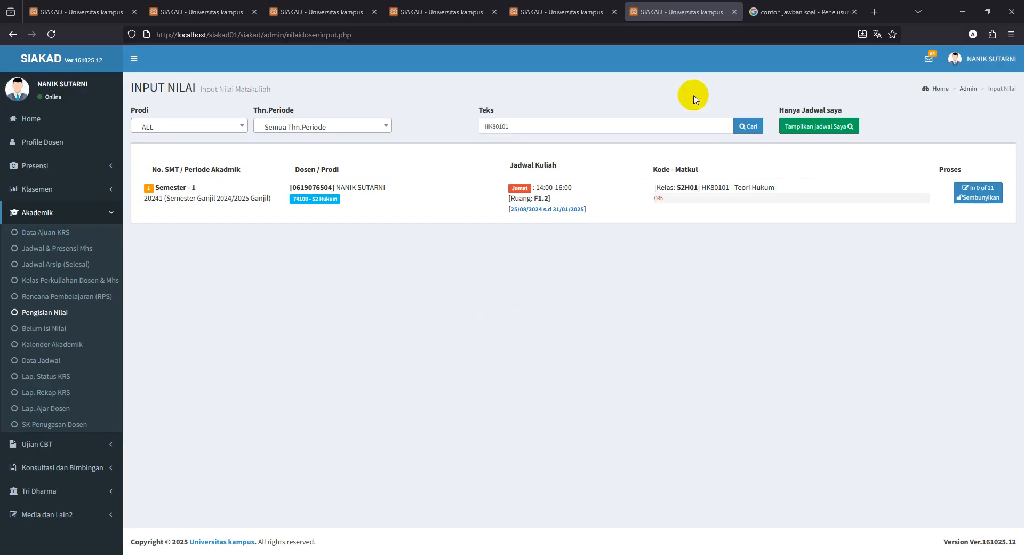
pyautogui.click(977, 194)
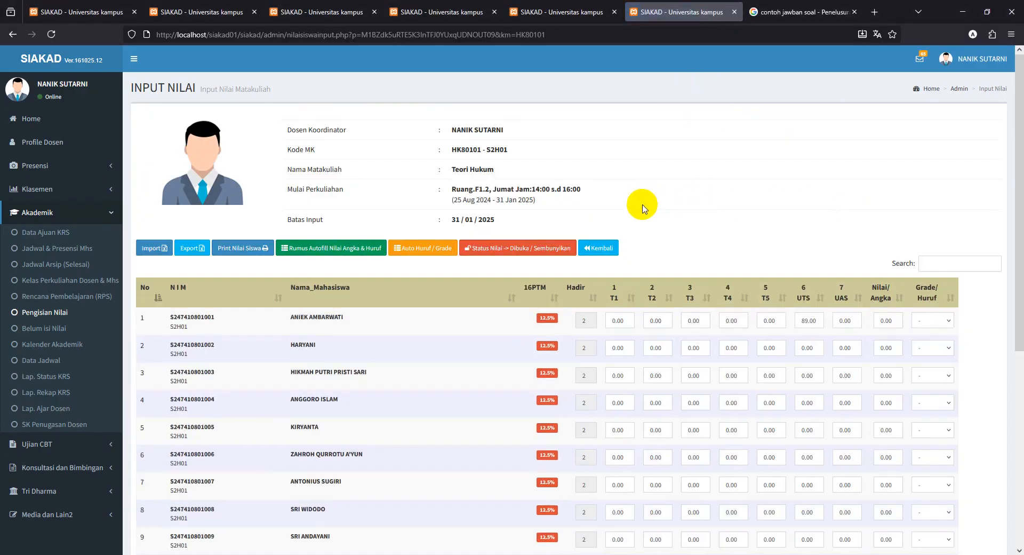
# Compare the student's Nilai Akhir and exam type in the CBT Data Peserta with the UTS column of the Teori Hukum grade input.
pyautogui.click(546, 12)
pyautogui.click(443, 14)
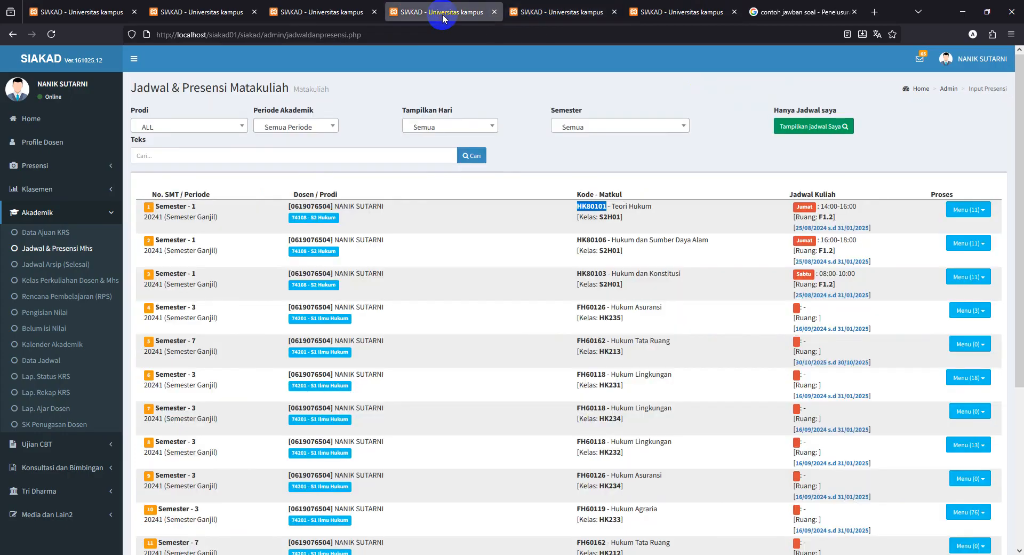
pyautogui.click(339, 13)
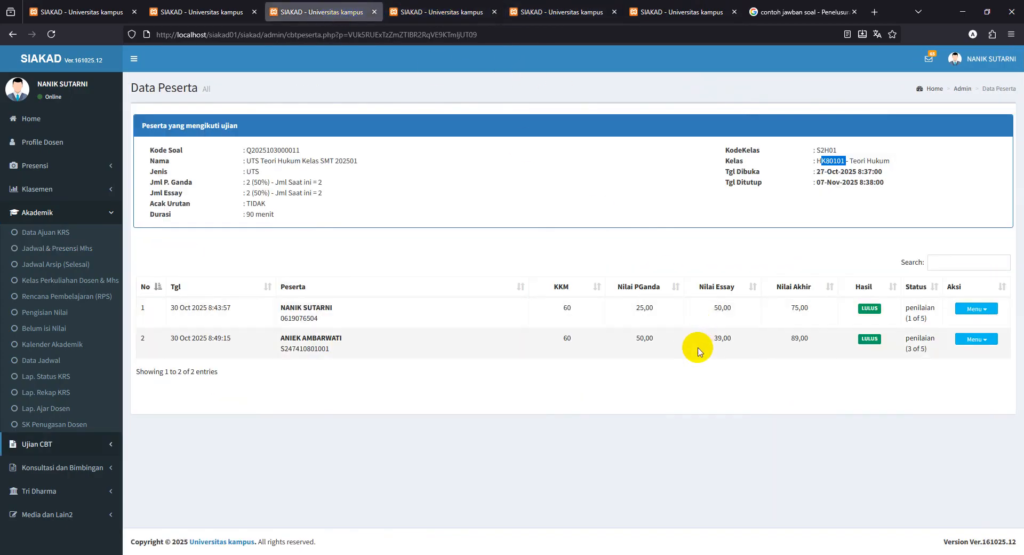
pyautogui.moveTo(791, 338); pyautogui.dragTo(805, 339)
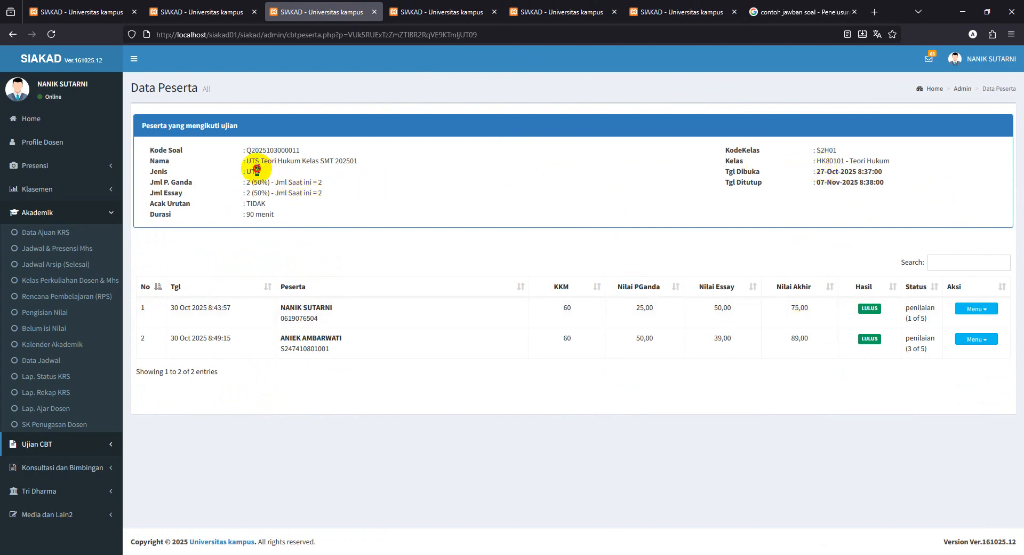
pyautogui.click(710, 11)
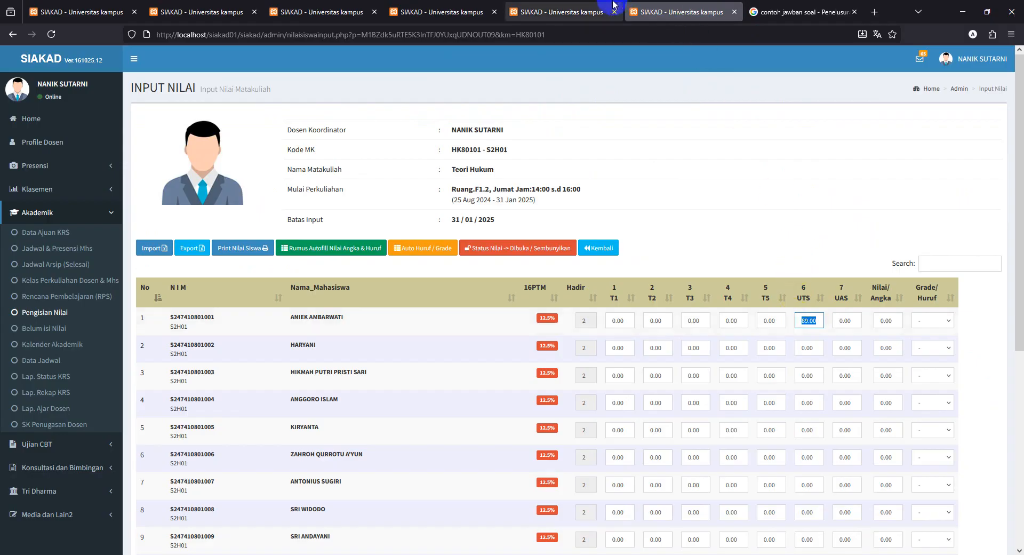
# Reload the Teori Hukum attendance page and return to the grade input.
pyautogui.click(584, 16)
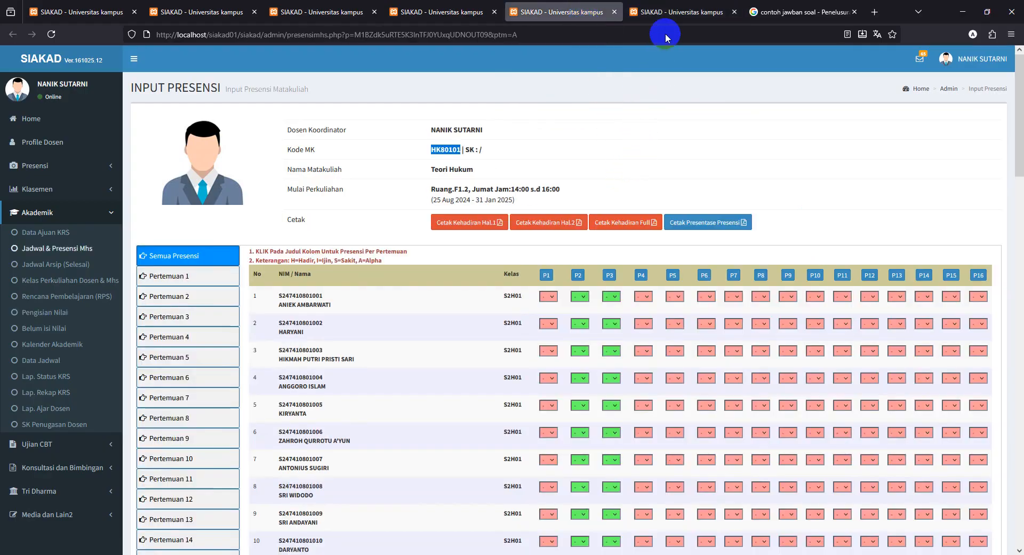
pyautogui.click(52, 33)
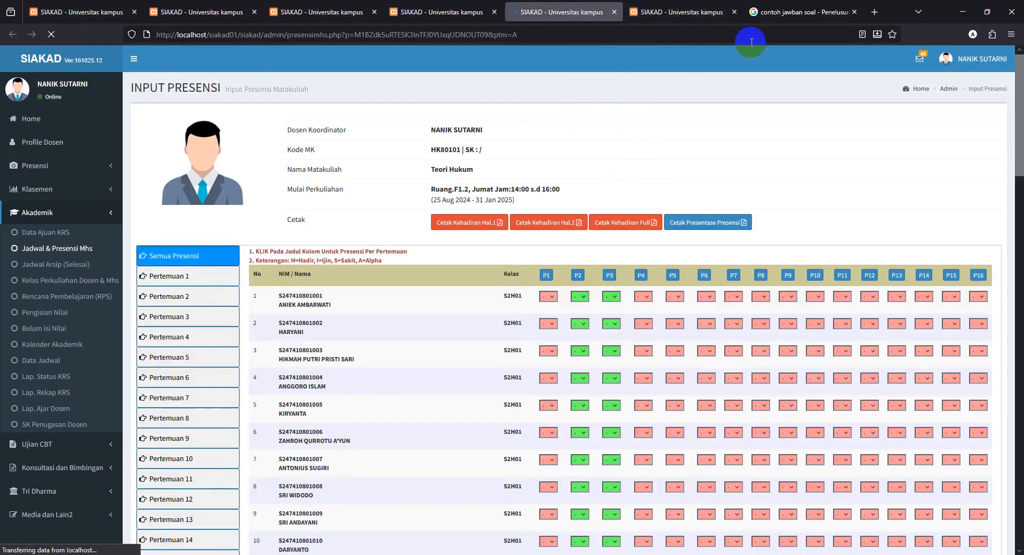
pyautogui.click(685, 12)
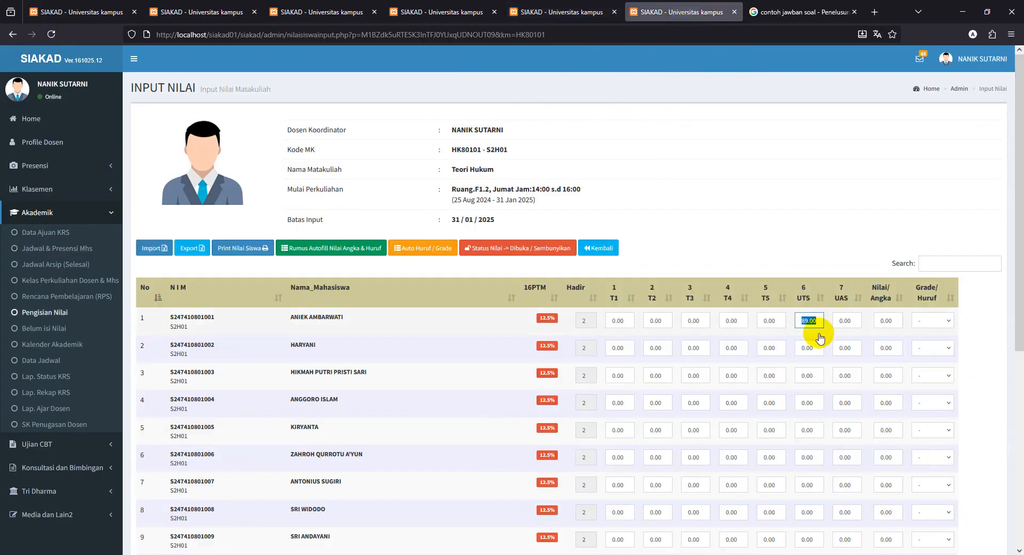
# Return to the CBT Data Peserta page, review the PENJELASAN outline in Notepad, and switch back to the browser.
pyautogui.click(560, 12)
pyautogui.click(437, 12)
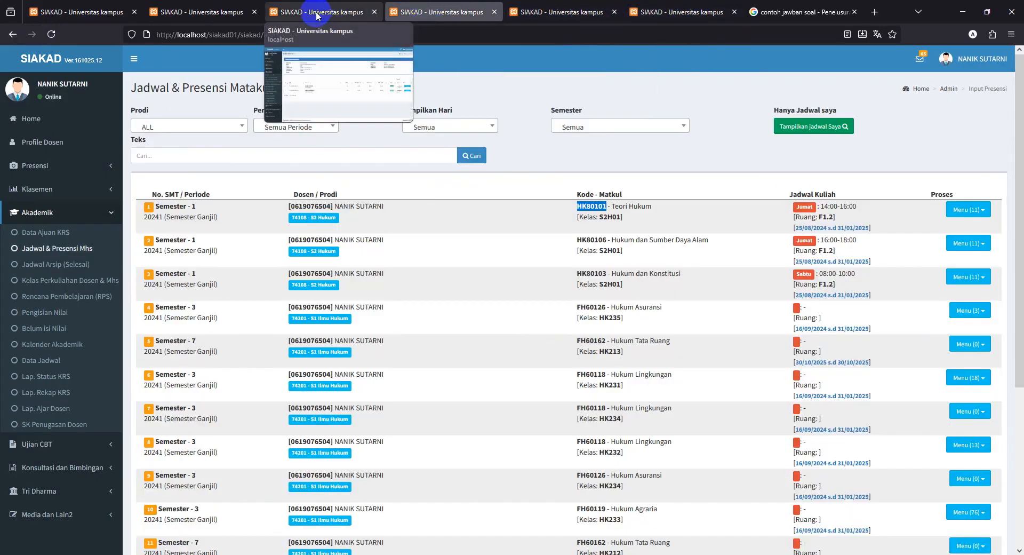
pyautogui.click(318, 14)
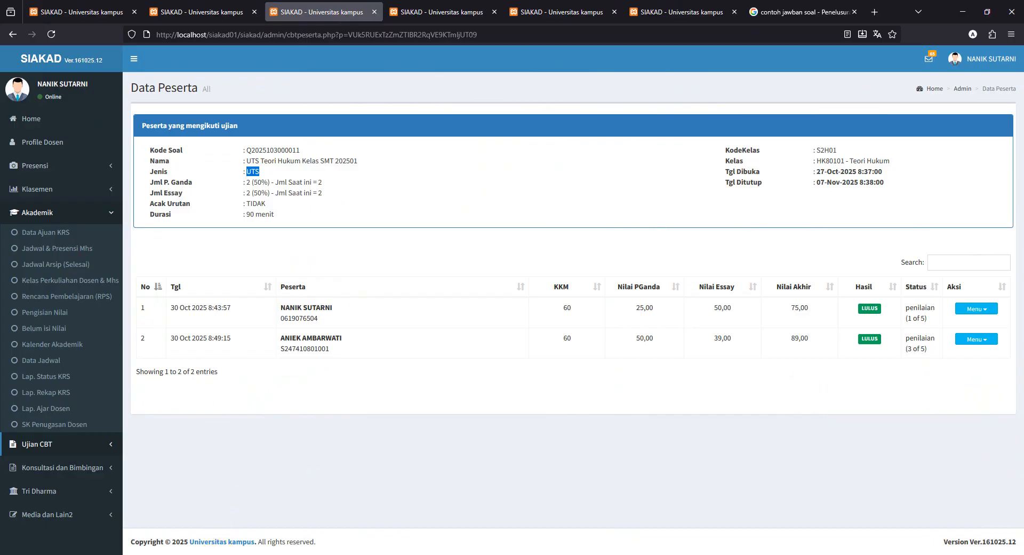
pyautogui.hotkey('alt', 'Tab')
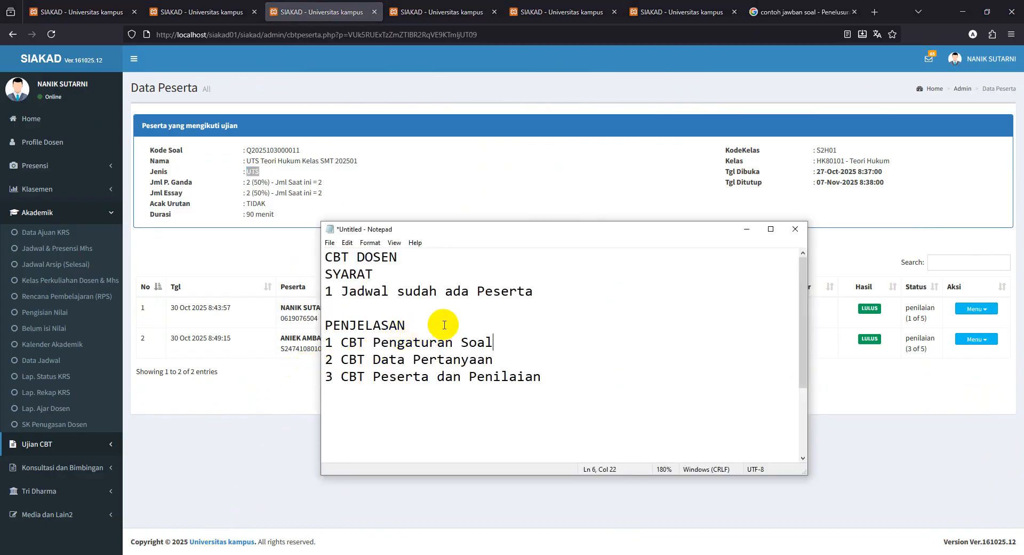
pyautogui.moveTo(444, 324); pyautogui.dragTo(323, 324)
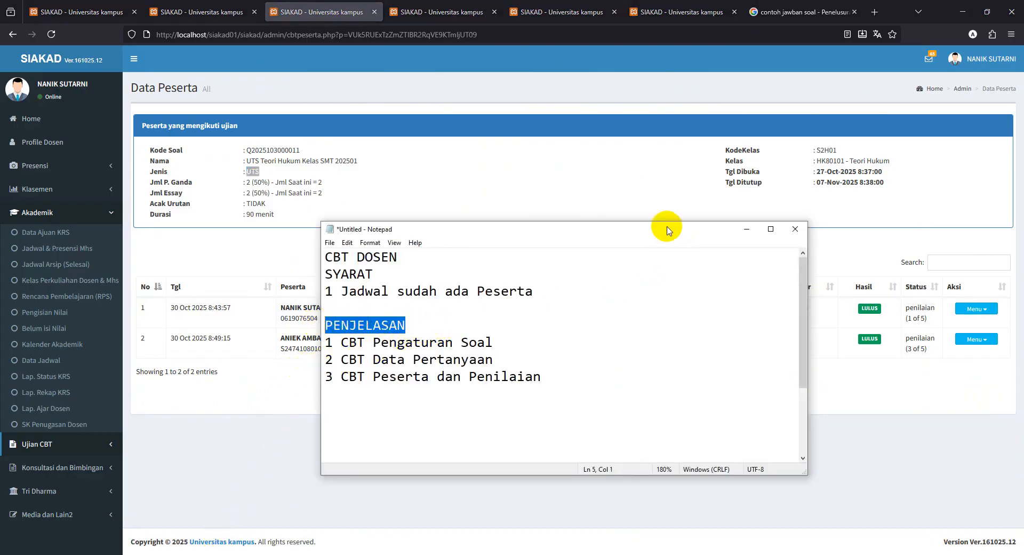
pyautogui.click(647, 187)
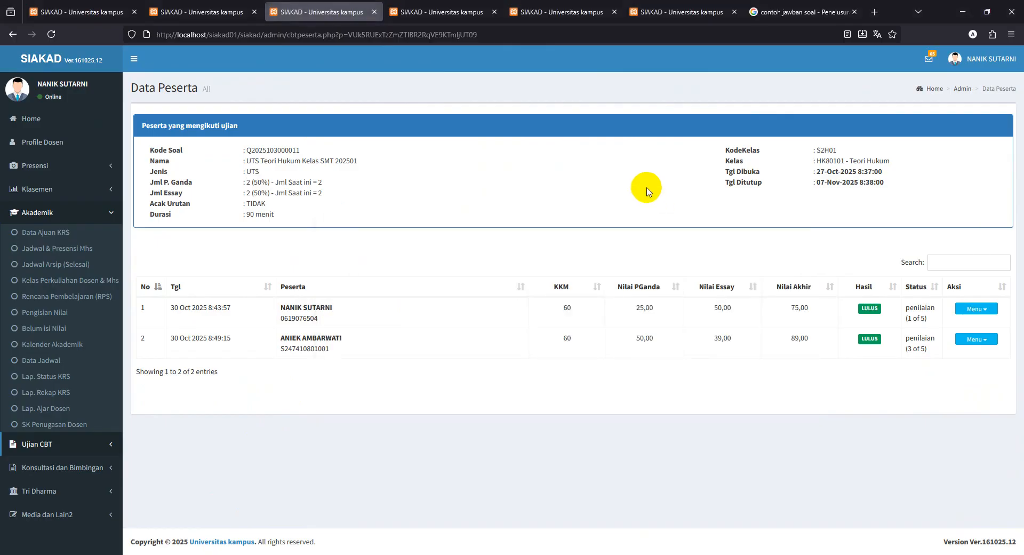